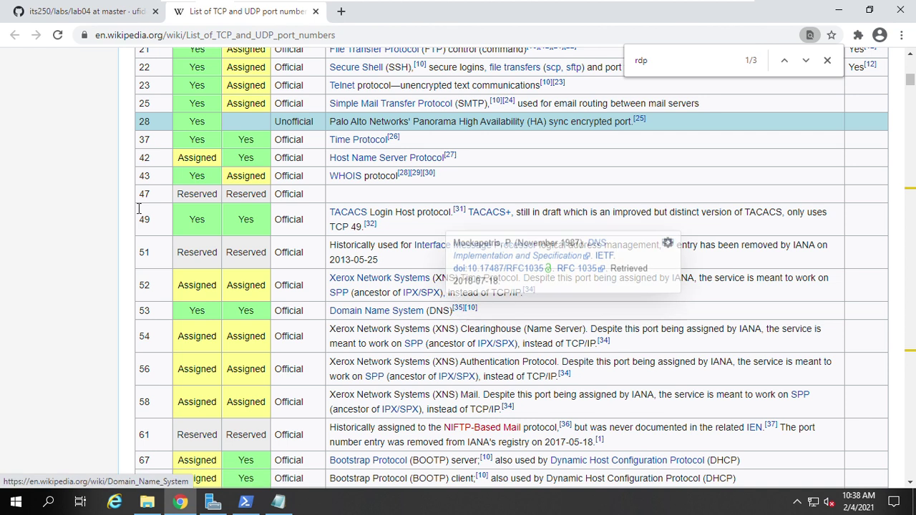
- Highlight the port 25 and port 22 sshd listening lines in services.txt, then return to lab04
click(89, 17)
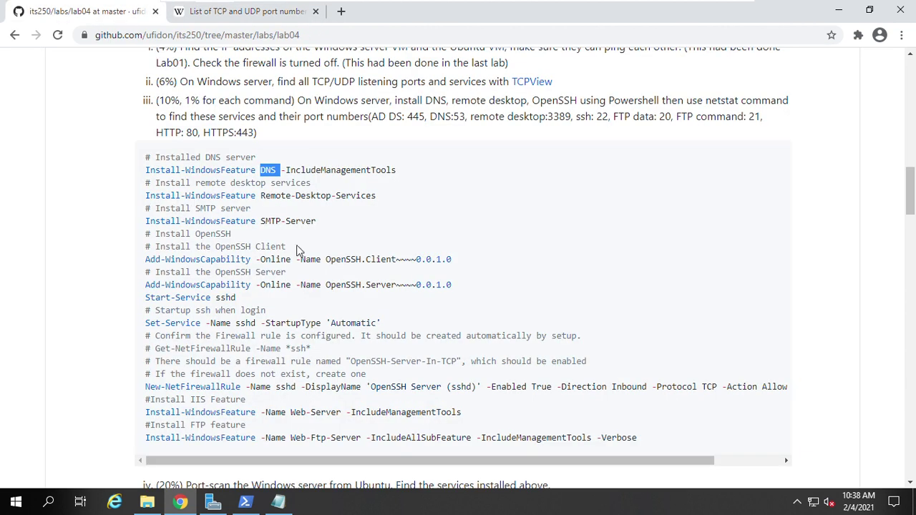
click(278, 504)
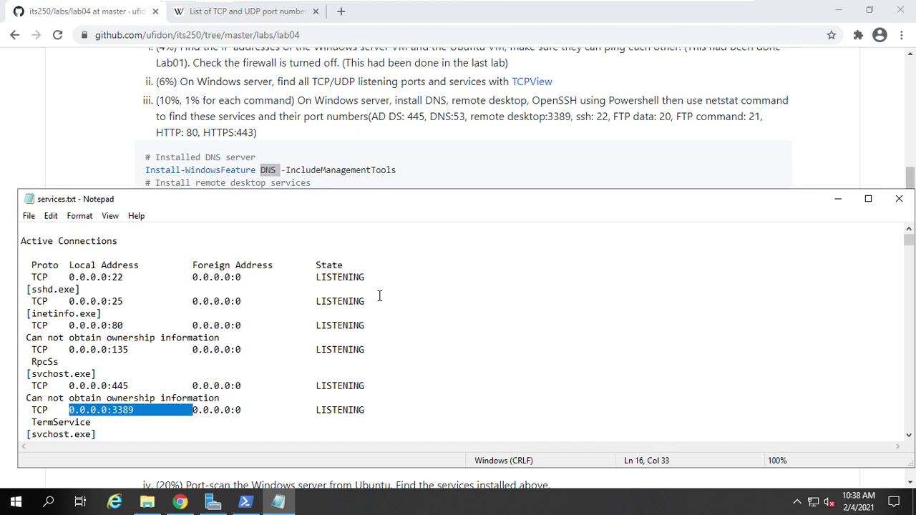
drag(379, 300, 28, 302)
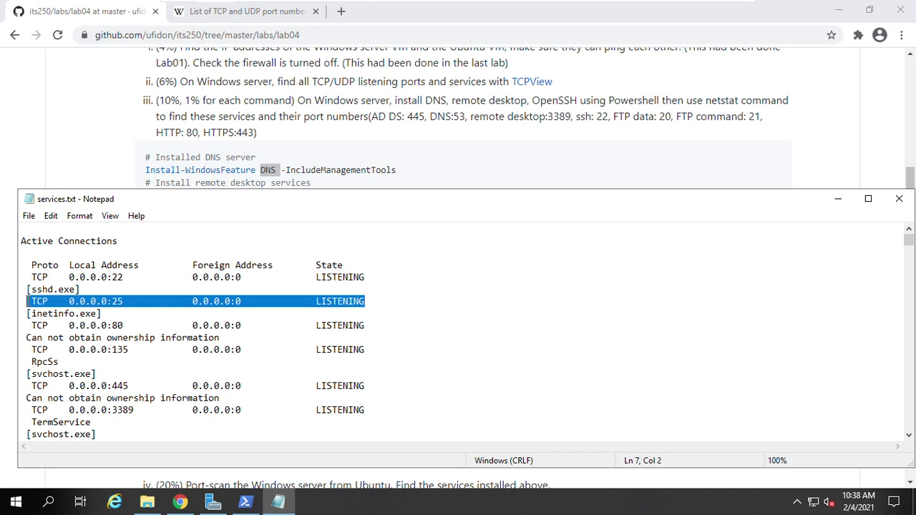
click(161, 279)
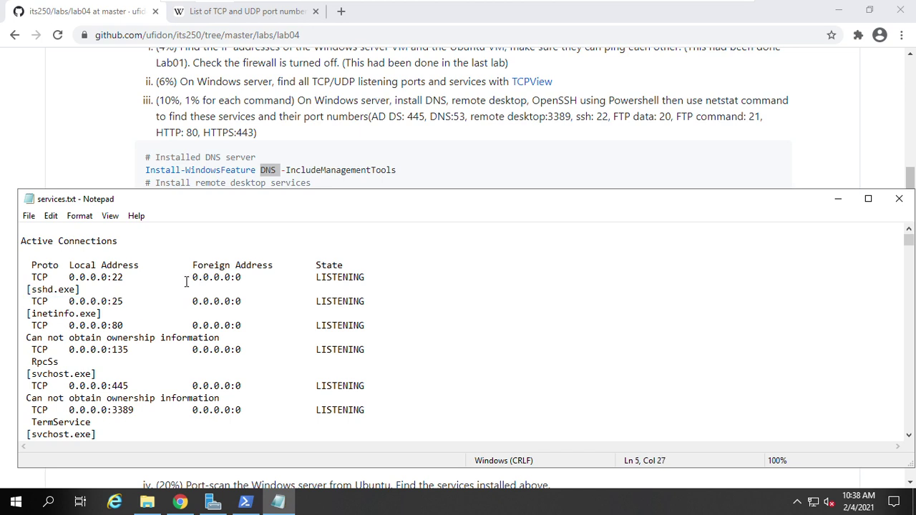
drag(79, 289, 14, 280)
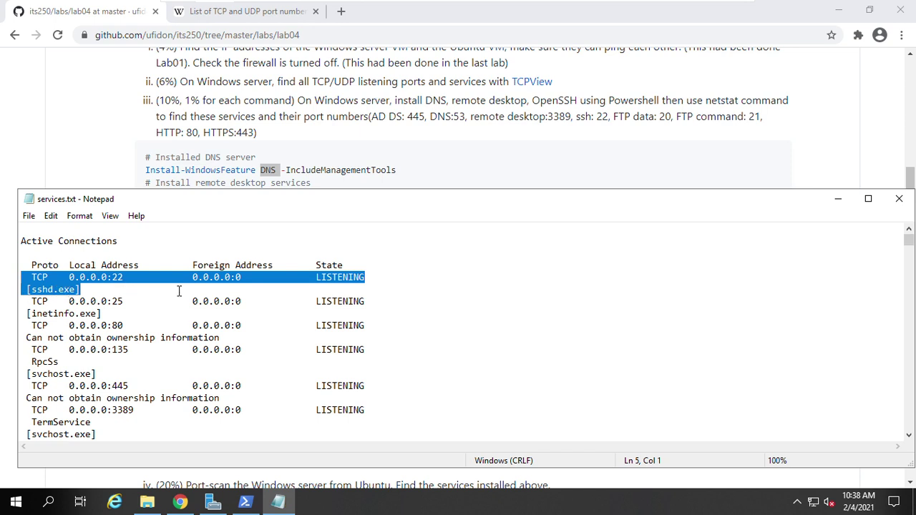
click(343, 128)
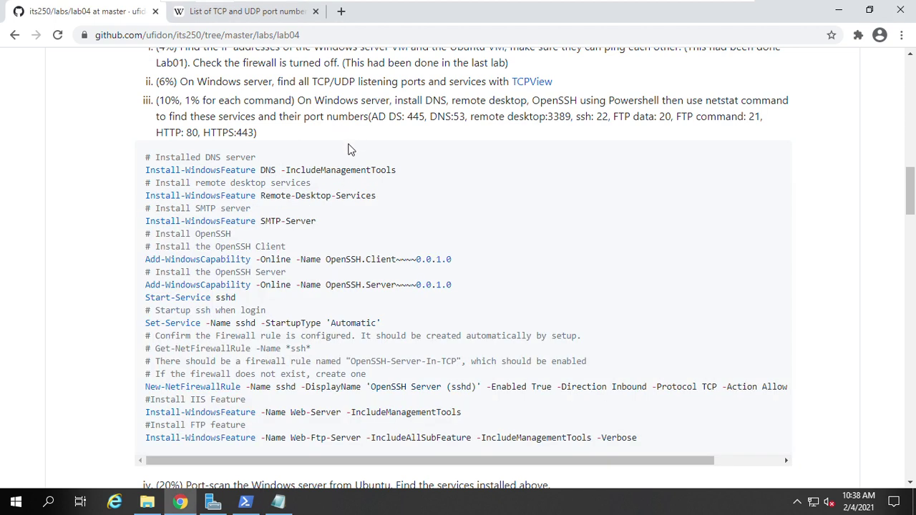
- Scroll the lab04 page to section iv's firewall-off, firewall-on and advanced nmap commands
scroll(294, 243, up, 1)
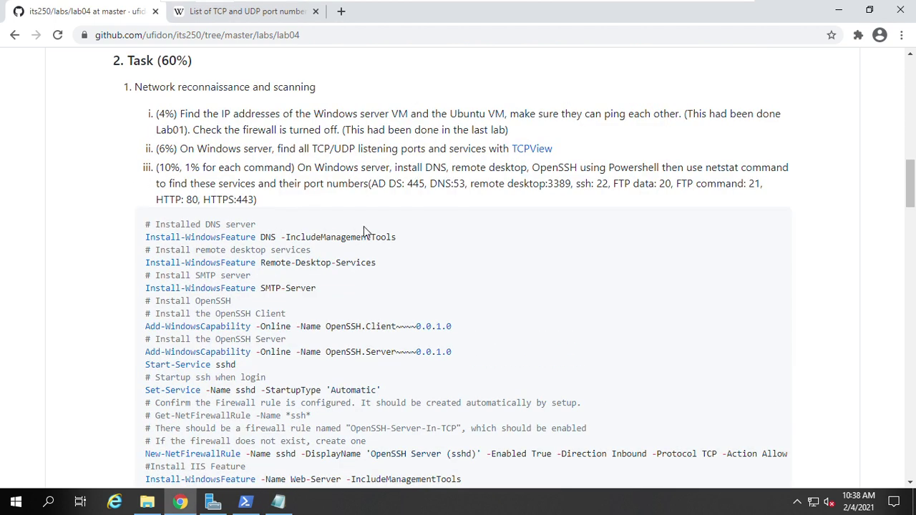
scroll(365, 236, down, 4)
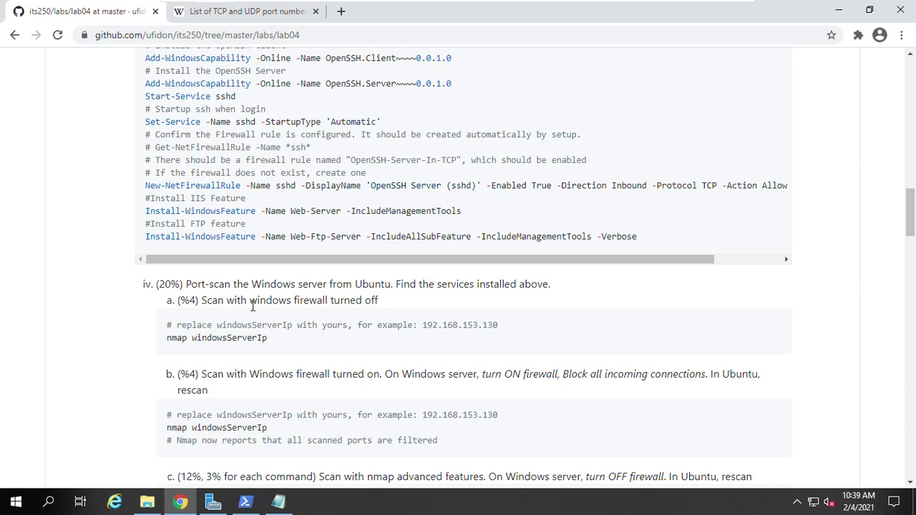
scroll(251, 305, down, 1)
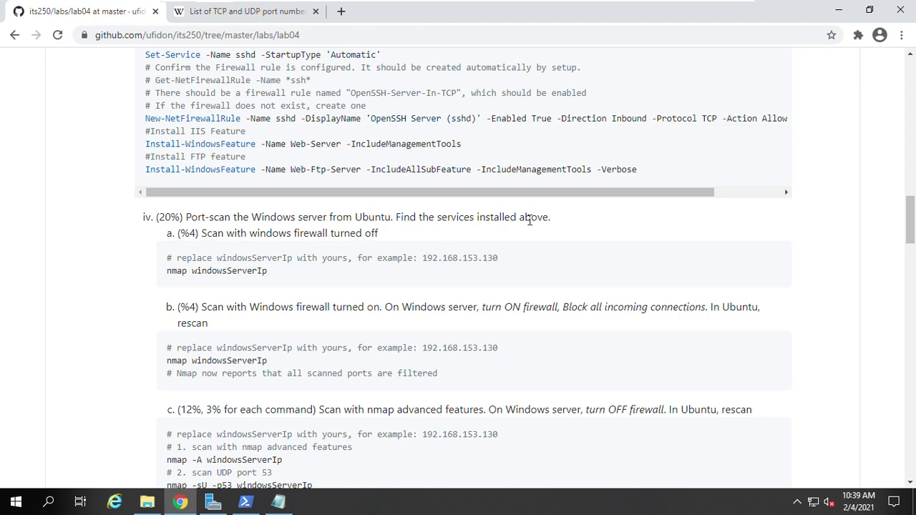
scroll(543, 244, down, 1)
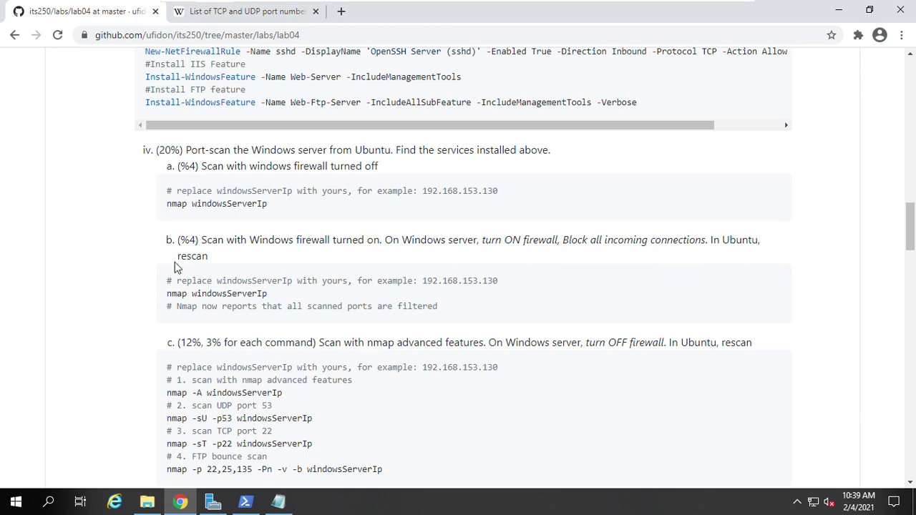
scroll(174, 262, down, 1)
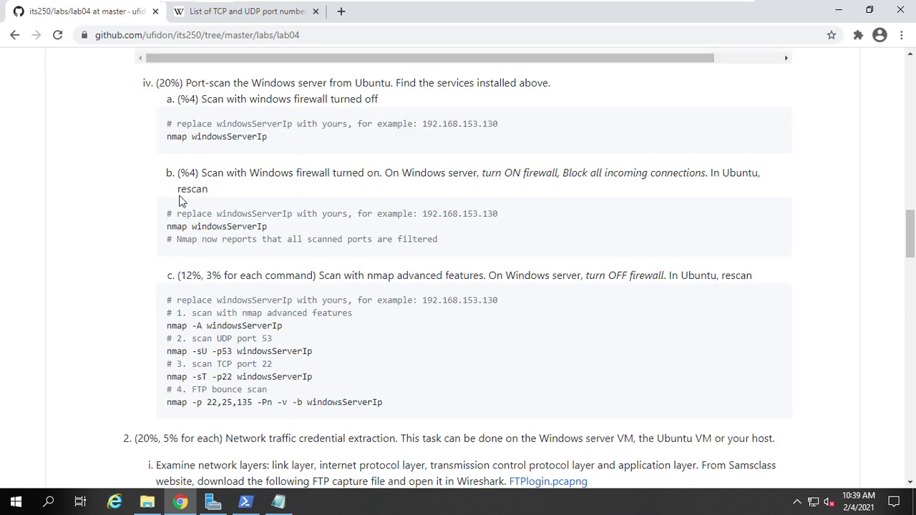
scroll(262, 211, up, 1)
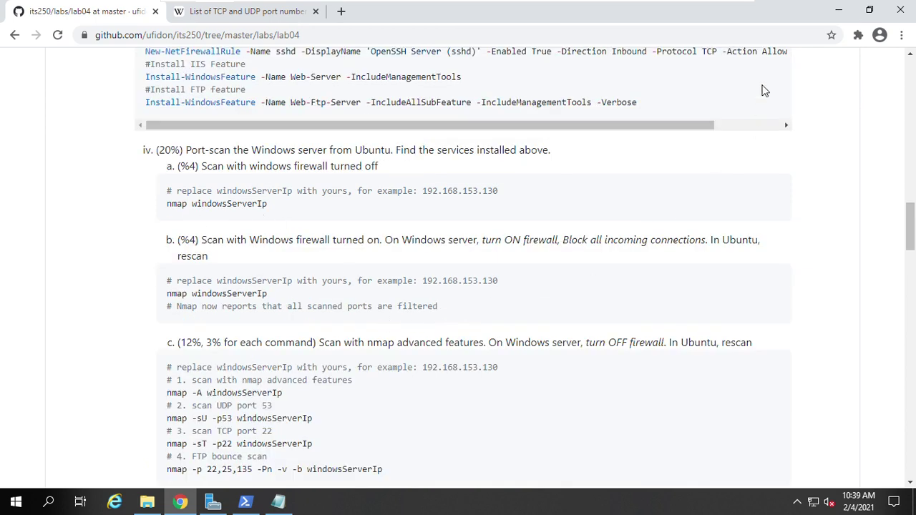
- Switch to the Ubuntu VM, close the old terminal, and browse to Home > Documents
mouse_move(639, 8)
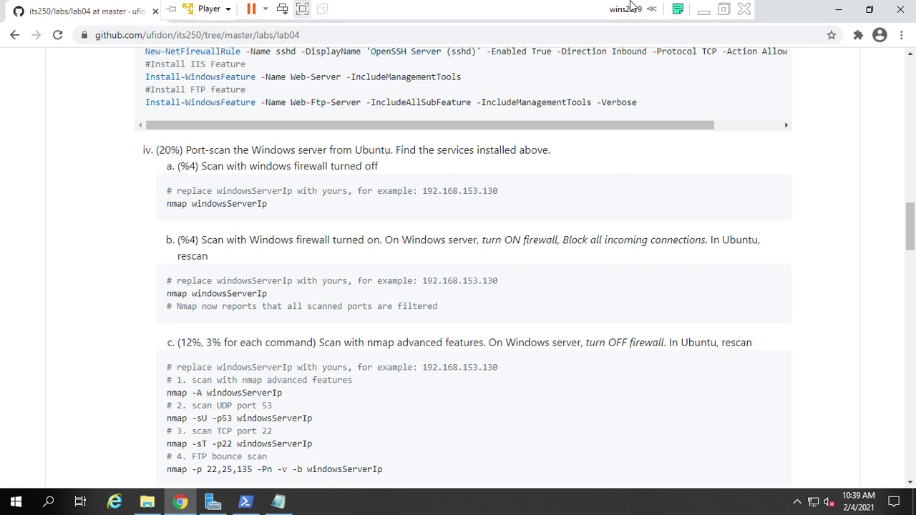
click(703, 10)
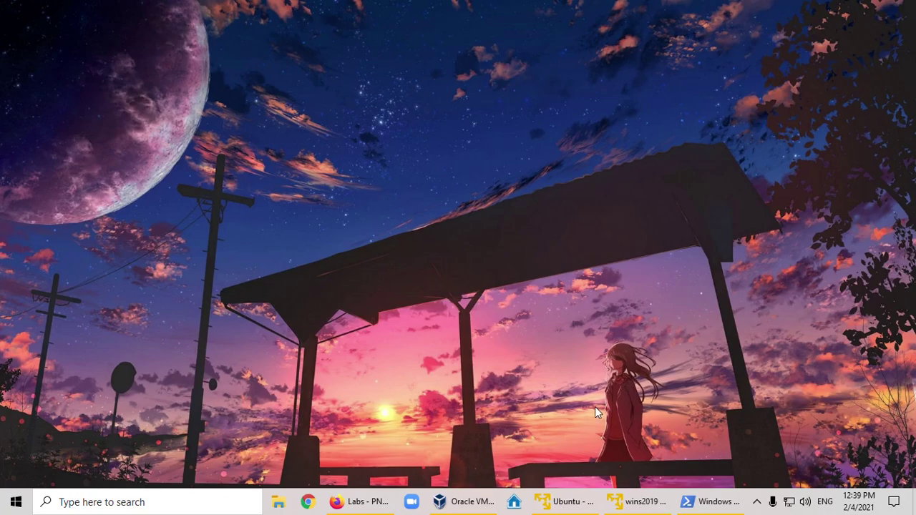
click(579, 501)
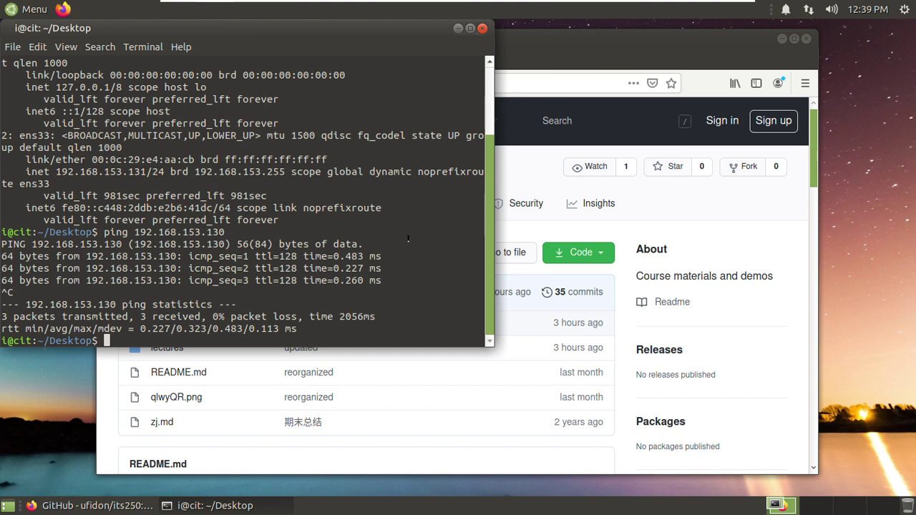
drag(345, 29, 567, 96)
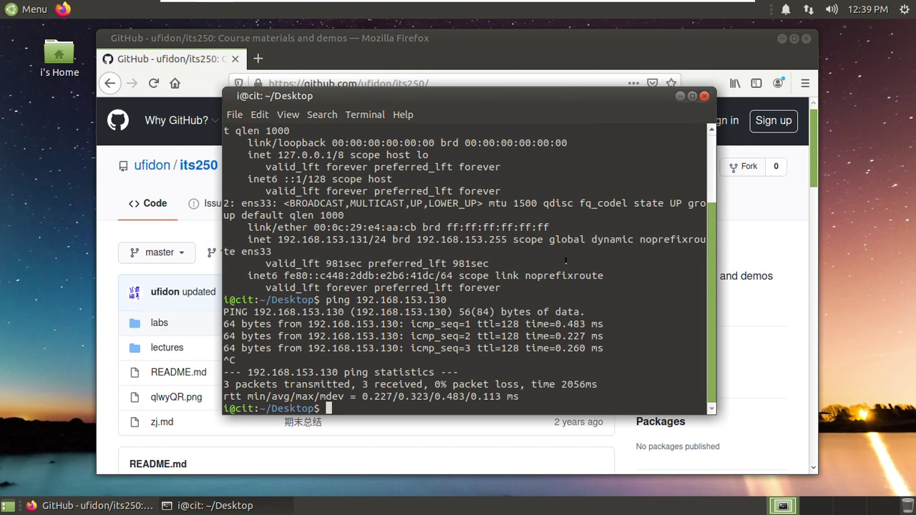
click(704, 96)
double_click(59, 54)
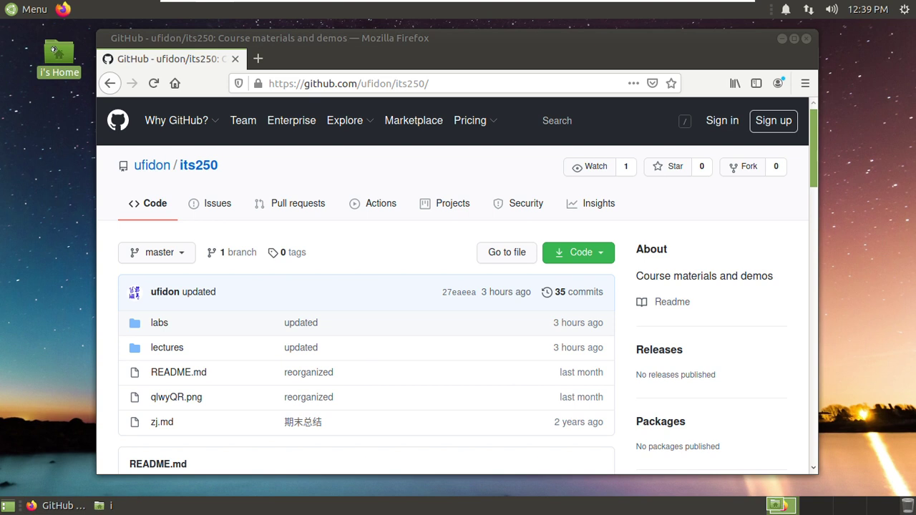
double_click(282, 139)
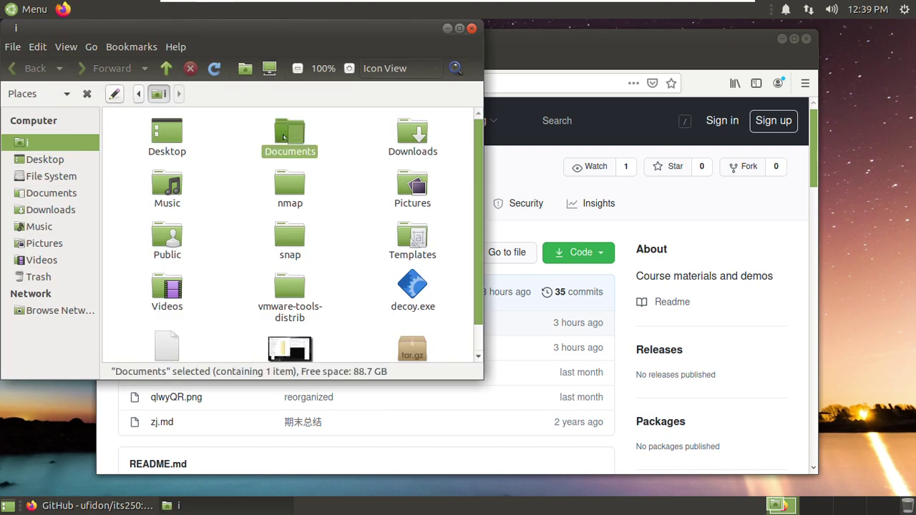
- Create an its250 folder in Documents with a lab04 folder inside it
right_click(238, 169)
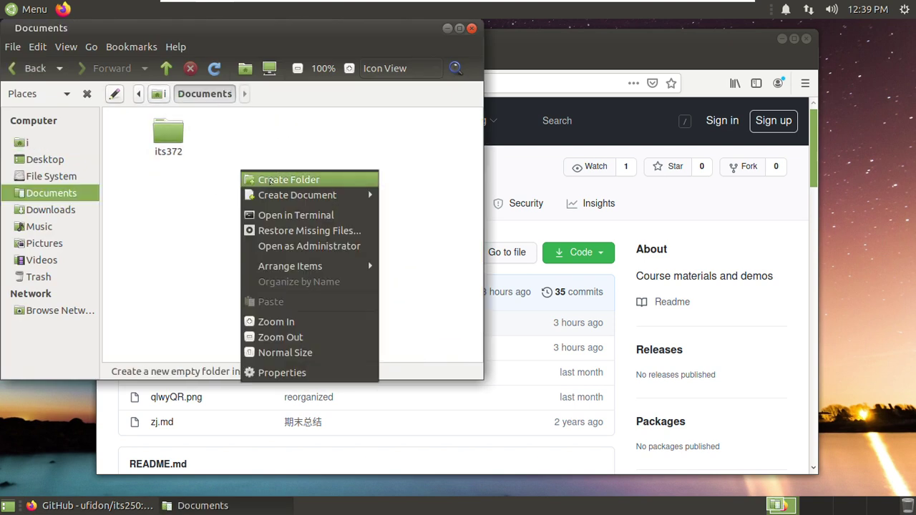
click(321, 181)
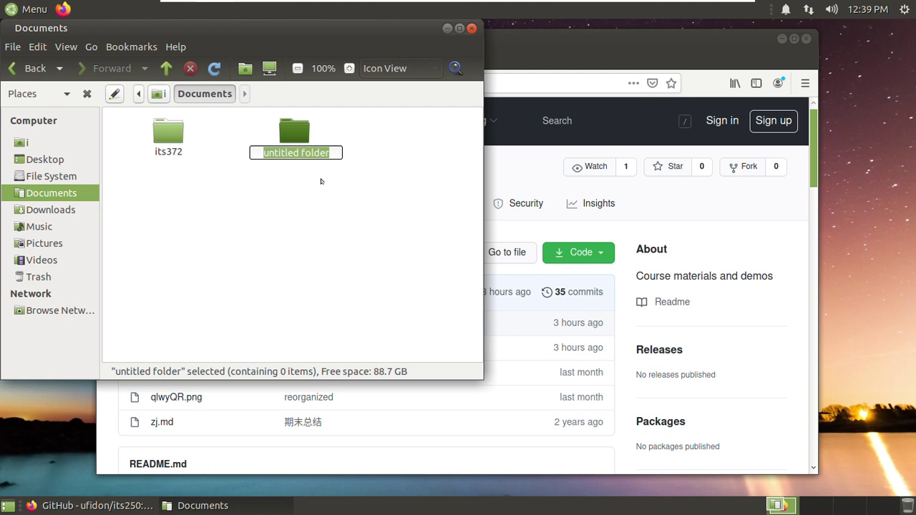
text(its250)
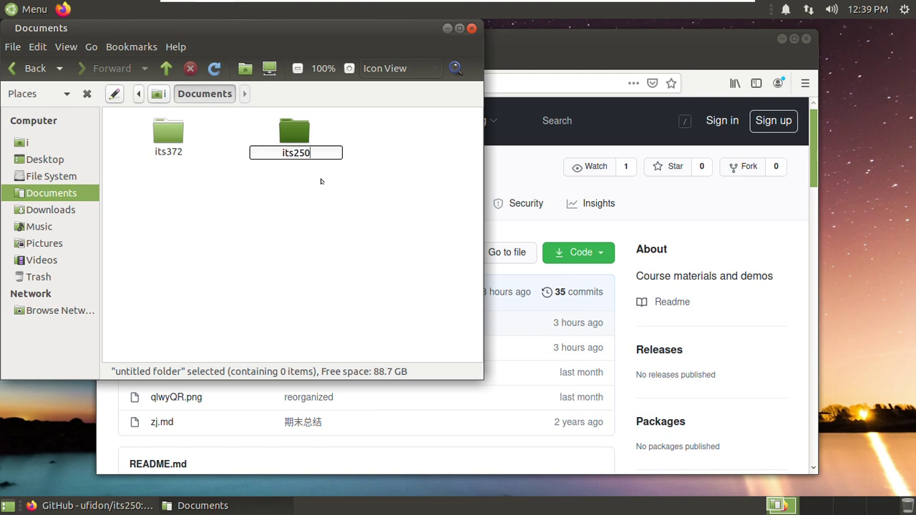
key(Return)
key(Return)
right_click(292, 166)
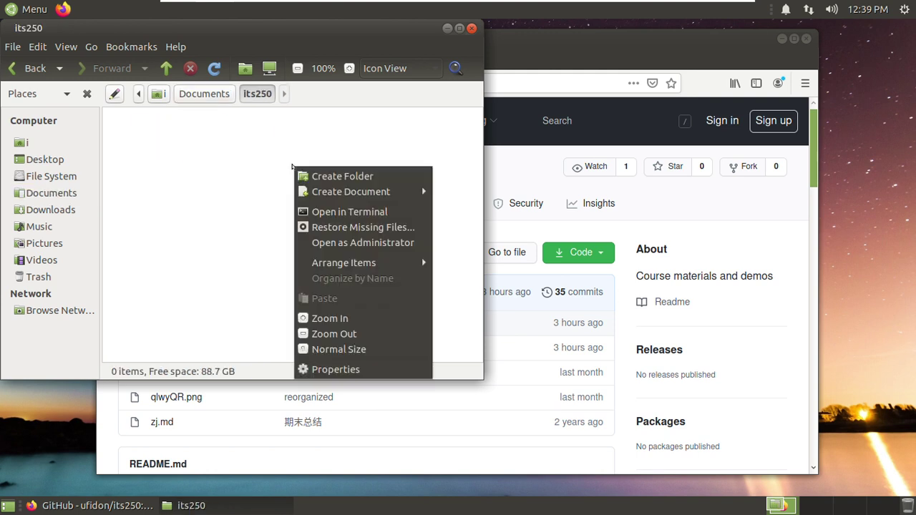
click(304, 176)
text(lab04)
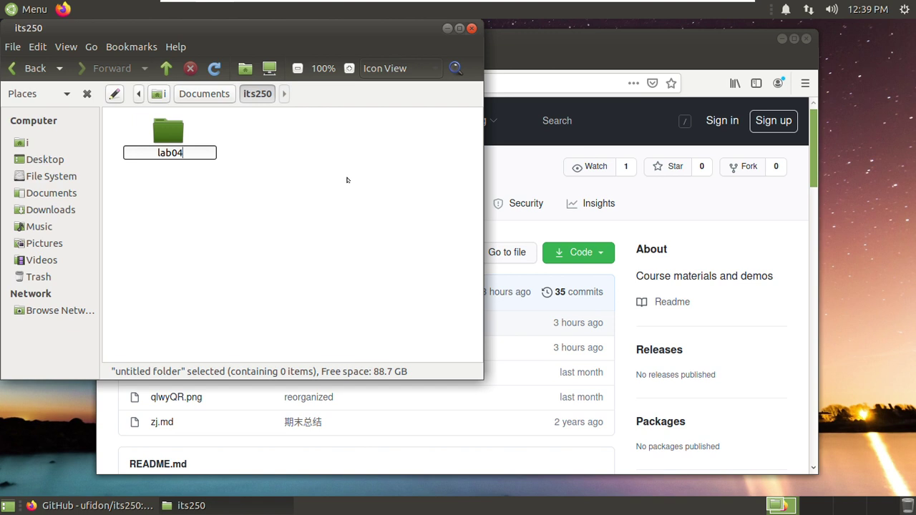
key(Return)
key(Return)
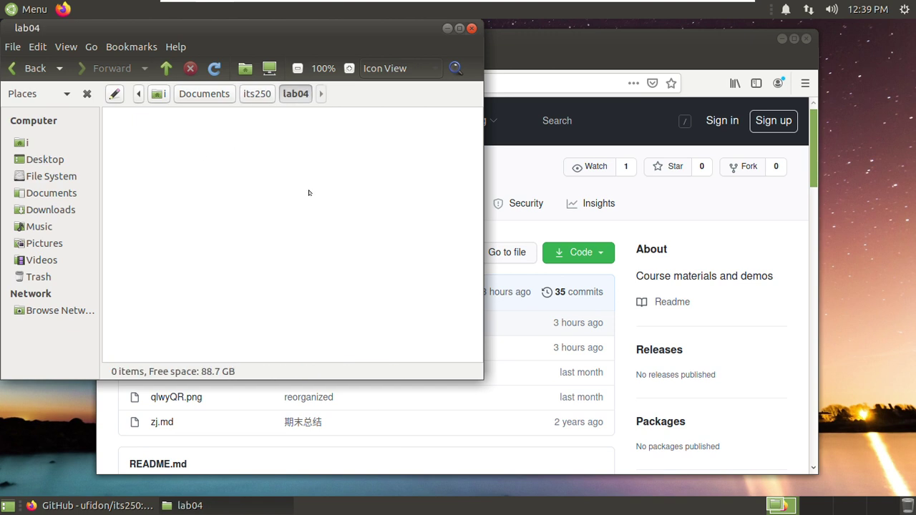
- Open a terminal in the lab04 folder and minimize the file manager
right_click(248, 196)
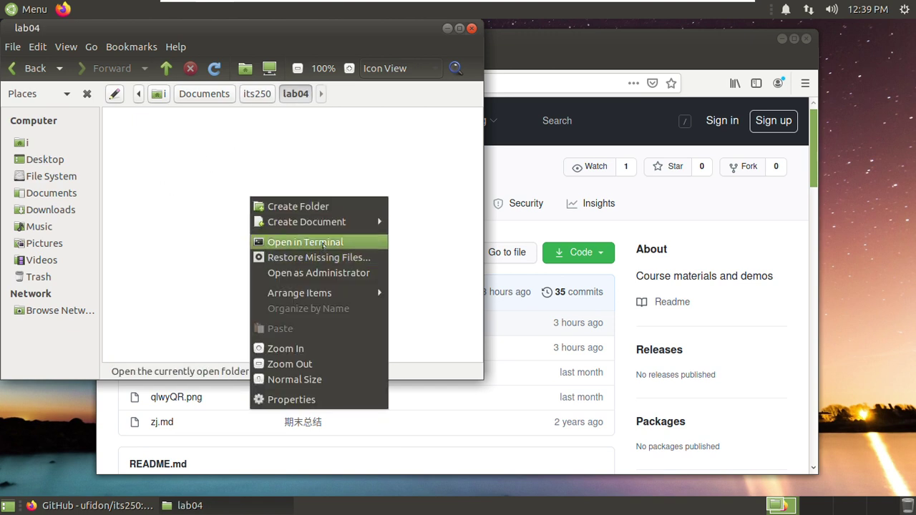
click(299, 242)
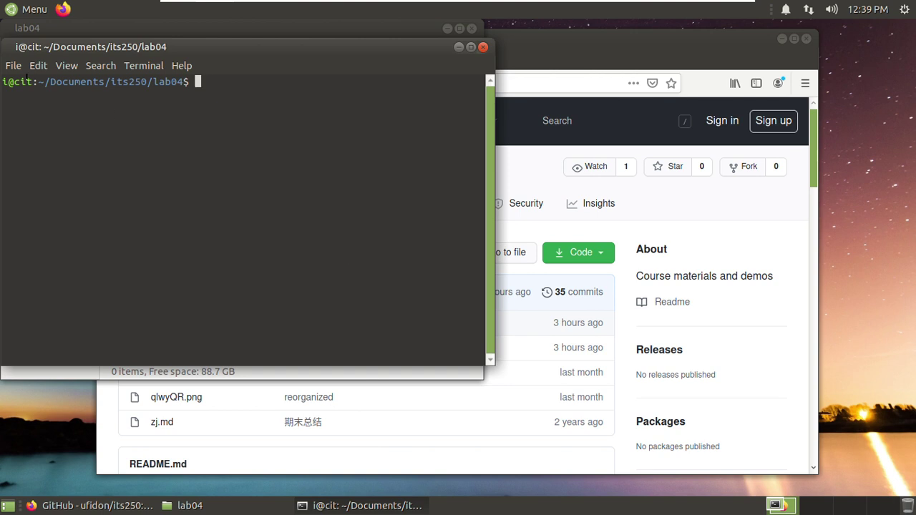
drag(32, 81, 183, 79)
click(185, 80)
drag(264, 51, 545, 154)
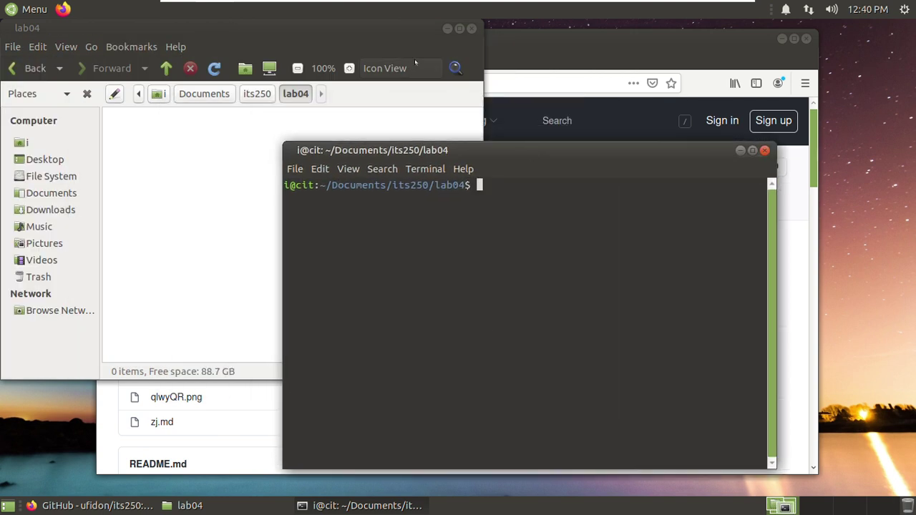
click(447, 28)
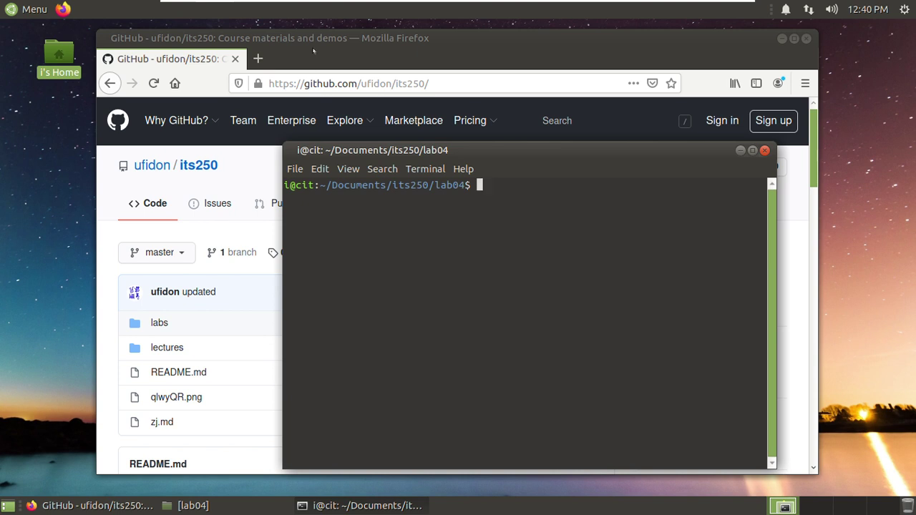
- Open the labs > lab04 folder of the its250 repository on GitHub
click(314, 46)
click(159, 322)
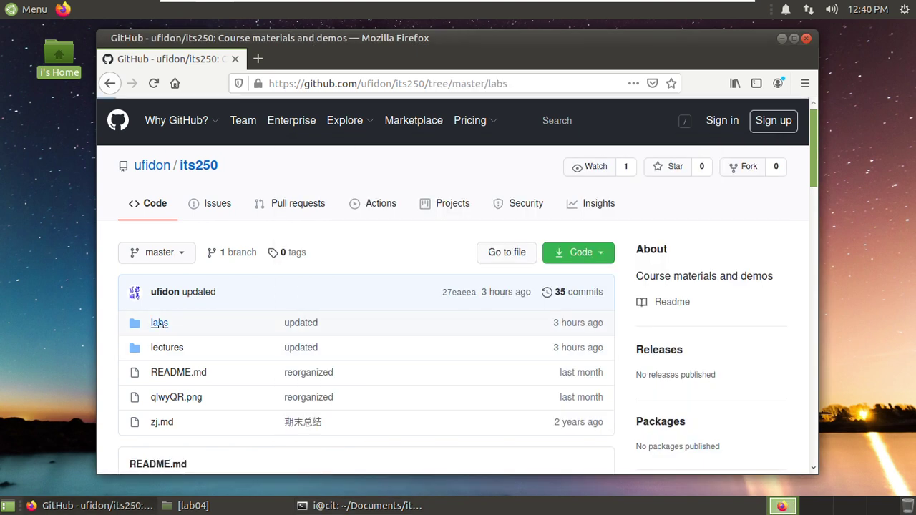
scroll(260, 318, down, 1)
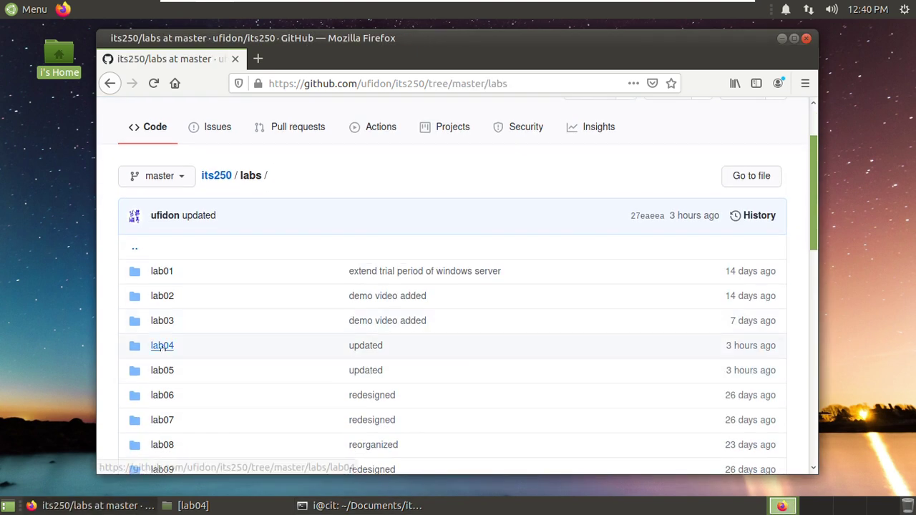
click(161, 344)
- Scroll the lab04 README down to section iv's nmap port-scan steps
scroll(492, 270, down, 15)
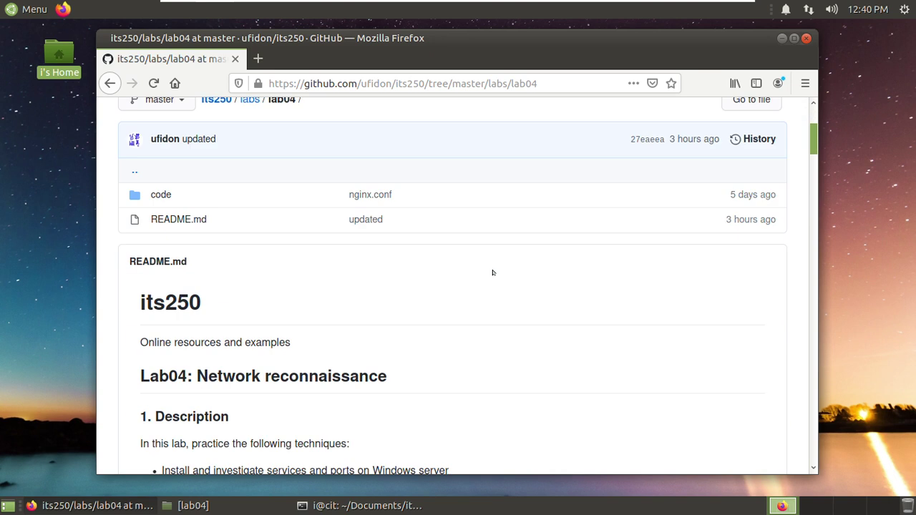
scroll(492, 270, down, 12)
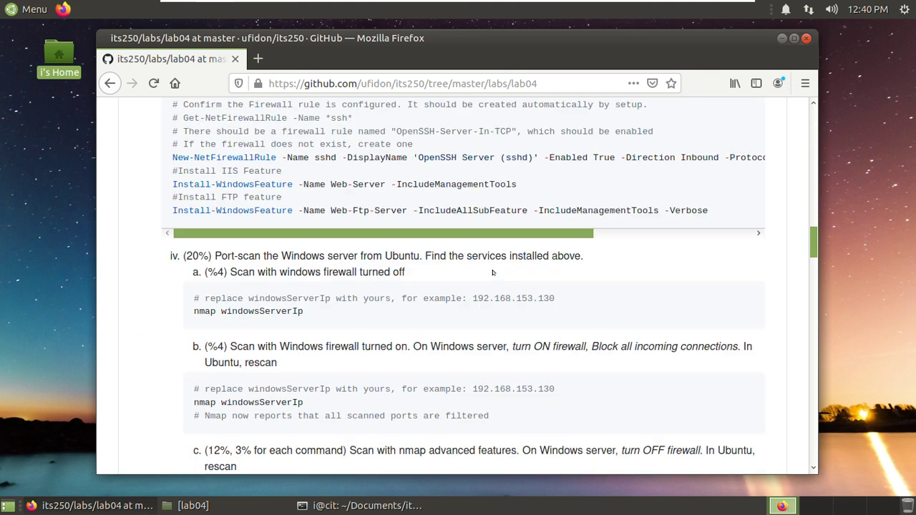
scroll(286, 267, down, 2)
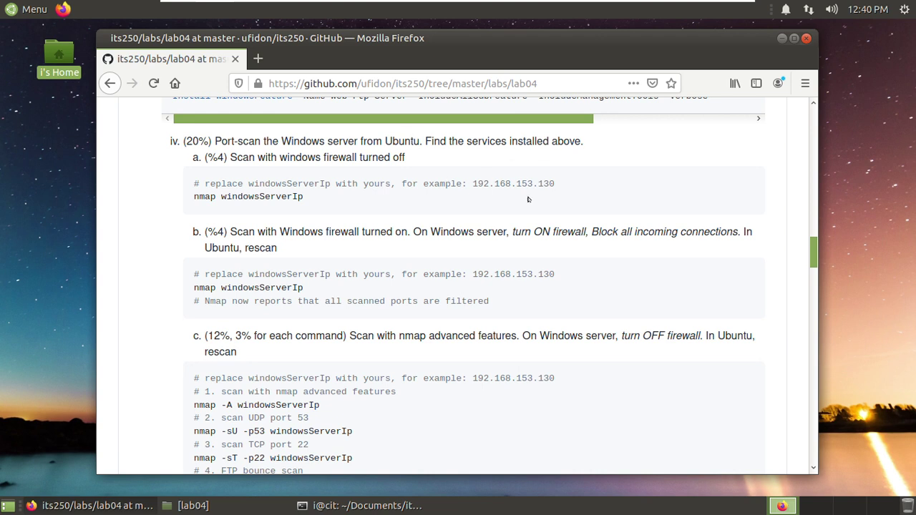
scroll(292, 190, down, 1)
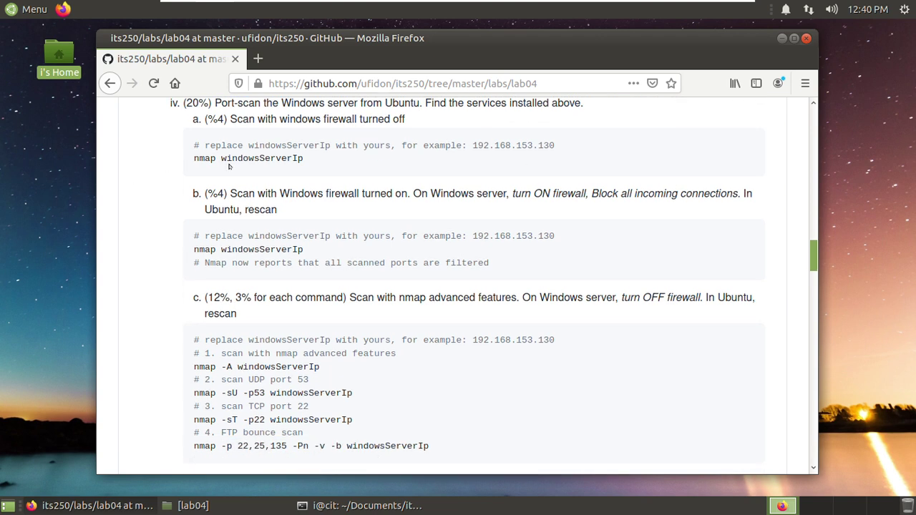
scroll(231, 159, up, 1)
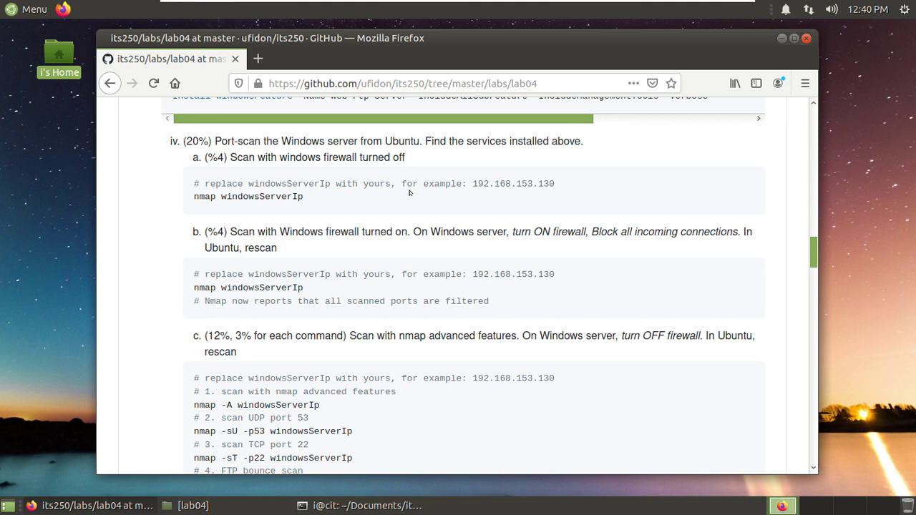
- Restore and shrink the terminal, then run nmap 192.168.153.130
click(381, 505)
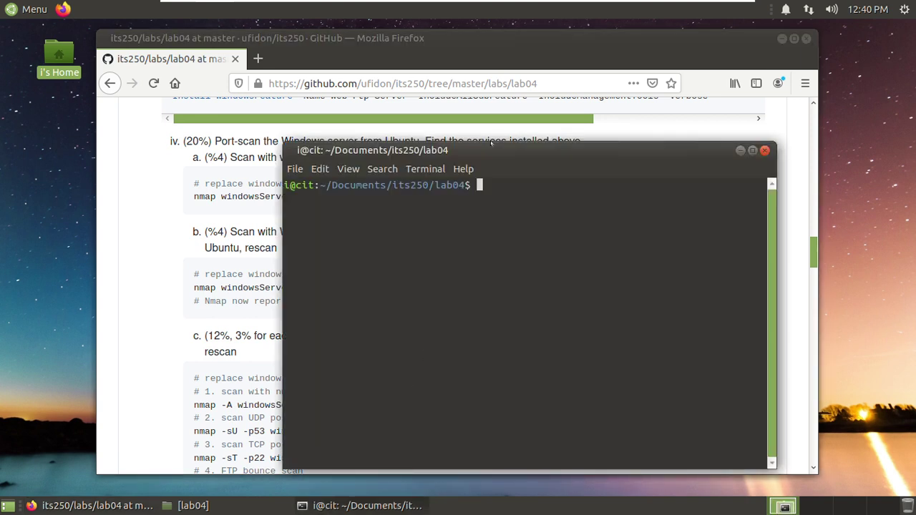
drag(491, 143, 490, 264)
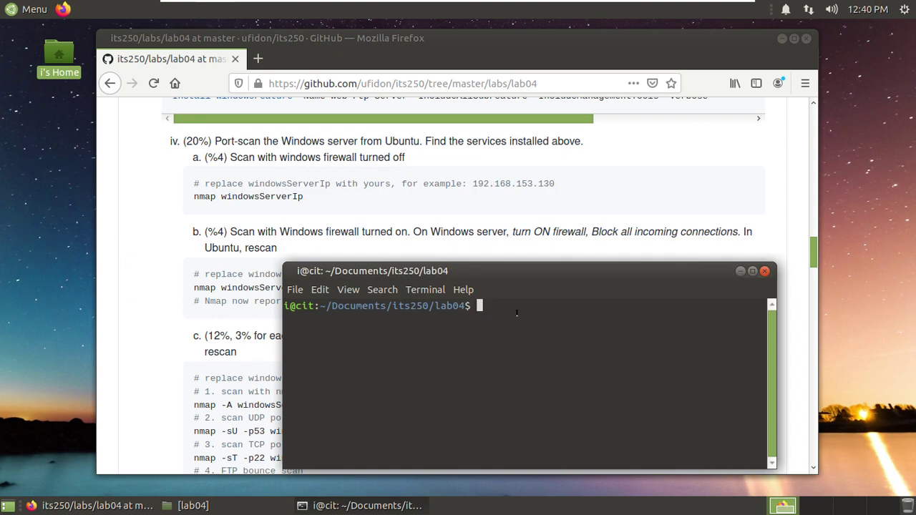
text(nmap 192.168)
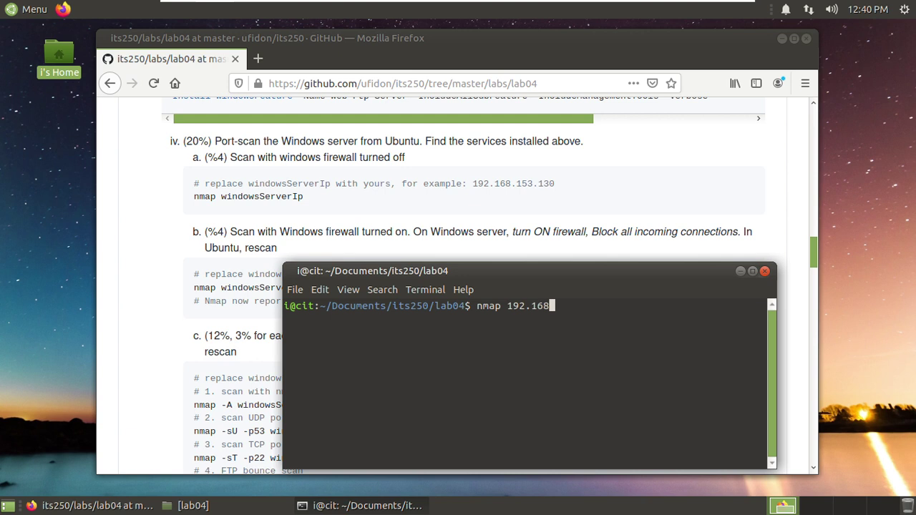
text(.153.130)
key(Return)
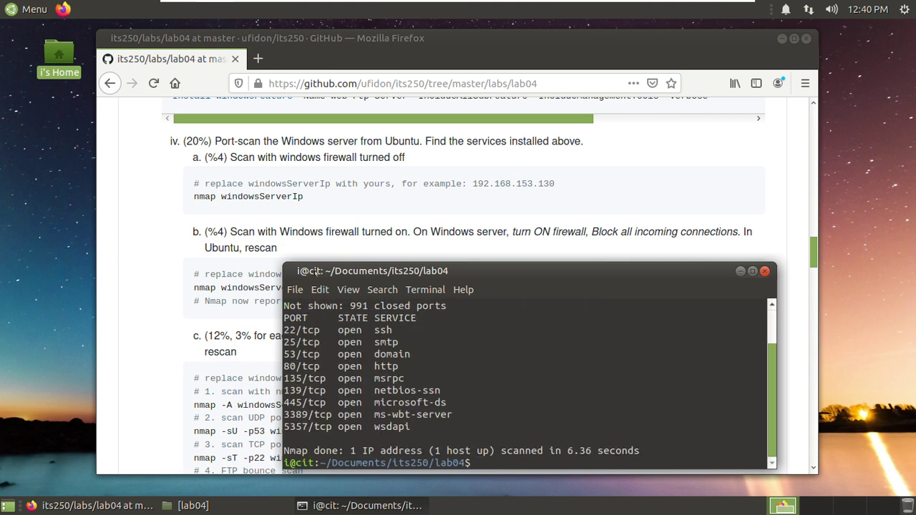
- Enlarge the terminal and highlight the smtp, domain and msrpc services in the scan output
drag(284, 264, 205, 252)
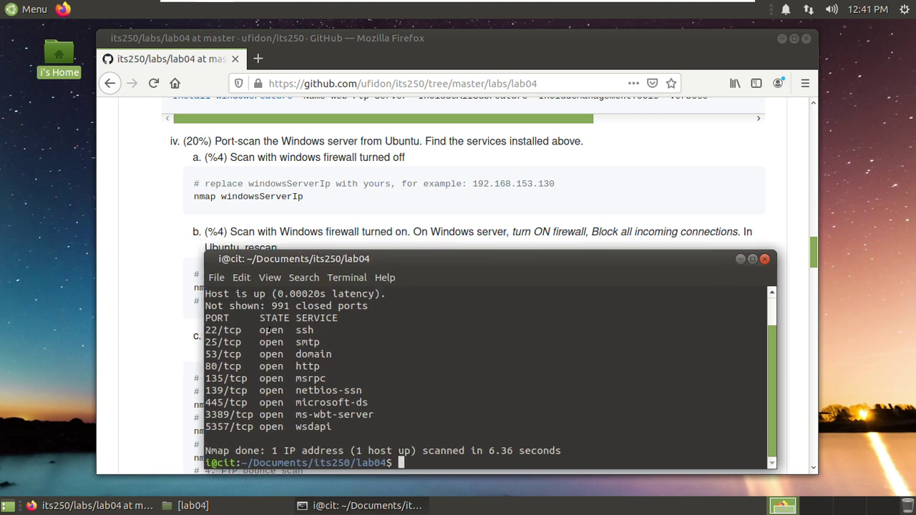
scroll(356, 354, up, 2)
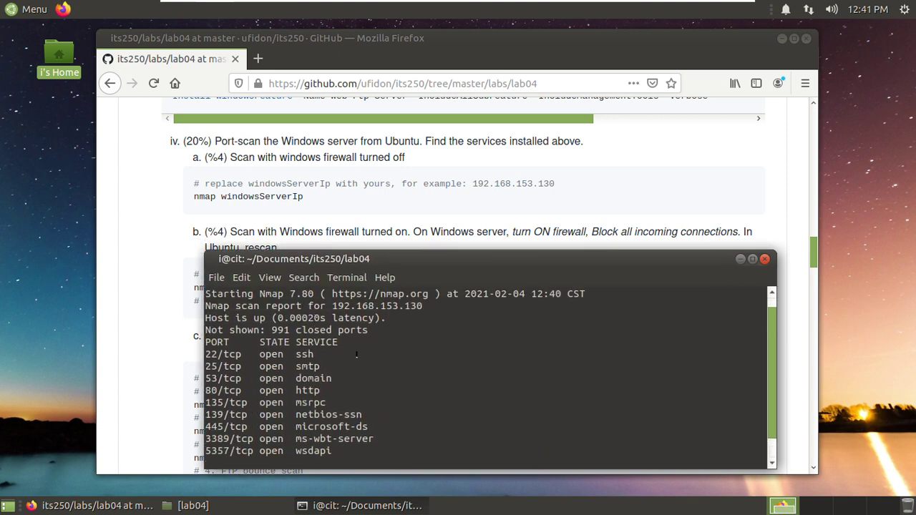
scroll(356, 354, down, 1)
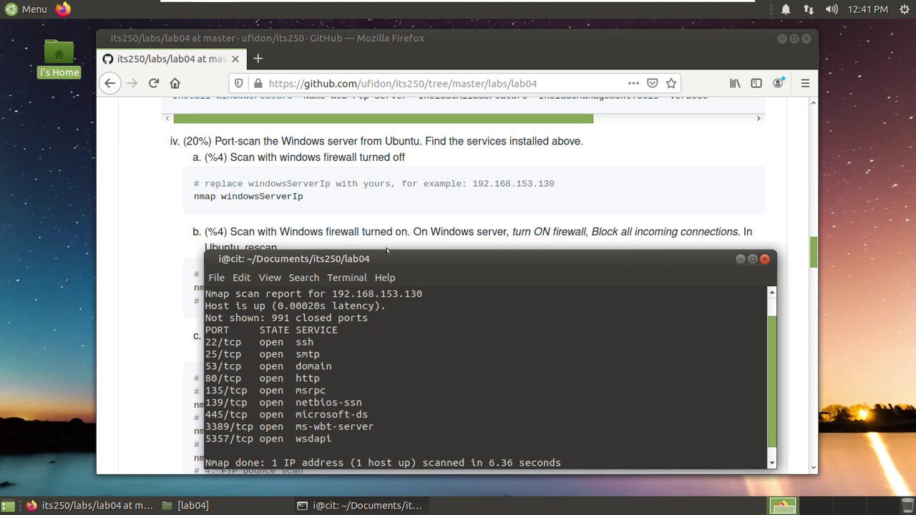
drag(383, 247, 382, 234)
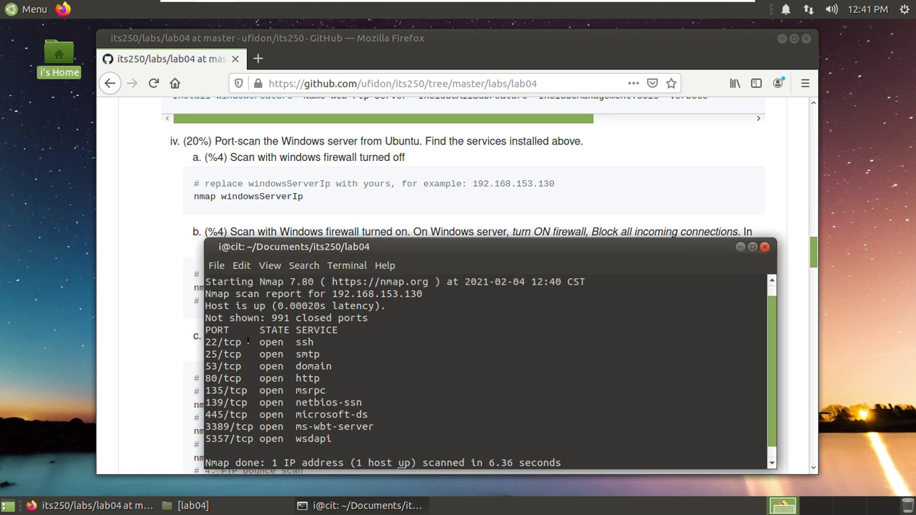
double_click(300, 354)
double_click(315, 366)
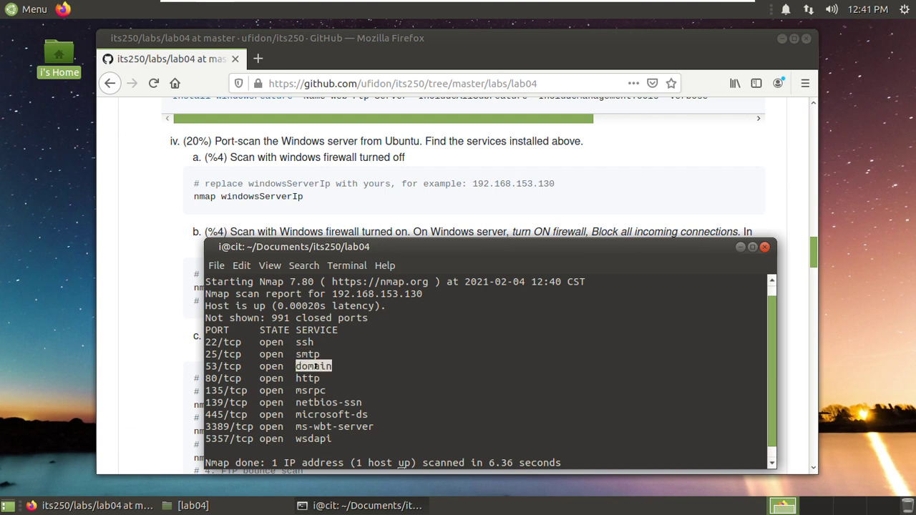
click(247, 369)
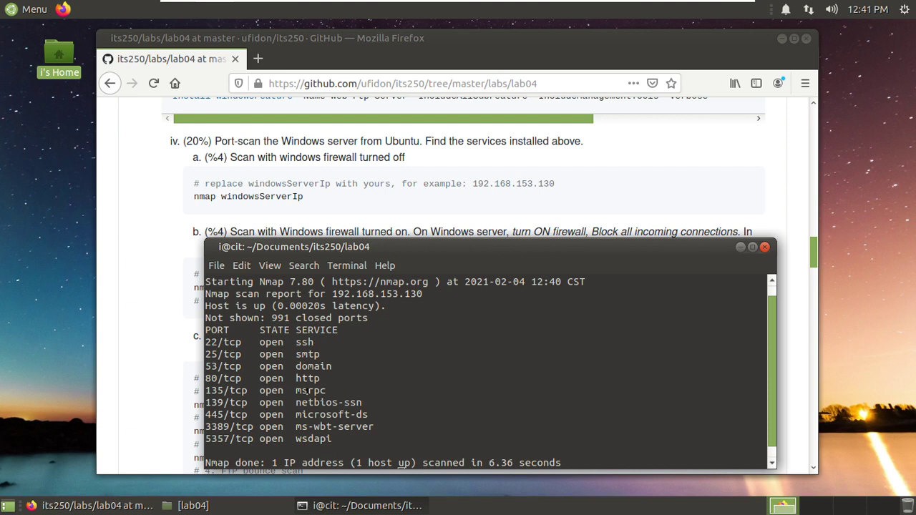
double_click(304, 388)
click(316, 403)
- Highlight the 3389/tcp ms-wbt-server, 80/tcp http and 53/tcp domain lines, then resize the terminal
drag(370, 427, 201, 417)
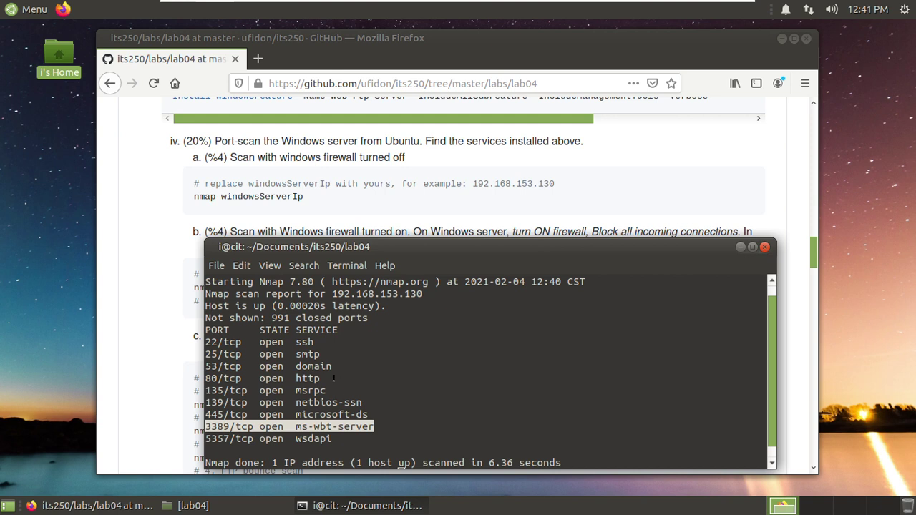
triple_click(333, 377)
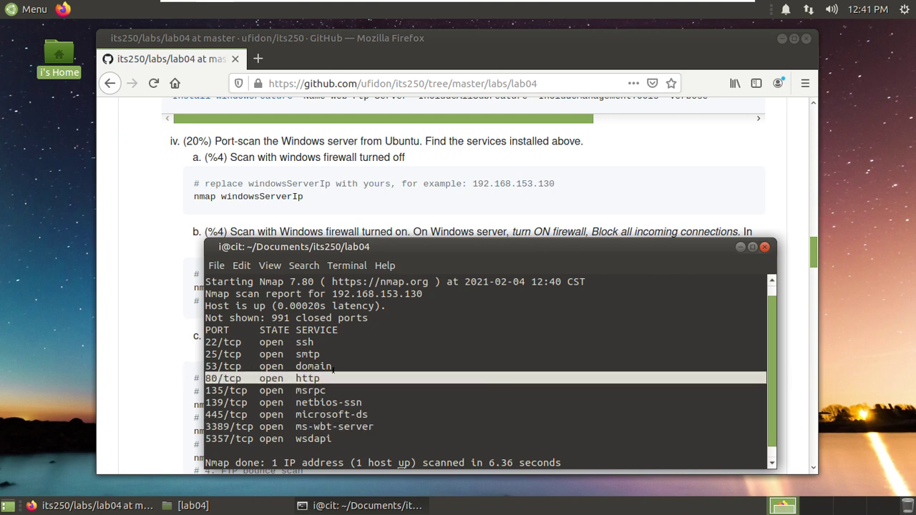
drag(334, 365, 226, 366)
click(259, 342)
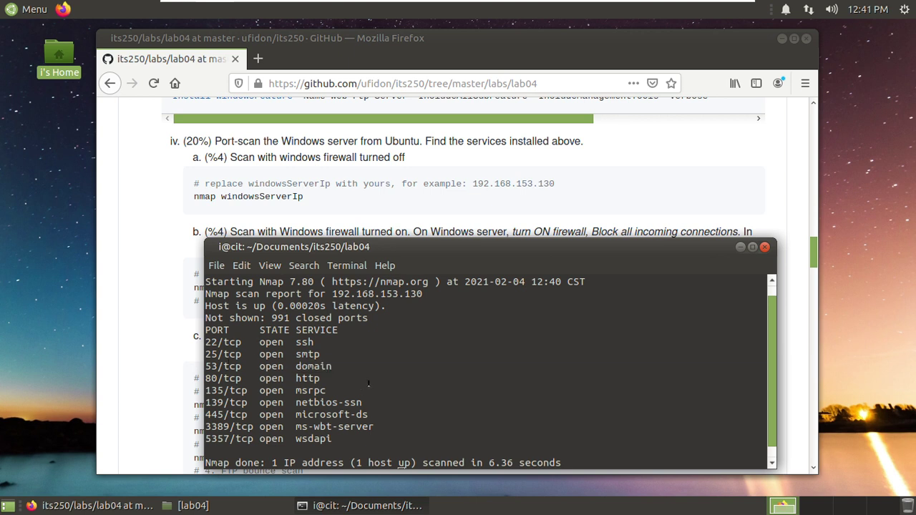
drag(436, 247, 436, 231)
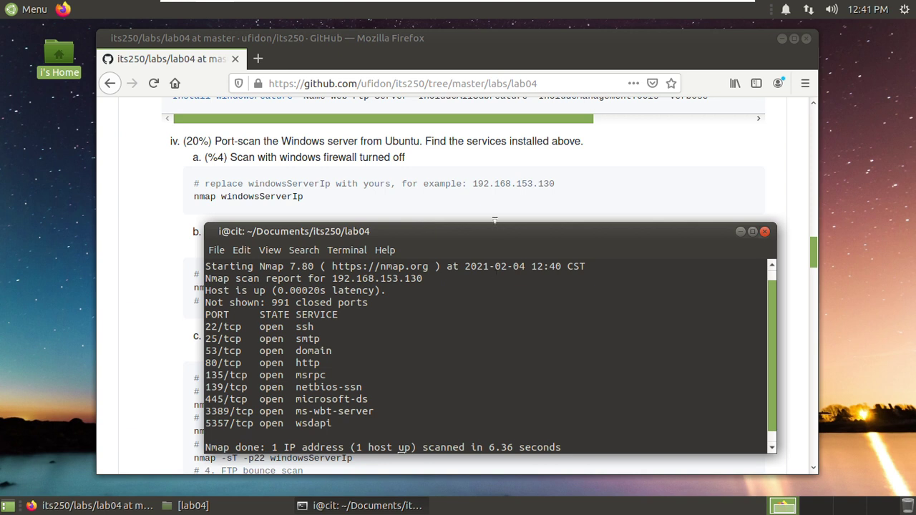
drag(494, 221, 501, 247)
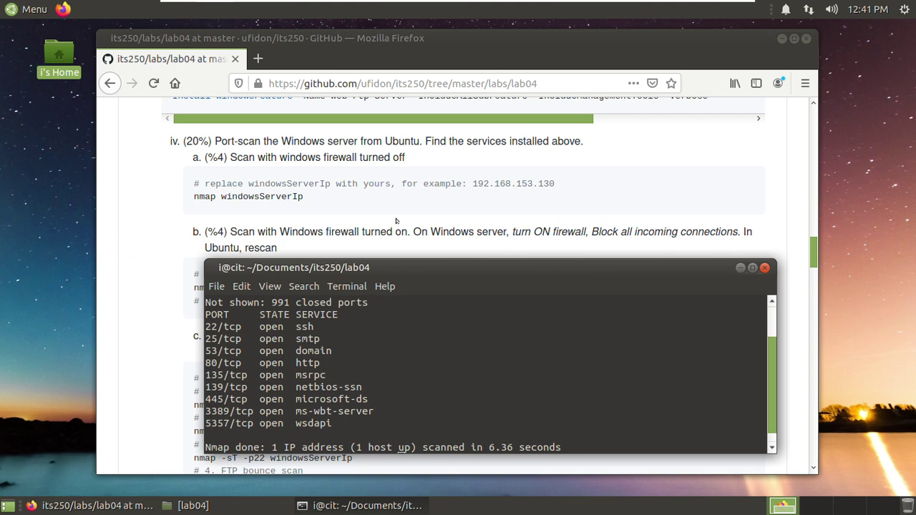
- Scroll the lab04 page past step b's firewall-on rescan, then minimize the Ubuntu VM
scroll(392, 208, down, 1)
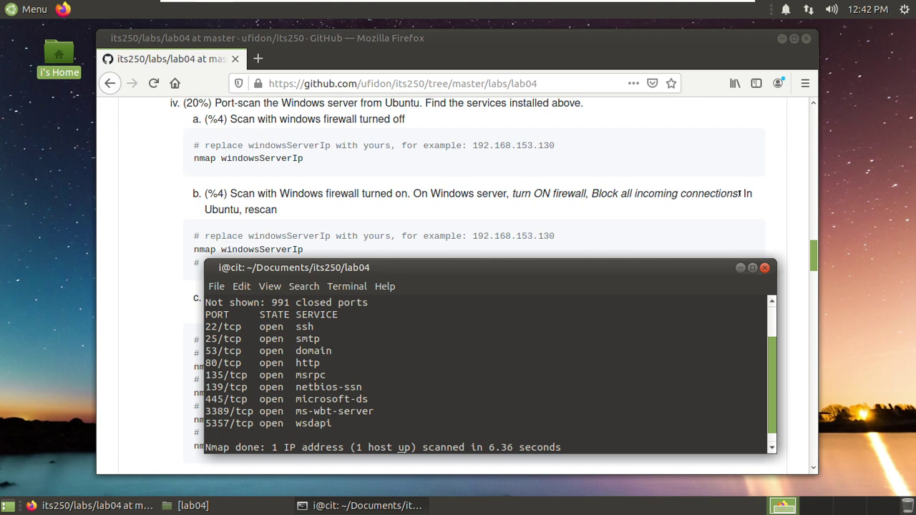
scroll(266, 218, down, 1)
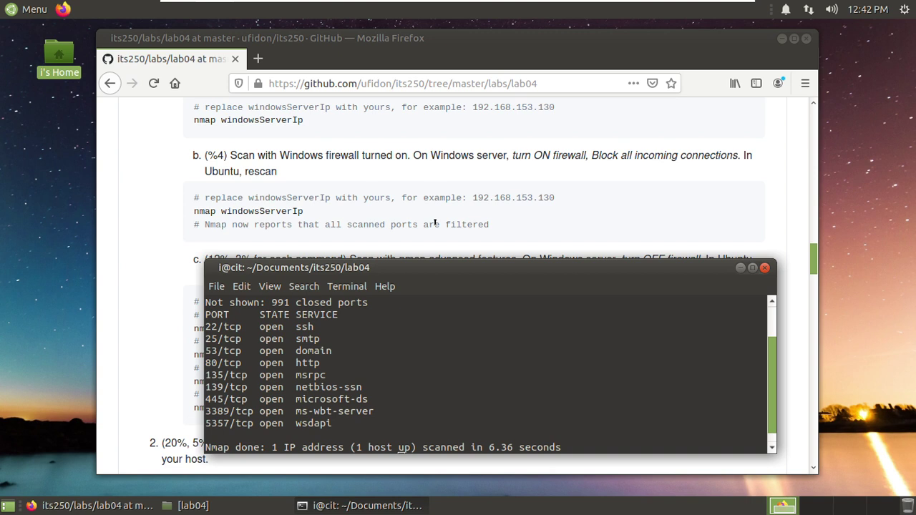
click(703, 10)
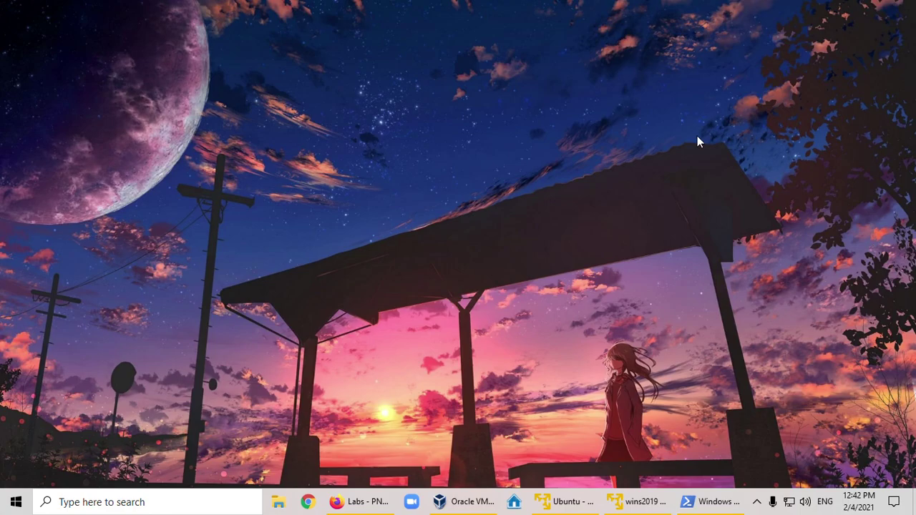
- On the Windows server VM, turn the firewall back on for all networks
click(633, 505)
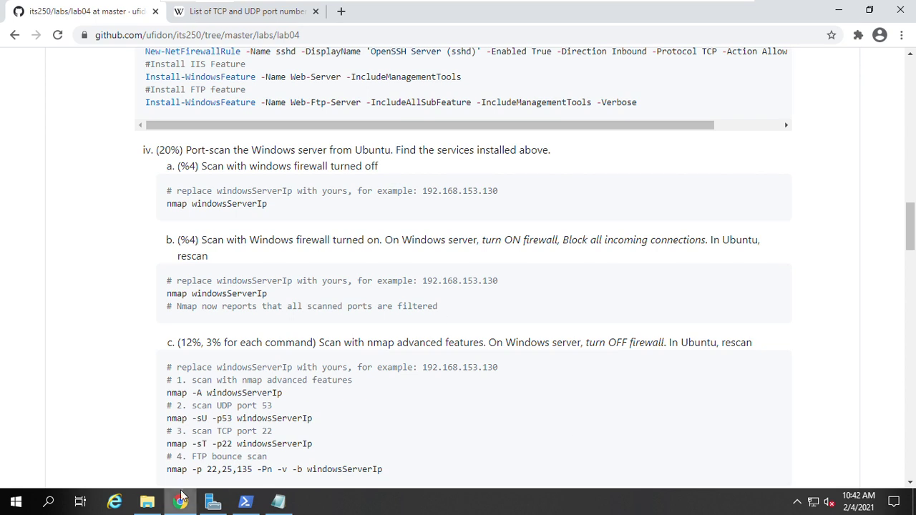
click(214, 501)
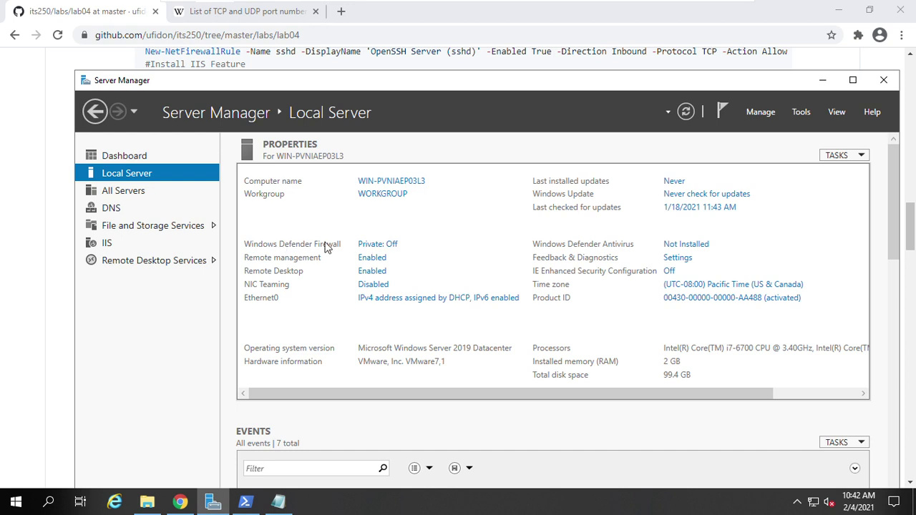
click(377, 245)
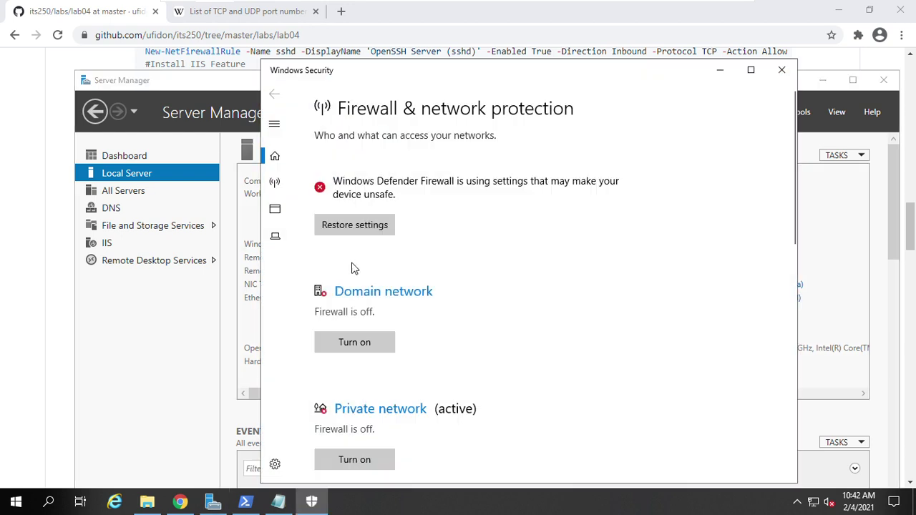
click(352, 226)
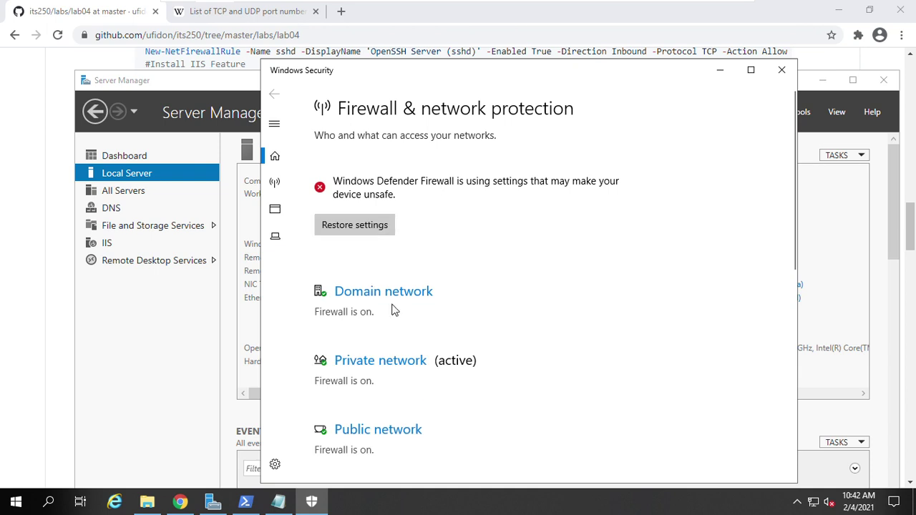
- Scroll the Firewall & network protection page down to the Advanced settings link
scroll(392, 315, down, 3)
scroll(376, 184, down, 2)
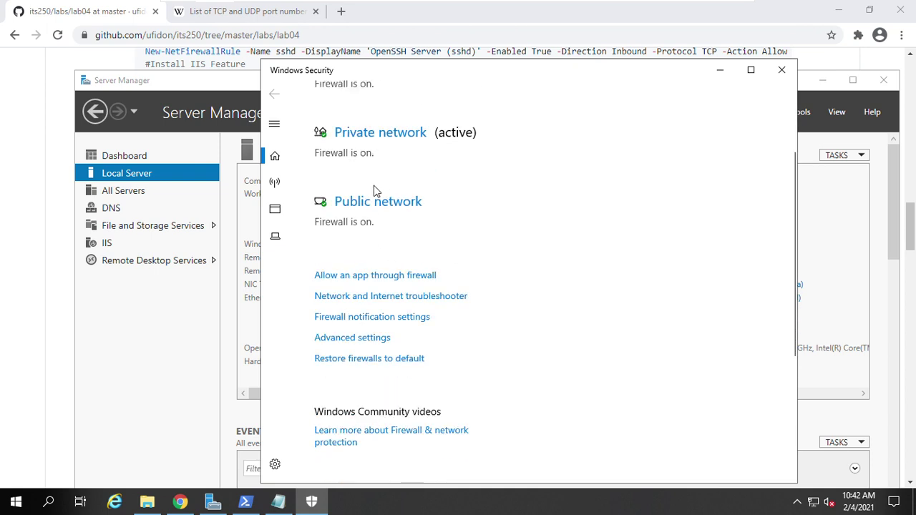
scroll(376, 187, up, 3)
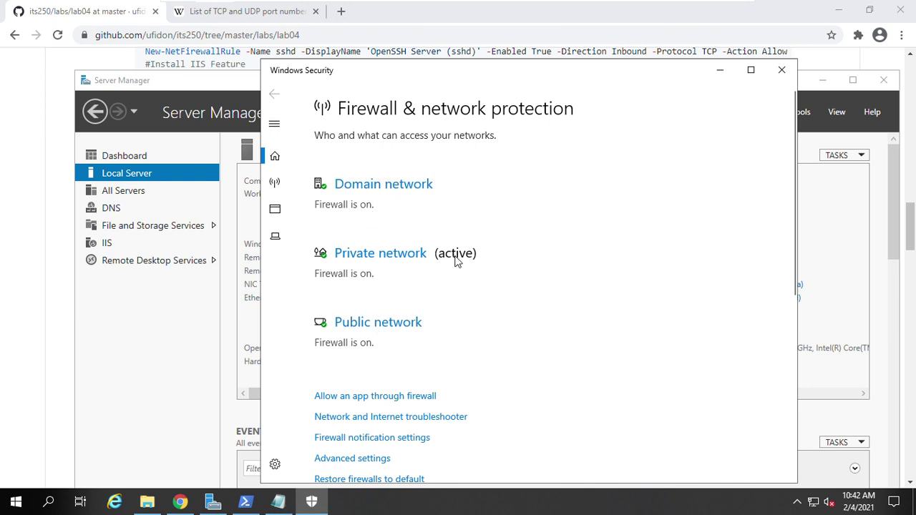
scroll(456, 262, down, 1)
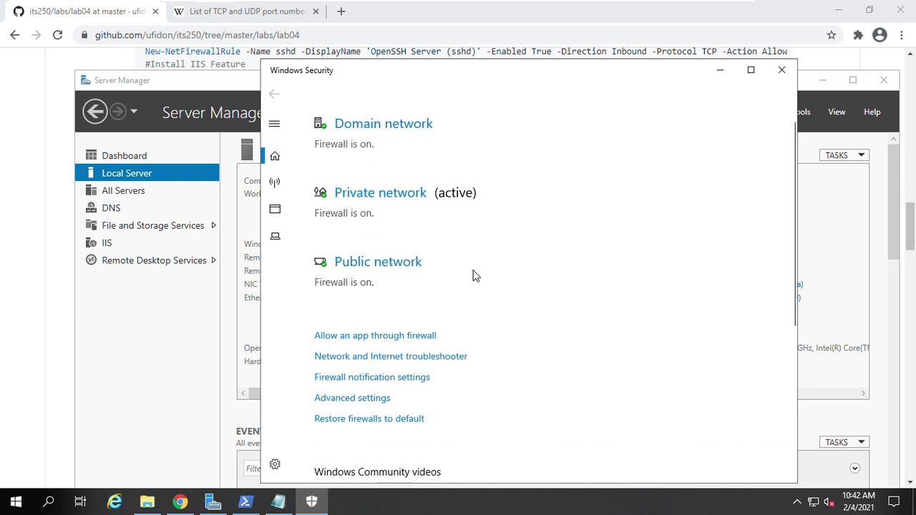
scroll(472, 275, up, 1)
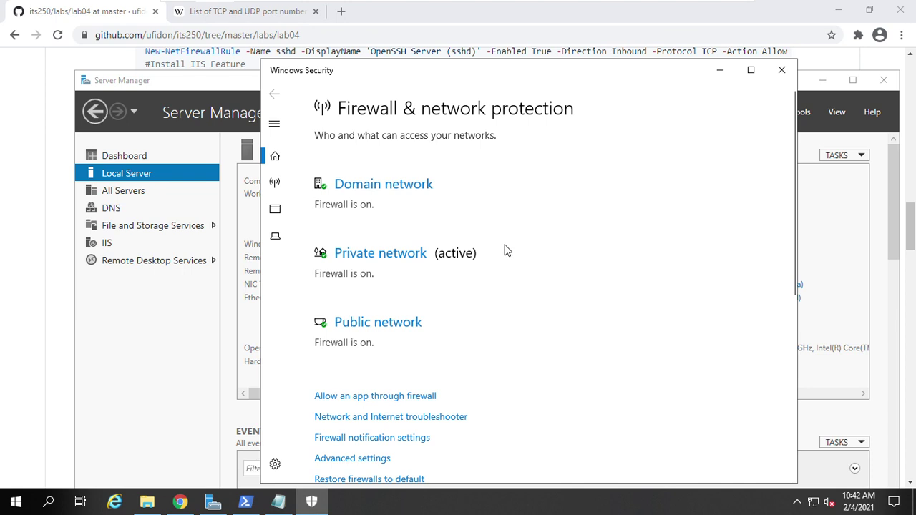
scroll(499, 258, down, 2)
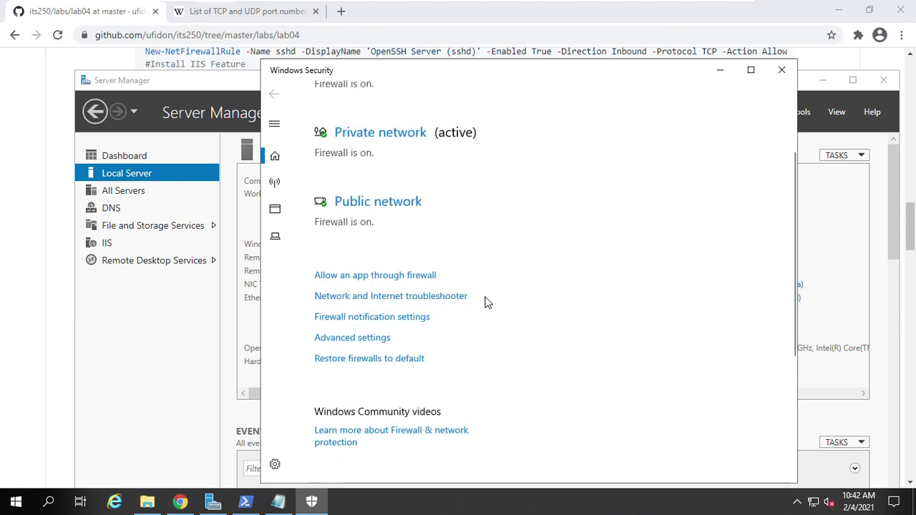
- Open the Advanced Security console, check then cancel Firewall Properties, and review the profile overview
click(361, 339)
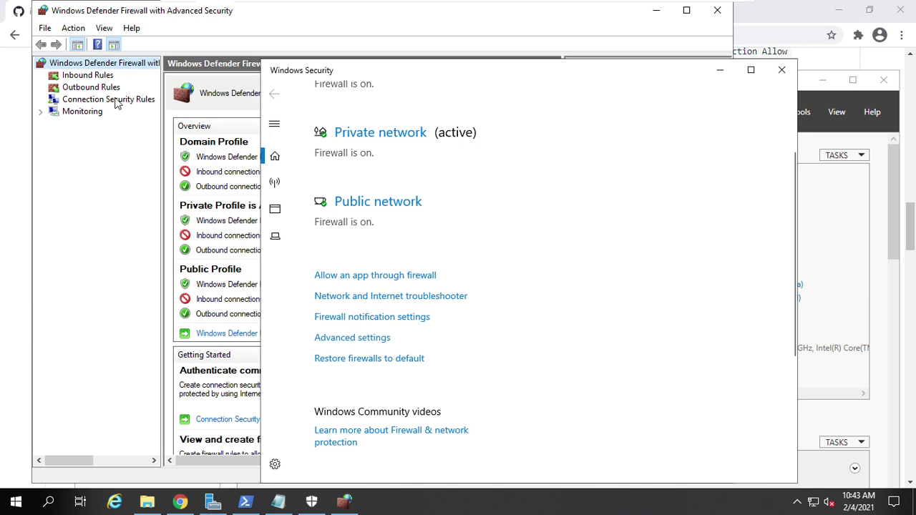
click(148, 15)
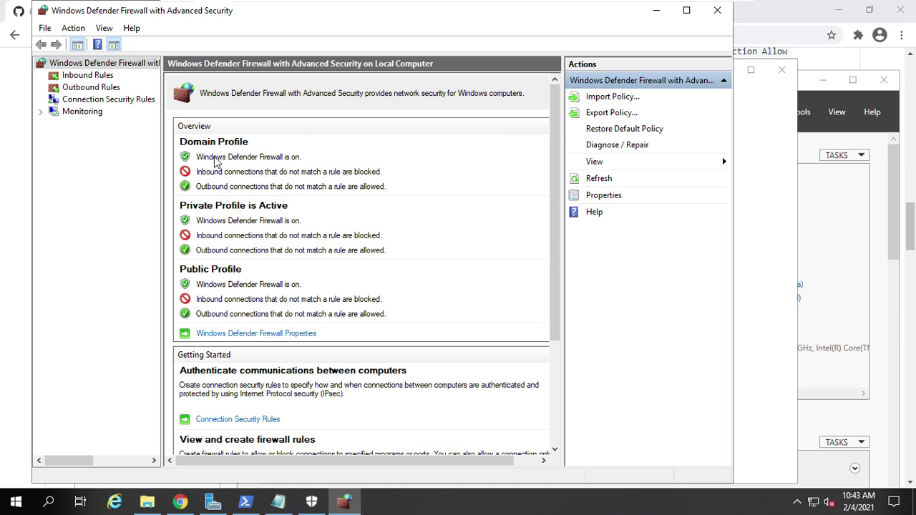
click(256, 334)
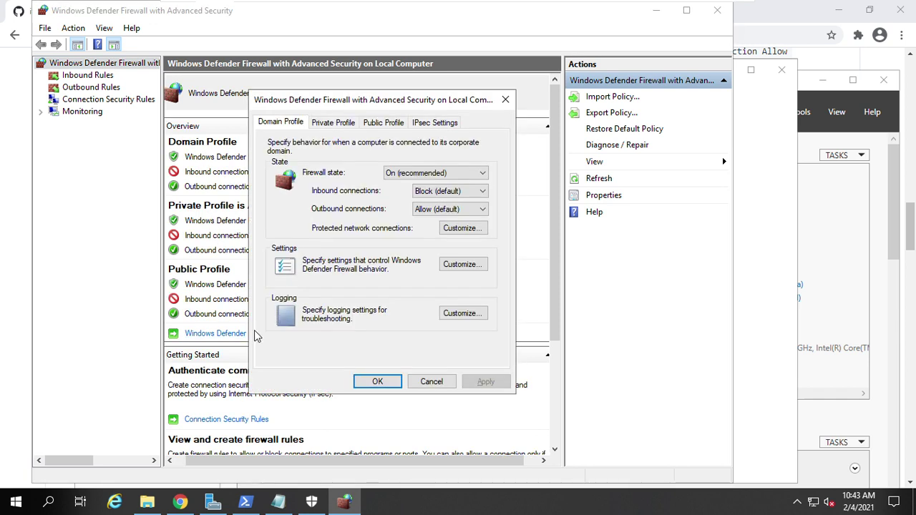
click(429, 383)
scroll(264, 238, down, 3)
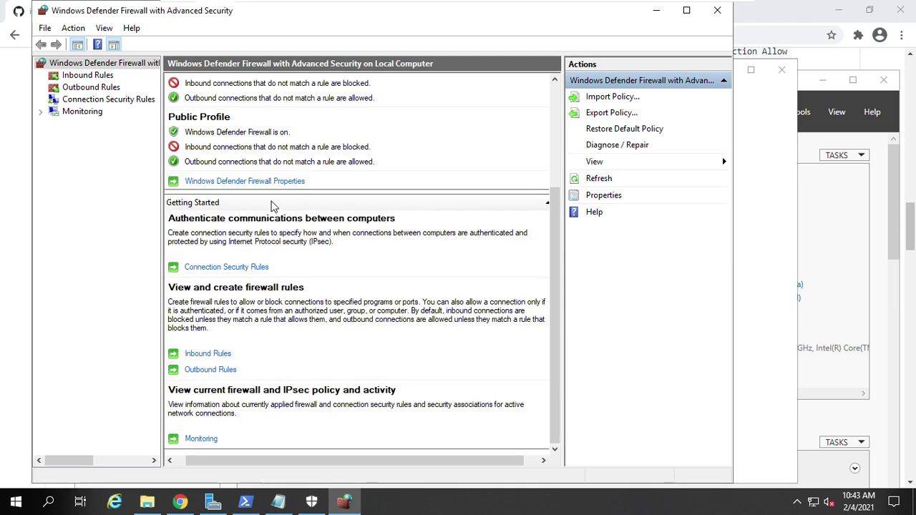
scroll(274, 208, up, 3)
scroll(274, 242, down, 3)
scroll(247, 282, up, 3)
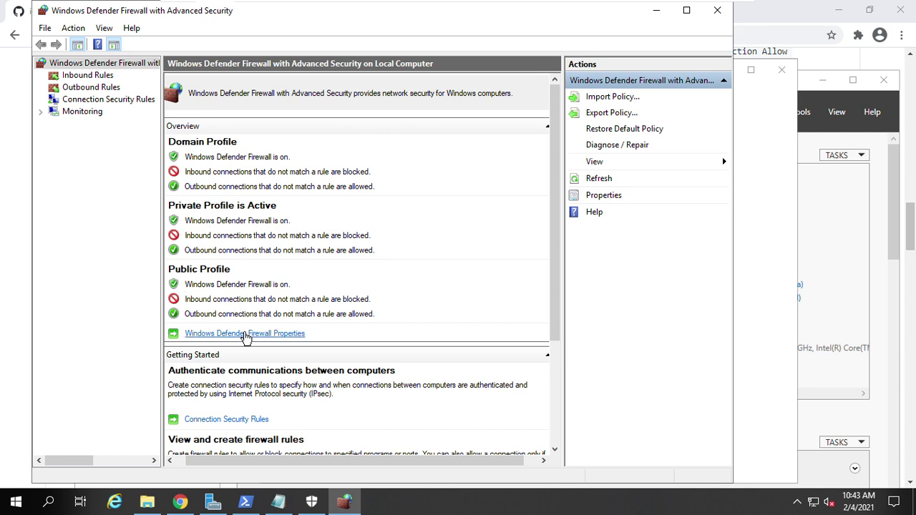
- Set the Domain profile's inbound connections to Block all connections and apply
click(246, 334)
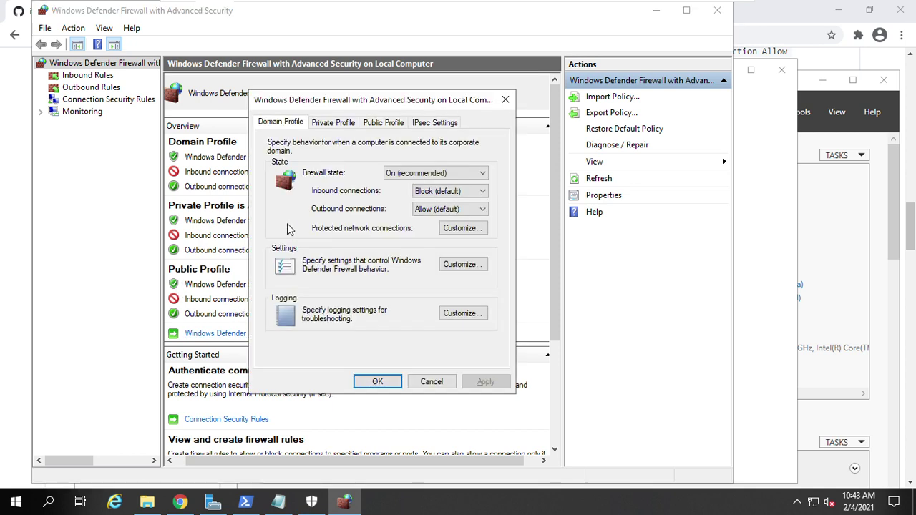
drag(344, 102, 347, 102)
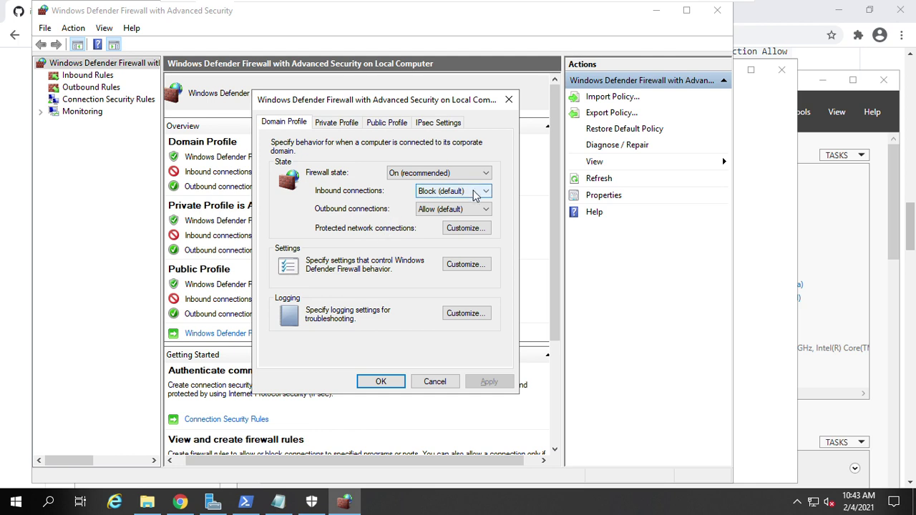
click(474, 193)
click(473, 193)
click(473, 193)
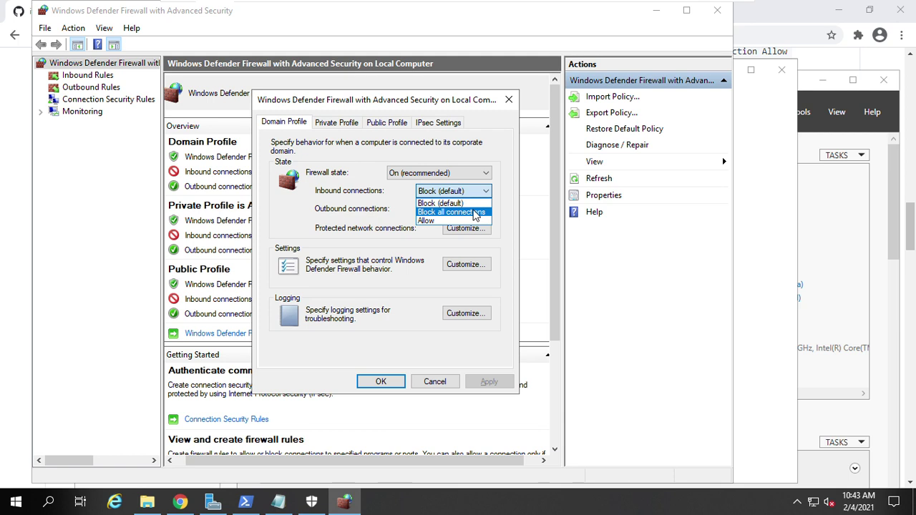
click(474, 212)
click(485, 382)
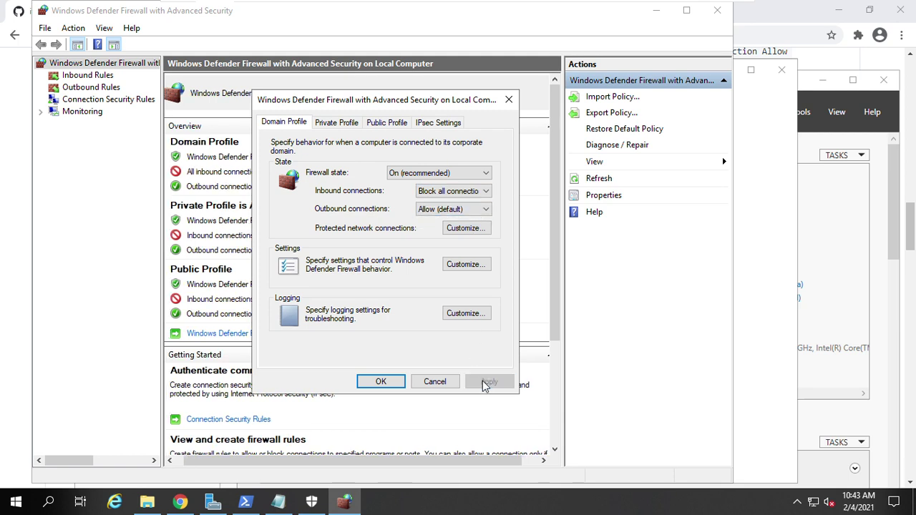
- Set the Private and Public profiles' inbound connections to Block all connections and apply each
click(337, 122)
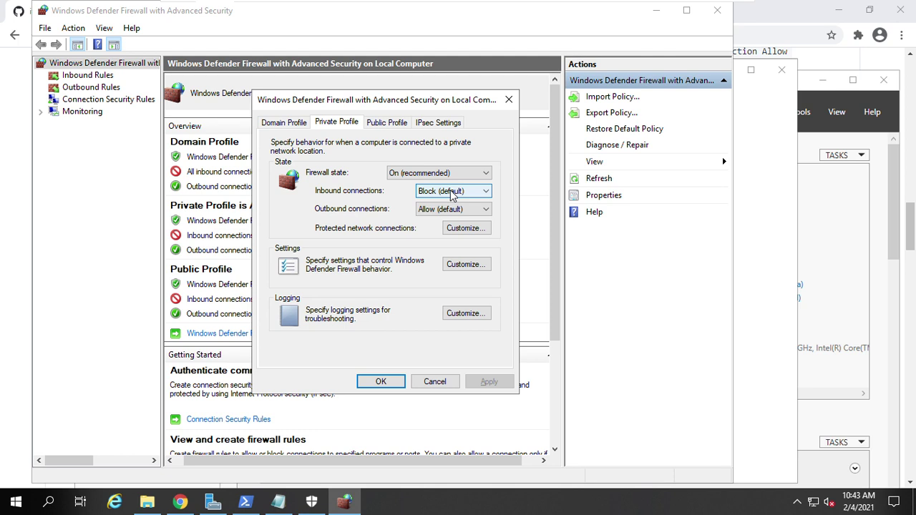
click(450, 191)
click(458, 212)
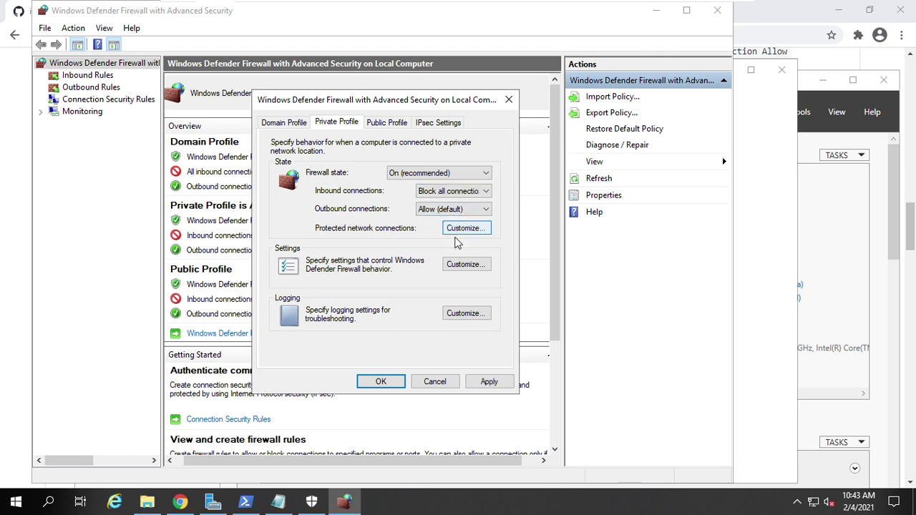
click(487, 382)
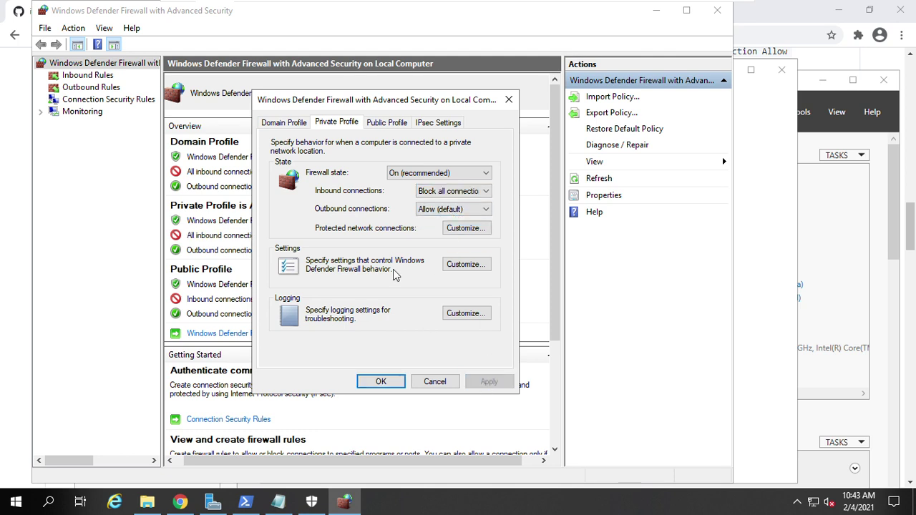
click(387, 123)
click(462, 193)
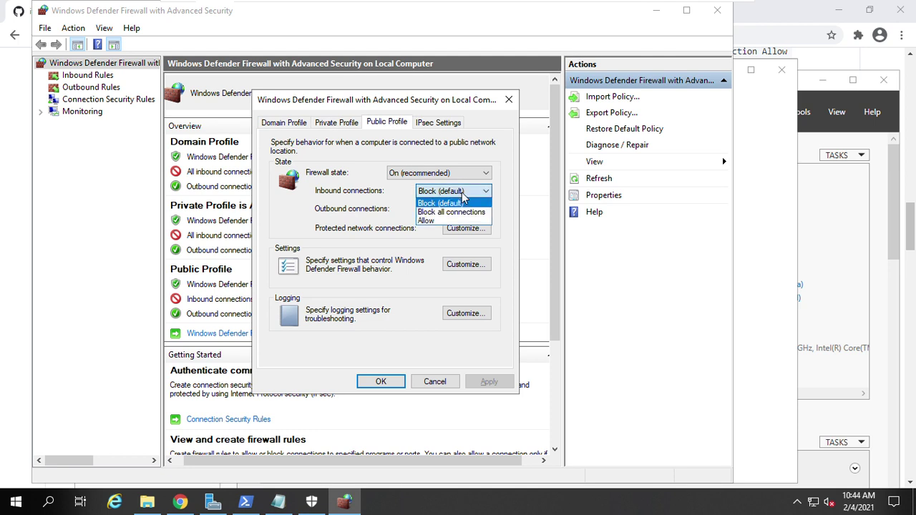
click(463, 213)
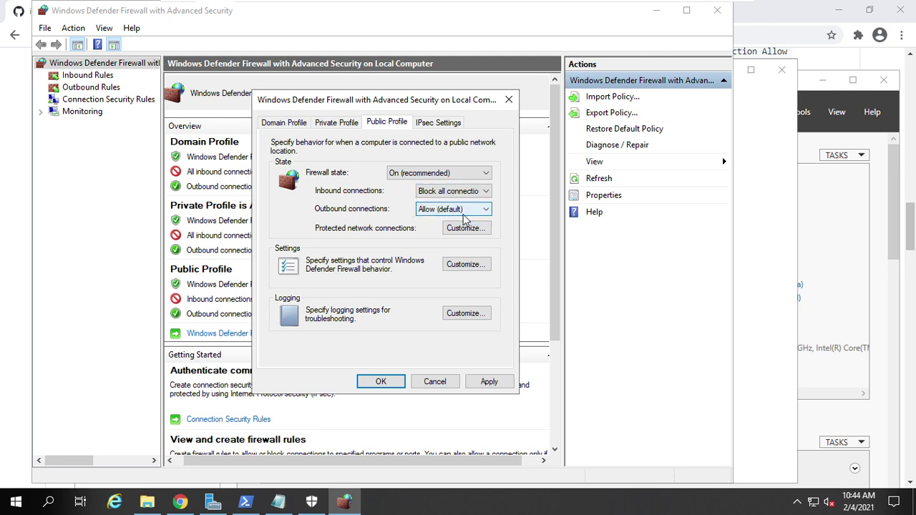
click(486, 381)
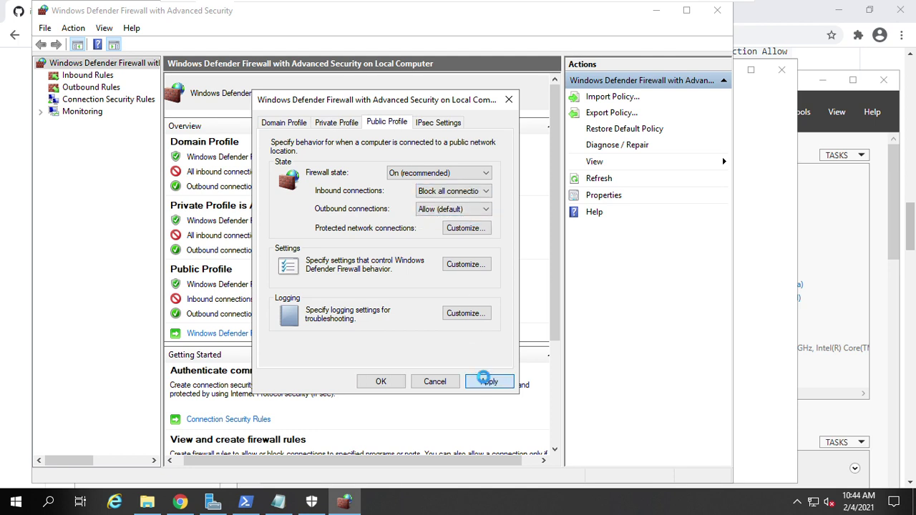
- Recheck each profile tab, confirm with OK, and minimise the Windows server VM
click(438, 123)
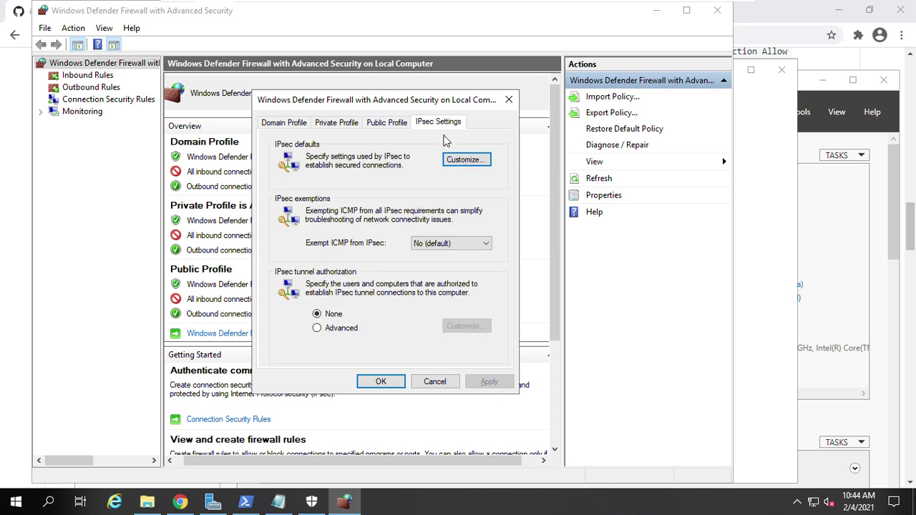
click(386, 123)
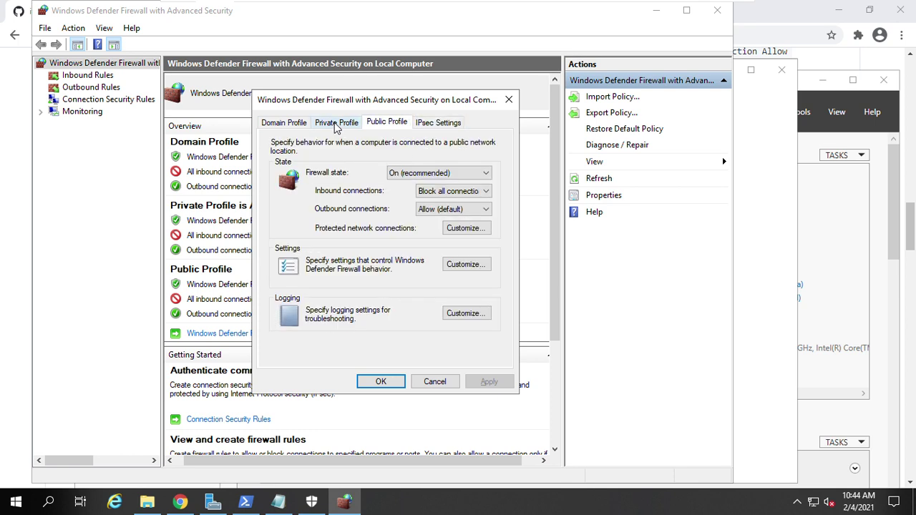
click(335, 125)
click(287, 125)
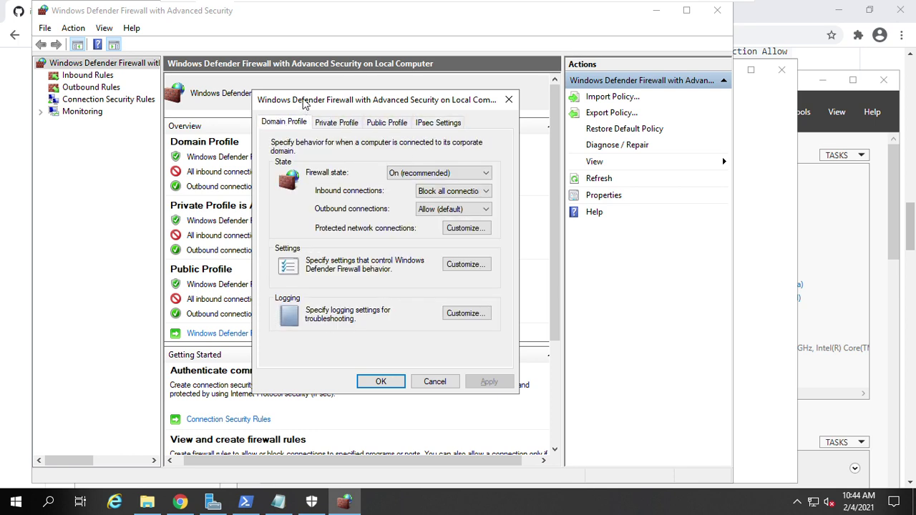
drag(304, 101, 398, 102)
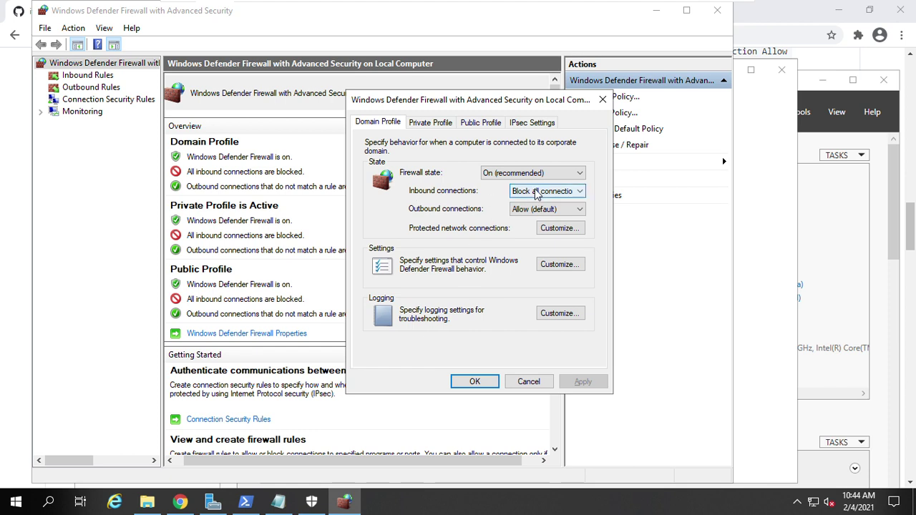
click(437, 126)
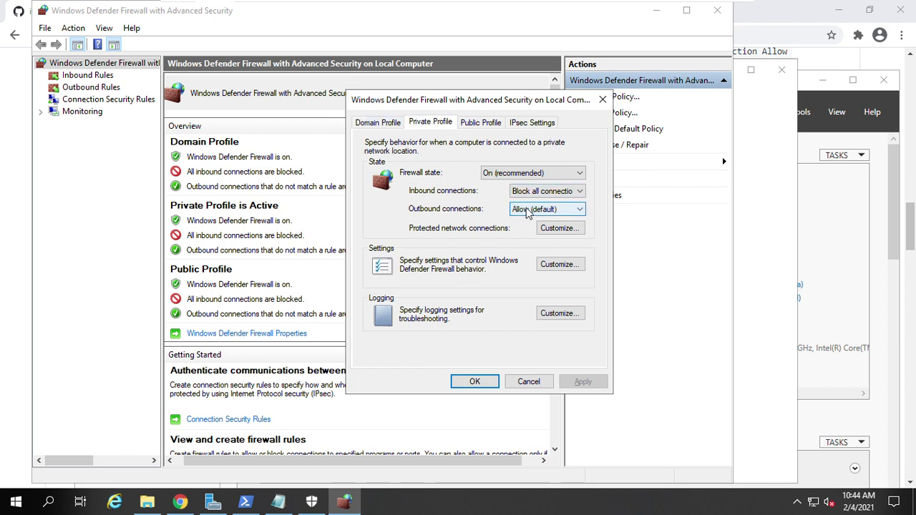
click(478, 123)
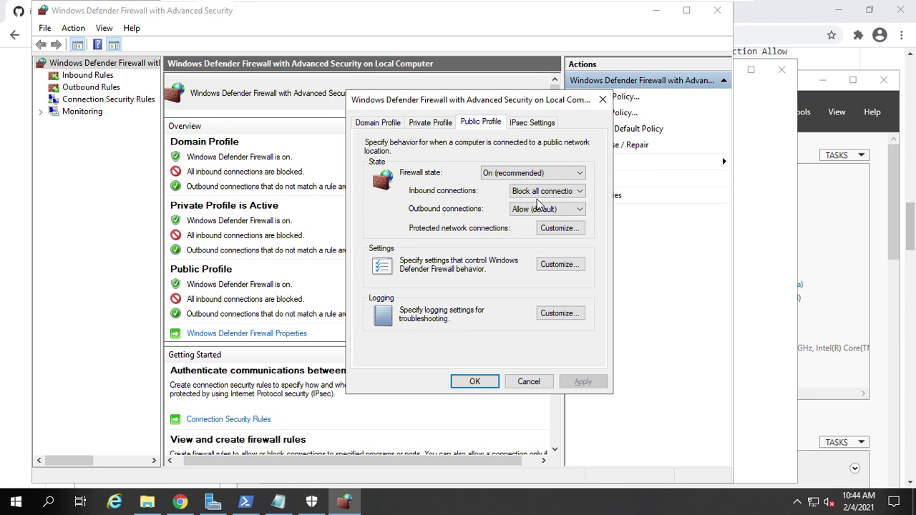
click(468, 382)
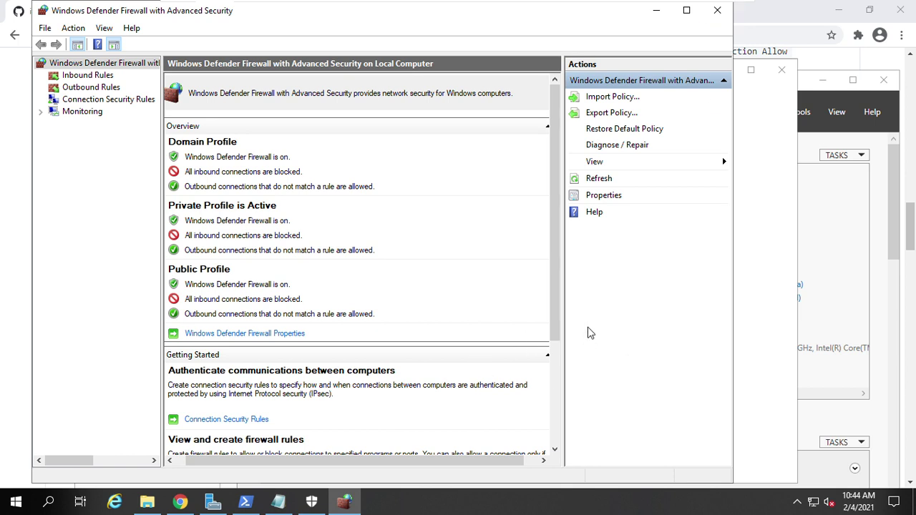
mouse_move(612, 5)
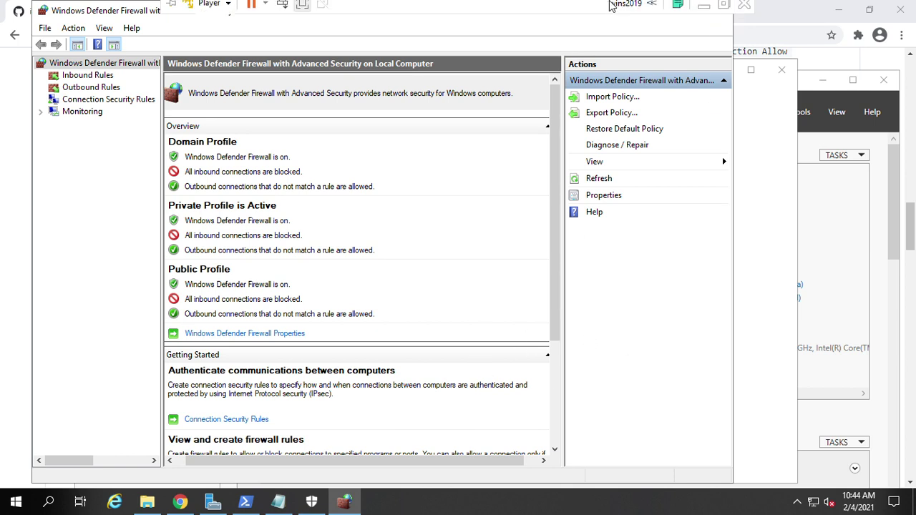
click(703, 5)
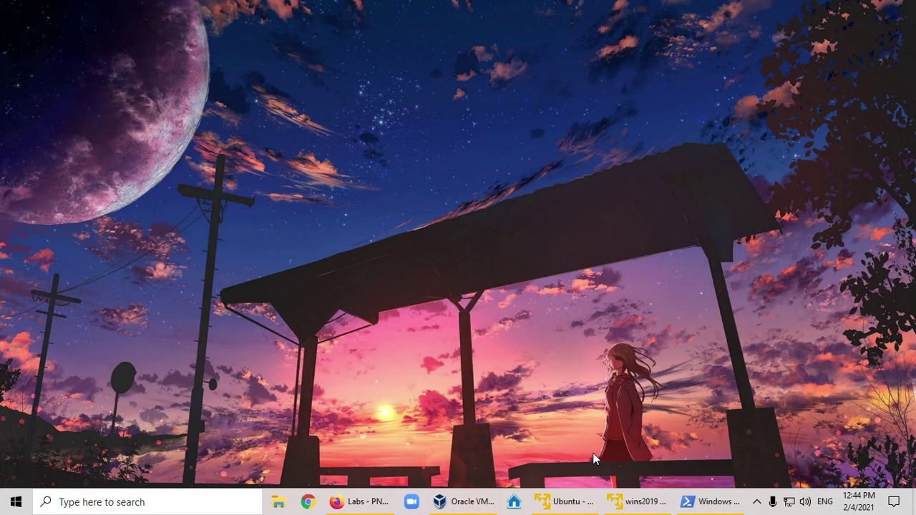
- Back on the Ubuntu VM, rerun the previous nmap 192.168.153.130 scan
click(583, 502)
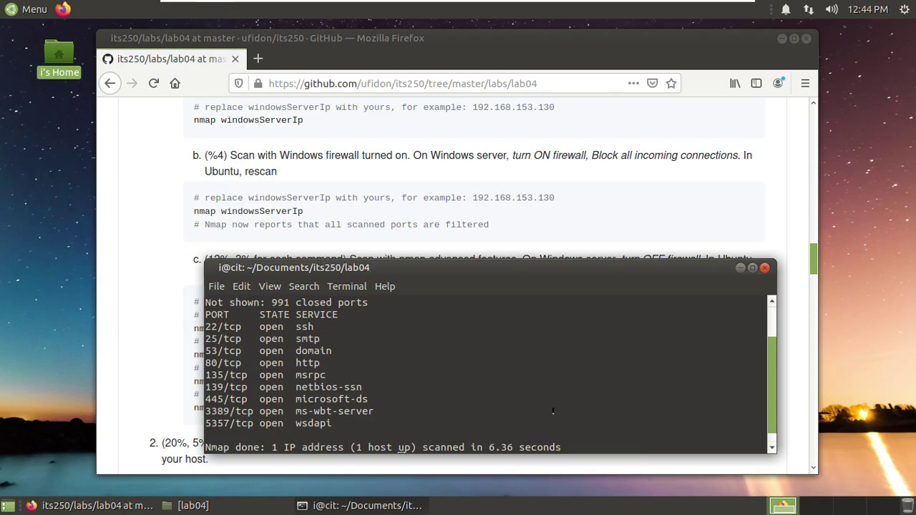
key(Up)
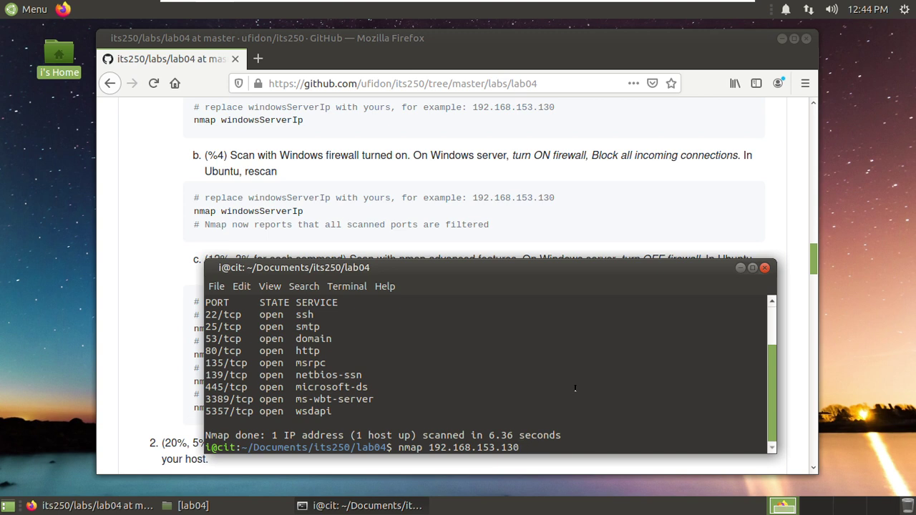
key(Return)
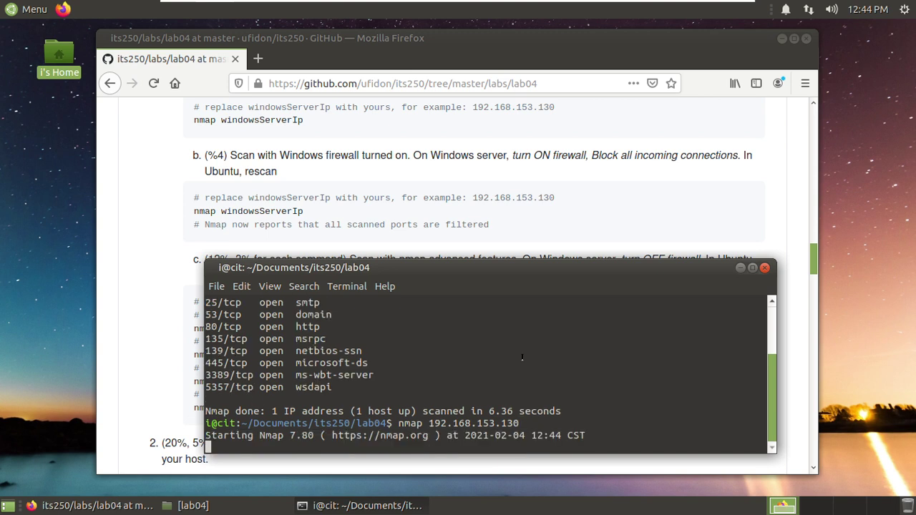
- Highlight the 'Host seems down' ping-probes note in the output, then minimize the Ubuntu VM
drag(517, 267, 545, 252)
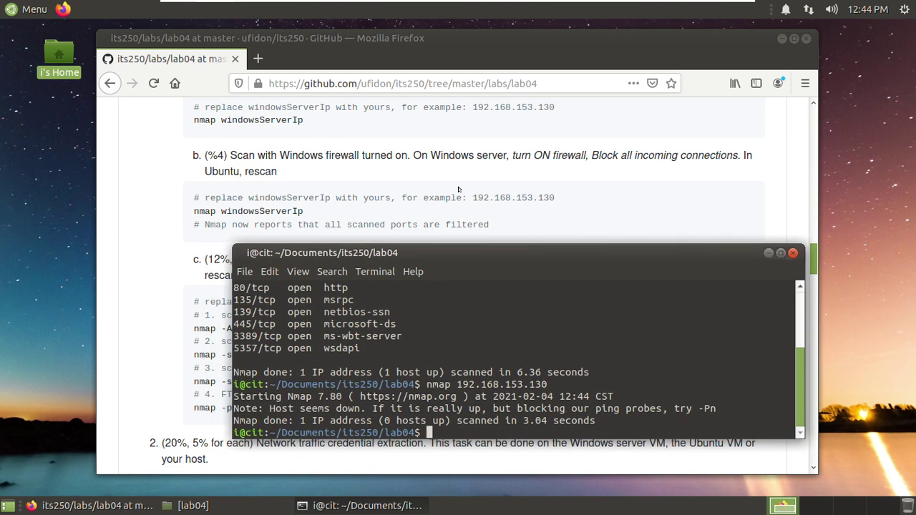
scroll(459, 190, down, 1)
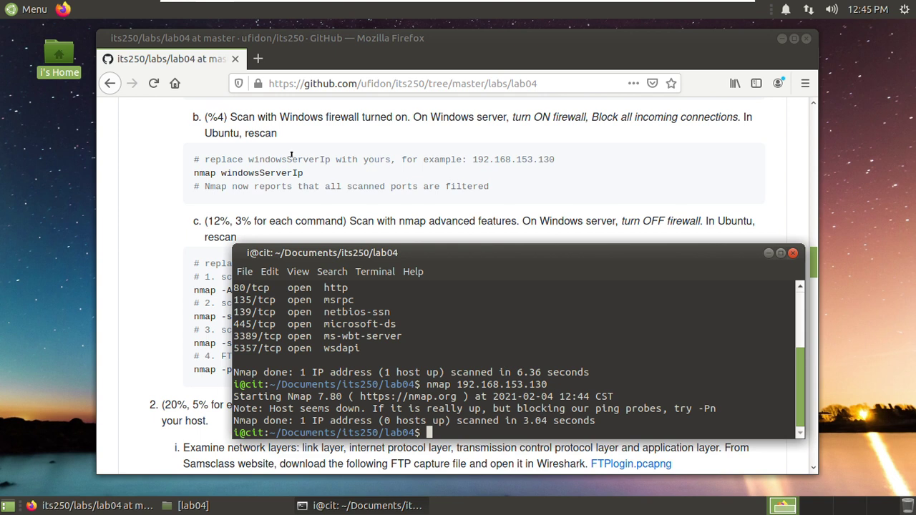
scroll(291, 154, down, 1)
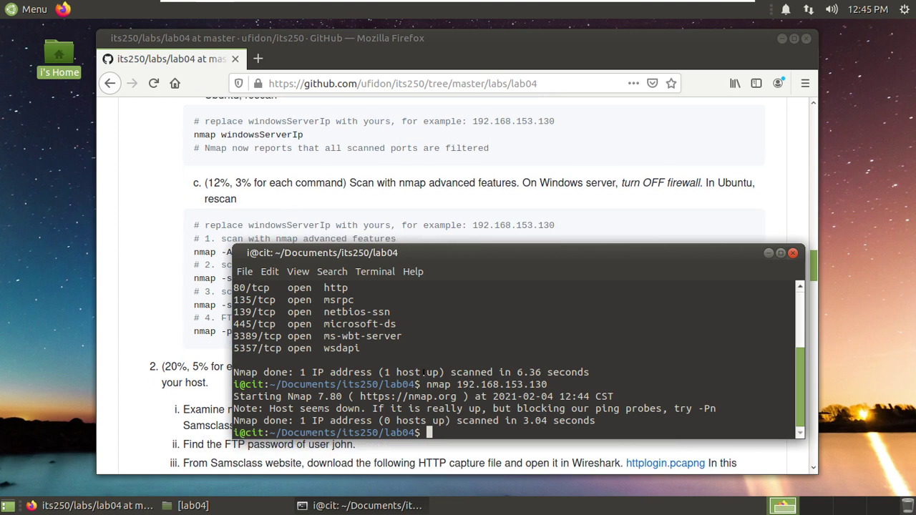
drag(483, 407, 685, 402)
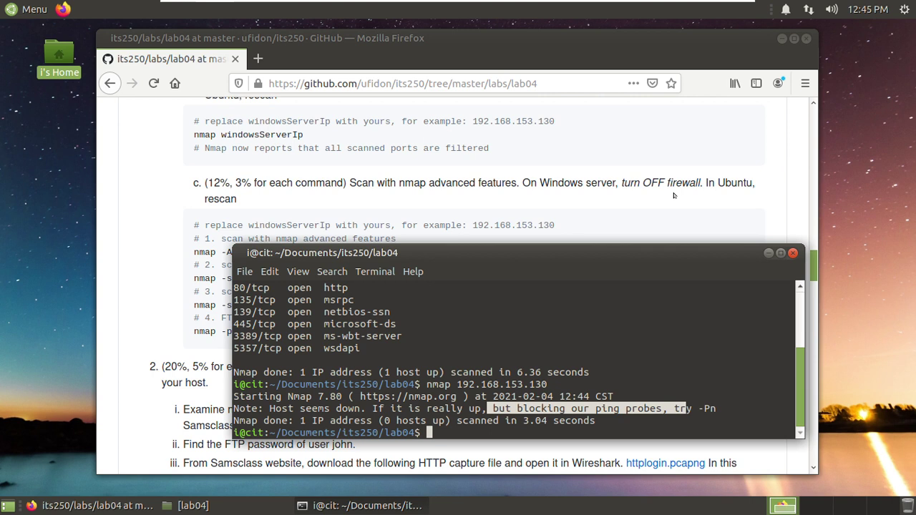
click(705, 12)
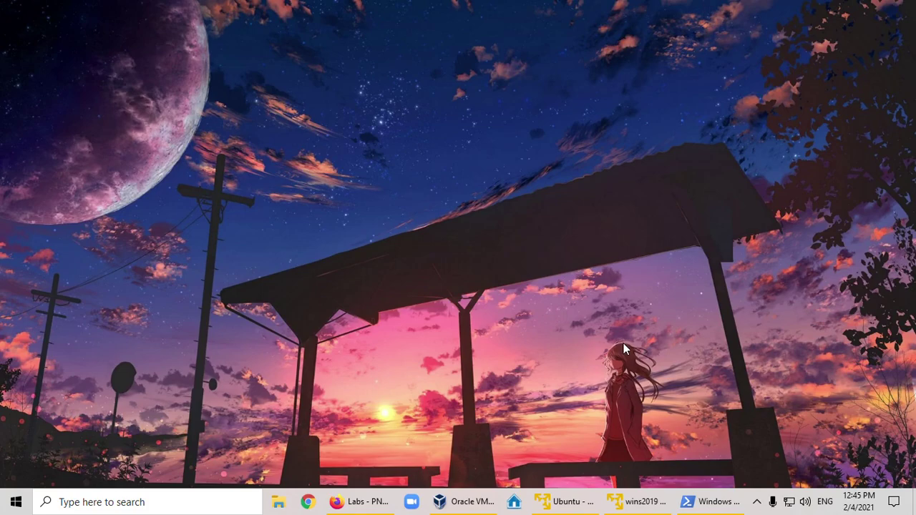
- On the server, turn off the Domain network firewall and stop blocking incoming domain connections
click(639, 503)
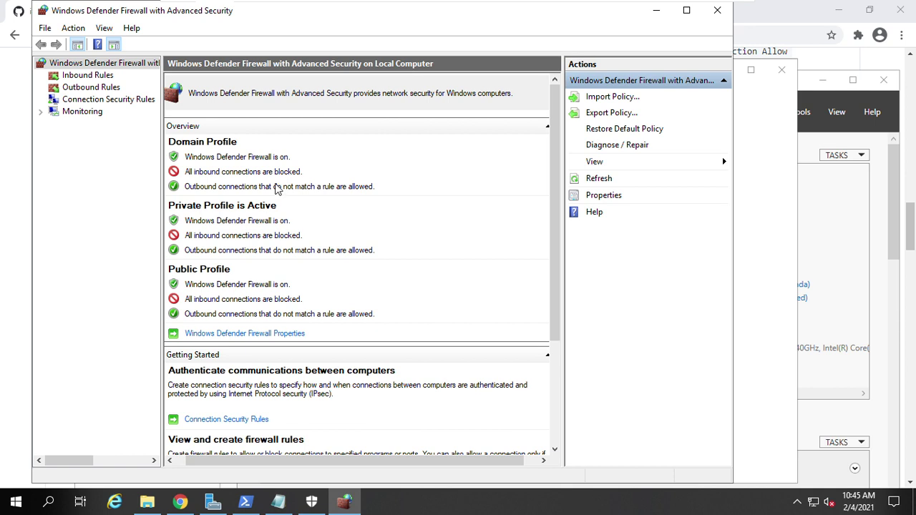
click(719, 11)
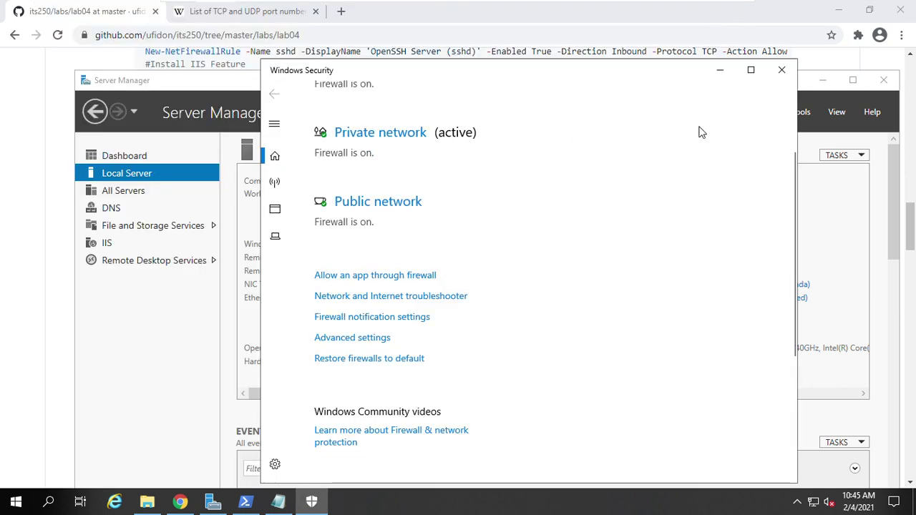
click(780, 70)
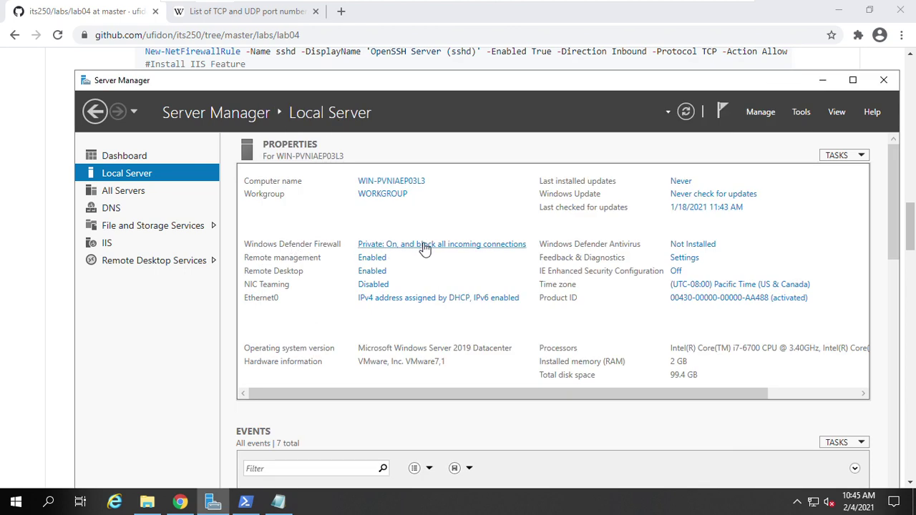
click(423, 248)
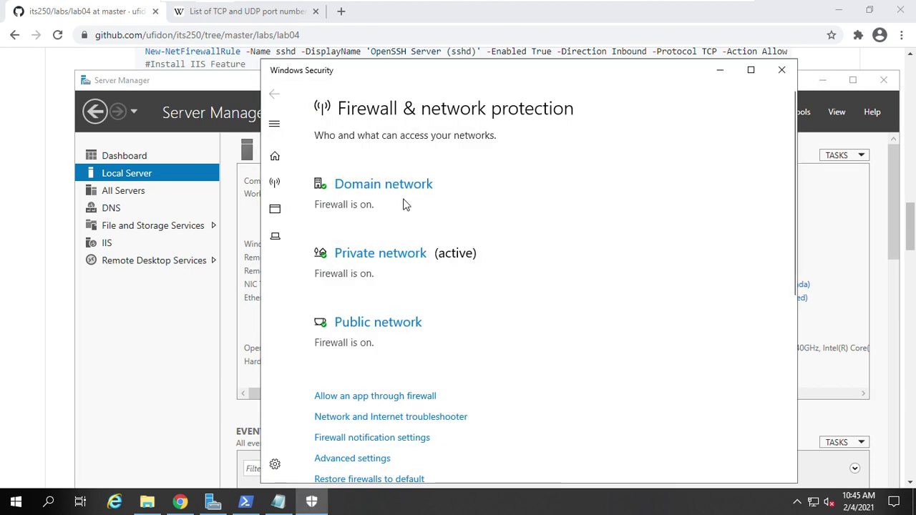
click(394, 187)
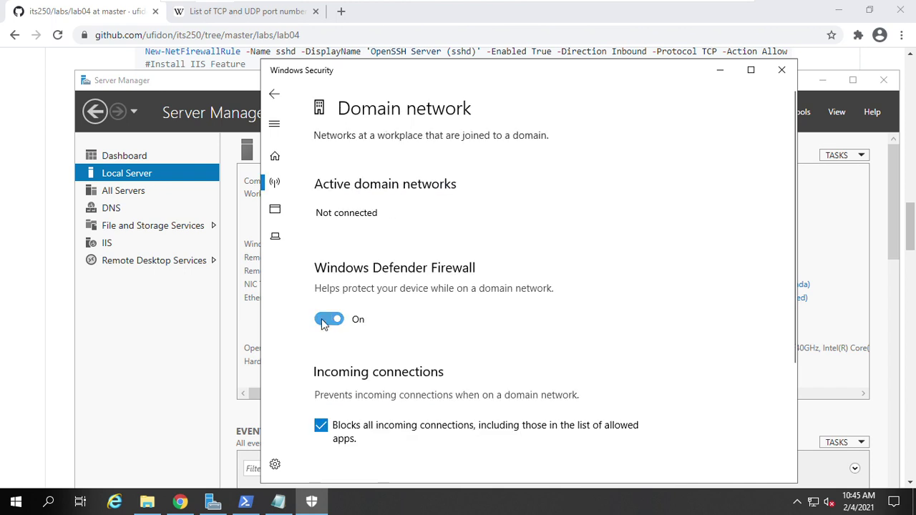
click(328, 319)
scroll(401, 314, down, 3)
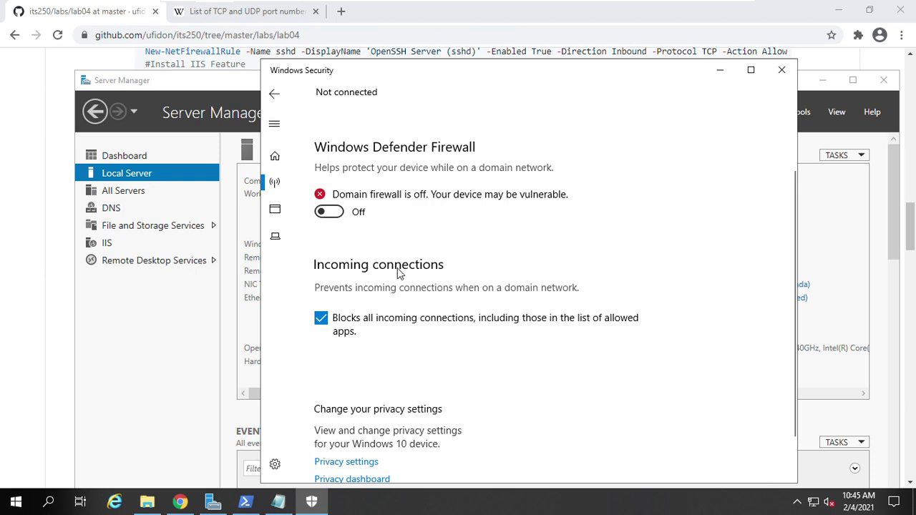
click(322, 325)
scroll(466, 334, down, 1)
scroll(466, 337, up, 3)
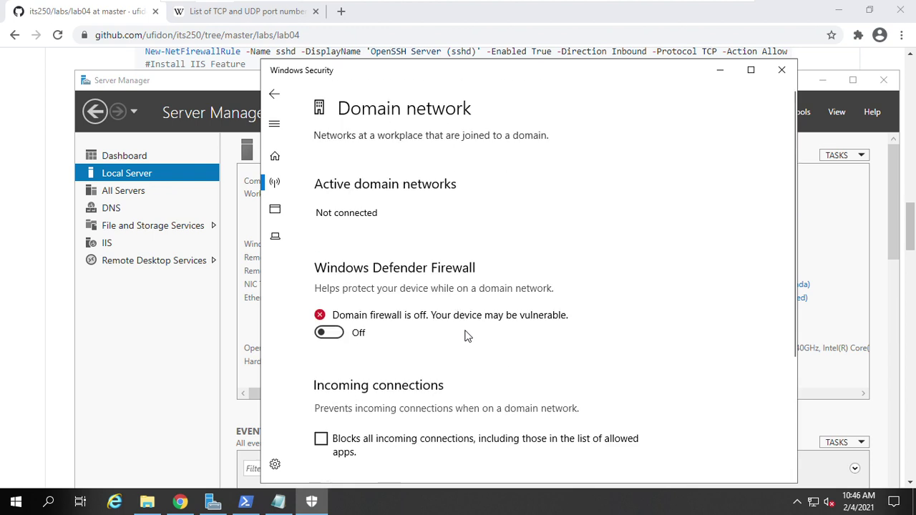
- Turn off the Private network firewall and uncheck 'Blocks all incoming connections'
click(275, 98)
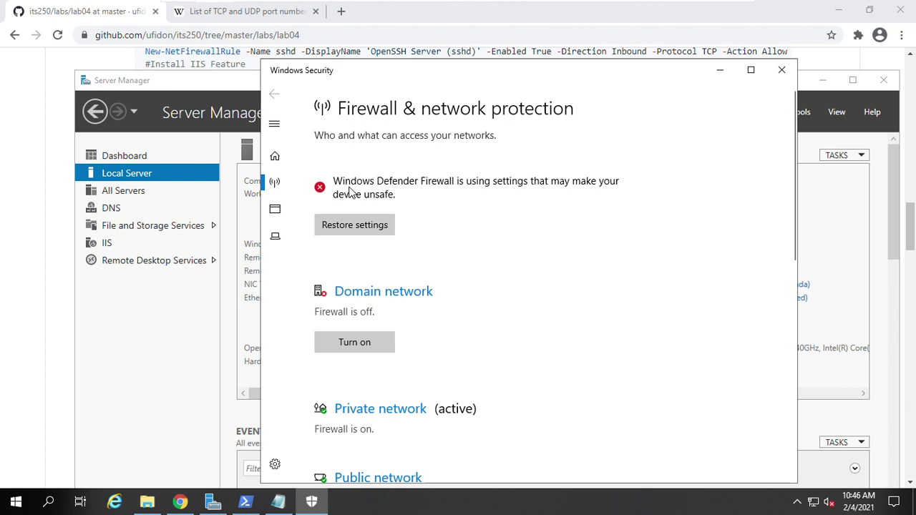
scroll(387, 293, down, 1)
scroll(379, 301, down, 2)
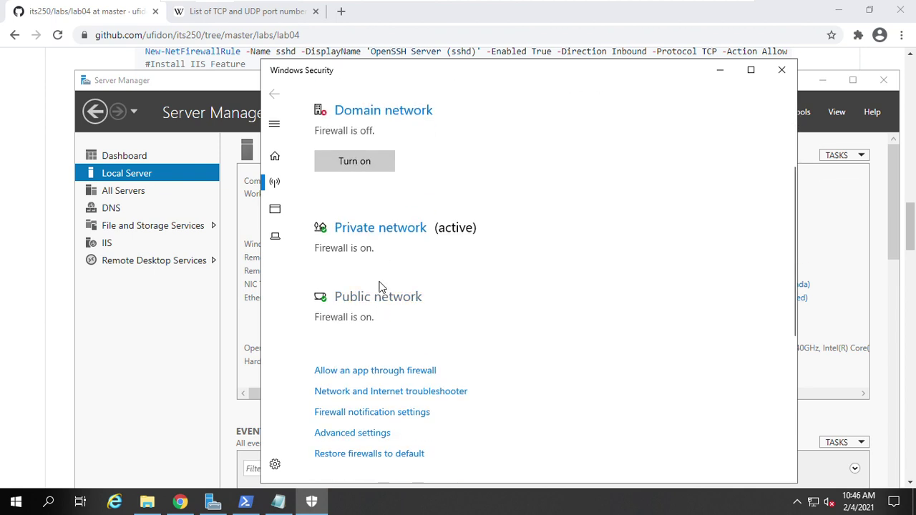
click(385, 229)
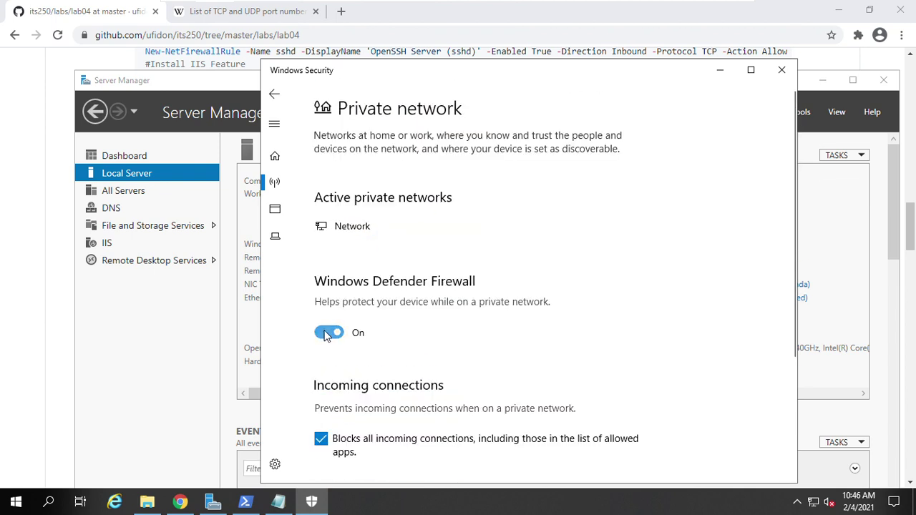
click(328, 332)
scroll(397, 328, down, 1)
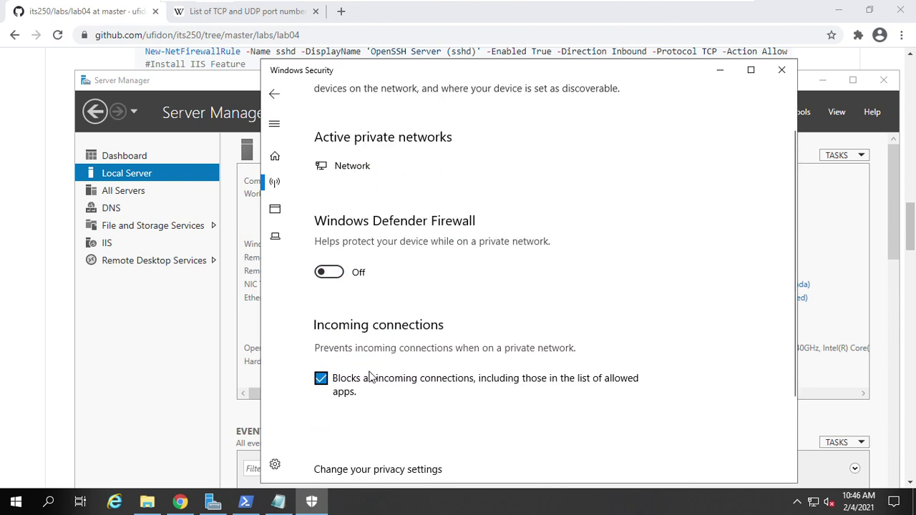
click(322, 389)
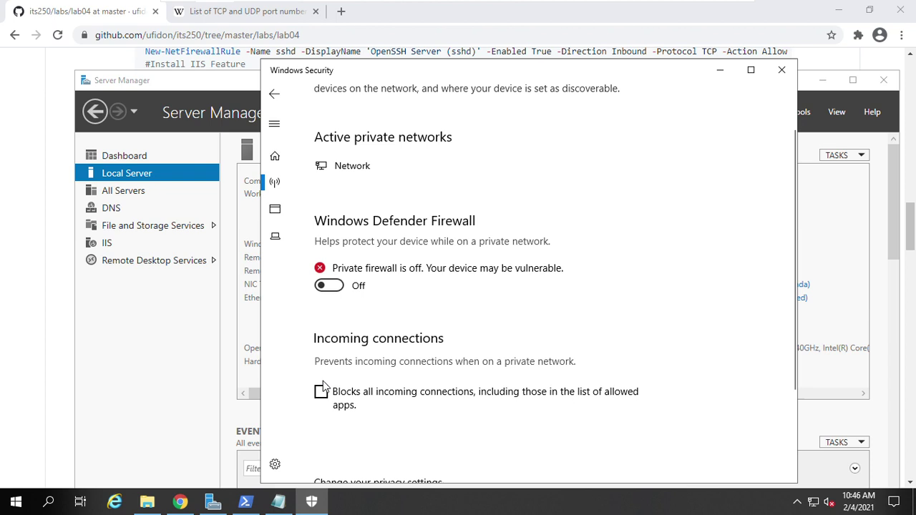
- Turn off the Public network firewall and uncheck 'Blocks all incoming connections'
click(275, 94)
scroll(449, 278, down, 1)
scroll(448, 279, down, 3)
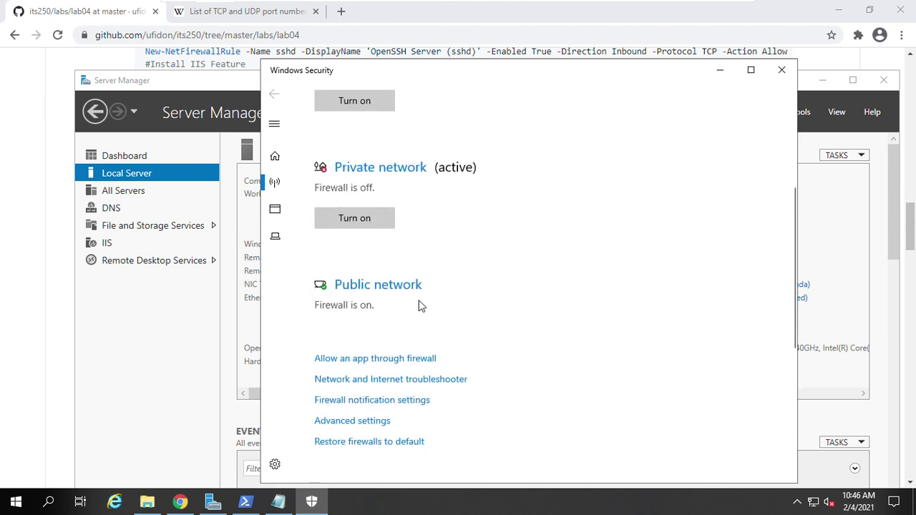
click(399, 293)
scroll(395, 300, down, 1)
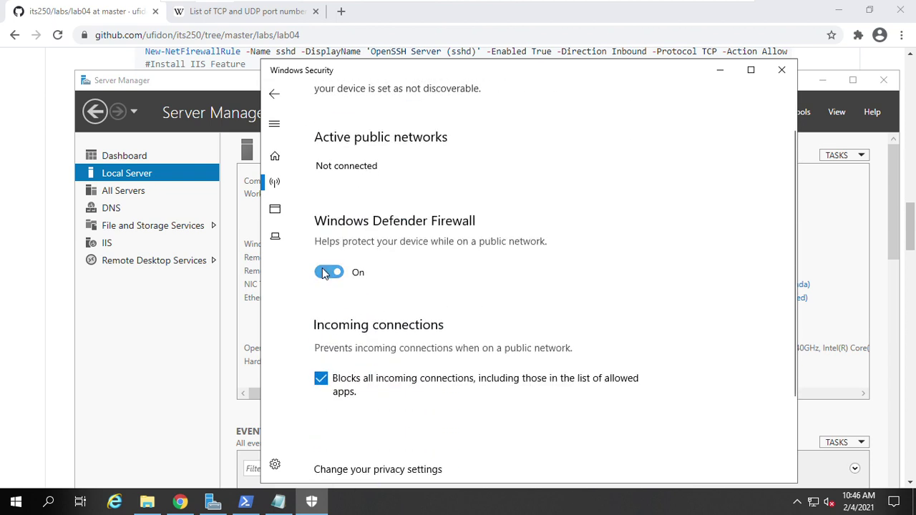
click(327, 272)
click(321, 378)
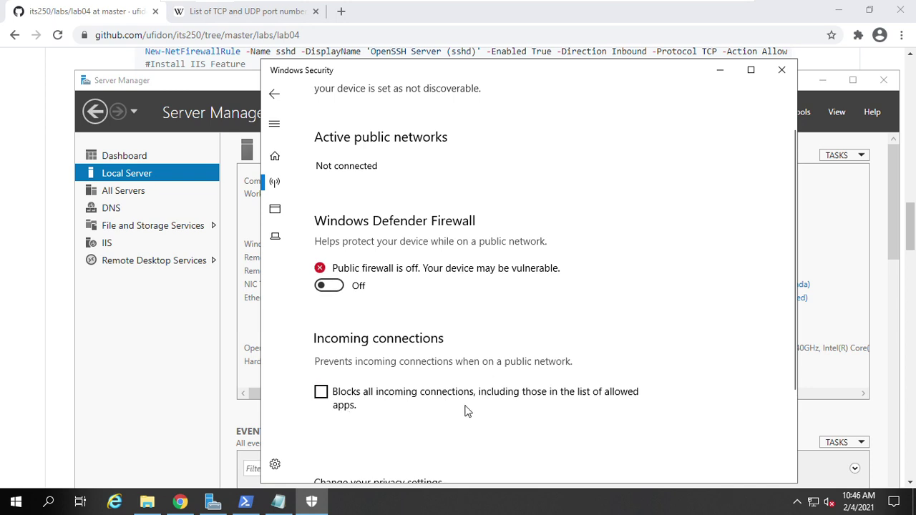
- Close Windows Security, refresh Server Manager to show Private: Off, and minimize the server VM
click(275, 95)
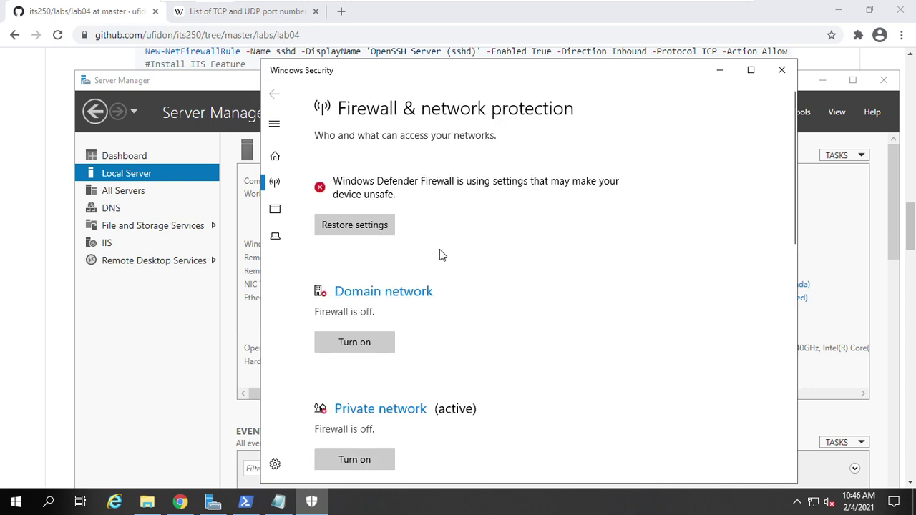
scroll(411, 358, down, 3)
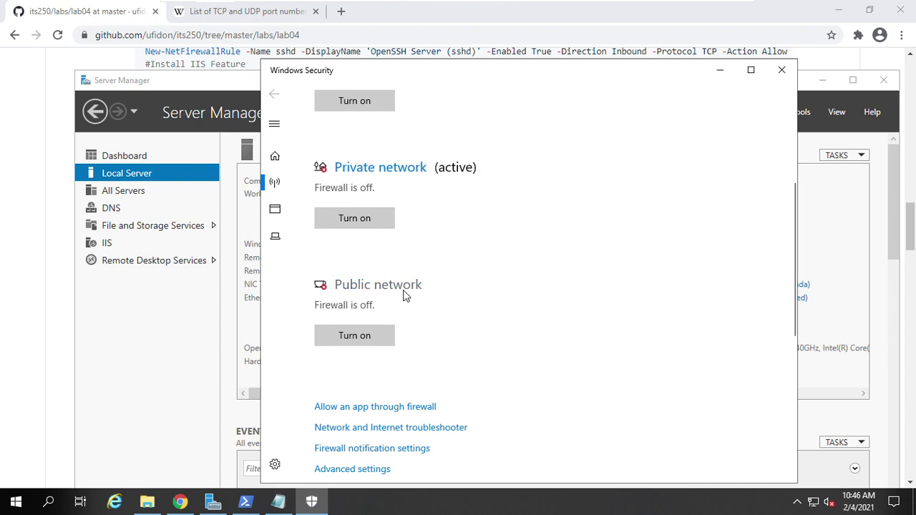
scroll(462, 236, up, 3)
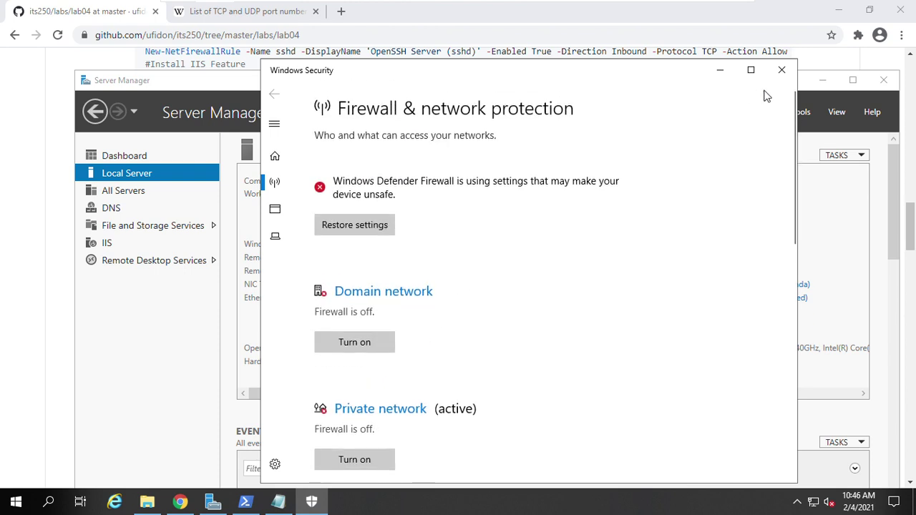
click(781, 69)
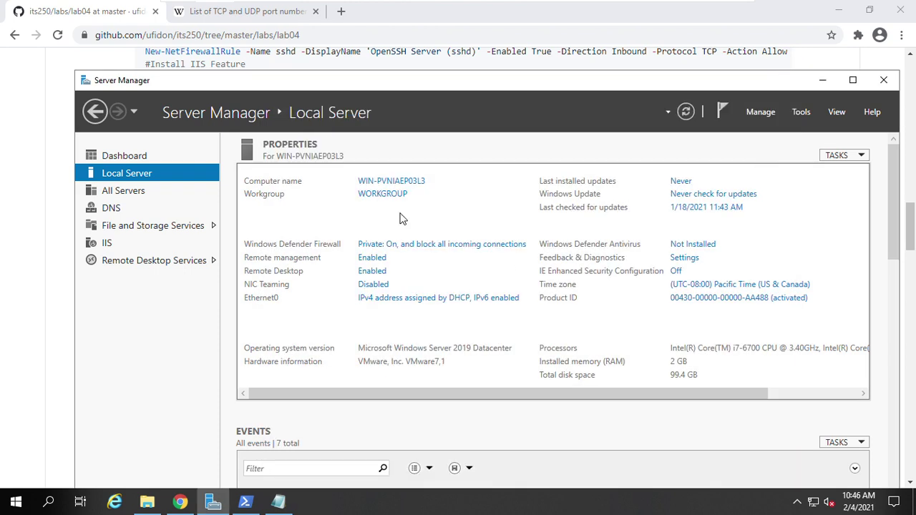
click(684, 117)
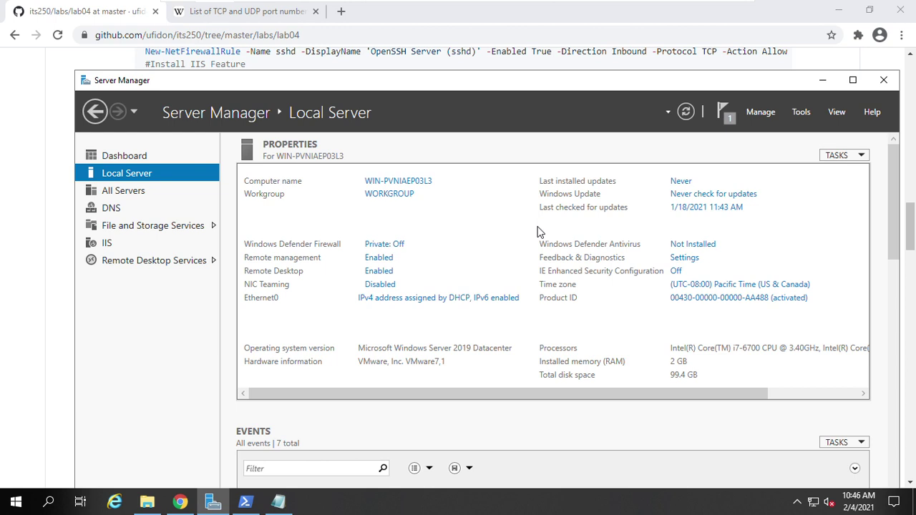
click(706, 12)
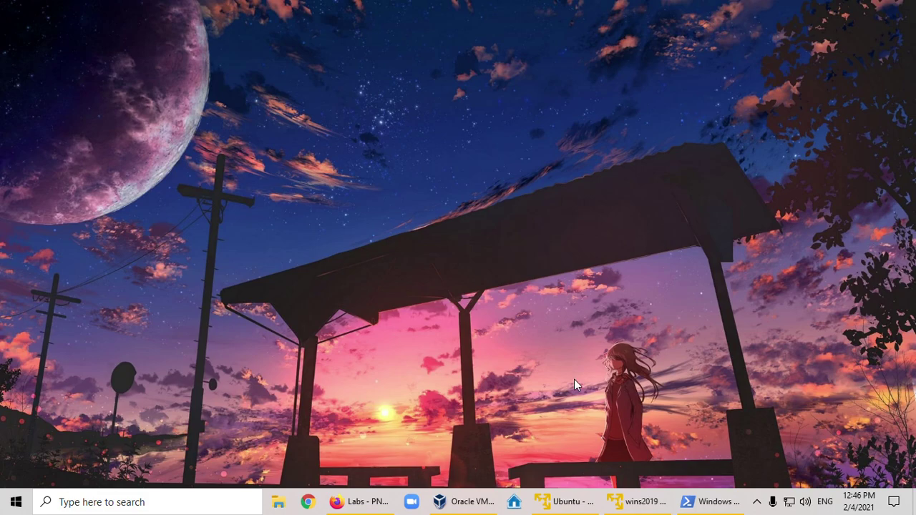
- Copy 'nmap -A windowsServerIp' from the instructions into the Ubuntu terminal and run it
click(572, 504)
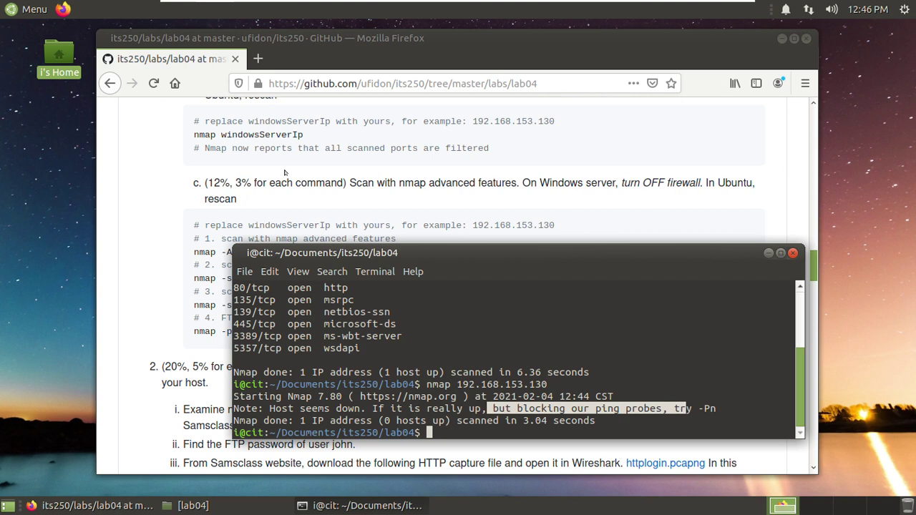
scroll(286, 175, down, 1)
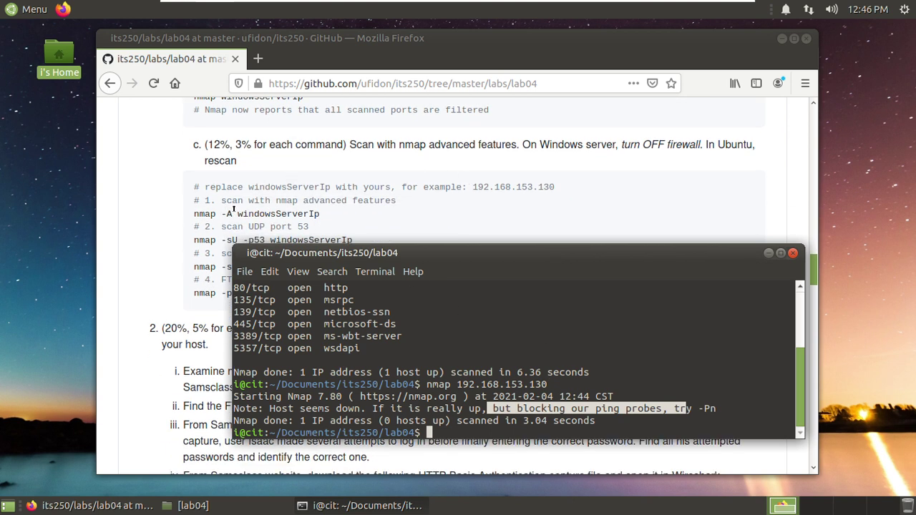
scroll(293, 206, down, 1)
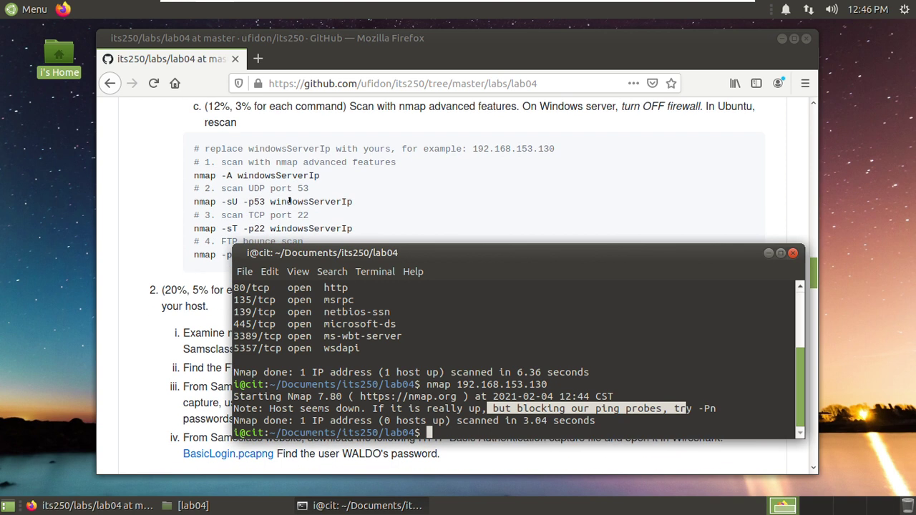
drag(319, 175, 193, 175)
right_click(239, 185)
click(247, 187)
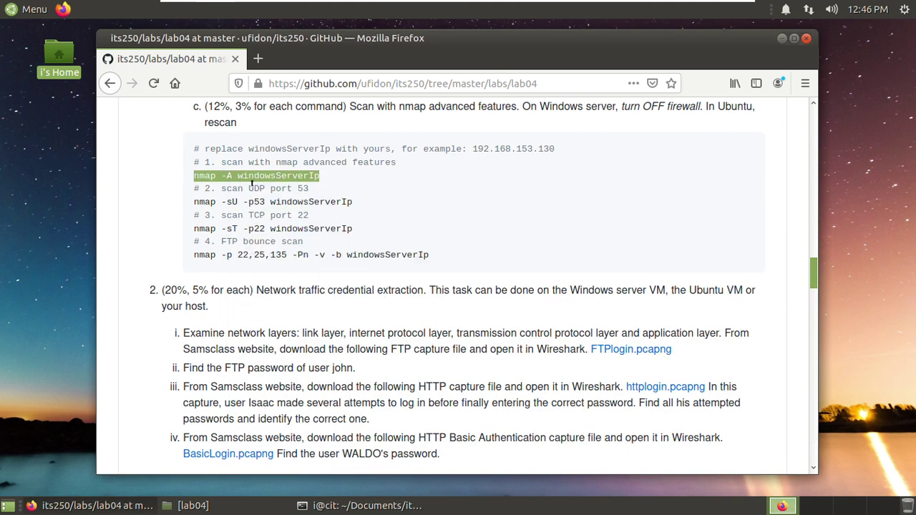
click(389, 505)
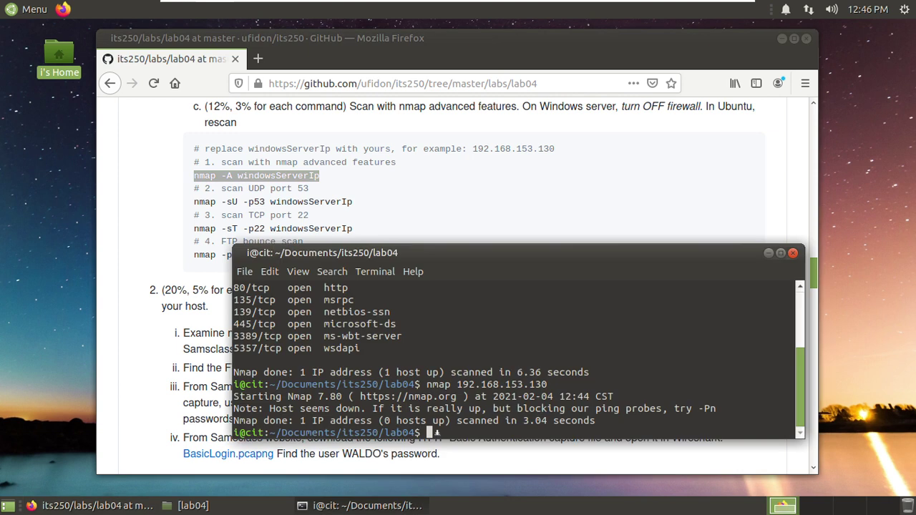
right_click(452, 432)
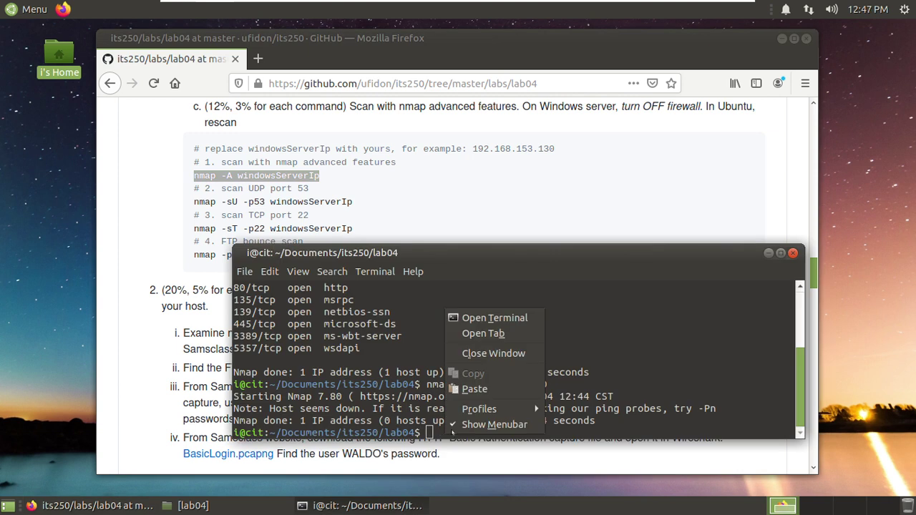
click(474, 389)
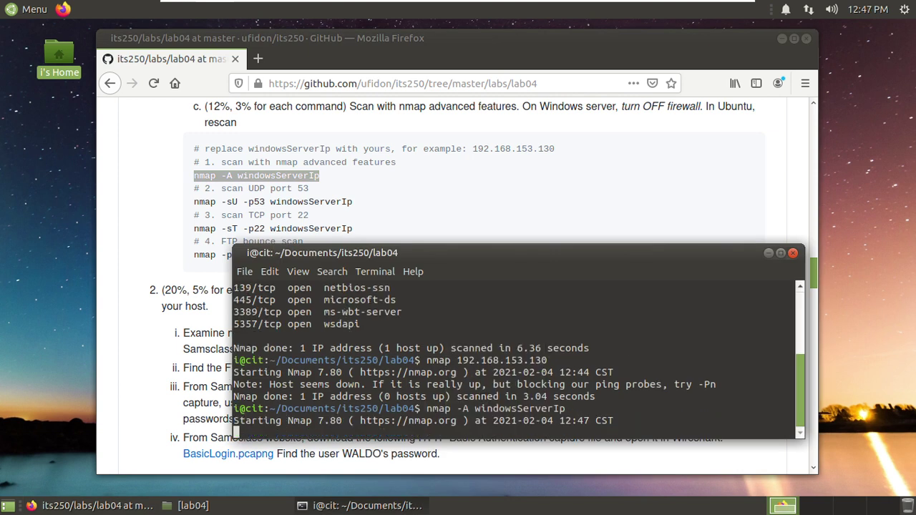
key(Return)
- Rerun the scan as 'nmap -A 192.168.153.130' and enlarge the terminal window upward
drag(478, 252, 488, 253)
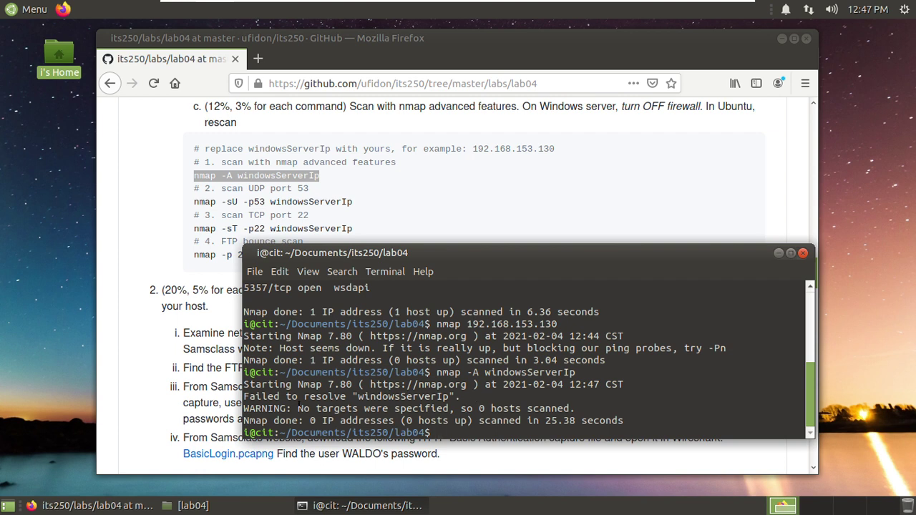
key(Up)
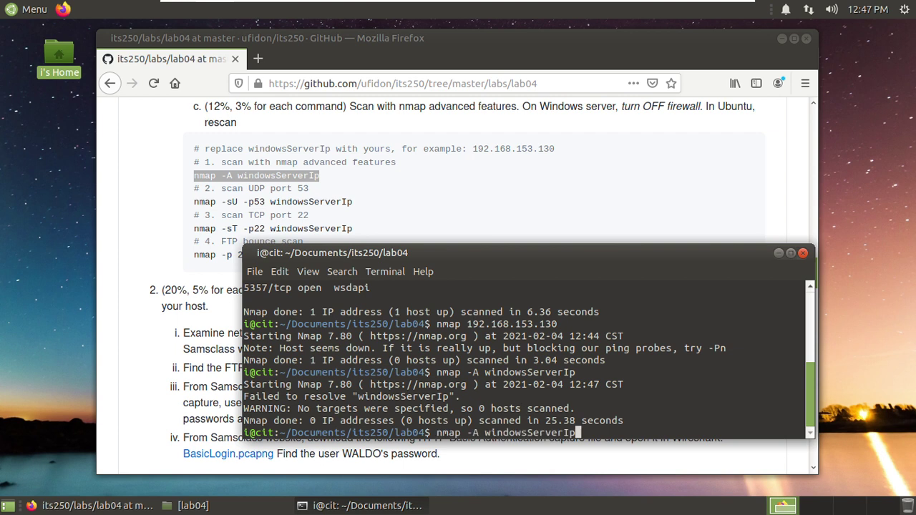
key(BackSpace)
key(BackSpace)
key(BackSpace)
key(BackSpace)
key(BackSpace)
key(BackSpace)
key(BackSpace)
key(BackSpace)
key(BackSpace)
key(BackSpace)
key(BackSpace)
key(BackSpace)
key(BackSpace)
key(BackSpace)
key(BackSpace)
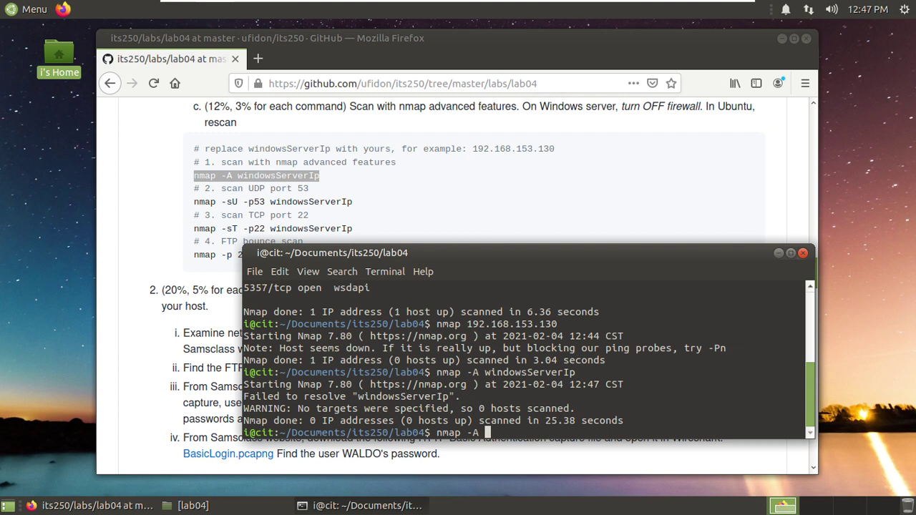
text(192.168.153.130)
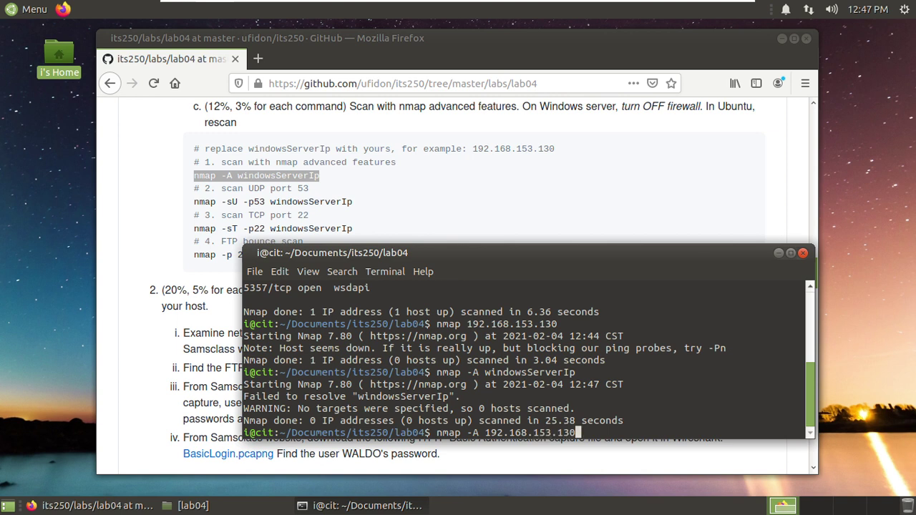
key(Return)
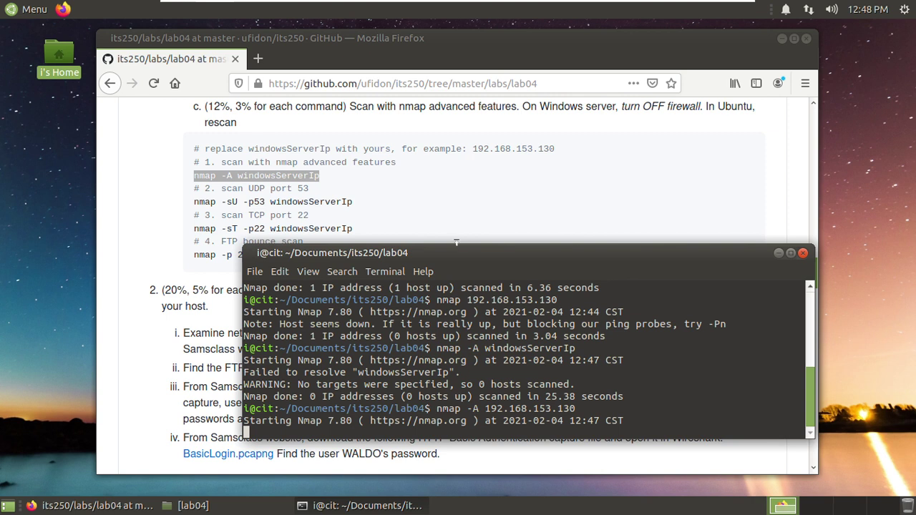
drag(457, 243, 475, 130)
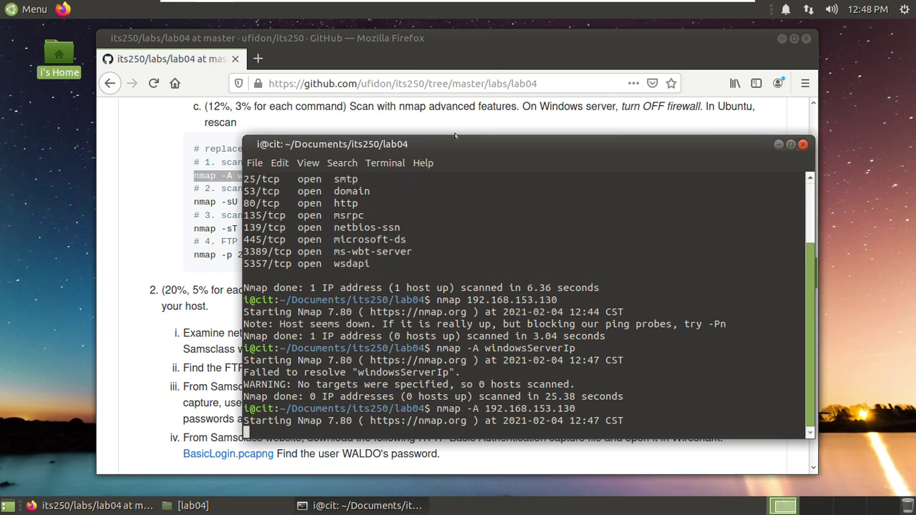
drag(453, 132, 316, 42)
- Raise the terminal and let the nmap -A scan finish in 163.06 seconds
click(748, 189)
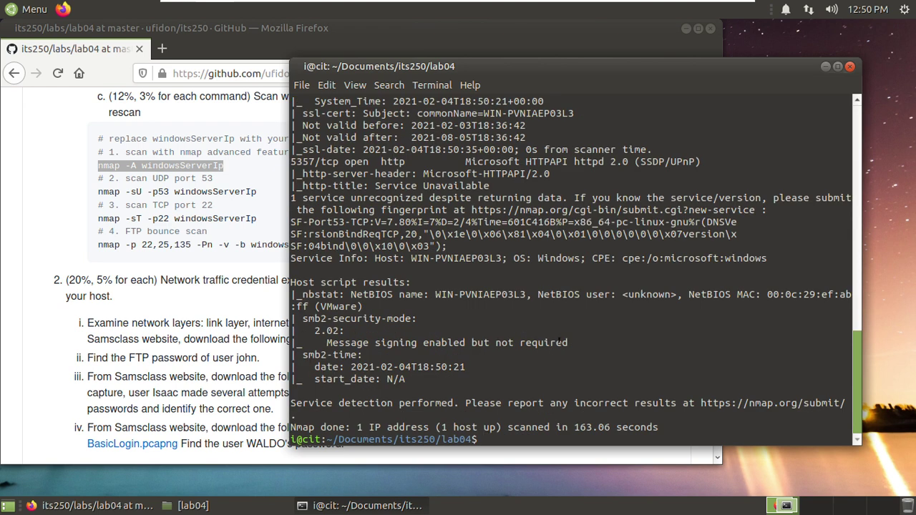
- Scroll to the scan start and highlight the 22/tcp ssh OpenSSH for_Windows_7.7 and ssh-hostkey lines
scroll(559, 342, up, 4)
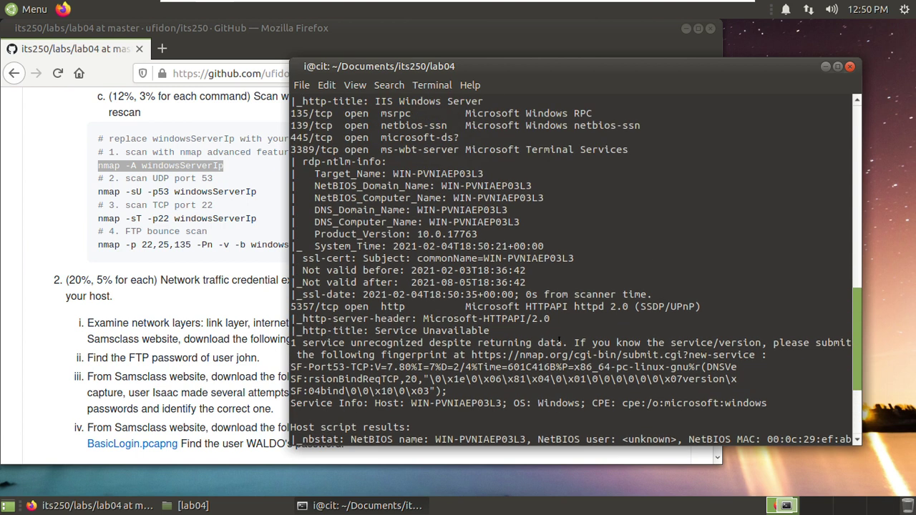
scroll(559, 342, up, 10)
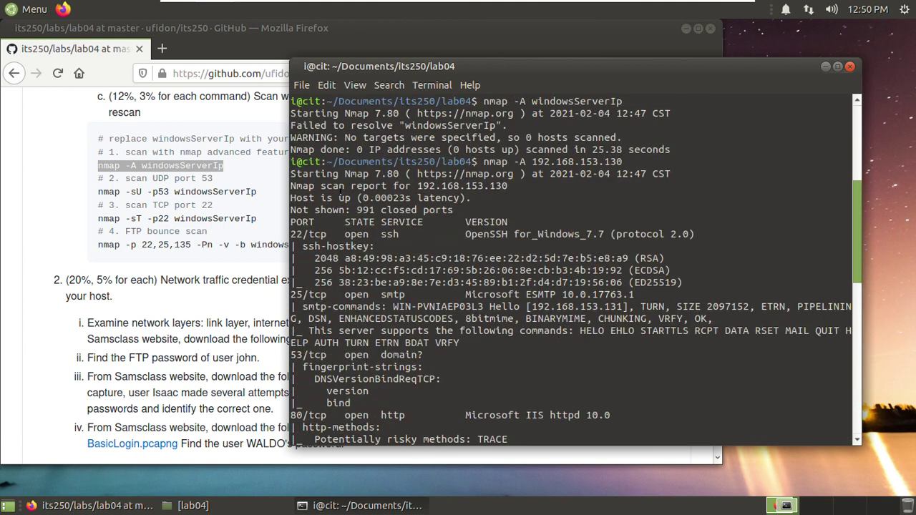
drag(315, 190, 398, 199)
click(396, 226)
drag(291, 233, 325, 235)
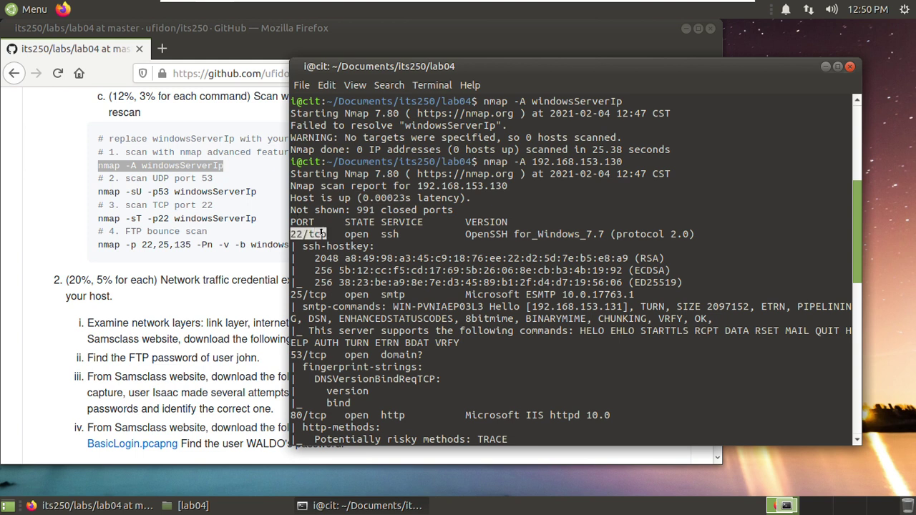
drag(381, 234, 393, 234)
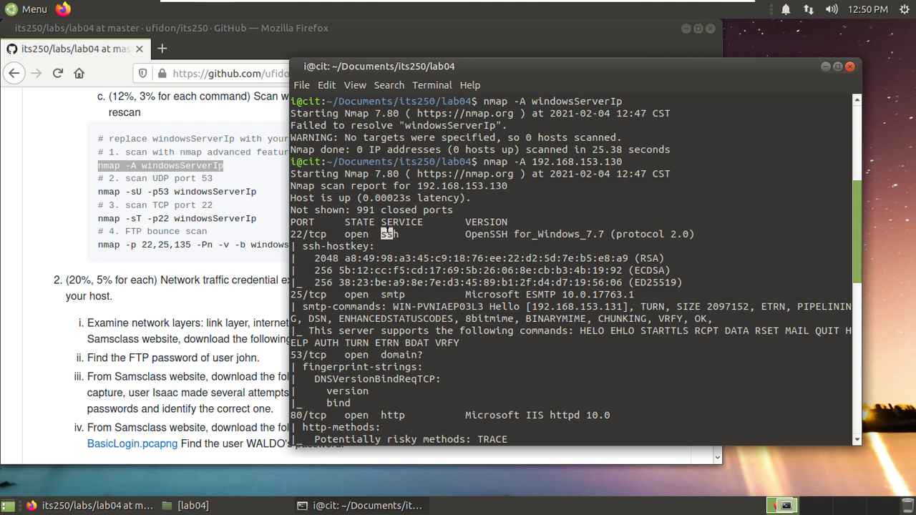
drag(459, 234, 691, 232)
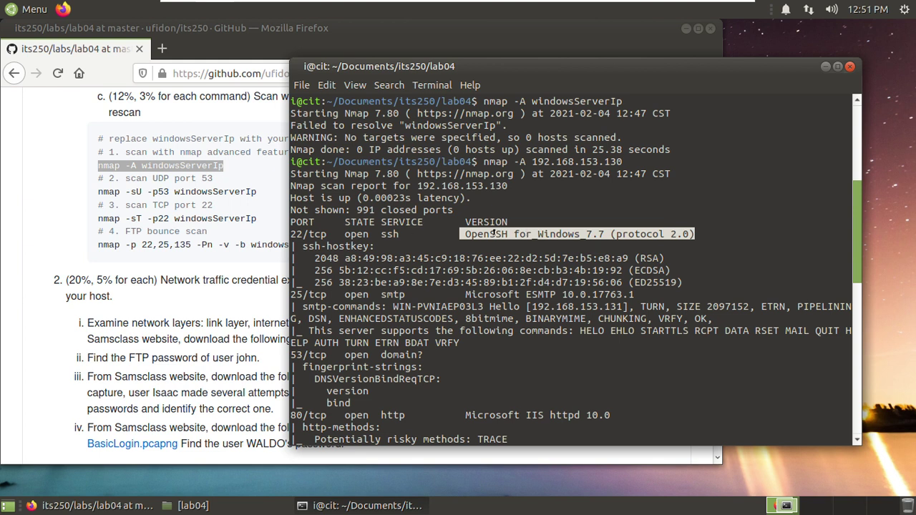
click(531, 229)
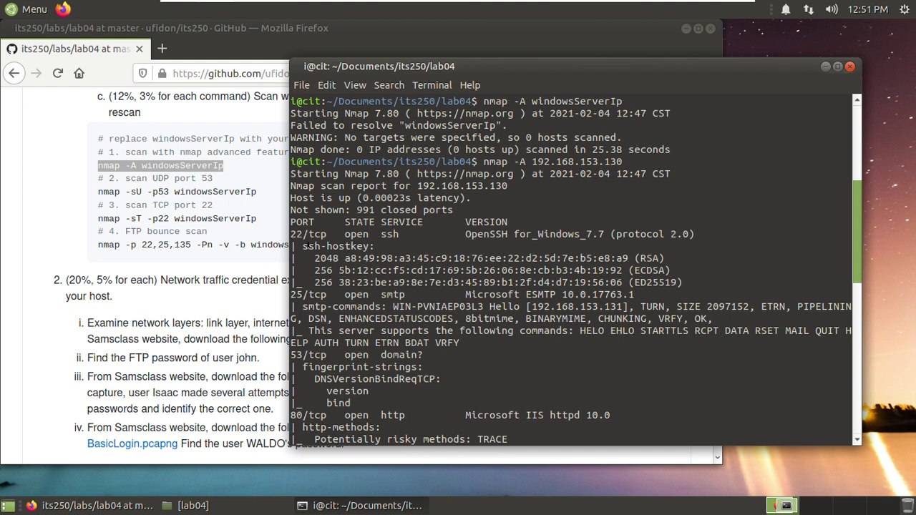
drag(311, 246, 368, 246)
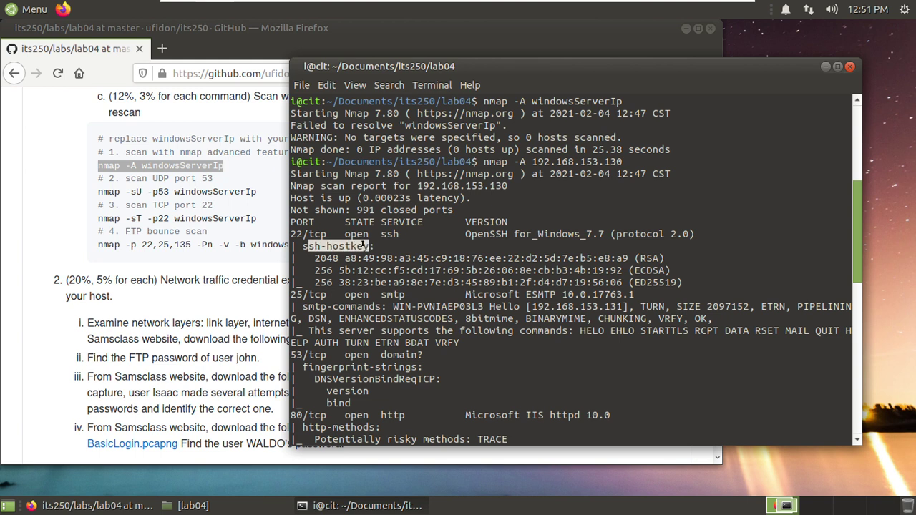
click(383, 293)
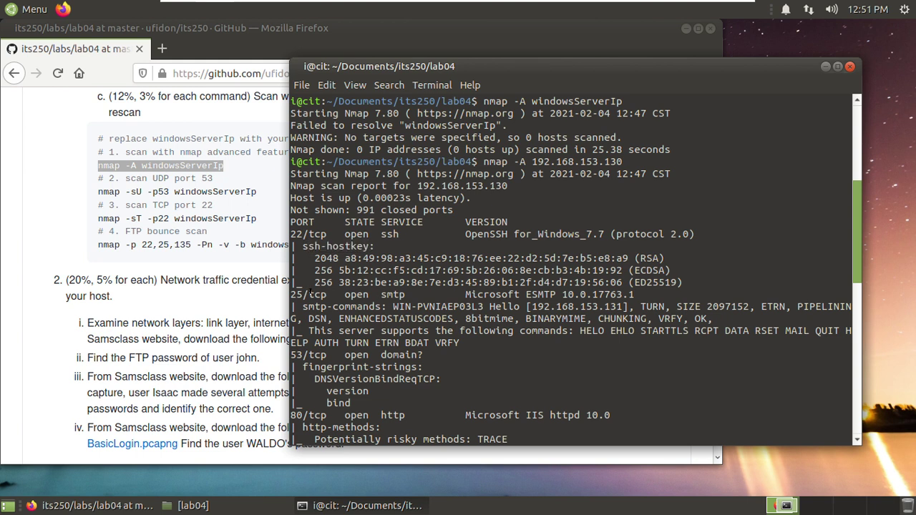
- Highlight the 25/tcp smtp entry, its Microsoft ESMTP 10.0.17763.1 version and smtp-commands details
drag(312, 294, 413, 294)
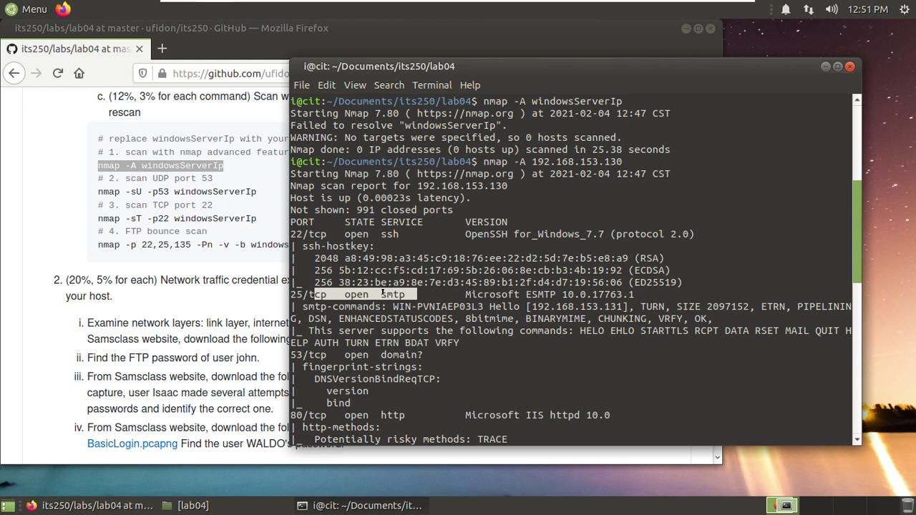
click(383, 293)
drag(454, 291, 631, 293)
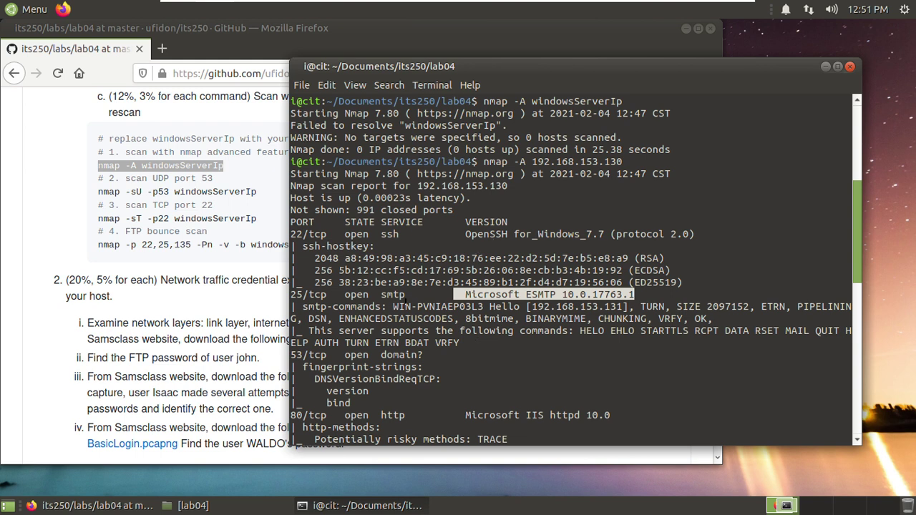
click(385, 294)
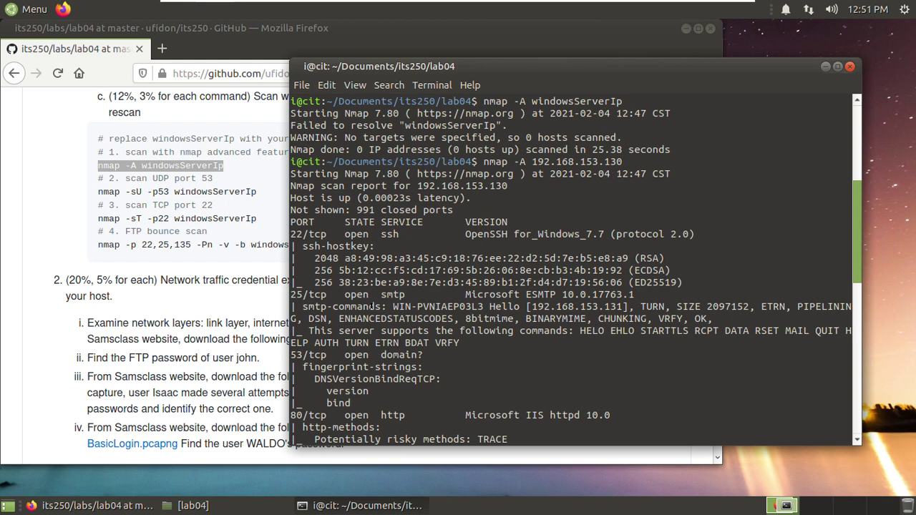
drag(387, 306, 490, 318)
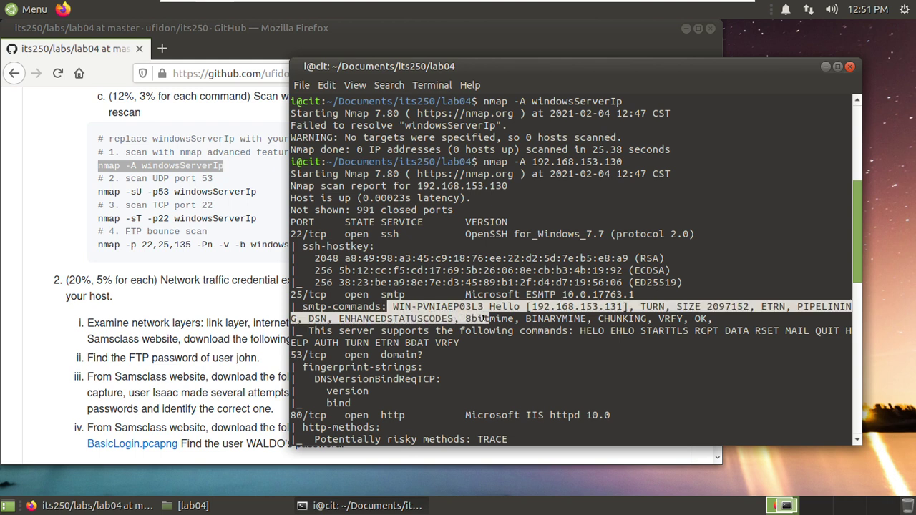
click(488, 319)
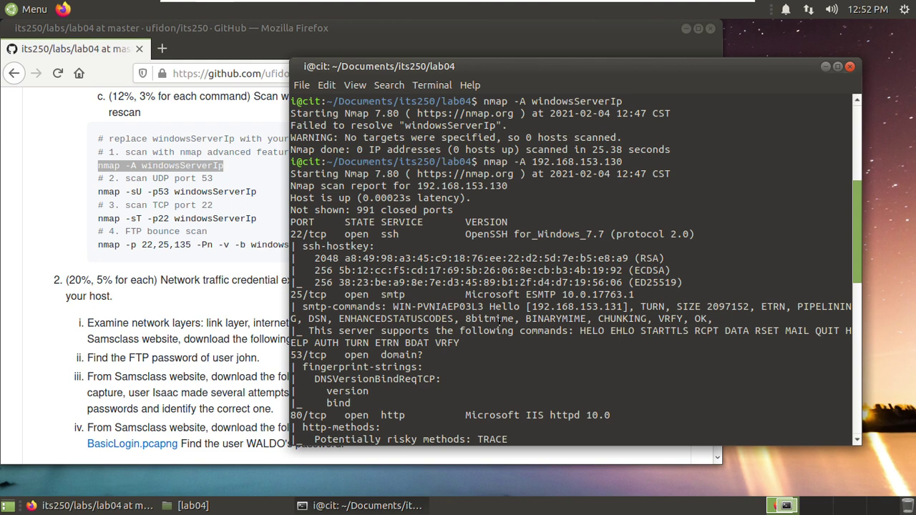
scroll(489, 340, down, 1)
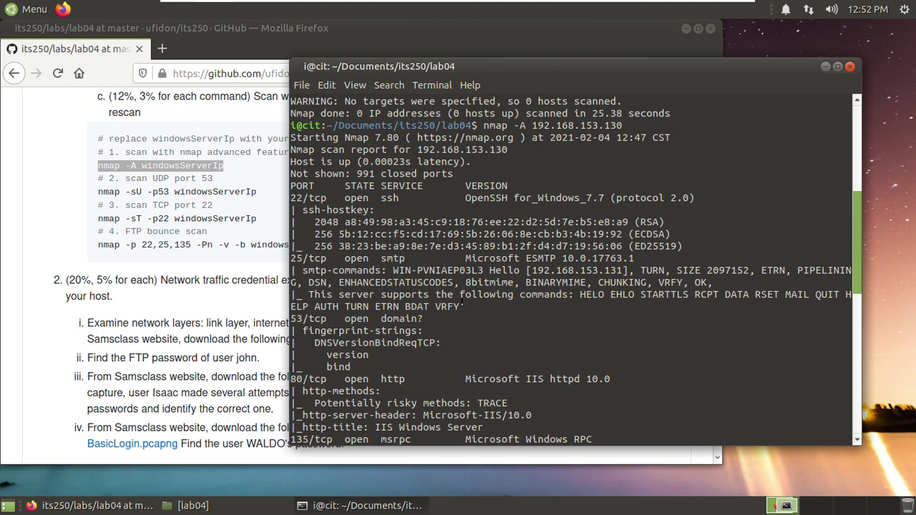
- Highlight the smtp-commands block, the 53/tcp open domain entry and its DNS fingerprint-strings
drag(462, 305, 306, 267)
click(475, 309)
drag(312, 319, 423, 316)
click(424, 315)
drag(376, 359, 306, 329)
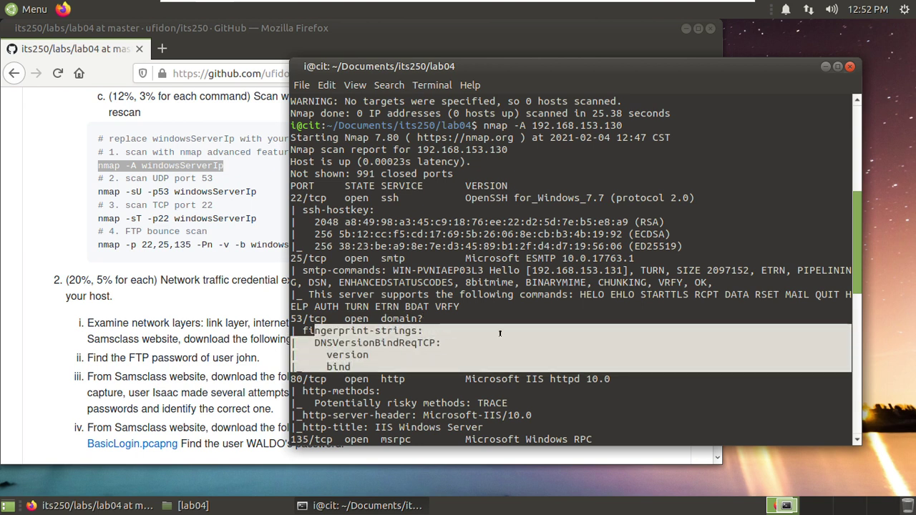
scroll(499, 333, down, 1)
click(384, 338)
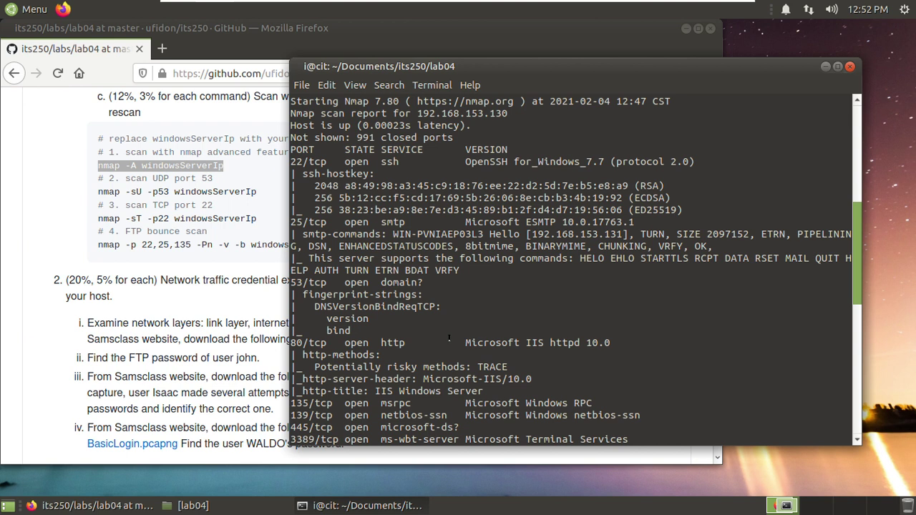
- Review the 80/tcp IIS httpd 10.0, 135/tcp msrpc and 3389/tcp ms-wbt-server lines, then return to the lab page
drag(612, 341, 294, 342)
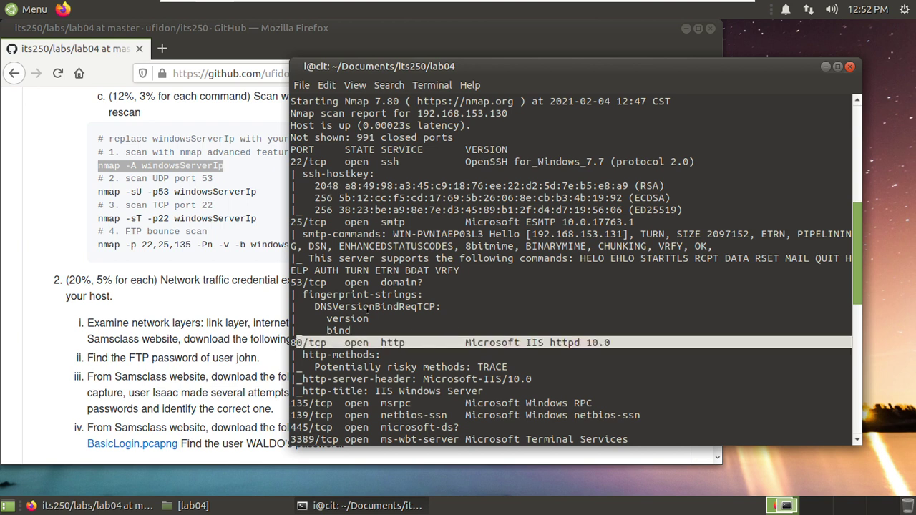
scroll(369, 307, down, 2)
click(505, 313)
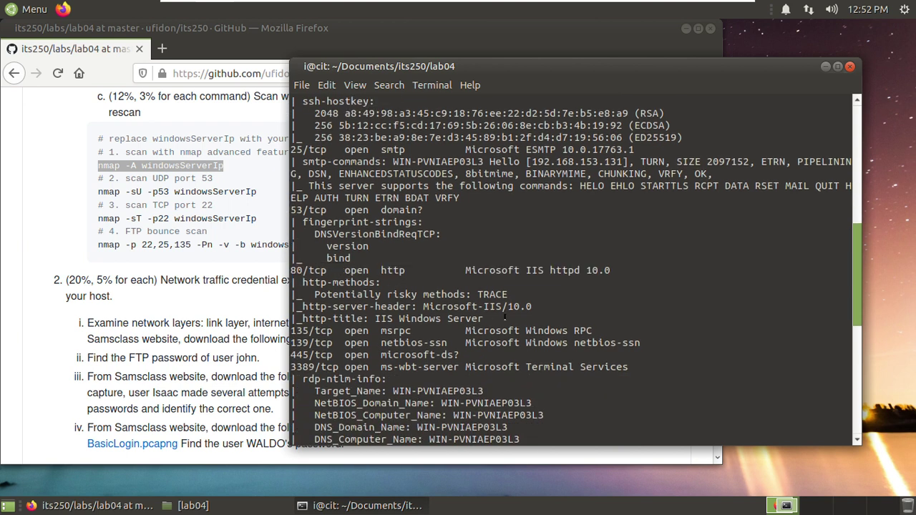
drag(576, 328, 322, 329)
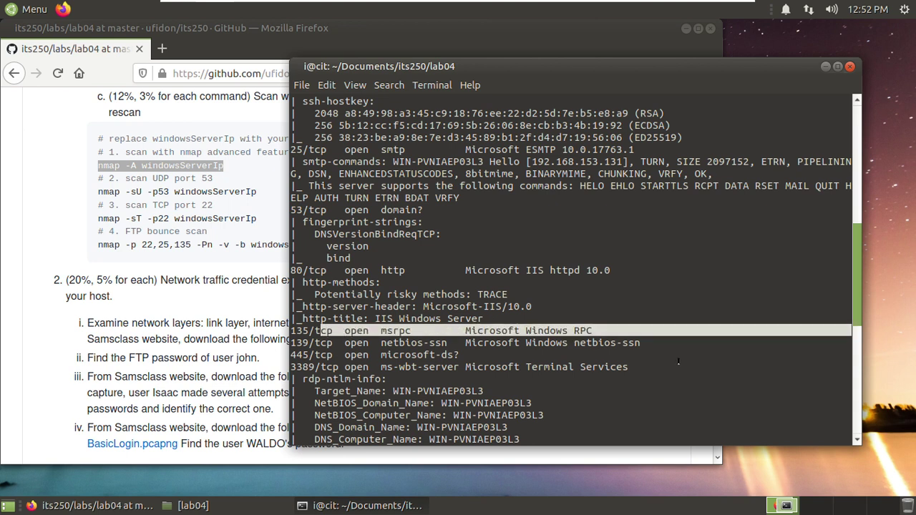
drag(626, 363, 296, 366)
scroll(393, 334, down, 3)
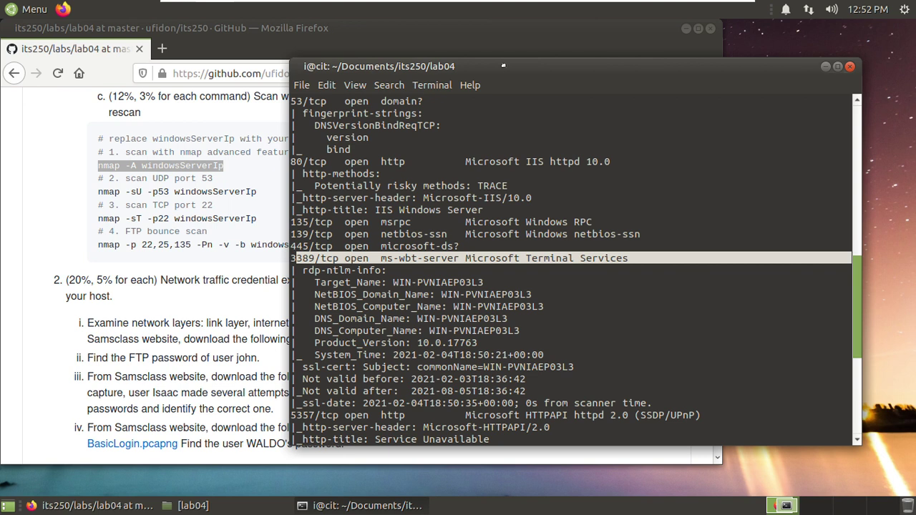
drag(504, 65, 505, 54)
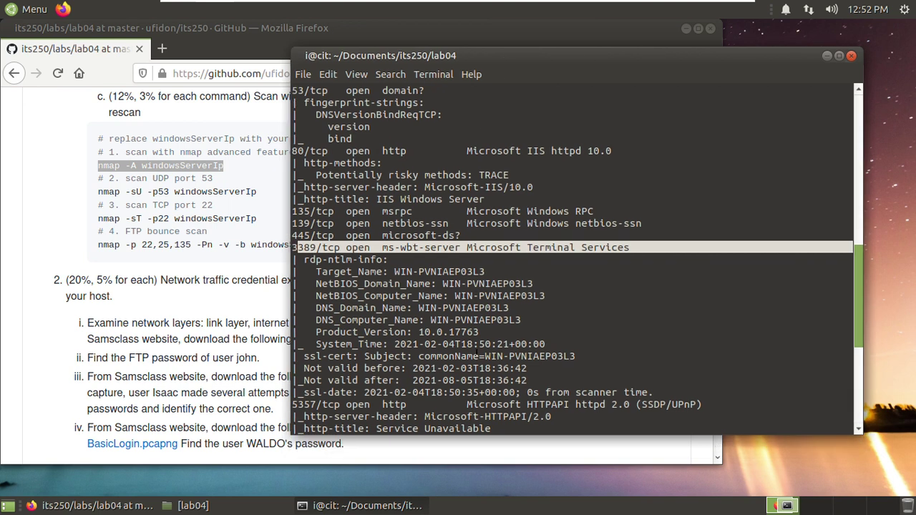
scroll(487, 332, down, 5)
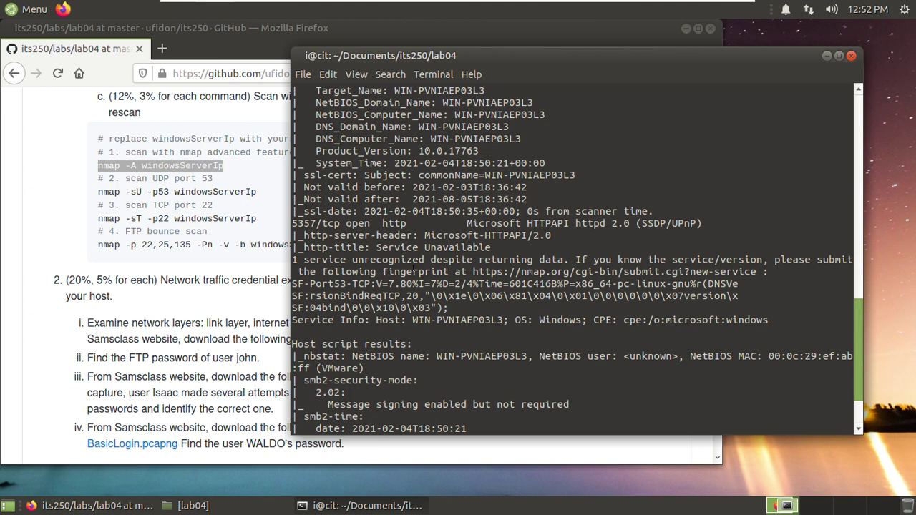
scroll(415, 268, down, 2)
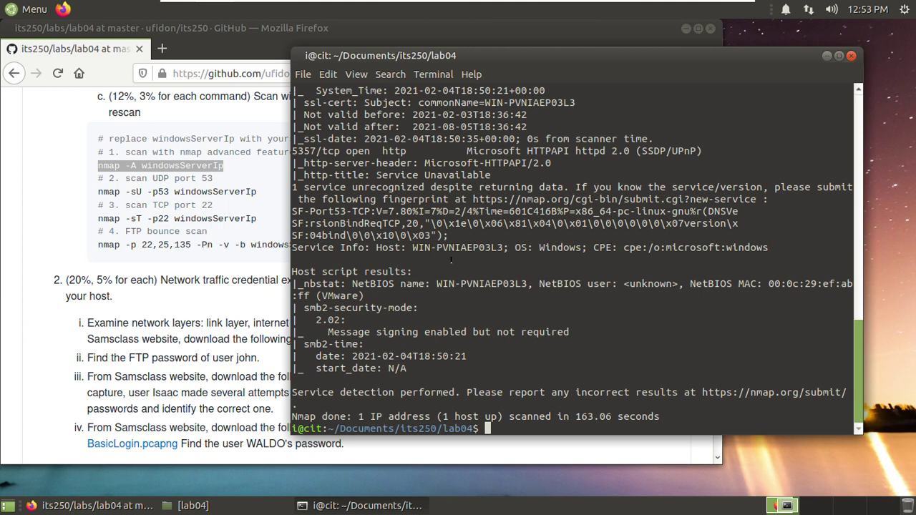
scroll(450, 260, up, 2)
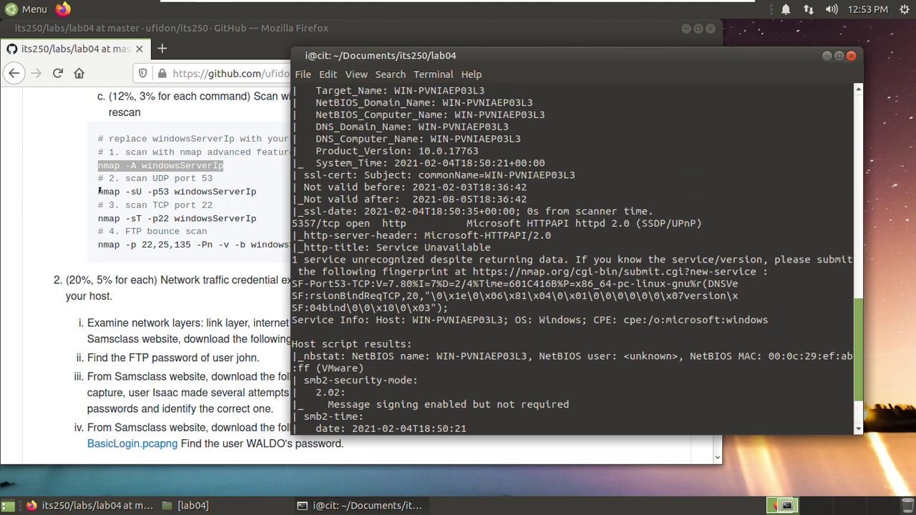
click(96, 190)
- Edit the previous command to 'nmap -sU -p53 192.168.153.130' and run it
drag(96, 189, 260, 194)
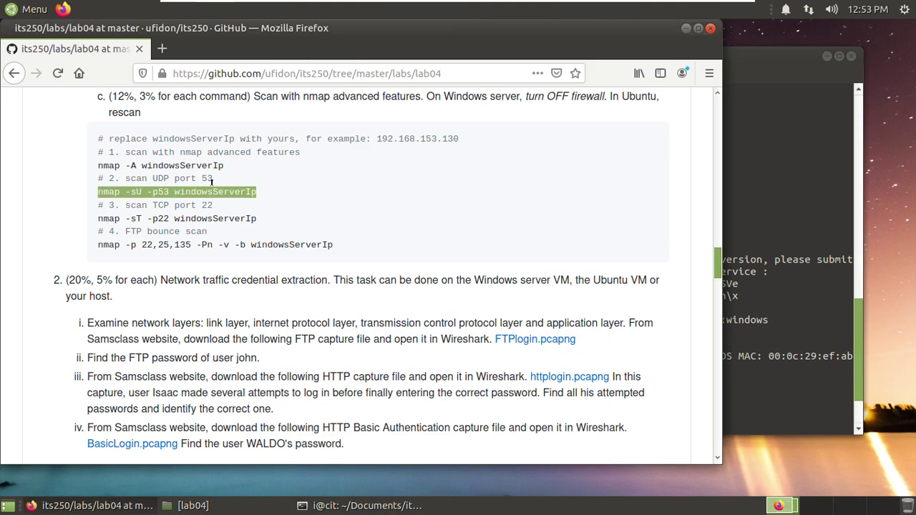
click(168, 189)
key(alt+Tab)
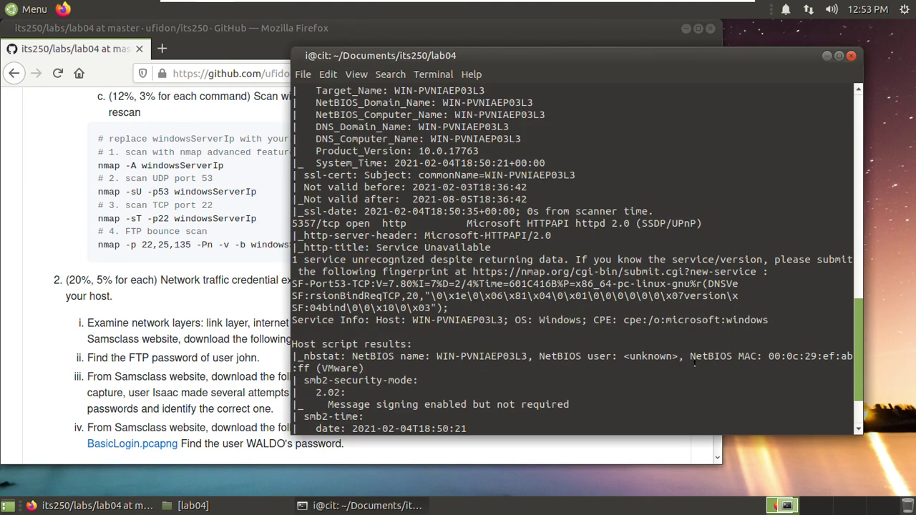
scroll(693, 362, down, 2)
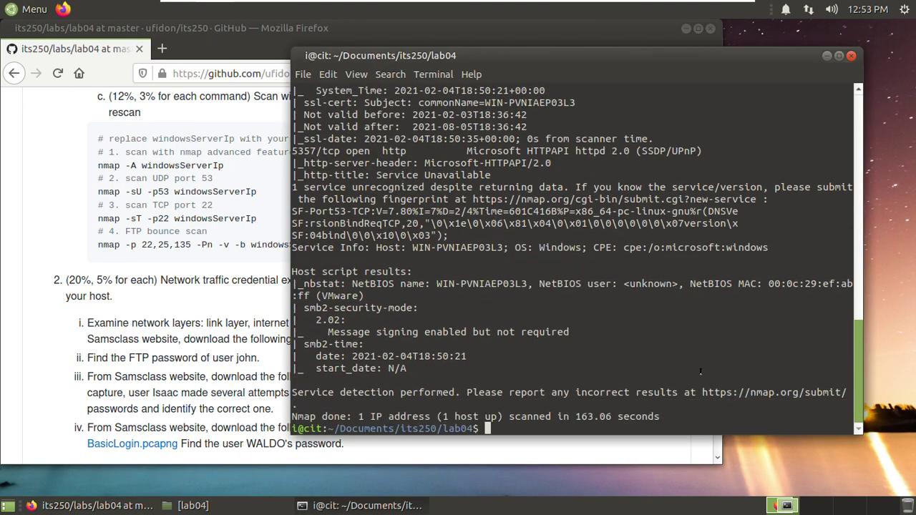
key(Up)
key(Left)
key(Left)
key(Left)
key(Left)
key(Left)
key(Left)
key(Left)
key(Left)
key(Left)
key(Left)
key(Left)
key(Left)
key(Left)
key(Left)
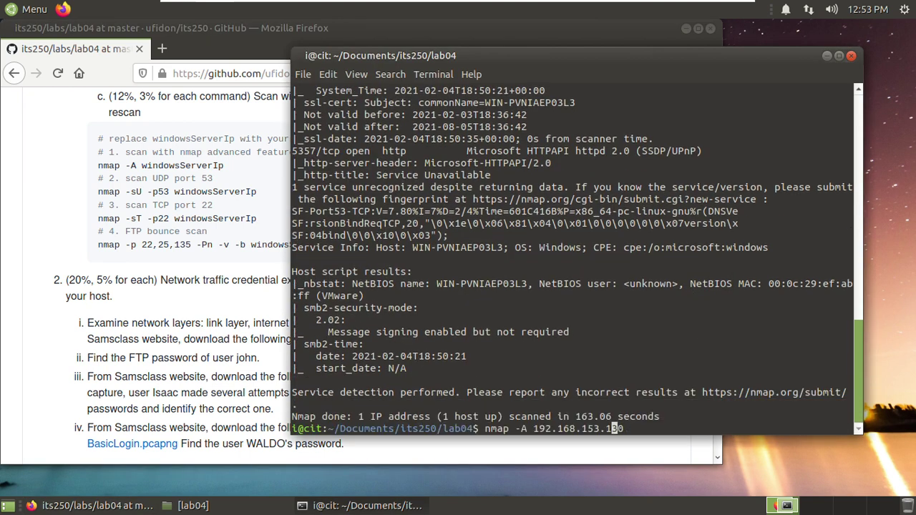
key(Left)
key(Left)
key(BackSpace)
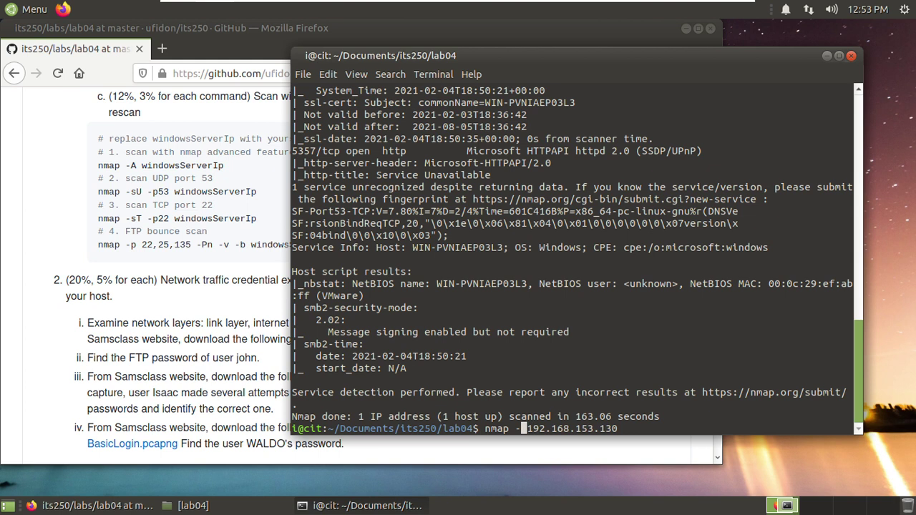
text(sU )
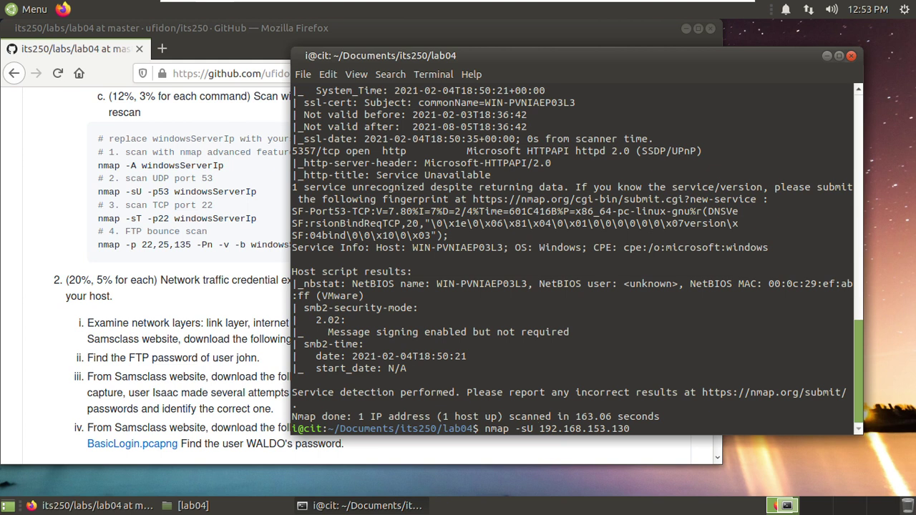
text(-p)
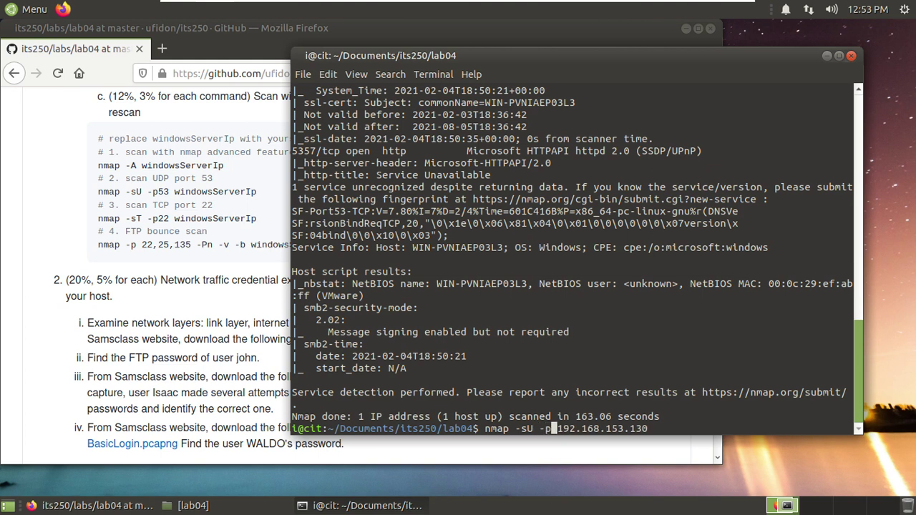
text(53)
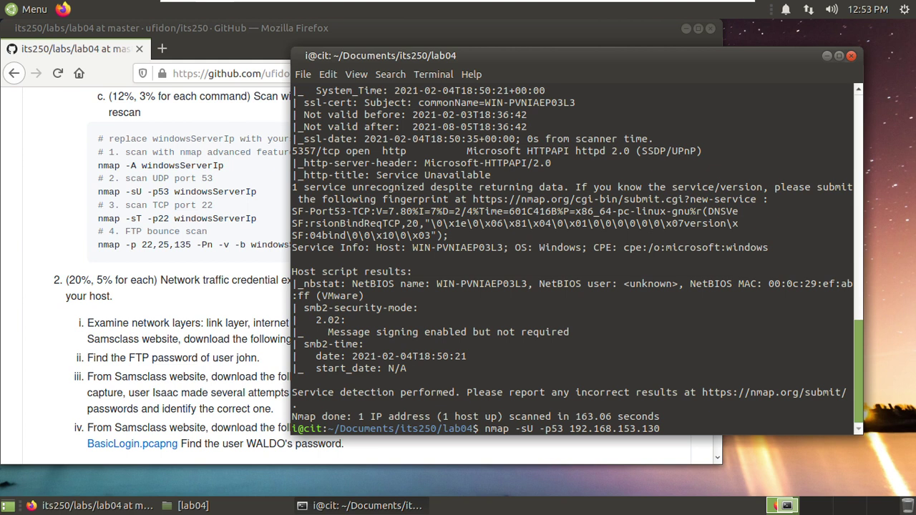
key(End)
key(Return)
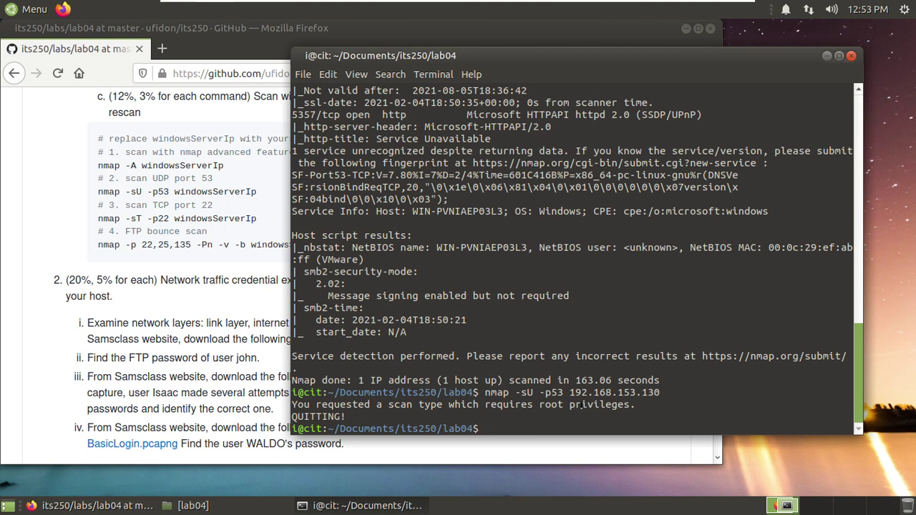
- Rerun the UDP scan with sudo, enter the password, and highlight the 53/udp open domain result
key(Up)
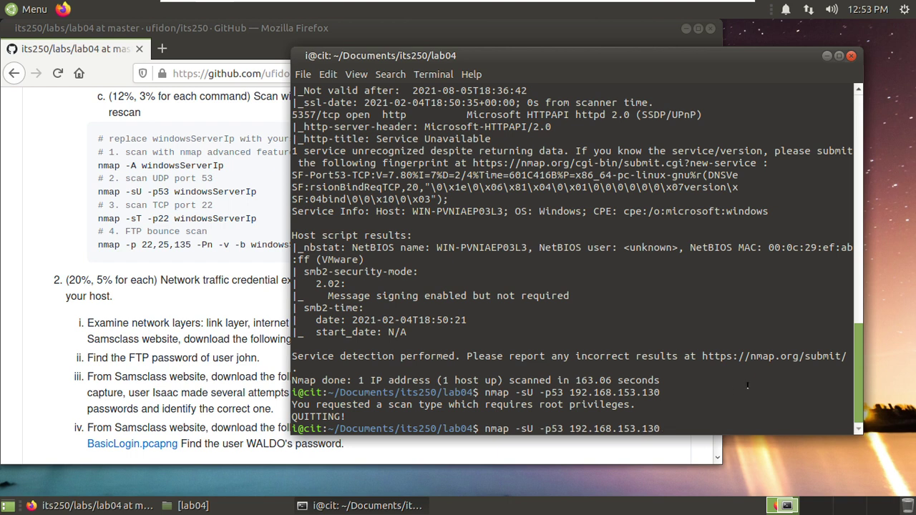
key(Home)
text(sudo)
key(End)
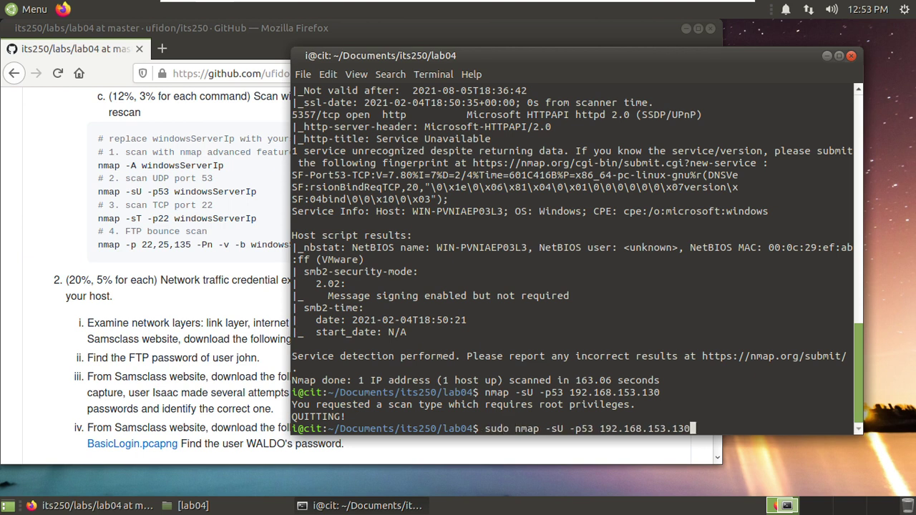
key(Return)
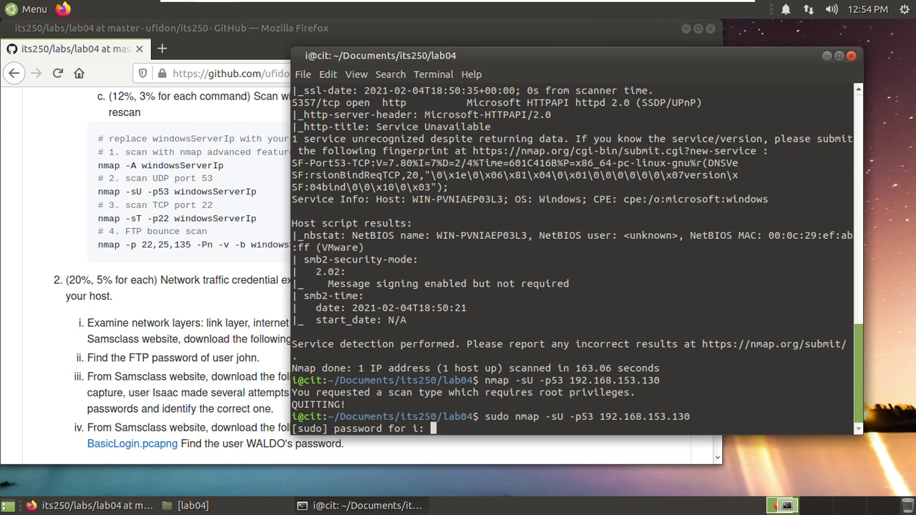
key(Return)
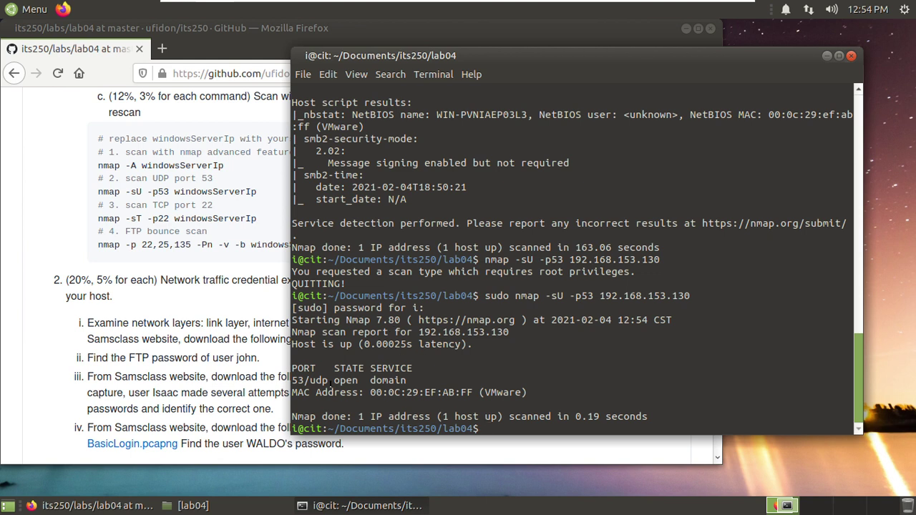
drag(361, 380, 395, 380)
click(470, 392)
drag(578, 390, 283, 374)
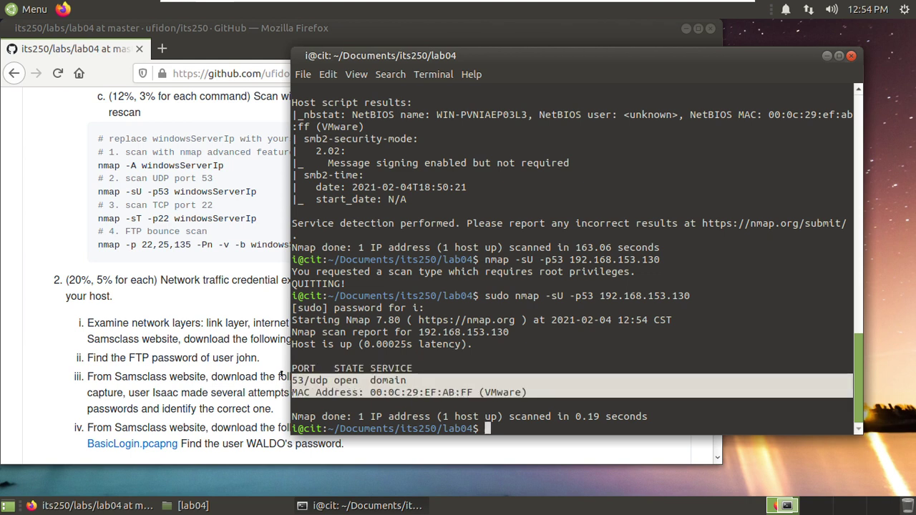
click(506, 424)
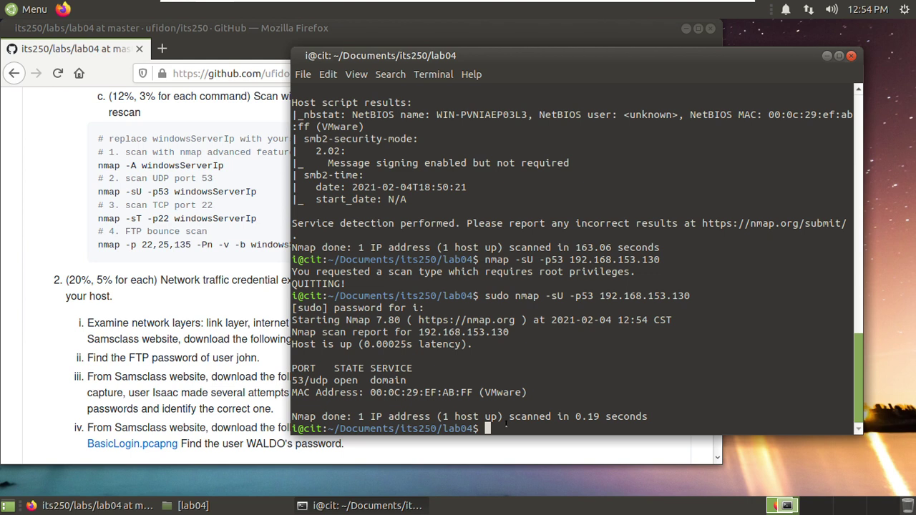
- Run 'sudo nmap -sT -p22 192.168.153.130', highlight the 22/tcp open ssh result, and return to the lab page
key(Up)
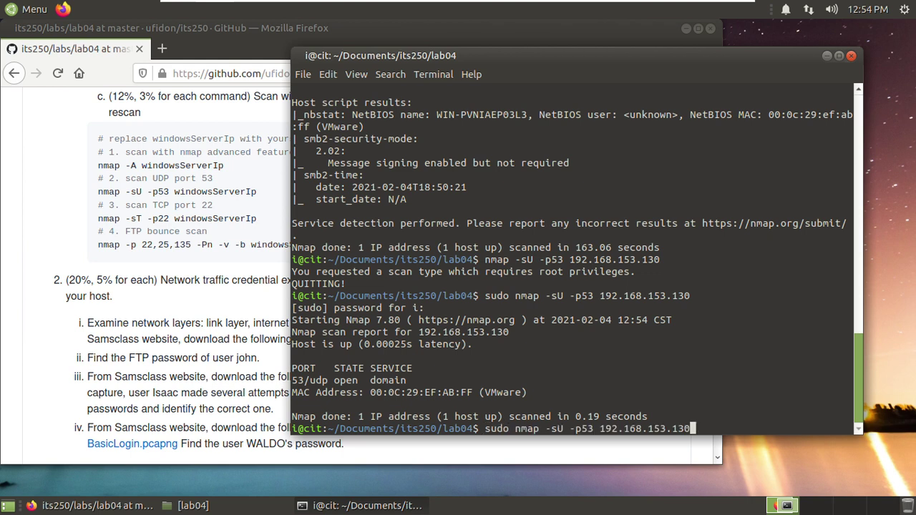
key(Left)
key(Left)
key(Left)
key(Left)
key(Left)
key(Left)
key(Left)
key(Left)
key(Left)
key(Left)
key(Left)
key(Left)
key(Left)
key(Left)
key(Left)
key(Left)
key(Left)
key(Left)
key(Left)
key(Left)
key(BackSpace)
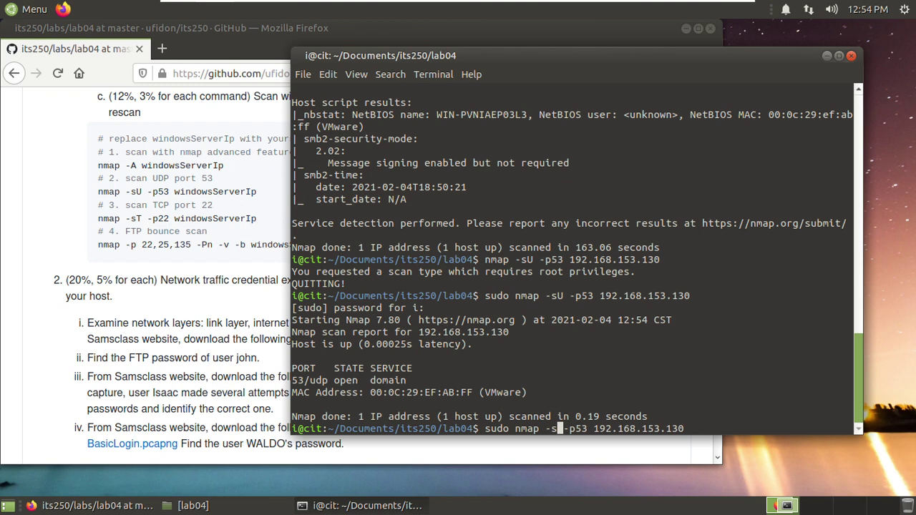
text(T)
key(Right)
key(Right)
key(Right)
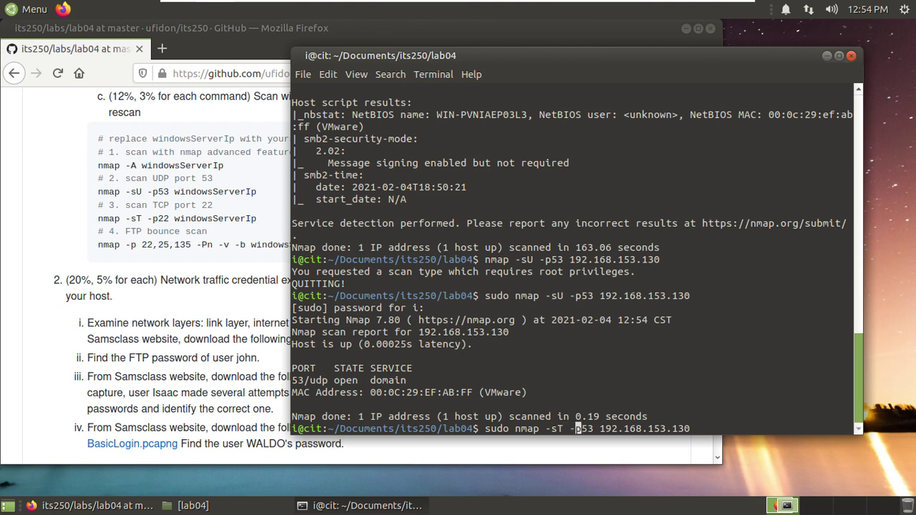
key(Right)
key(Right)
key(BackSpace)
key(BackSpace)
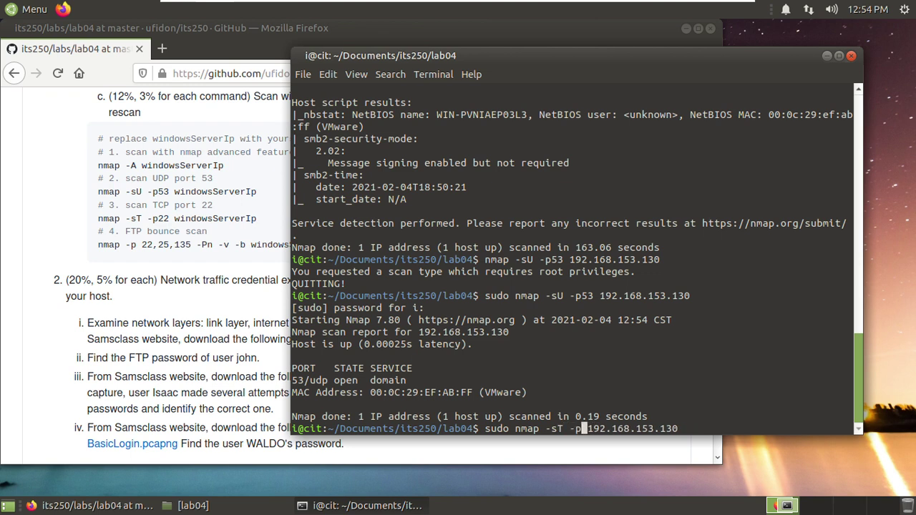
text(22)
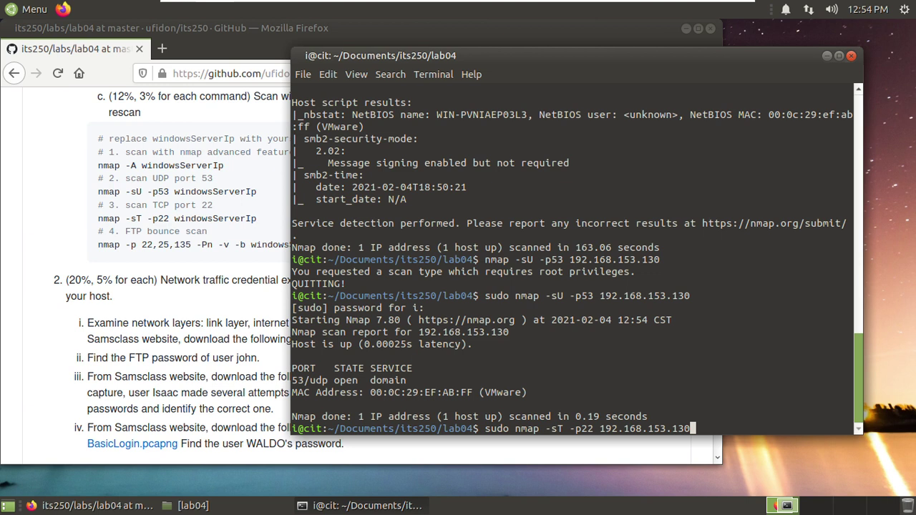
key(End)
key(Return)
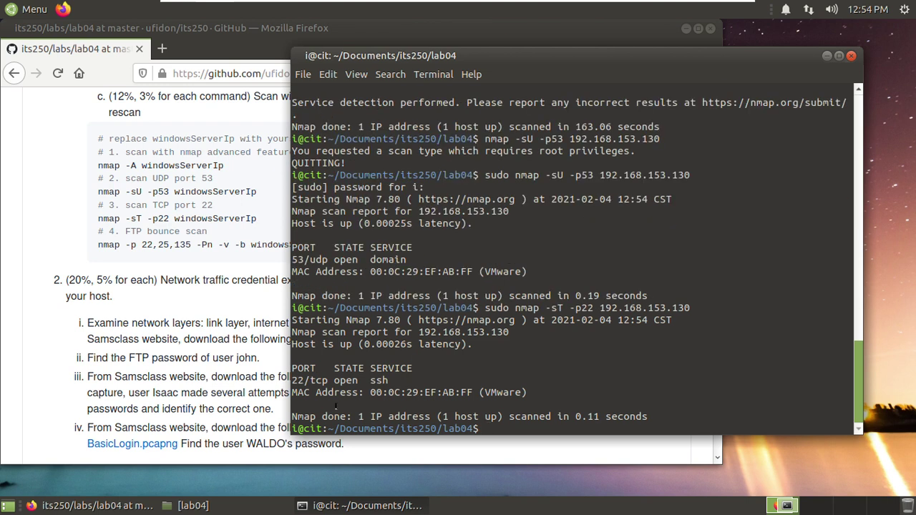
drag(527, 392, 292, 380)
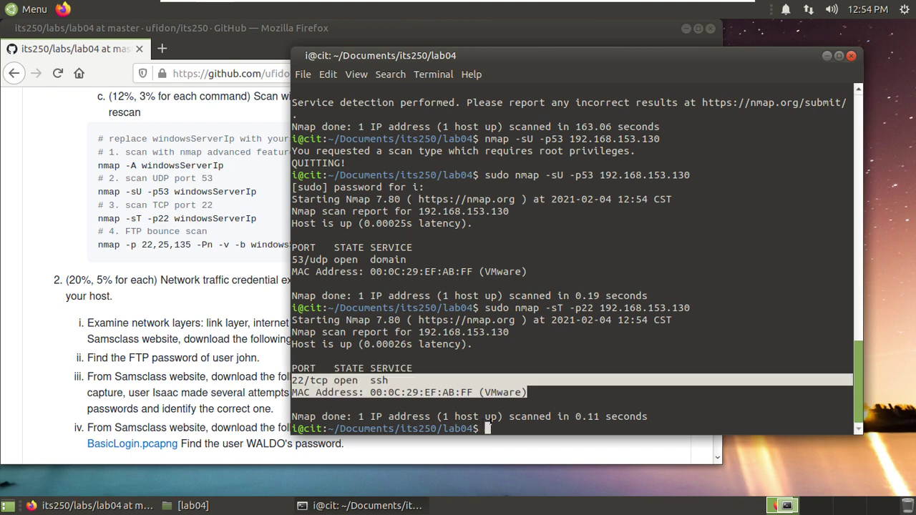
click(490, 421)
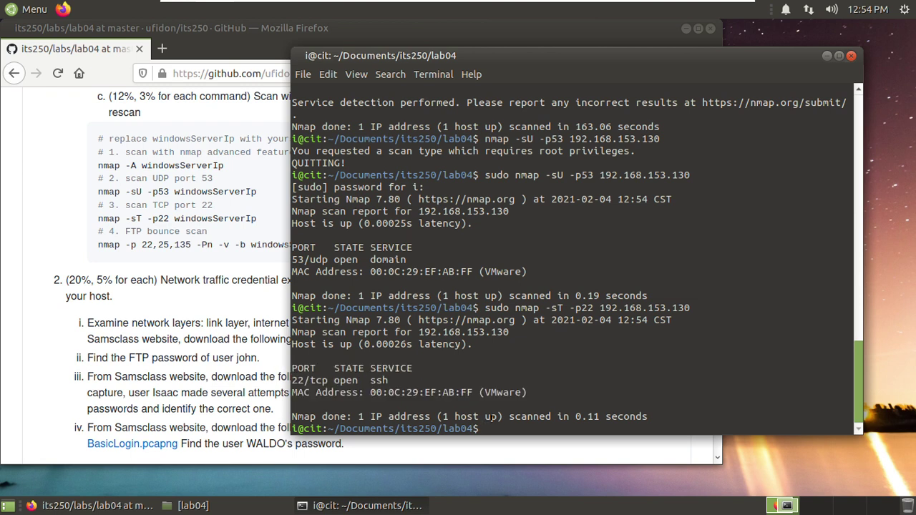
click(147, 229)
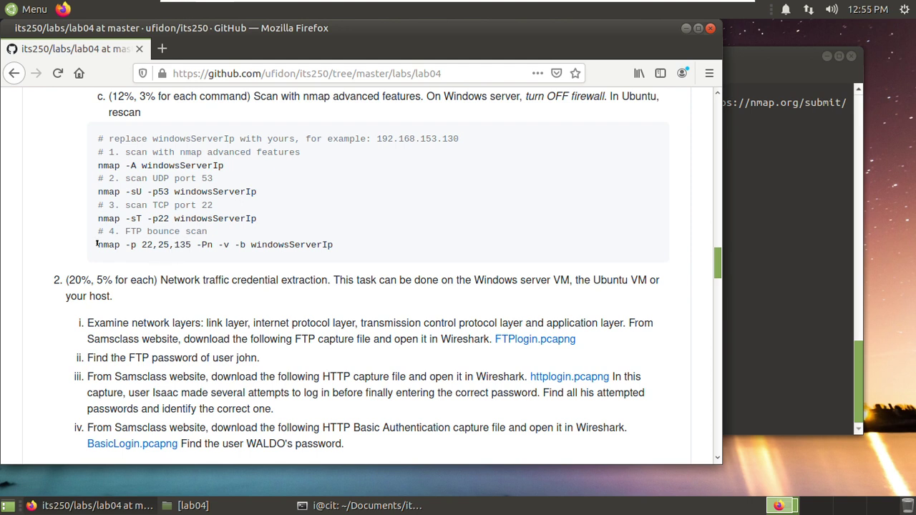
- Paste the FTP bounce command 'nmap -p 22,25,135 -Pn -v -b', append 192.168.153.130, and run it
drag(96, 244, 245, 243)
right_click(236, 244)
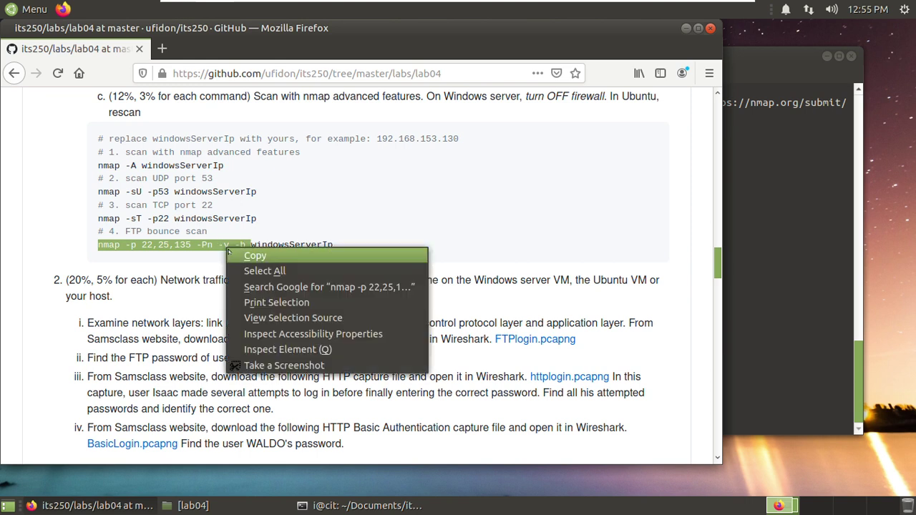
click(241, 256)
click(731, 327)
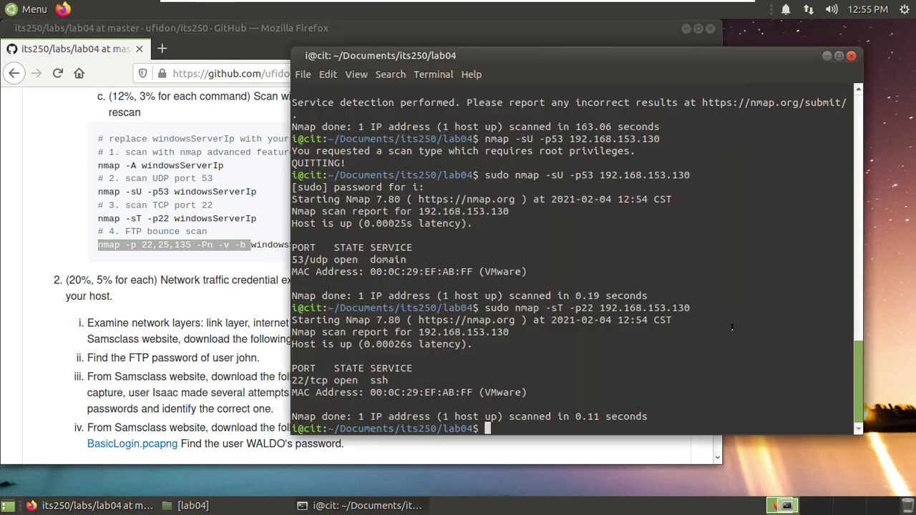
right_click(507, 427)
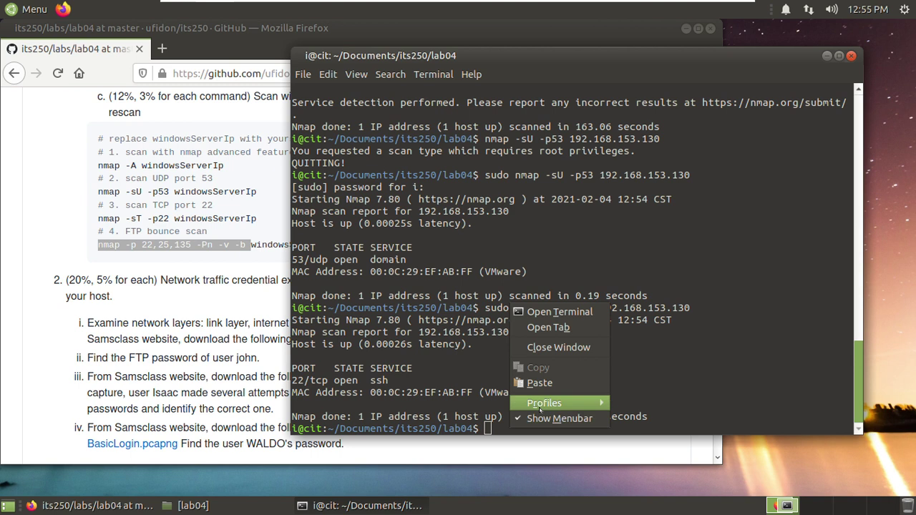
click(547, 385)
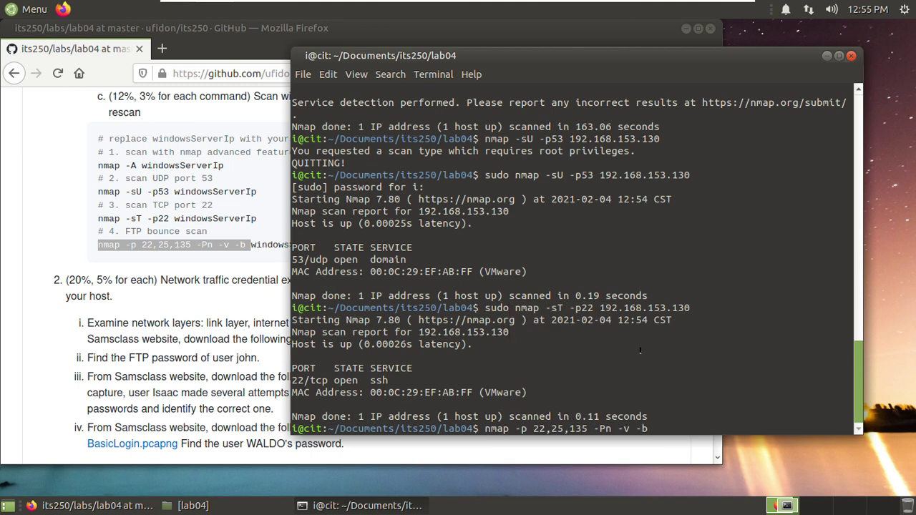
text(192.168.153.130)
key(Return)
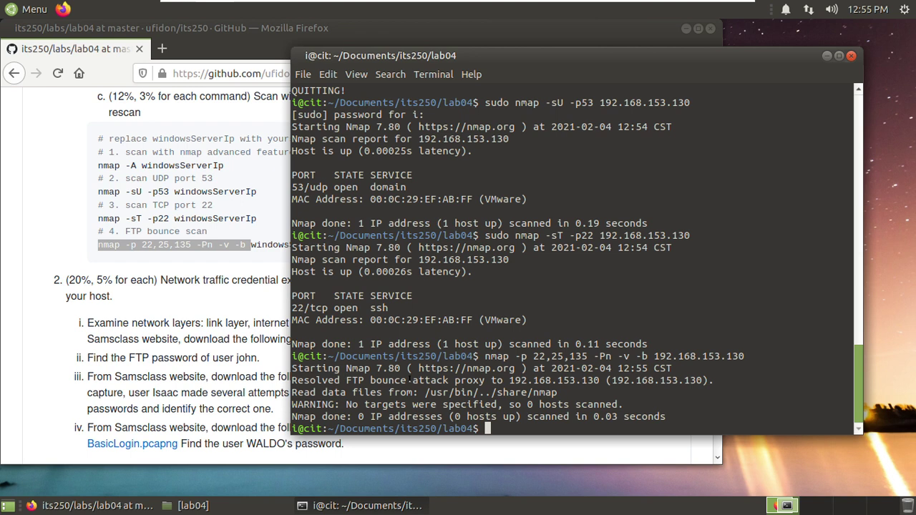
- Highlight the resolved proxy address in the output and rearrange the terminal and instructions windows
drag(508, 379, 600, 378)
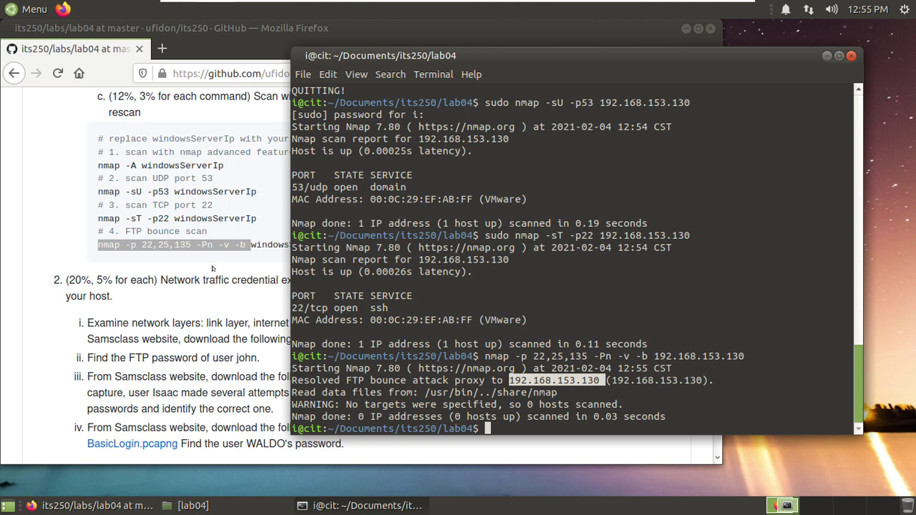
drag(389, 55, 422, 54)
click(298, 243)
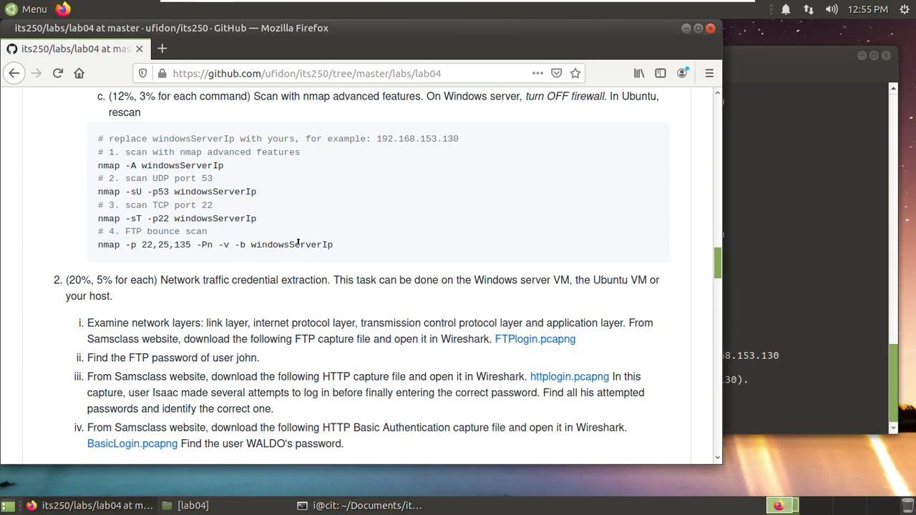
click(750, 394)
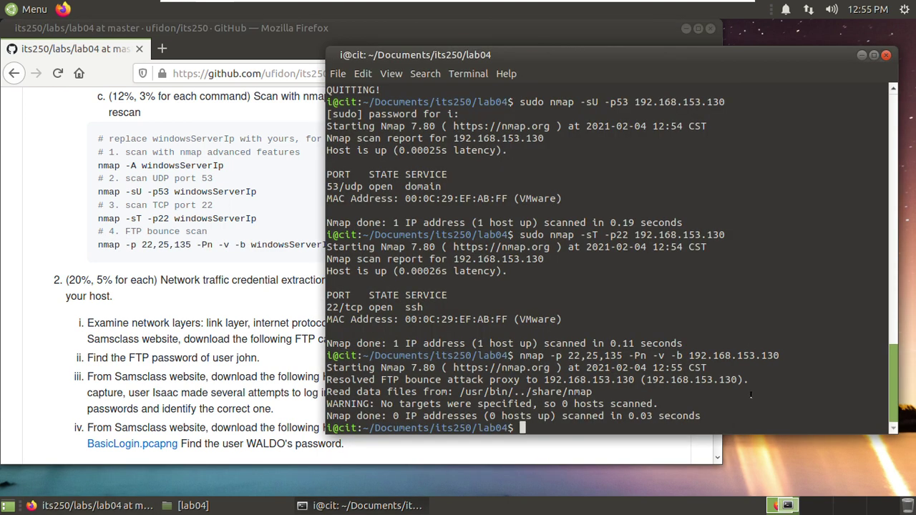
- Rerun the previous FTP bounce nmap scan with sudo prepended
key(Up)
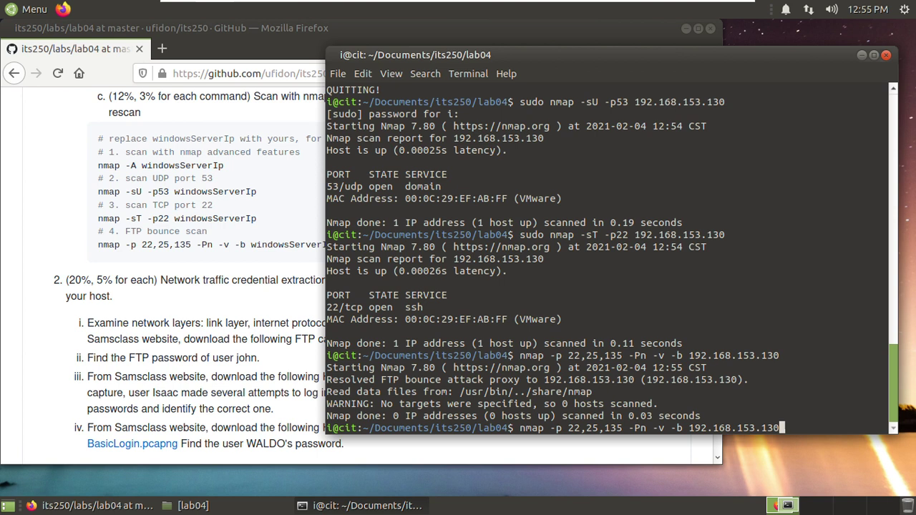
key(Home)
text(sudo)
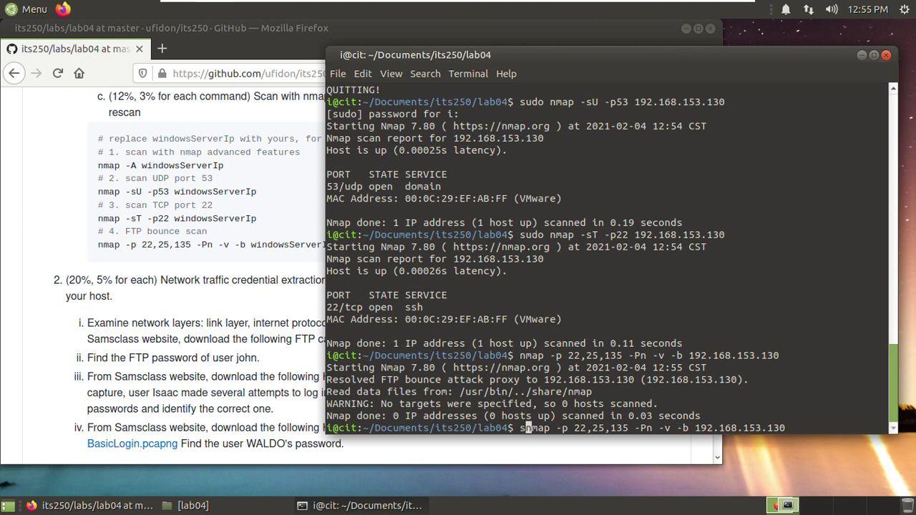
key(End)
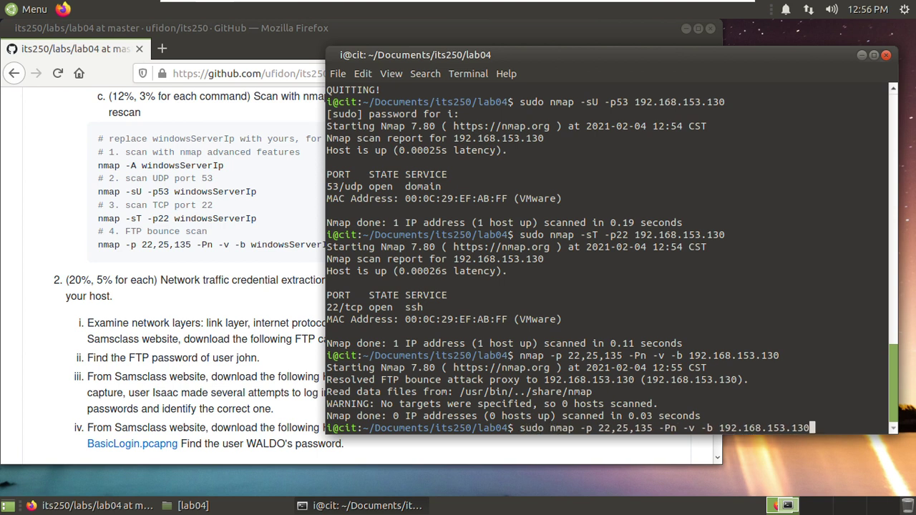
key(Return)
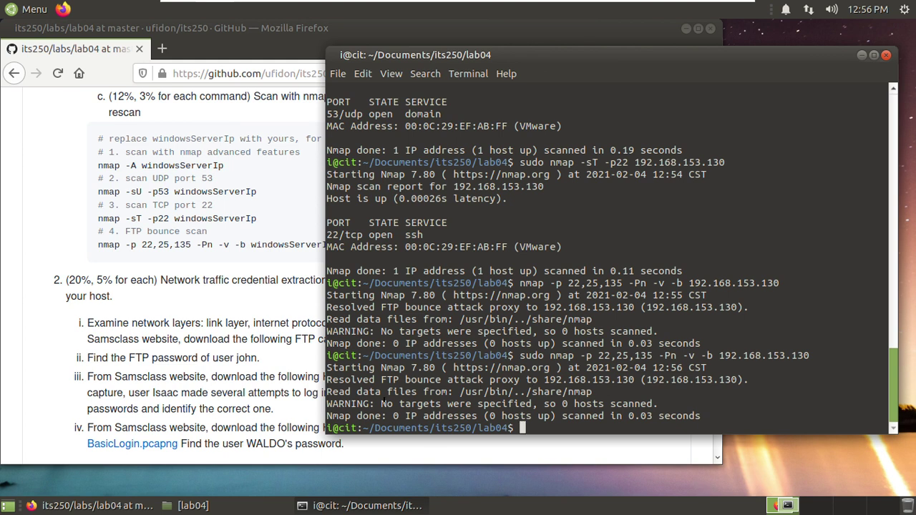
- Highlight the no-targets warning and proxy 192.168.153.130 lines, then select the lab's FTP bounce scan heading
drag(388, 404, 533, 404)
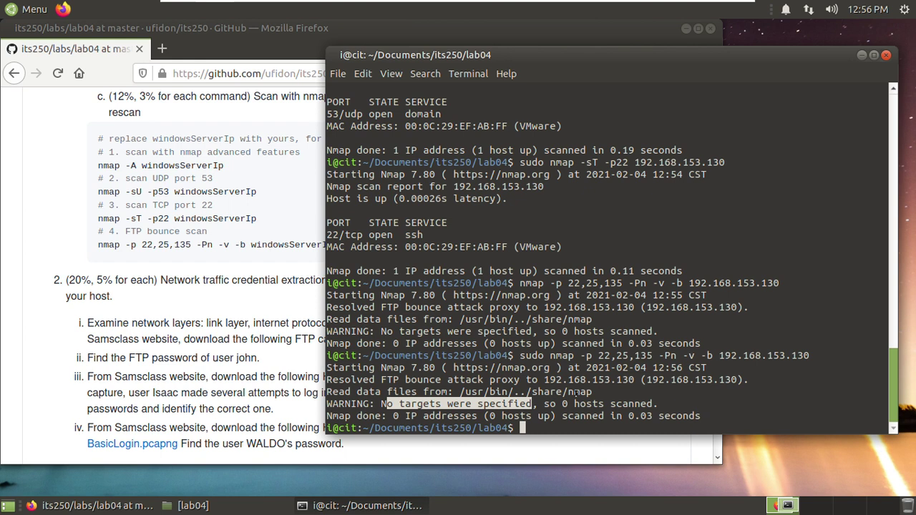
drag(356, 379, 478, 379)
click(355, 379)
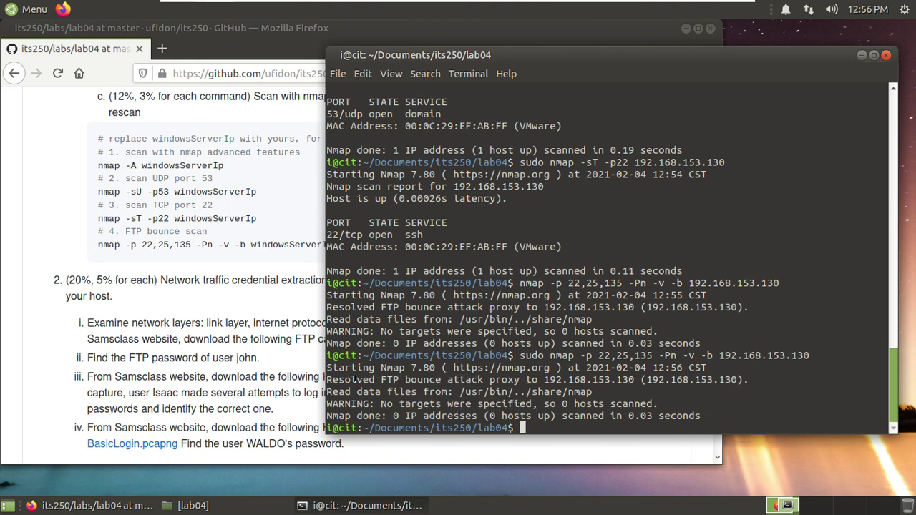
drag(384, 379, 529, 377)
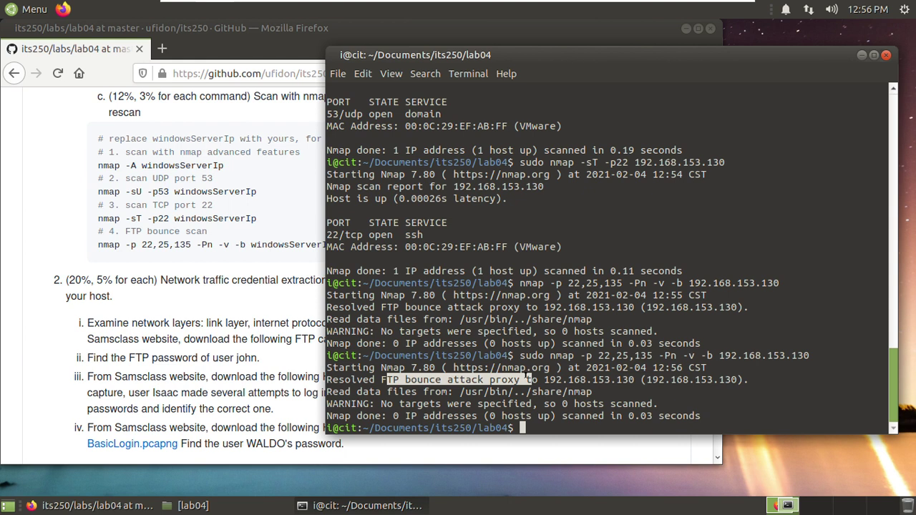
click(548, 377)
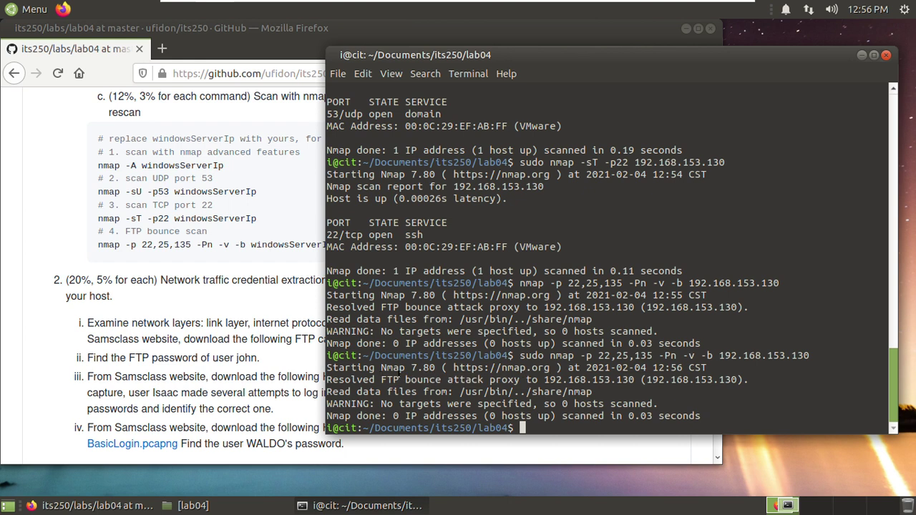
drag(405, 379, 638, 377)
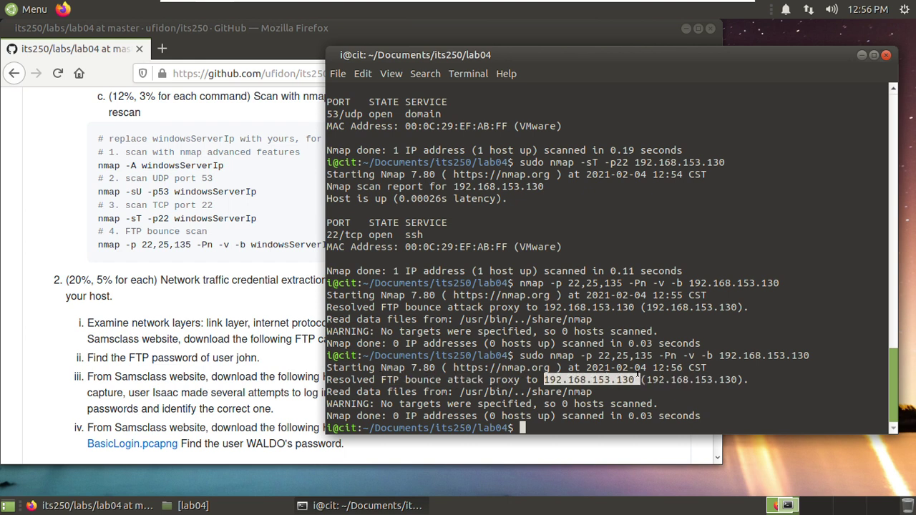
click(619, 383)
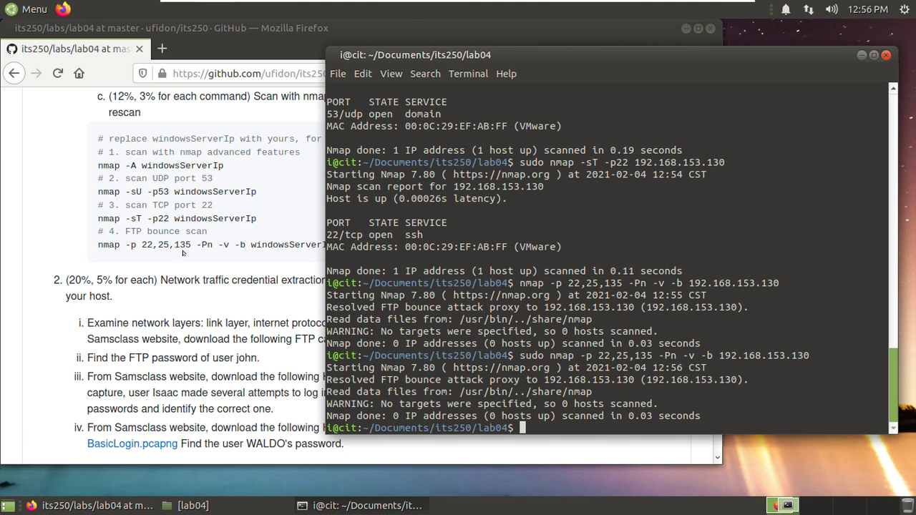
click(124, 227)
drag(124, 229, 209, 232)
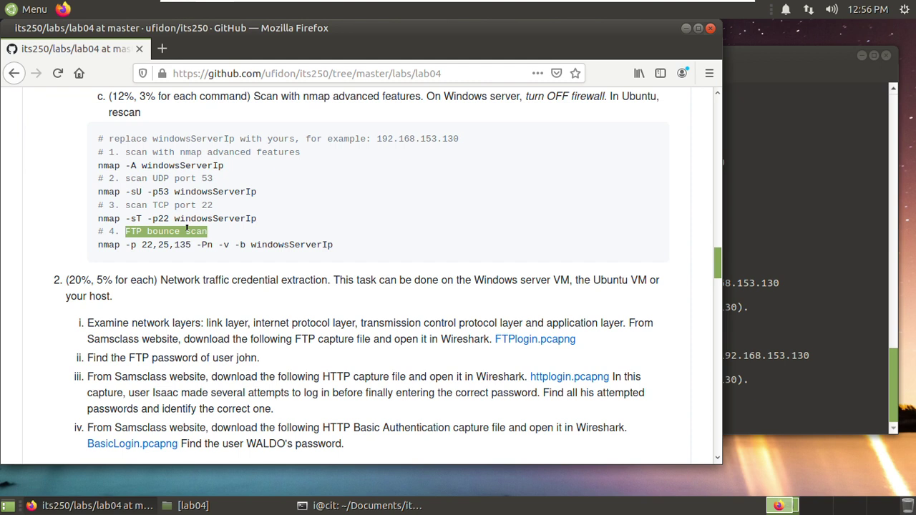
- Search Google for 'FTP bounce scan' and open the nmap.org TCP FTP Bounce Scan page
right_click(187, 227)
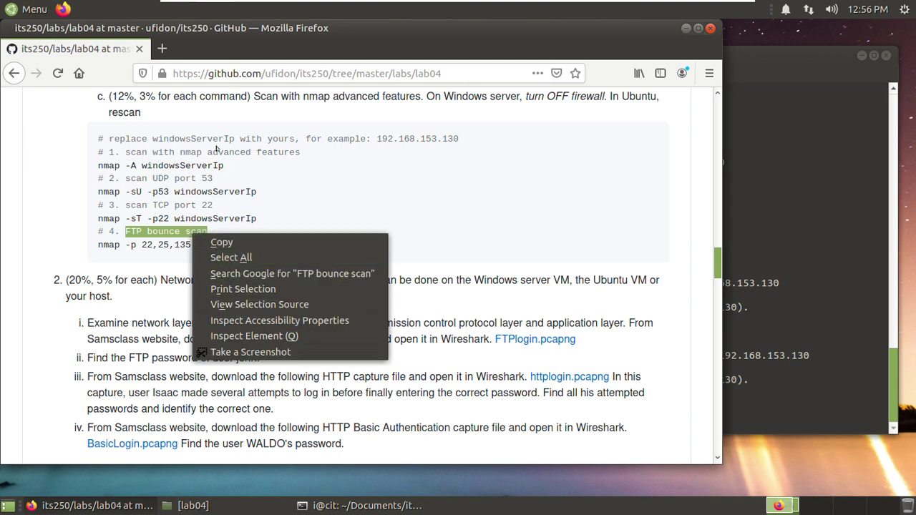
click(359, 278)
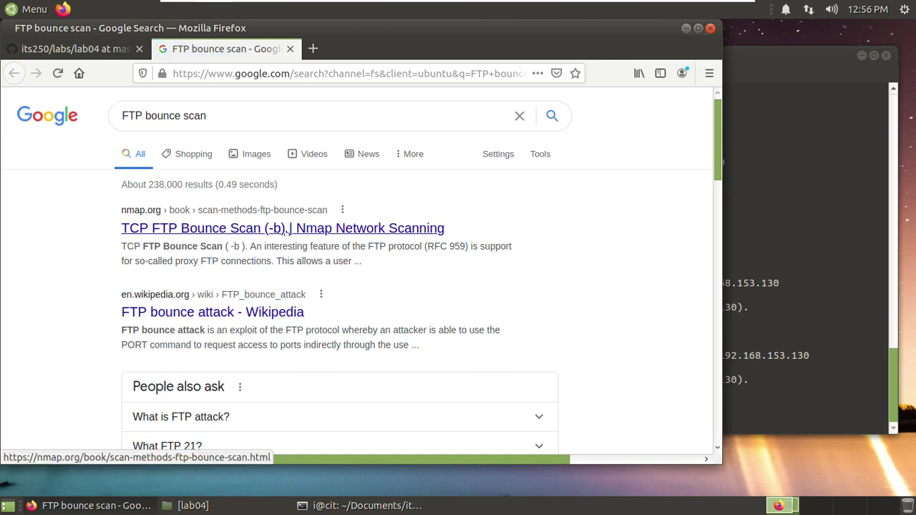
click(310, 229)
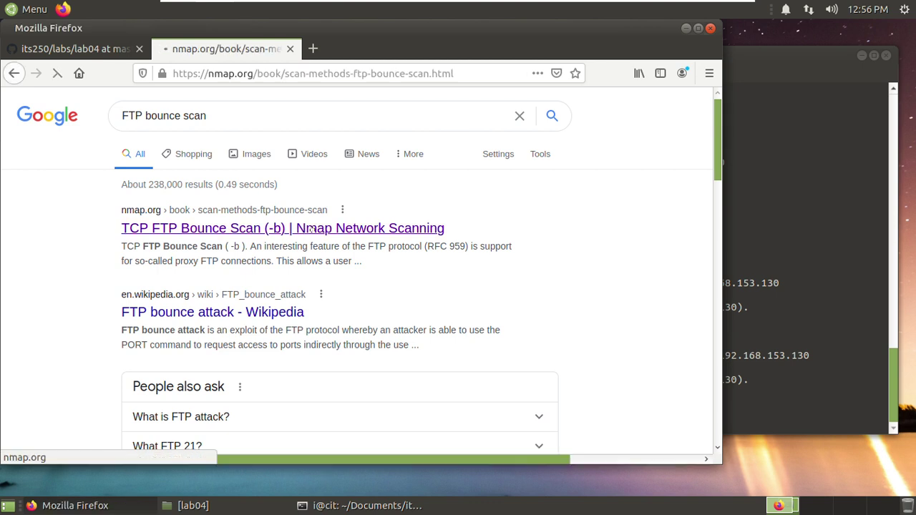
- Read Examples 5.21–5.22 and highlight the target host in Example 5.21's command
scroll(499, 283, down, 2)
scroll(499, 282, down, 3)
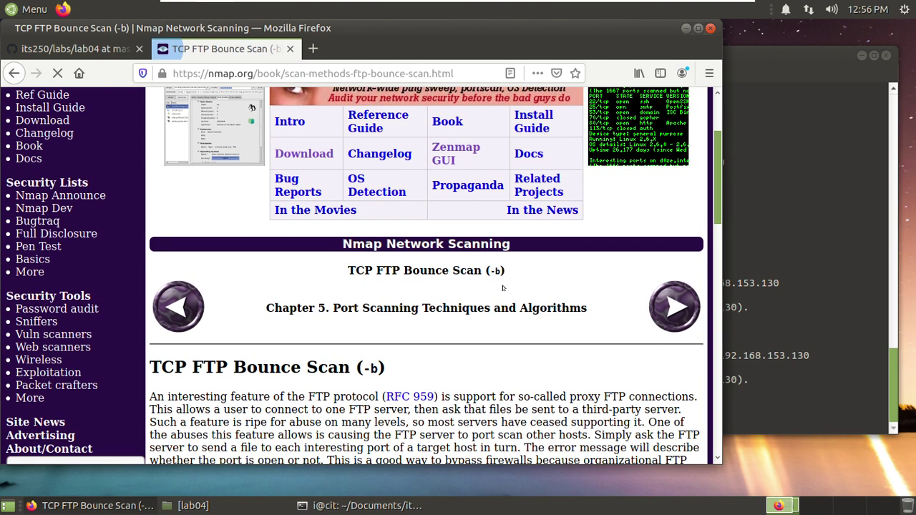
scroll(494, 322, down, 8)
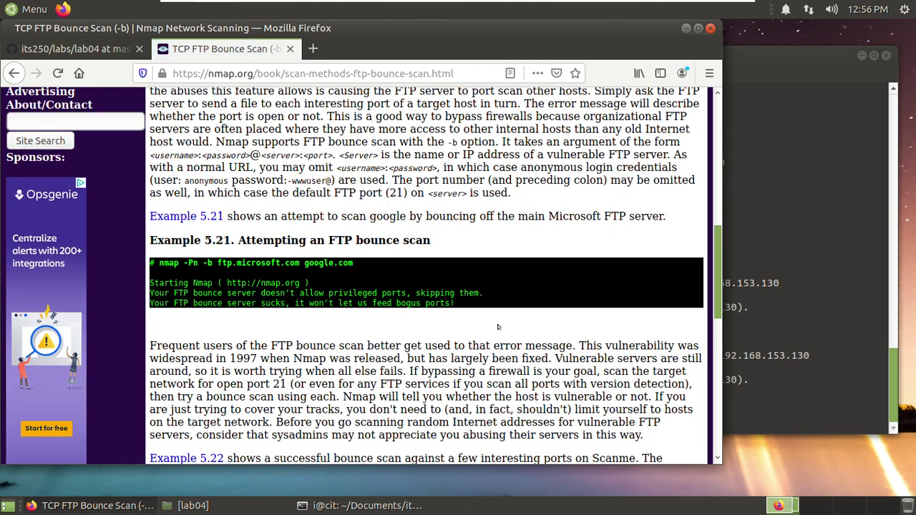
scroll(336, 241, up, 1)
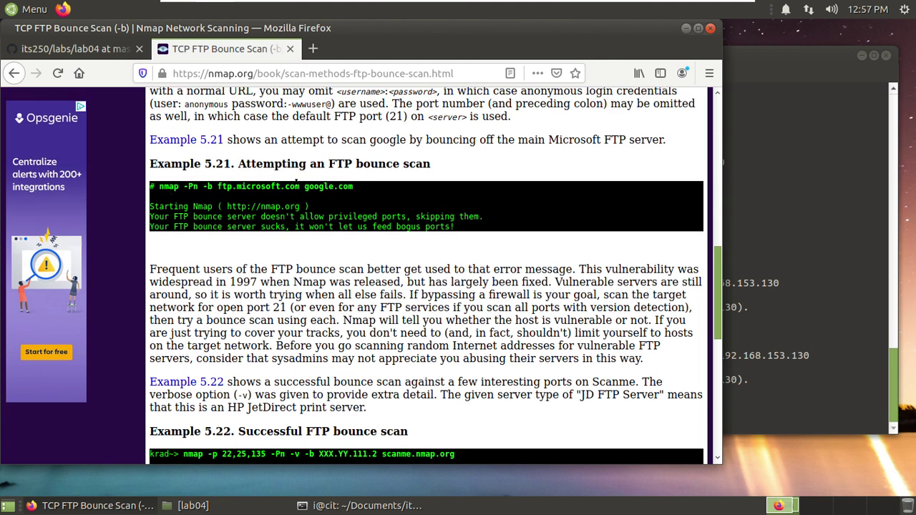
drag(216, 185, 354, 186)
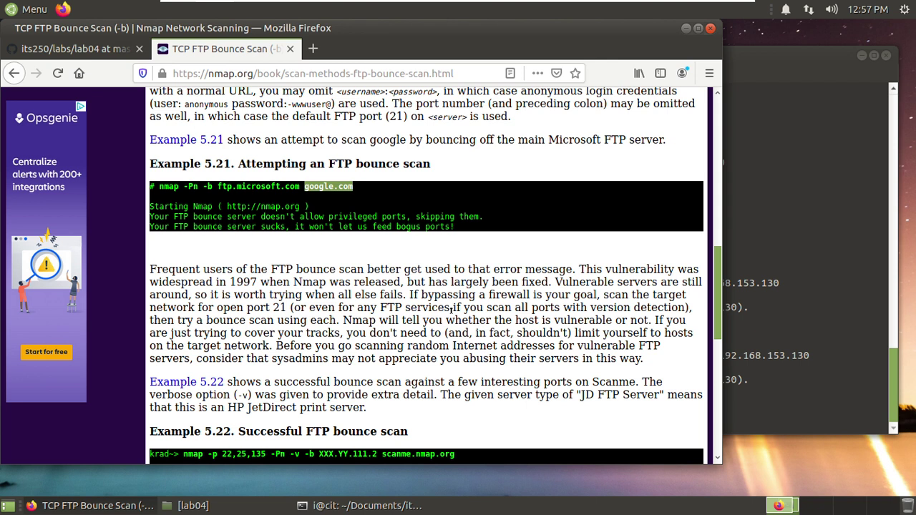
scroll(453, 316, down, 3)
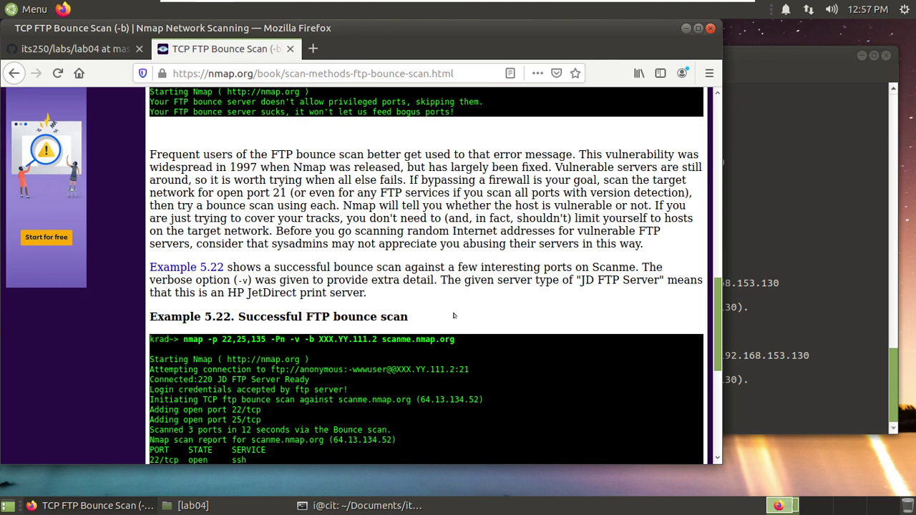
scroll(453, 316, up, 4)
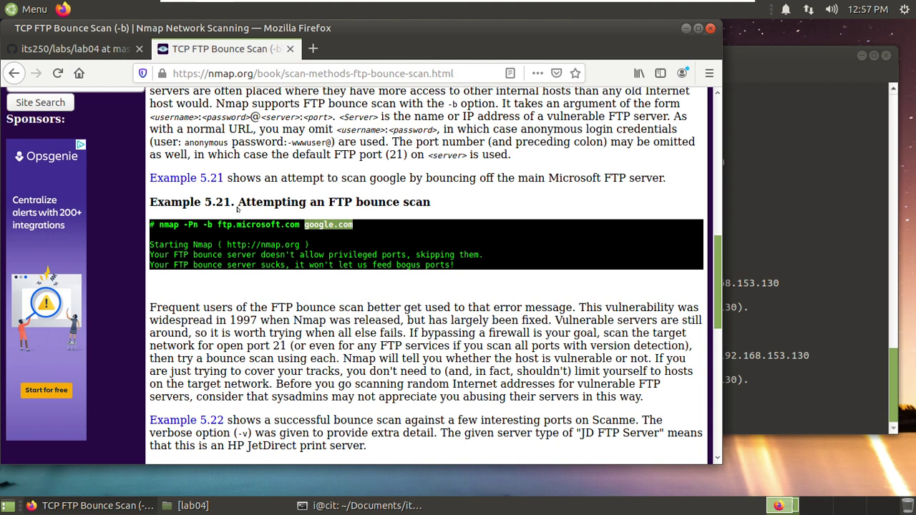
click(764, 412)
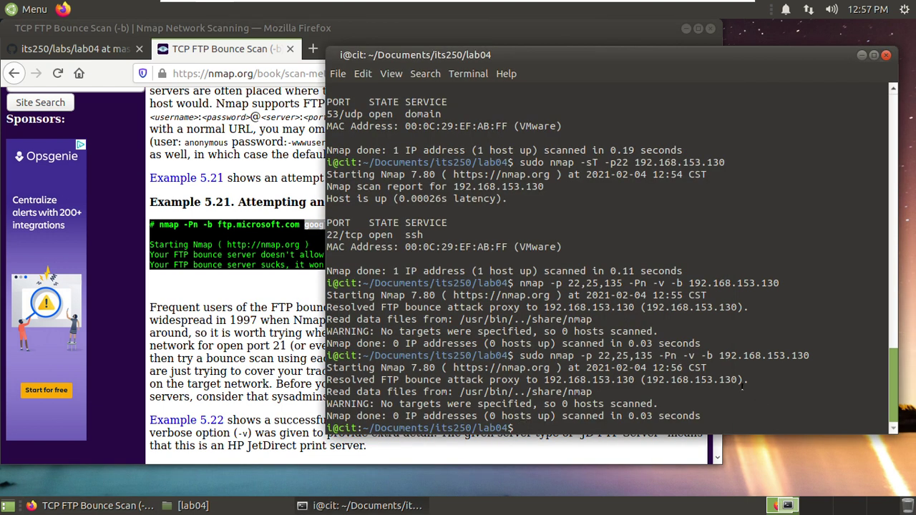
- Recall the sudo FTP bounce scan command and append the address 192.168.153.130
key(Up)
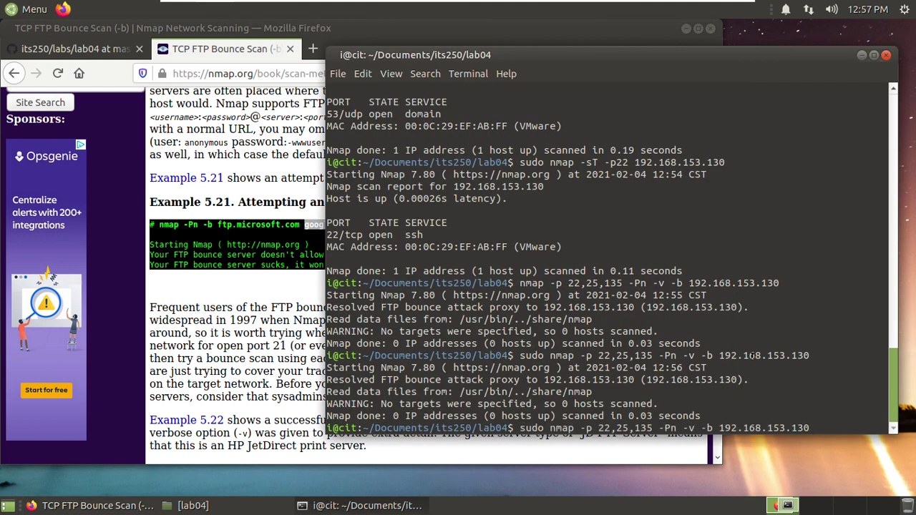
text(192.168.153.130)
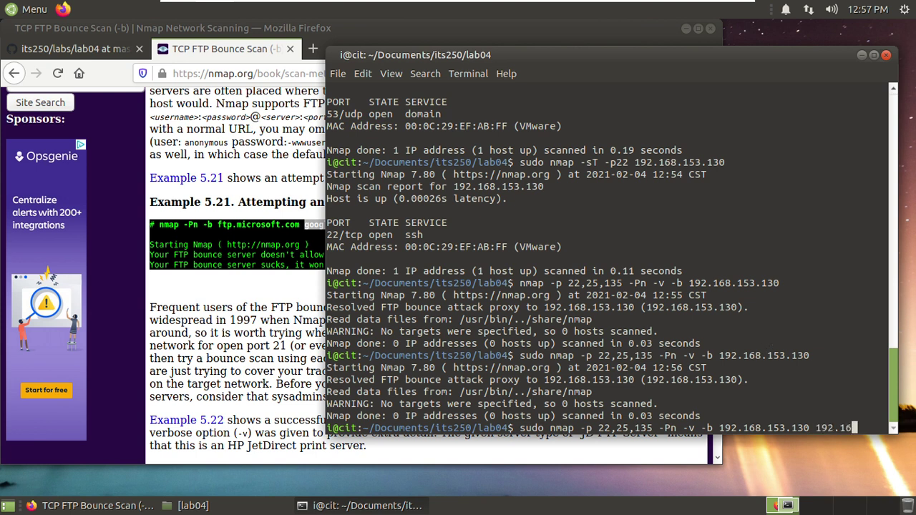
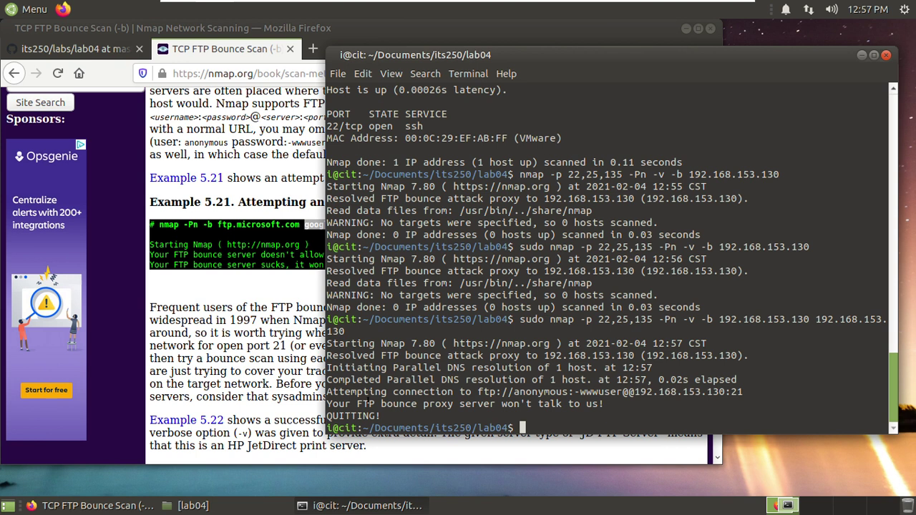
- Check the bounce-proxy refusal in the terminal, then bring Nmap's FTP bounce scan documentation forward
drag(344, 403, 614, 402)
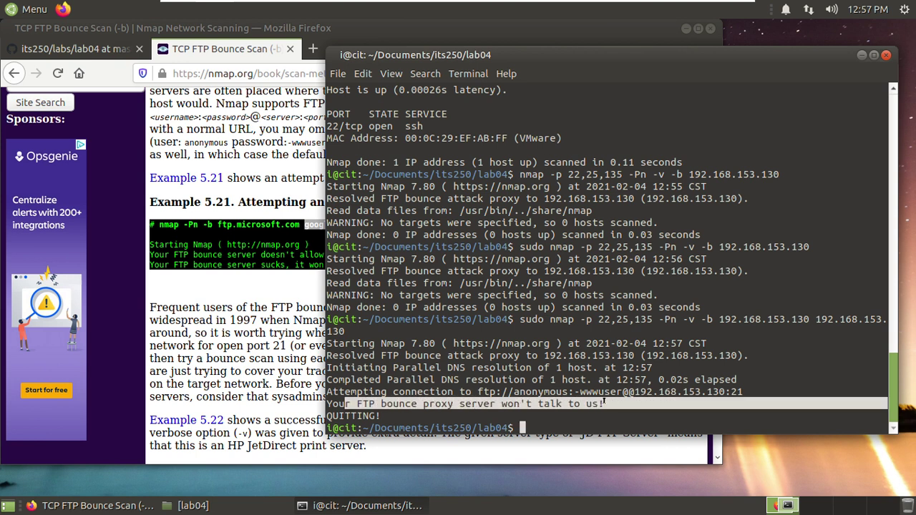
click(403, 405)
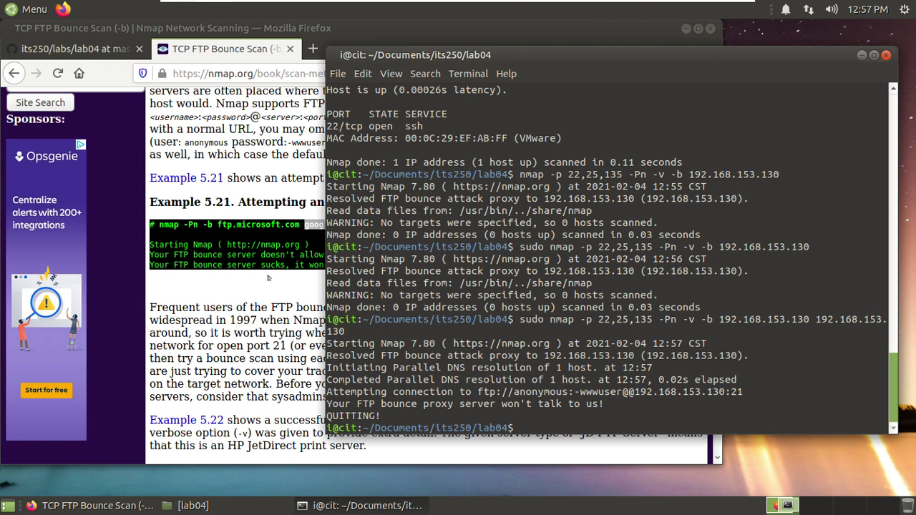
click(248, 285)
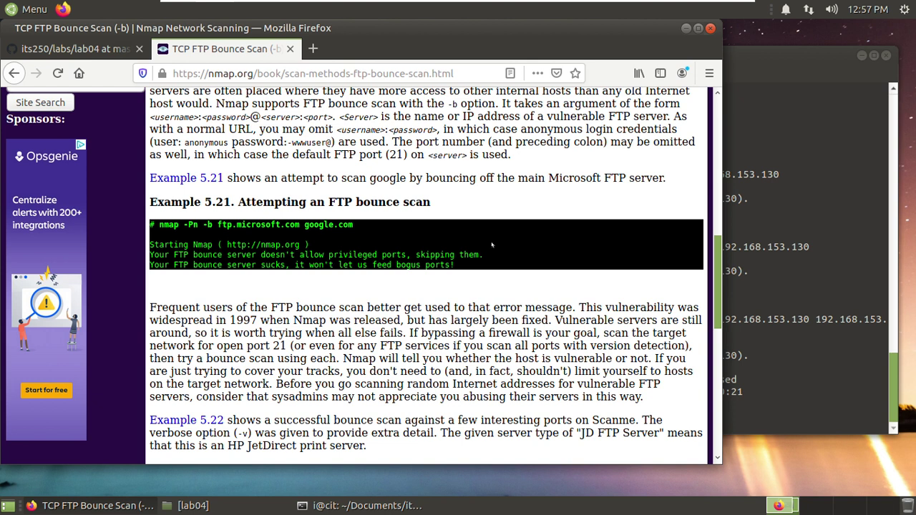
scroll(494, 286, down, 10)
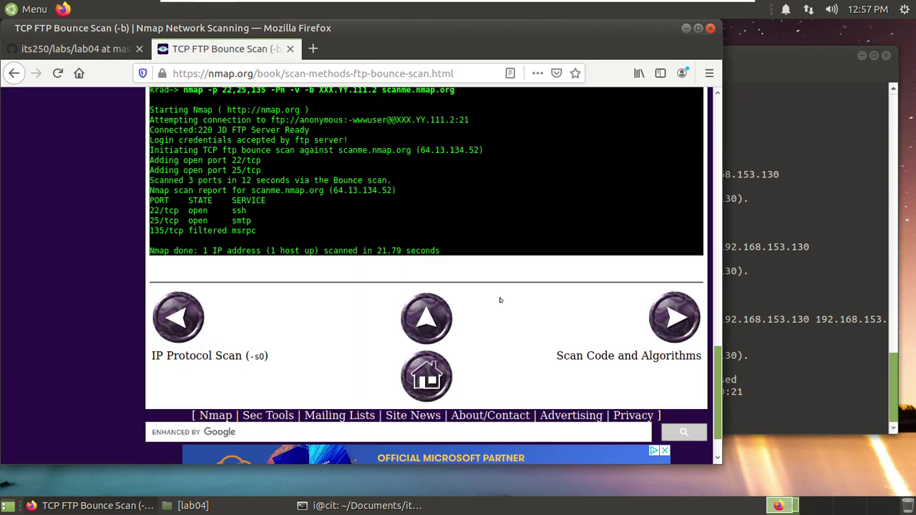
scroll(502, 293, up, 5)
scroll(502, 289, up, 15)
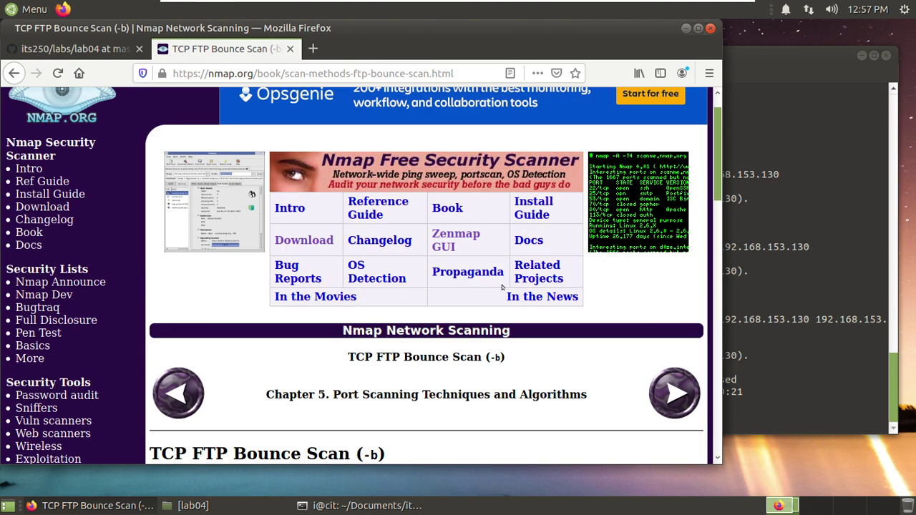
click(778, 333)
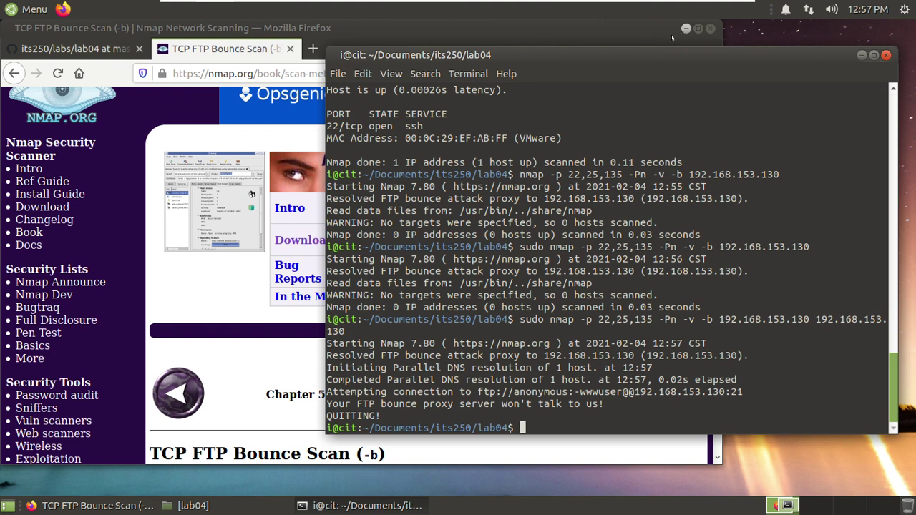
click(218, 299)
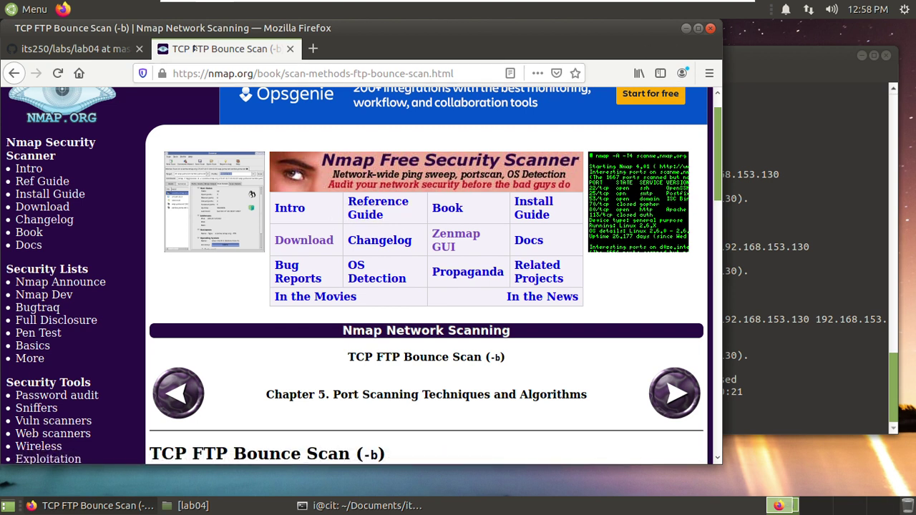
- Switch to the its250/labs/lab04 GitHub tab and scroll to task 2 listing FTPlogin.pcapng
click(72, 48)
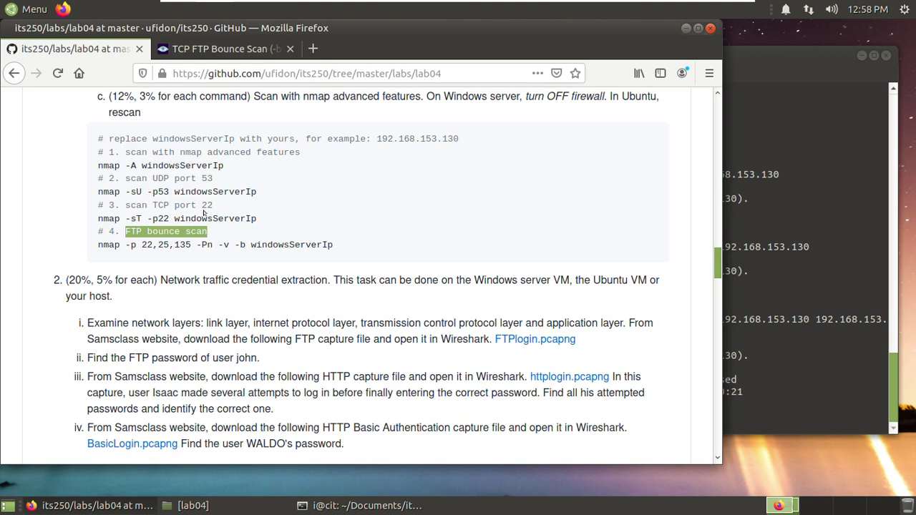
click(97, 234)
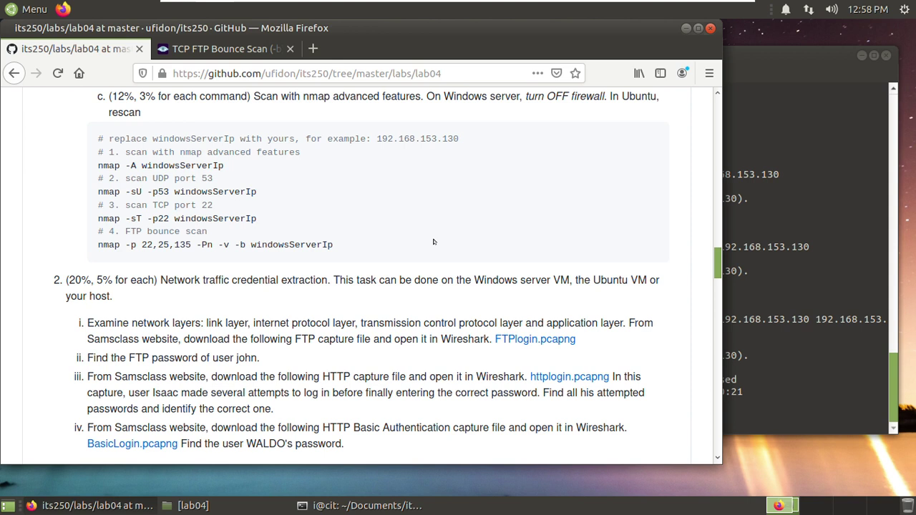
scroll(433, 242, down, 1)
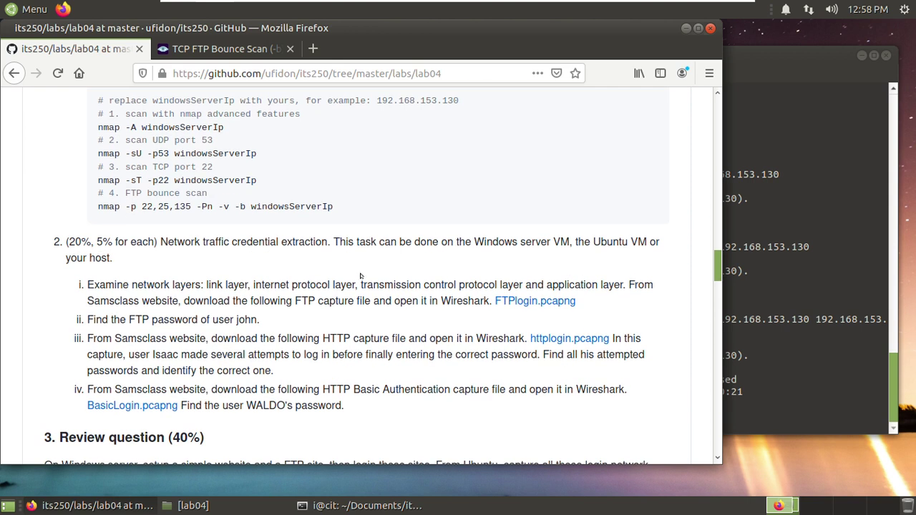
scroll(347, 272, down, 1)
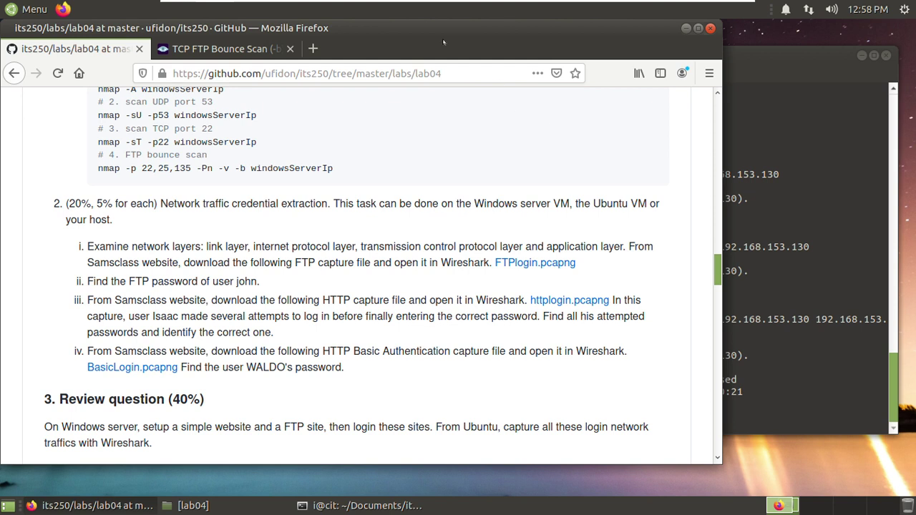
drag(418, 25, 456, 28)
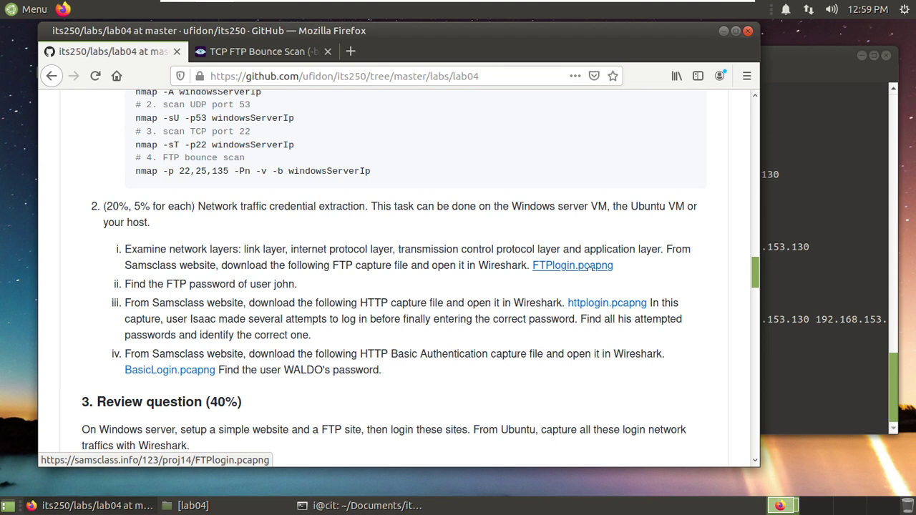
- Save the FTPlogin.pcapng link into Documents/its250/lab04
right_click(576, 267)
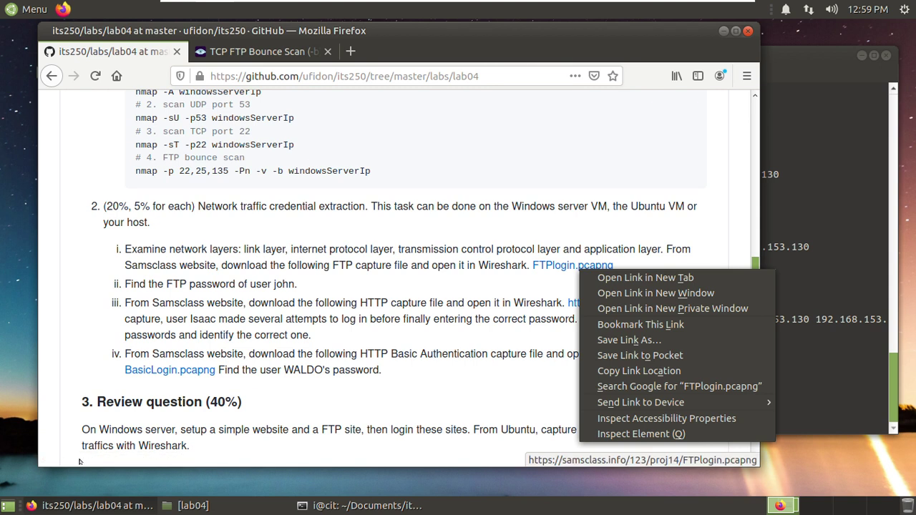
click(599, 340)
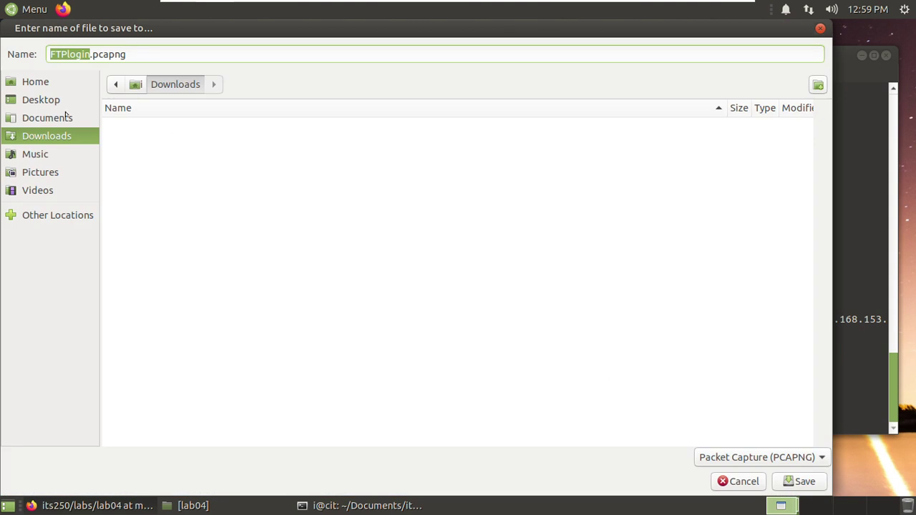
click(66, 115)
click(126, 126)
double_click(125, 126)
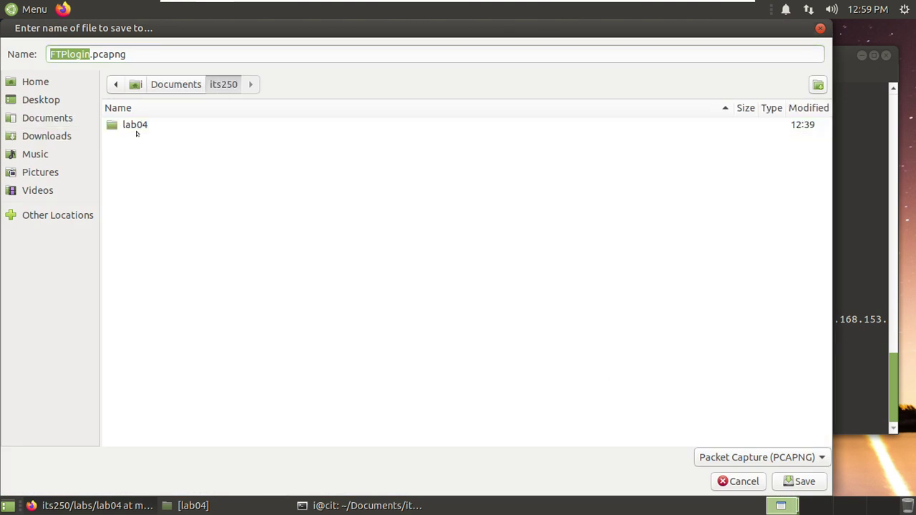
double_click(138, 128)
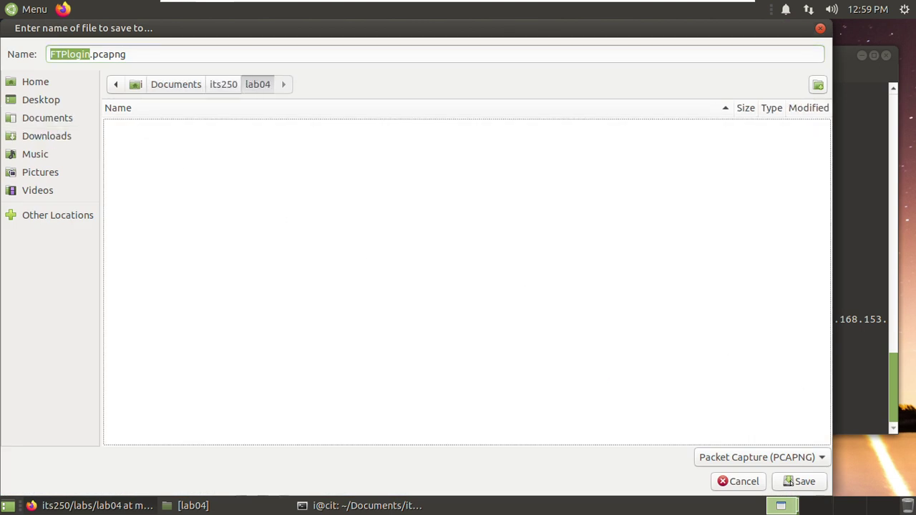
click(801, 481)
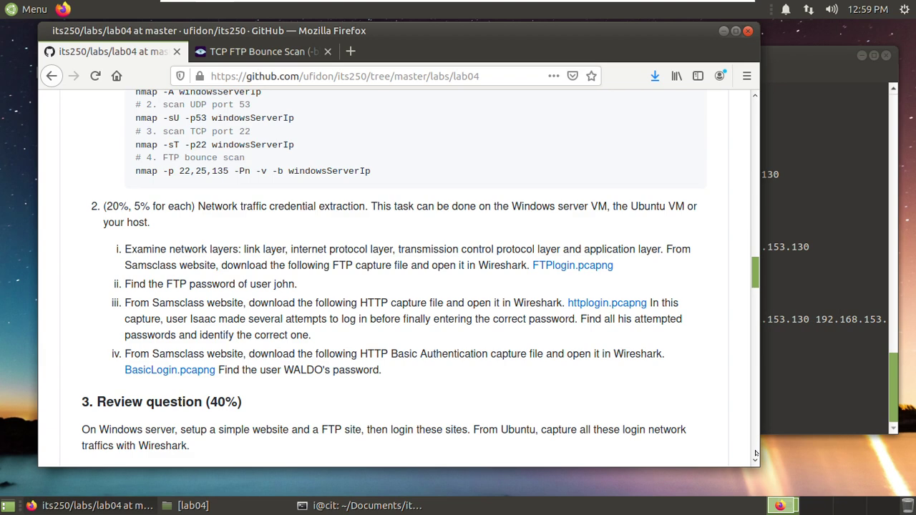
- Save the httpLogin.pcapng and BasicLogin.pcapng links into the same lab04 folder
right_click(603, 305)
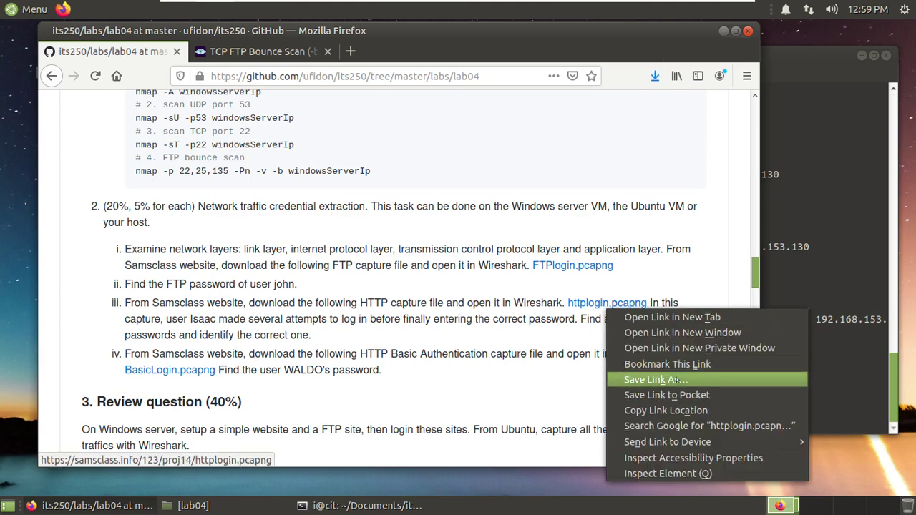
click(676, 381)
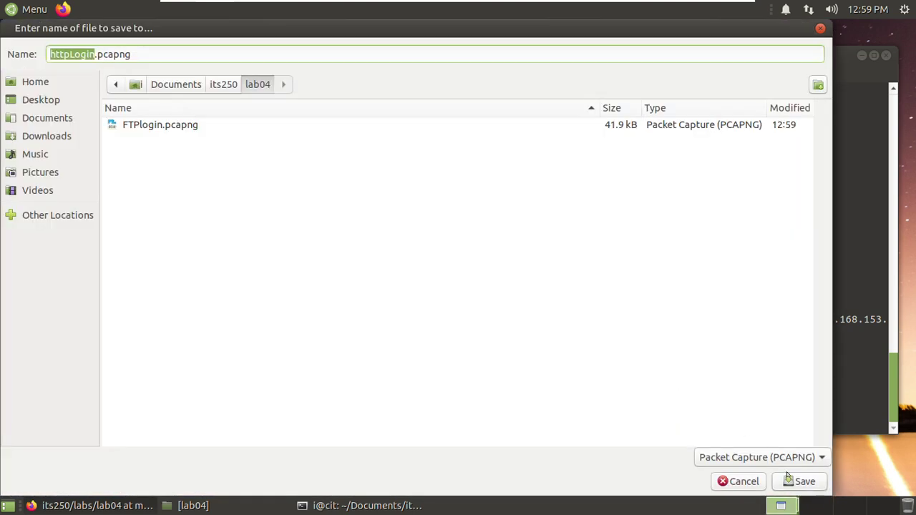
click(798, 480)
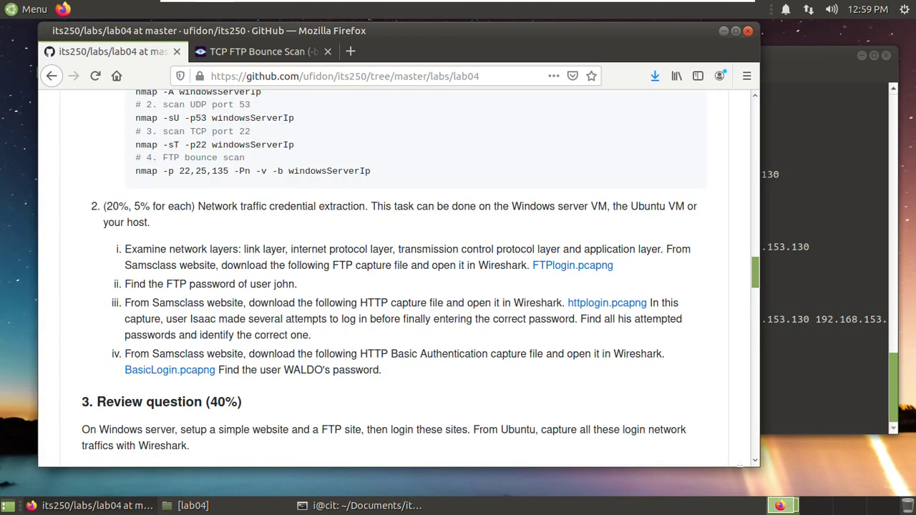
right_click(193, 371)
click(341, 265)
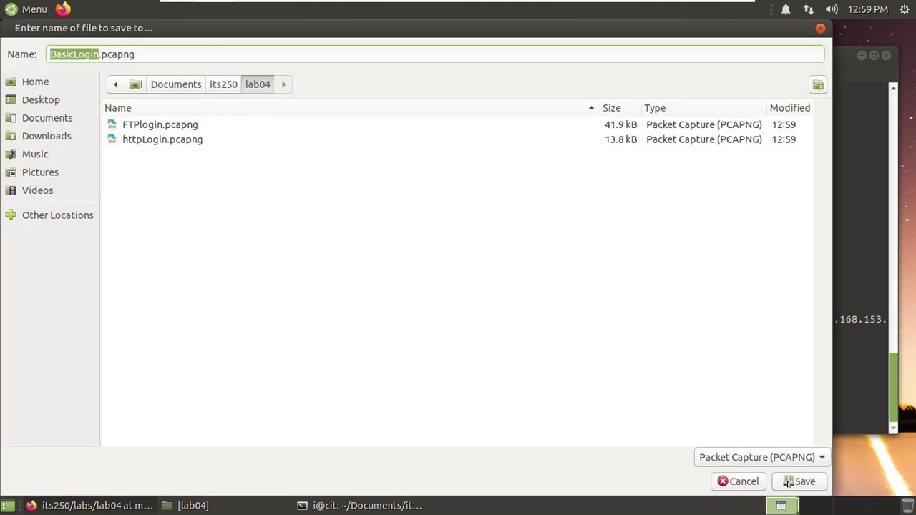
click(786, 482)
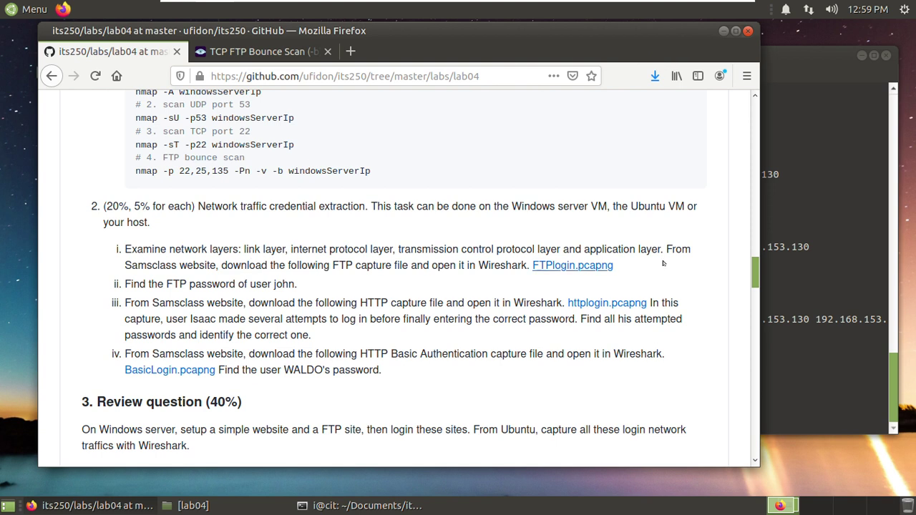
key(alt+Tab)
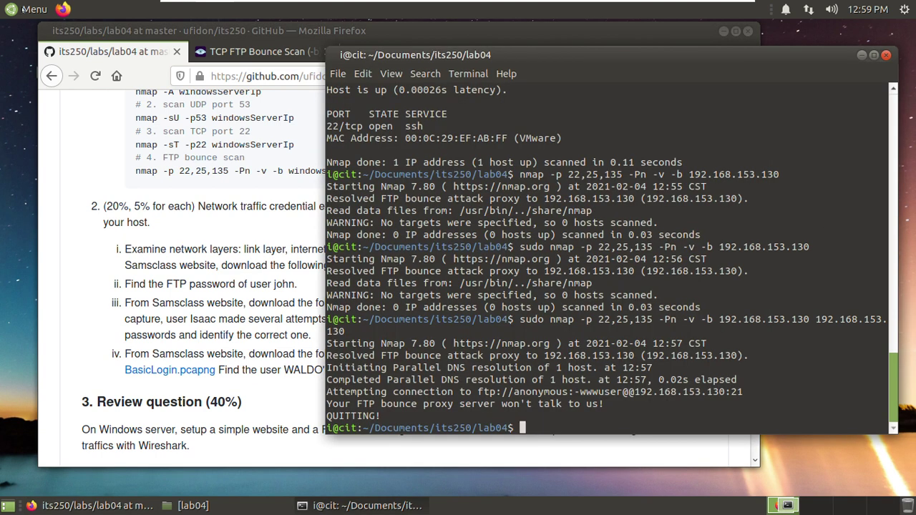
- Launch Wireshark from the application menu
click(29, 9)
text(wi)
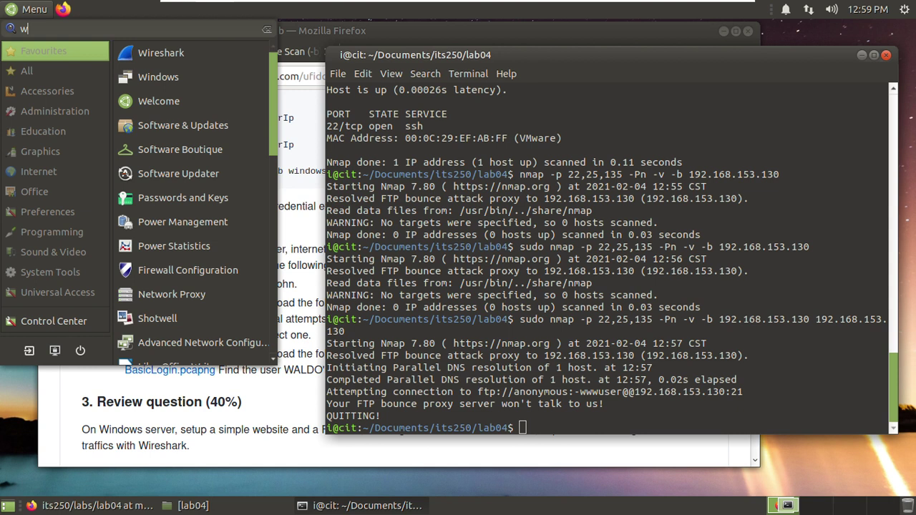
click(159, 59)
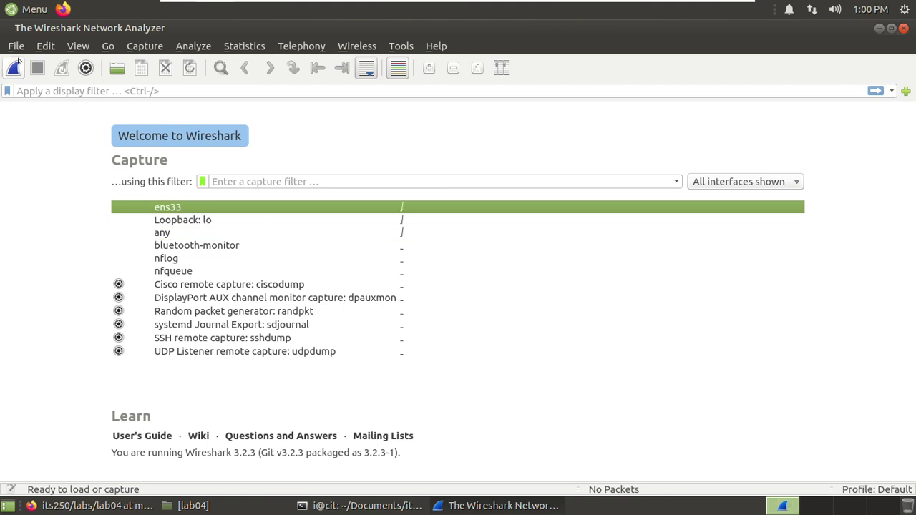
- Open FTPlogin.pcapng from /home/i/Documents/its250/lab04
click(15, 47)
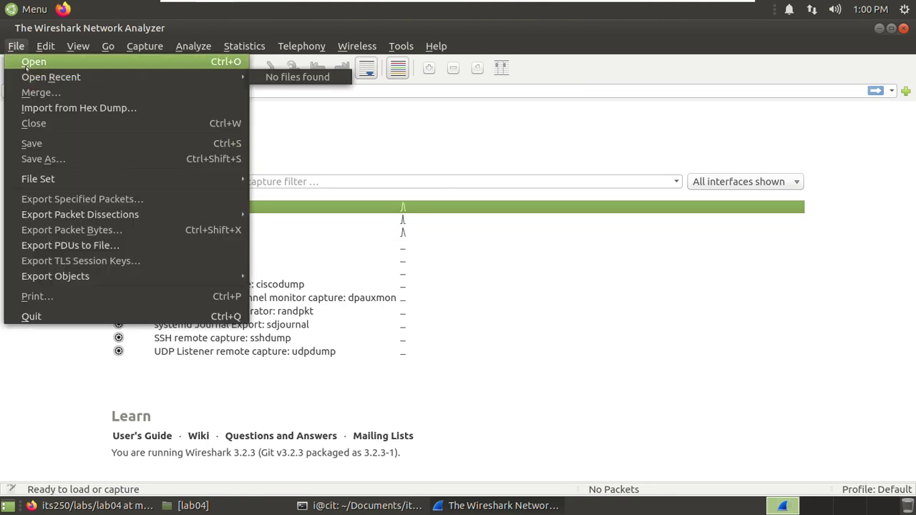
click(31, 62)
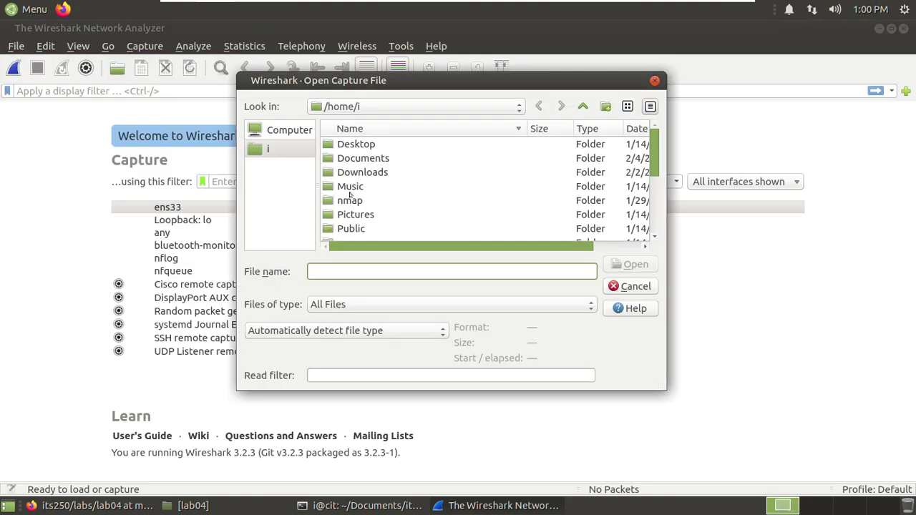
double_click(360, 163)
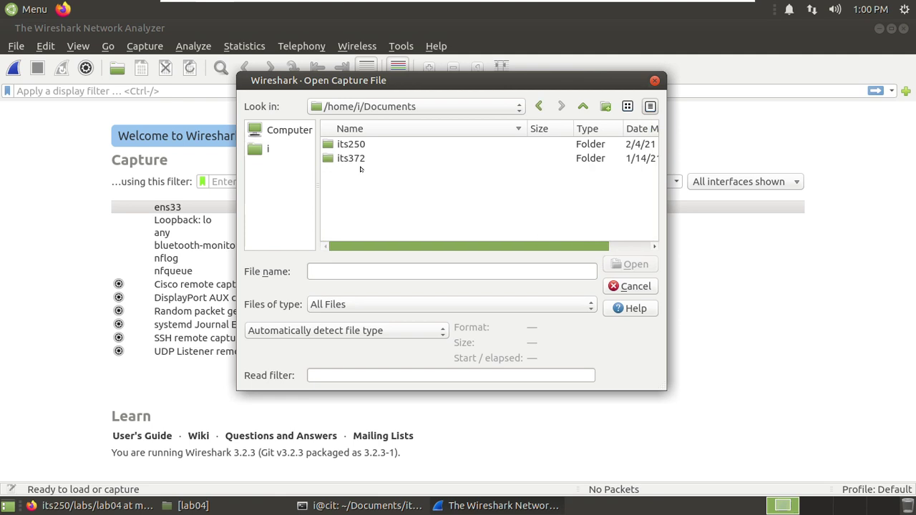
double_click(352, 145)
double_click(356, 147)
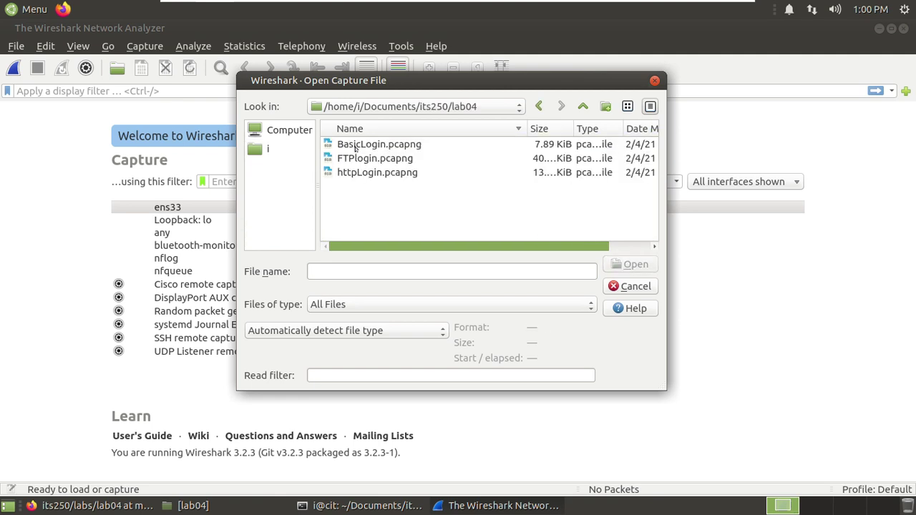
click(398, 158)
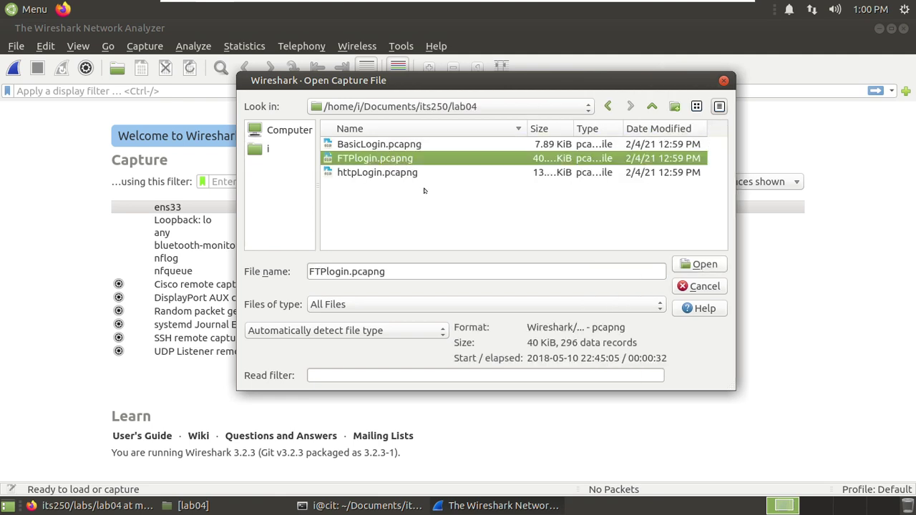
click(692, 269)
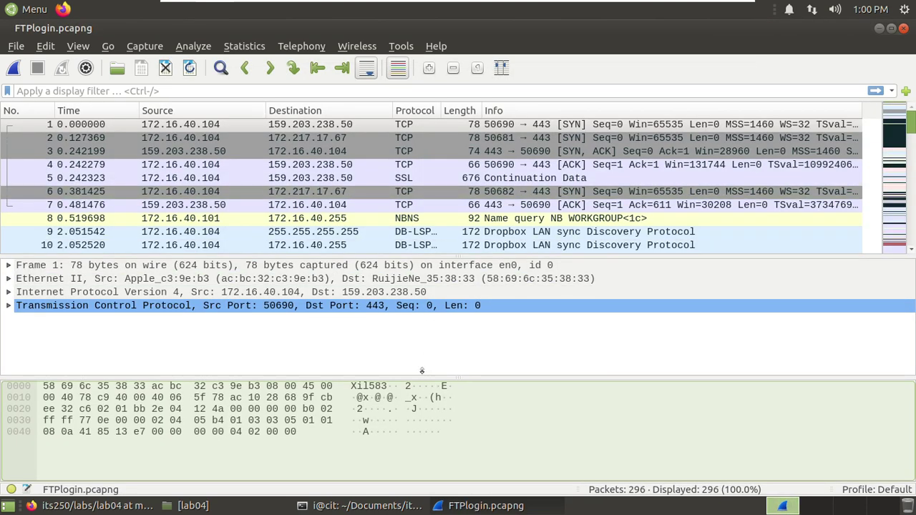
- Shrink the Wireshark window and expand packet 1's Ethernet II and IPv4 layers
drag(160, 28, 432, 55)
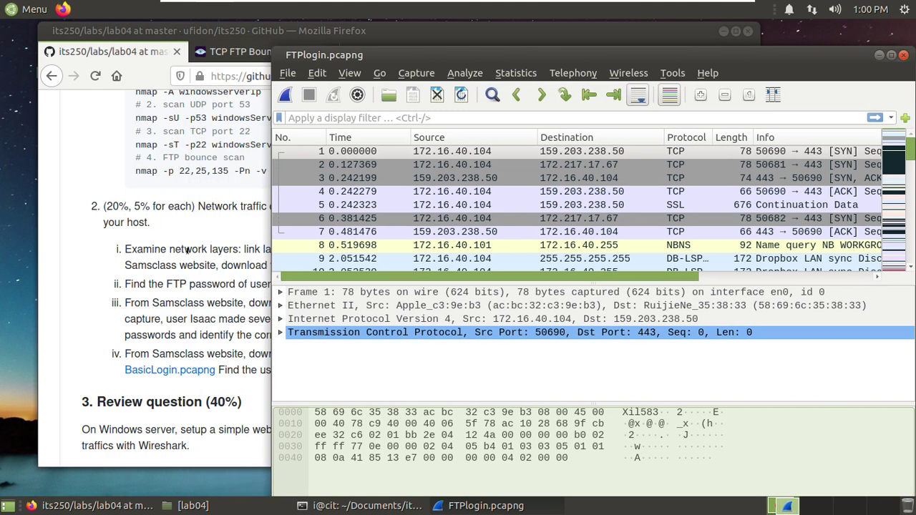
click(280, 306)
click(279, 359)
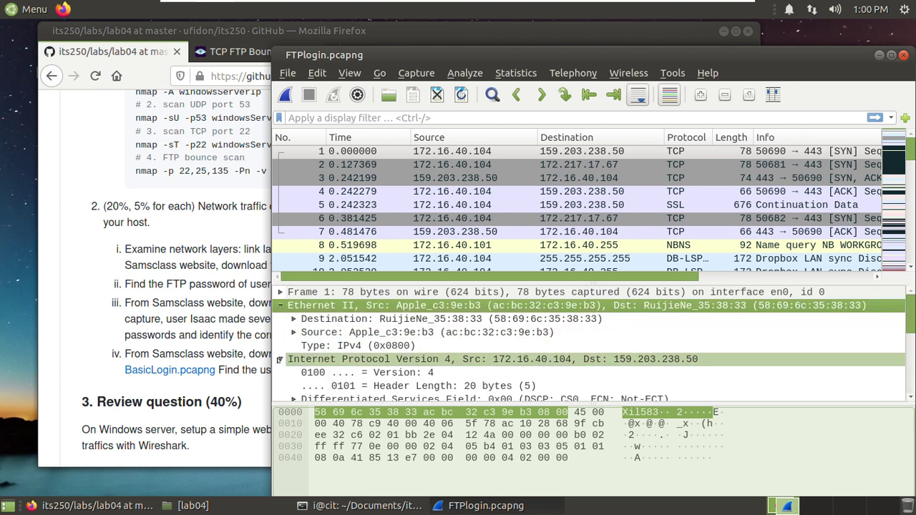
scroll(396, 359, down, 3)
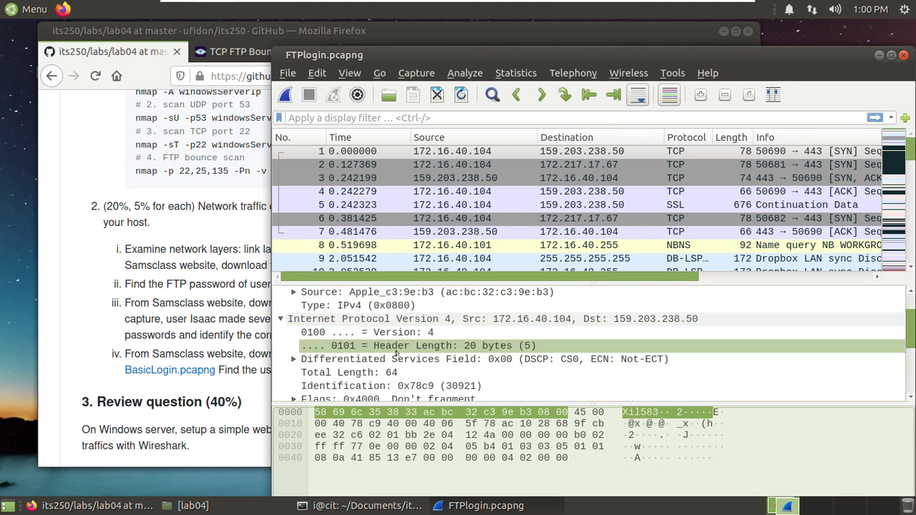
scroll(351, 345, down, 1)
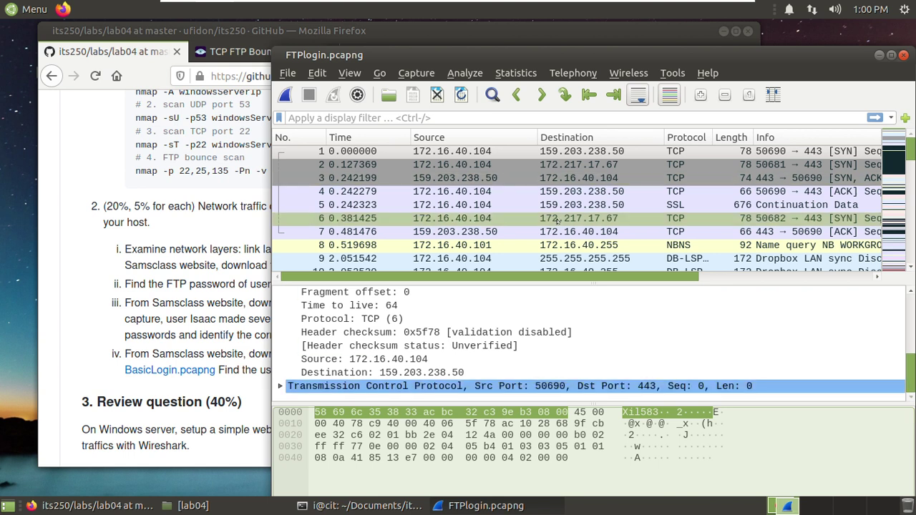
scroll(600, 205, down, 4)
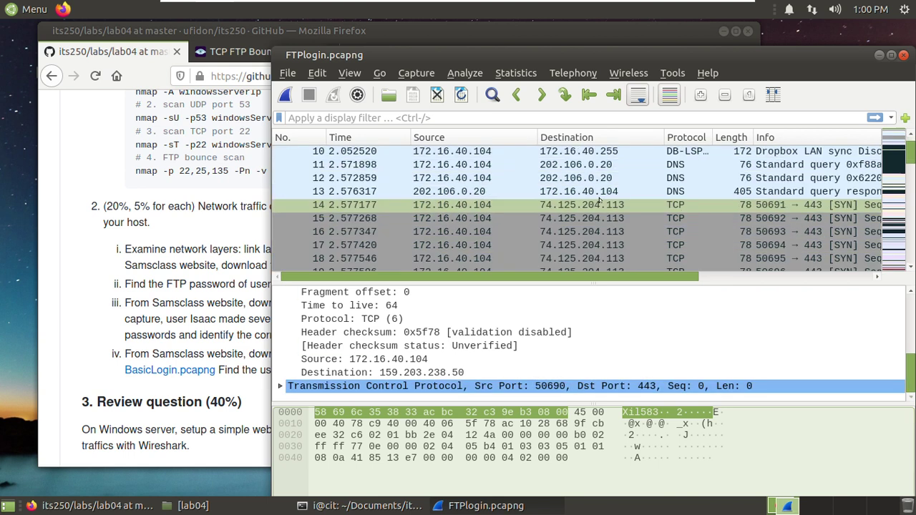
scroll(599, 203, down, 2)
scroll(605, 186, up, 3)
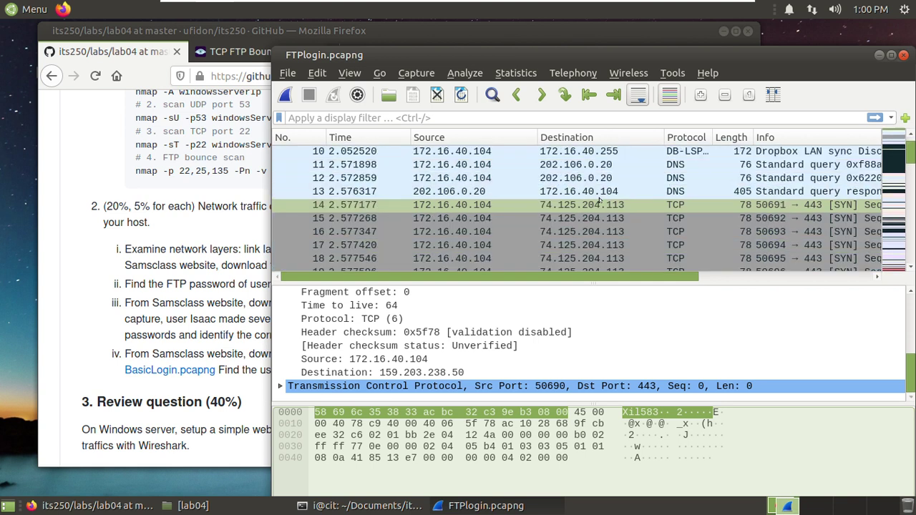
- Select DNS query packet 12 and expand its User Datagram Protocol and Domain Name System details
click(606, 177)
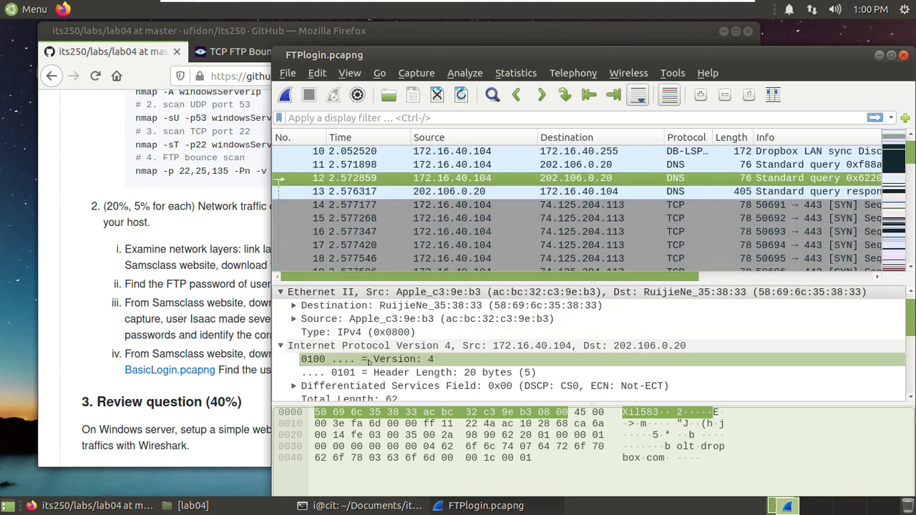
scroll(369, 361, down, 4)
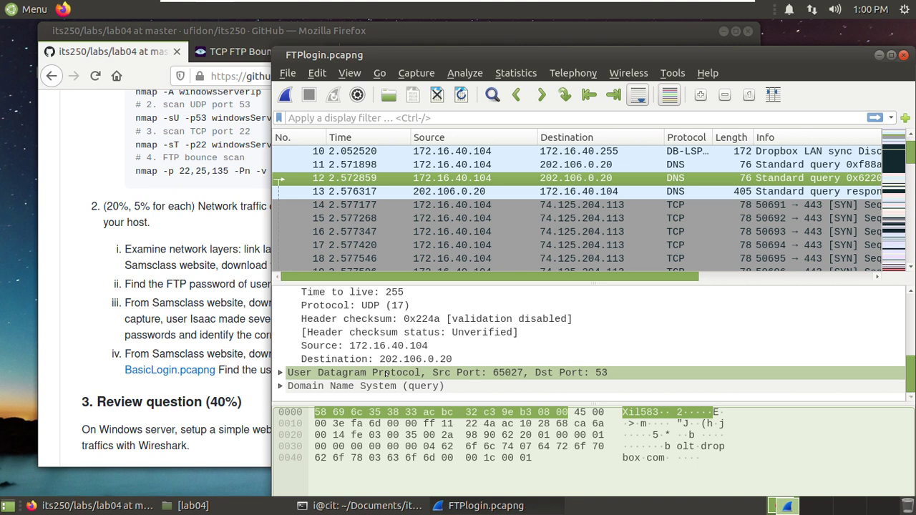
click(279, 372)
scroll(341, 346, down, 1)
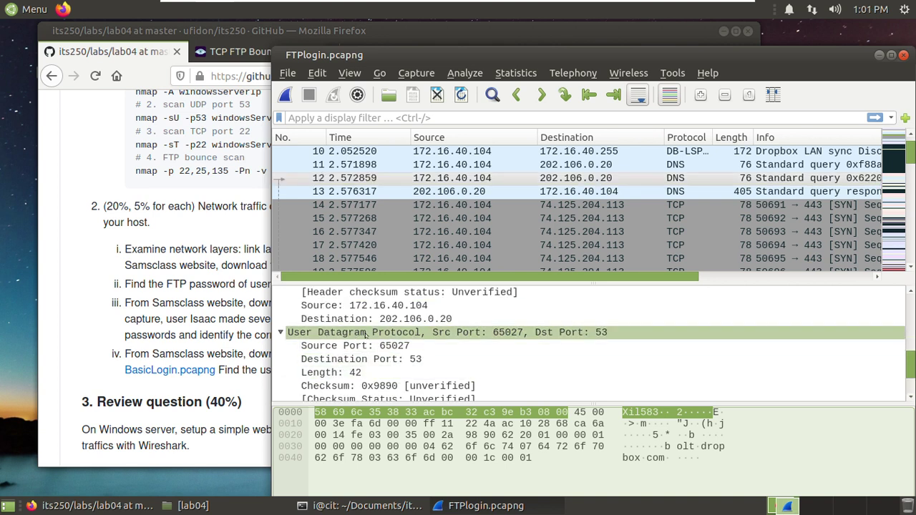
scroll(413, 346, down, 2)
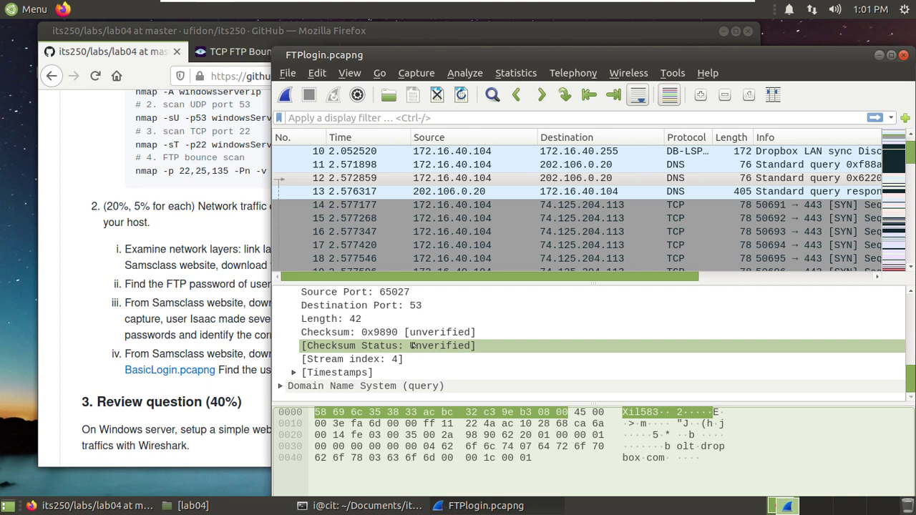
click(279, 387)
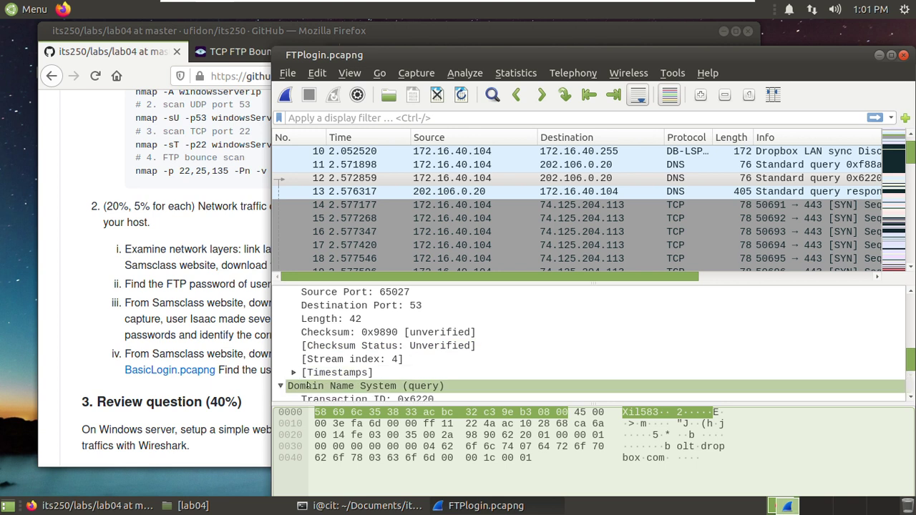
scroll(343, 372, down, 2)
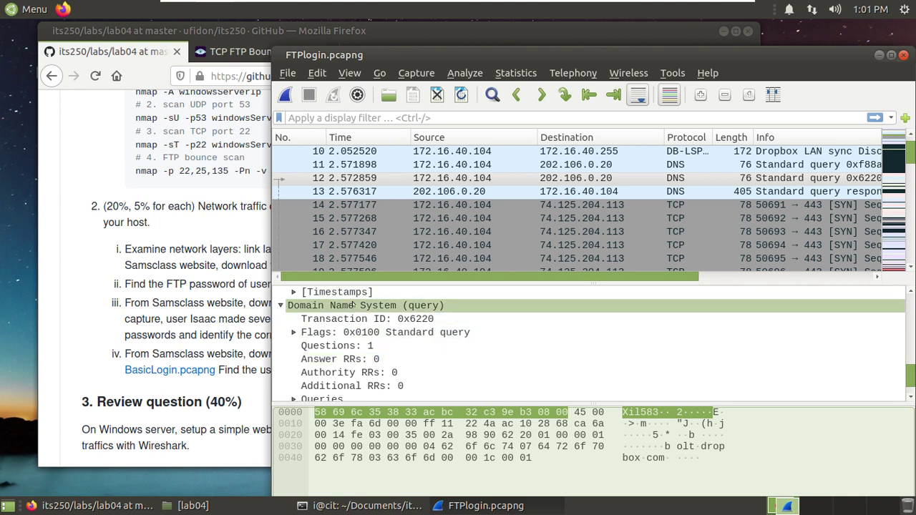
click(144, 249)
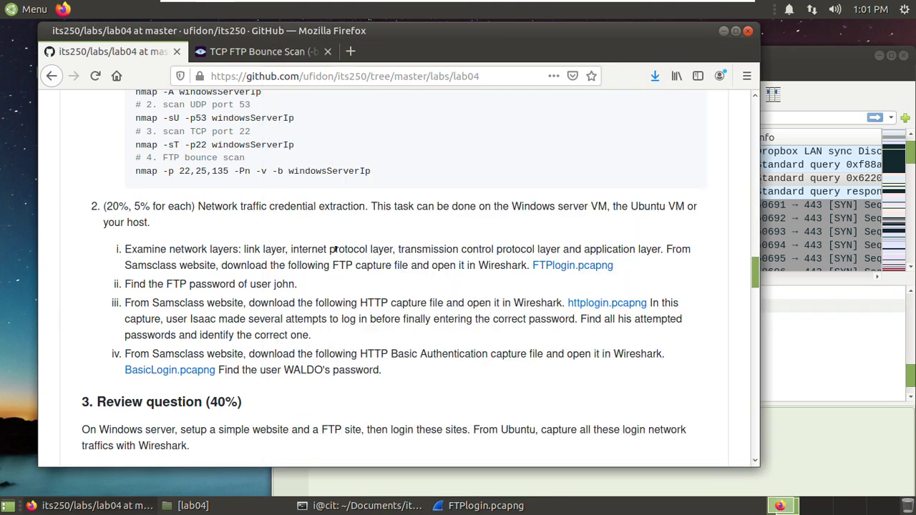
scroll(336, 250, up, 6)
scroll(351, 248, up, 10)
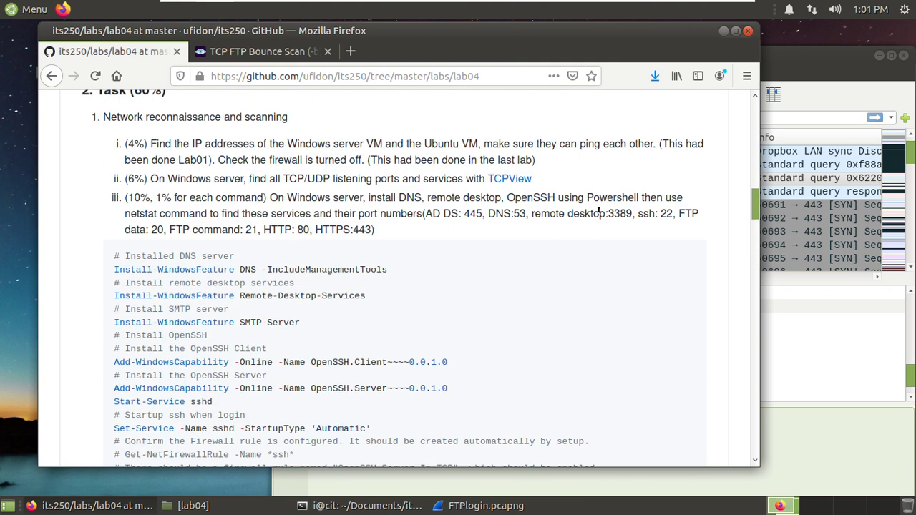
scroll(413, 273, up, 10)
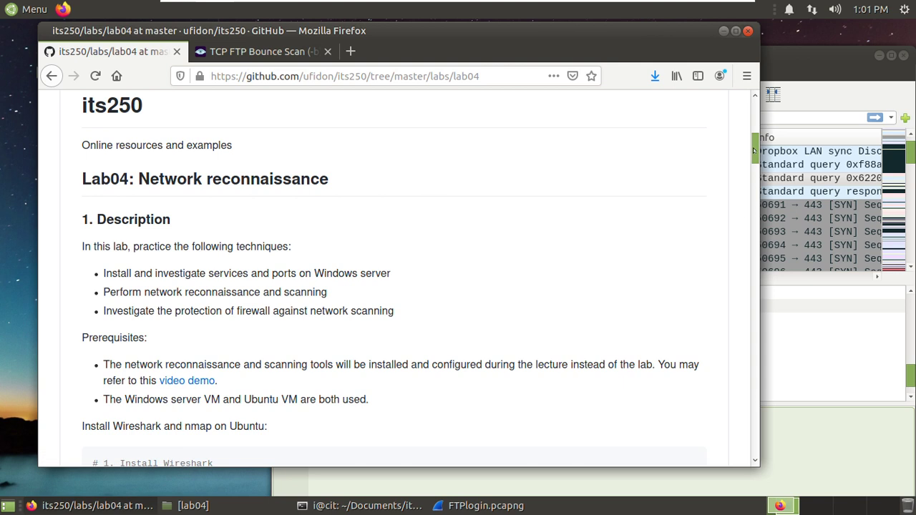
drag(754, 152, 735, 281)
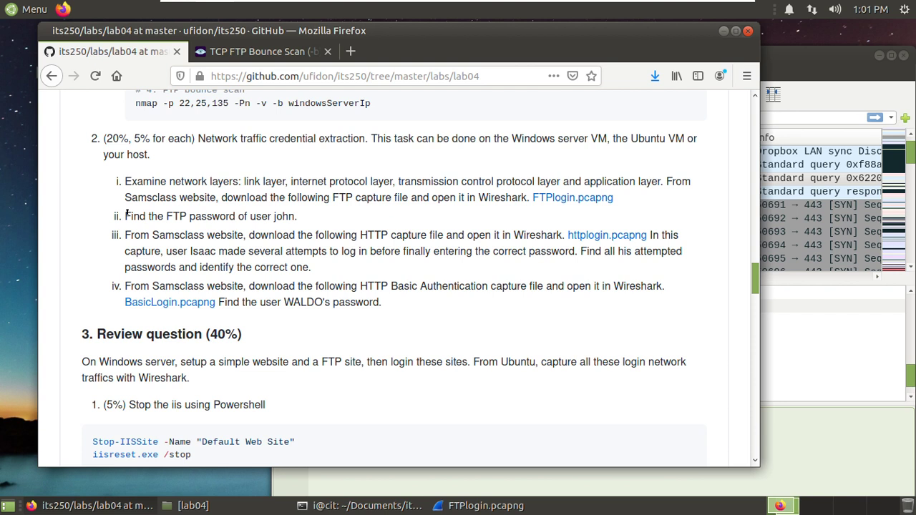
drag(163, 215, 259, 216)
click(284, 215)
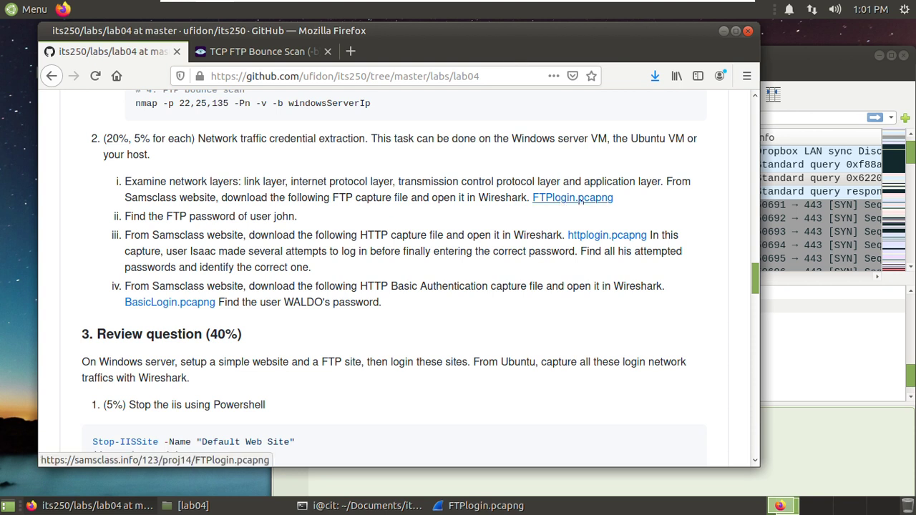
click(788, 68)
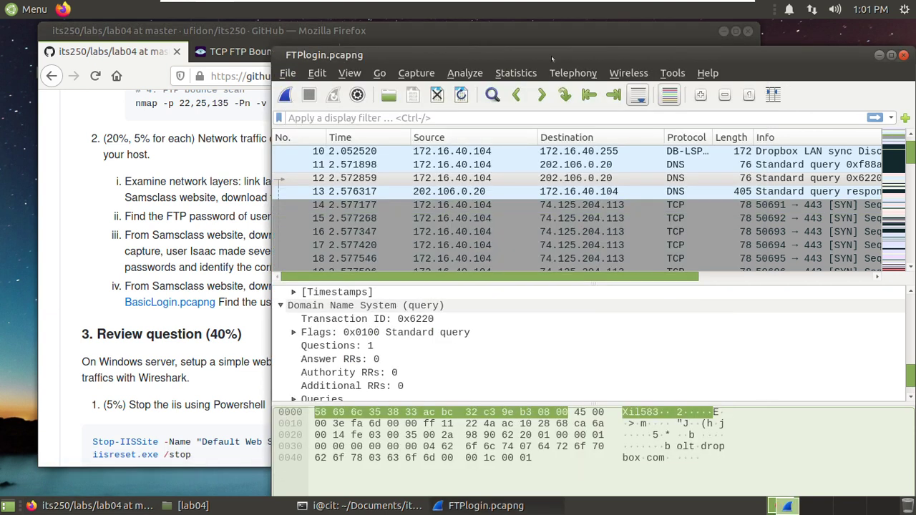
drag(551, 58, 542, 59)
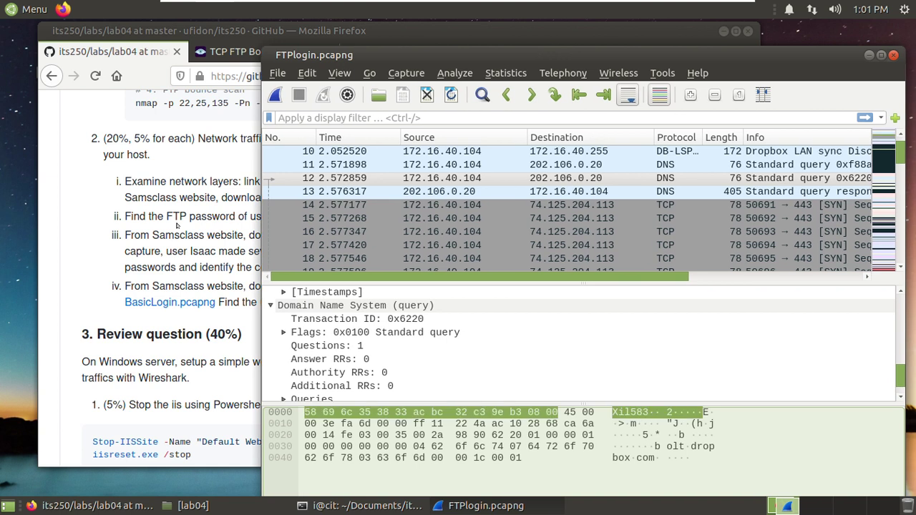
click(172, 216)
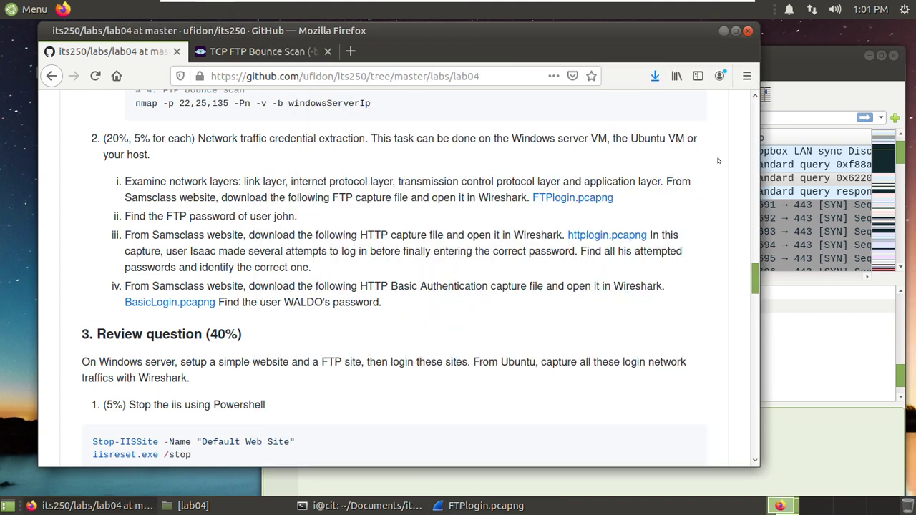
click(774, 55)
drag(610, 55, 581, 61)
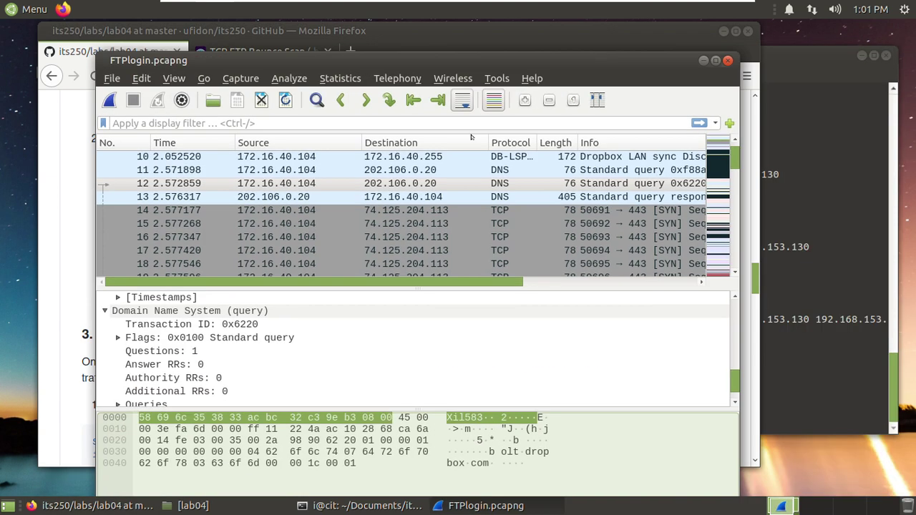
- Apply the ftp display filter and widen the Wireshark window on both sides
click(364, 120)
text(ftp)
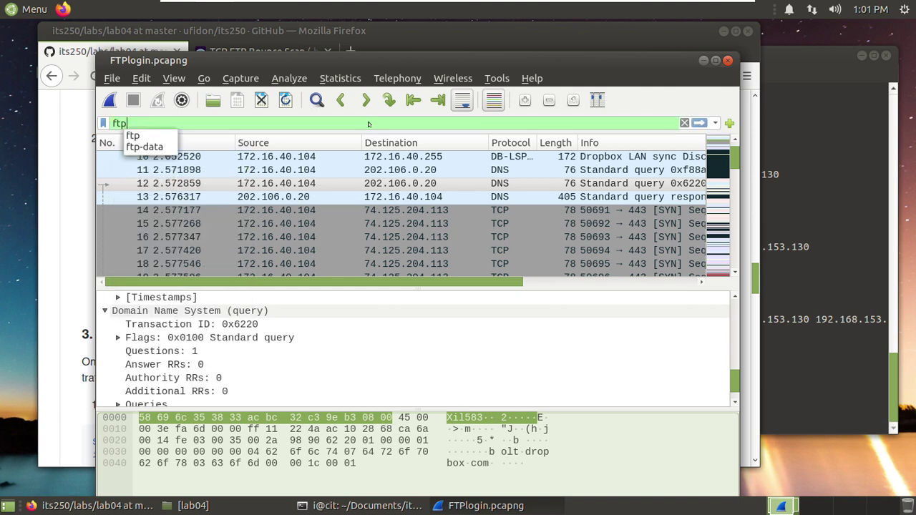
key(Return)
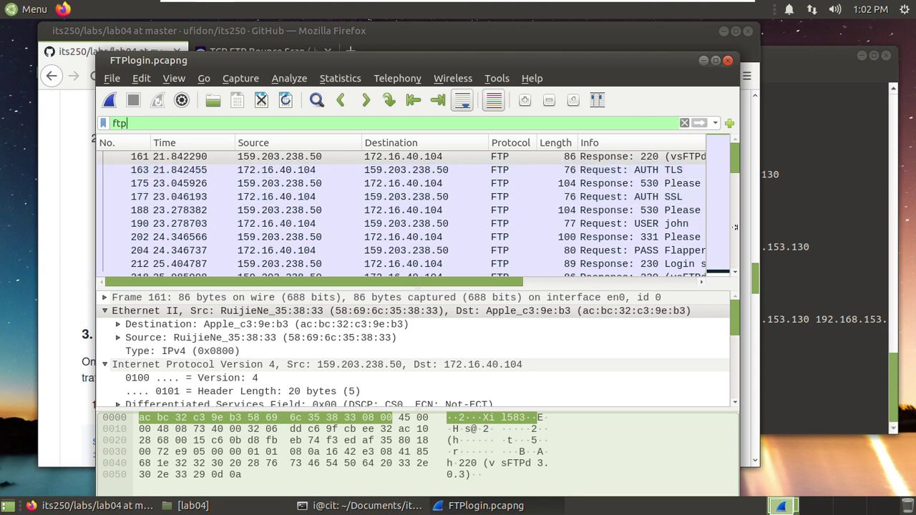
drag(735, 226, 868, 226)
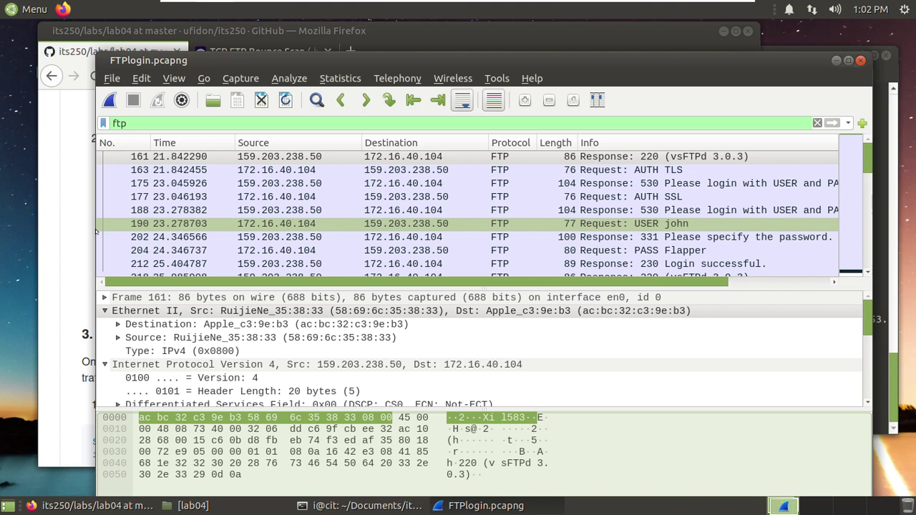
drag(91, 225, 41, 225)
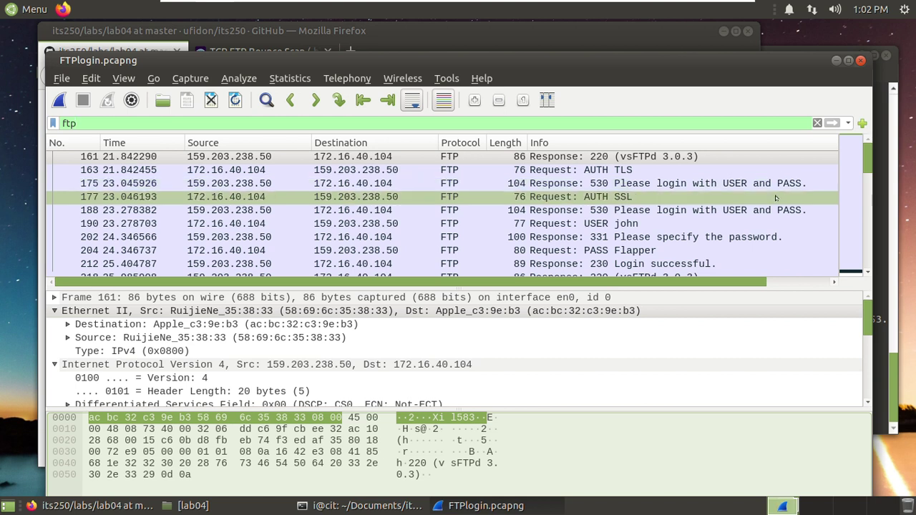
- Inspect both logins' USER, PASS and Login successful packets, then return to the lab instructions
click(605, 224)
click(656, 250)
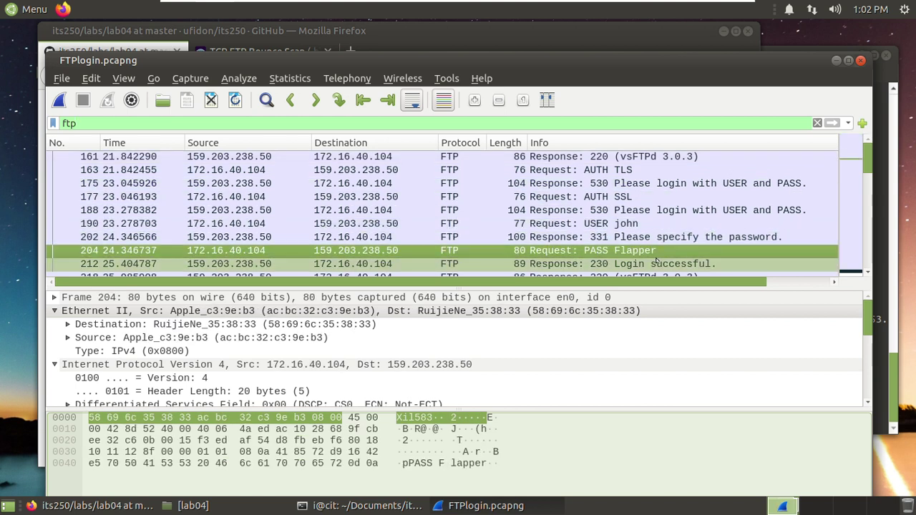
click(630, 265)
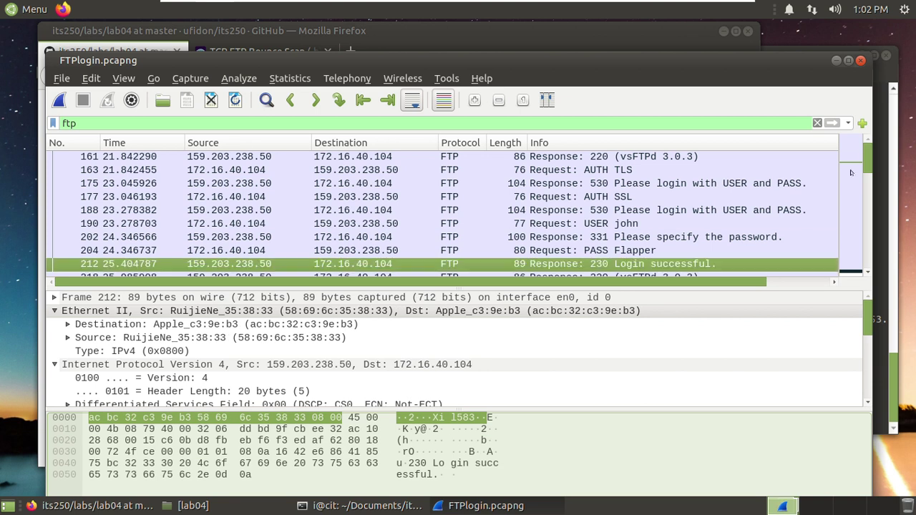
drag(862, 165, 866, 191)
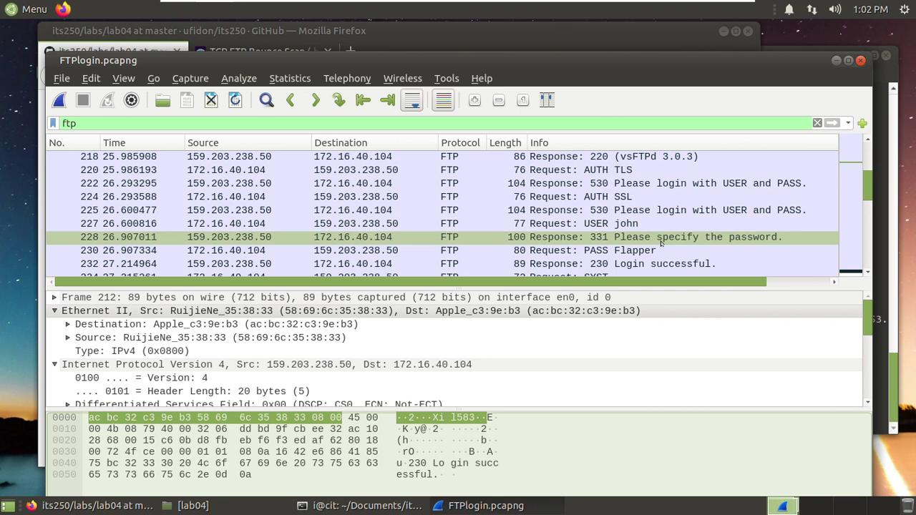
click(634, 225)
click(624, 252)
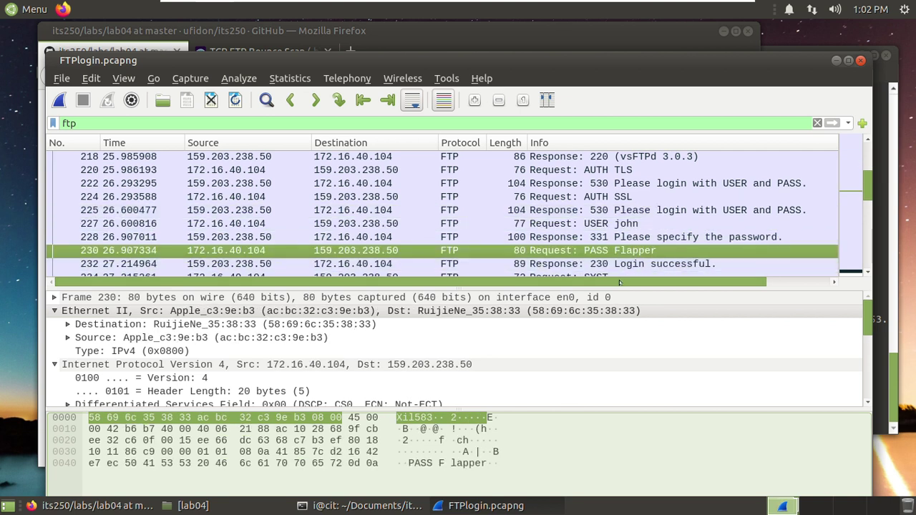
drag(866, 192, 864, 269)
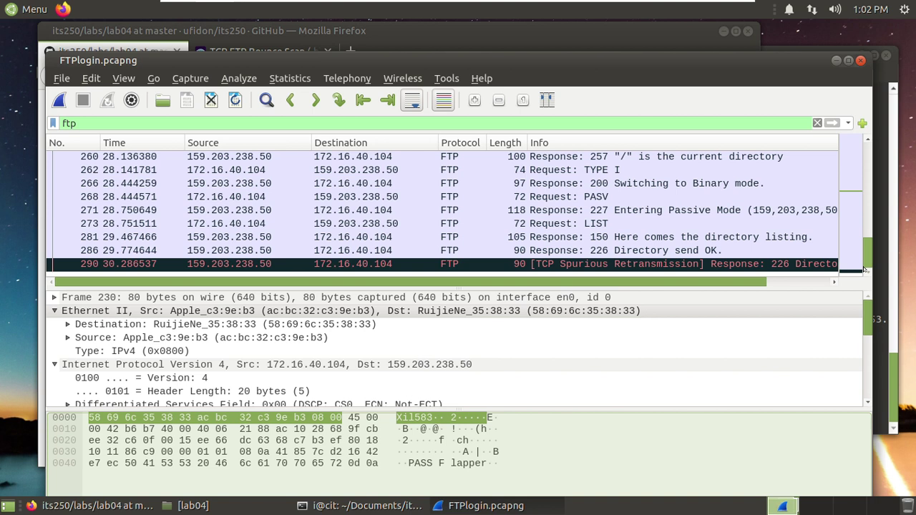
drag(864, 269, 859, 197)
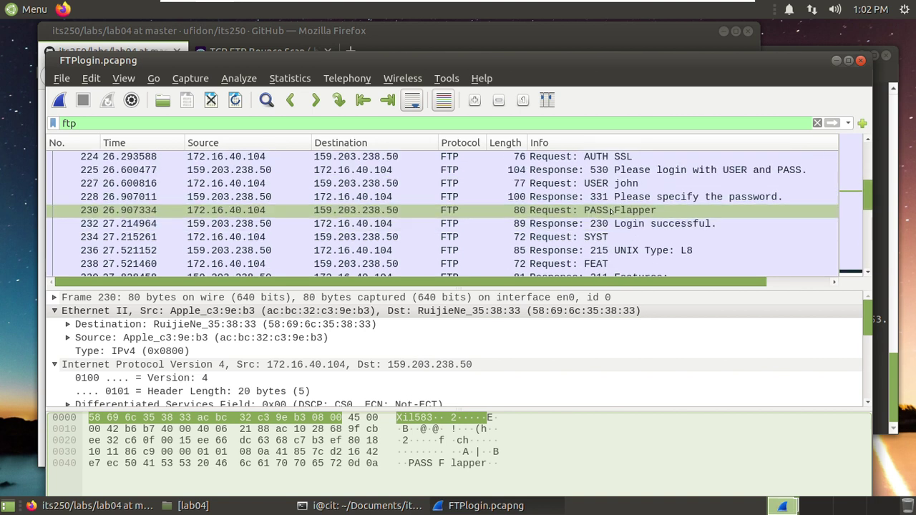
click(374, 30)
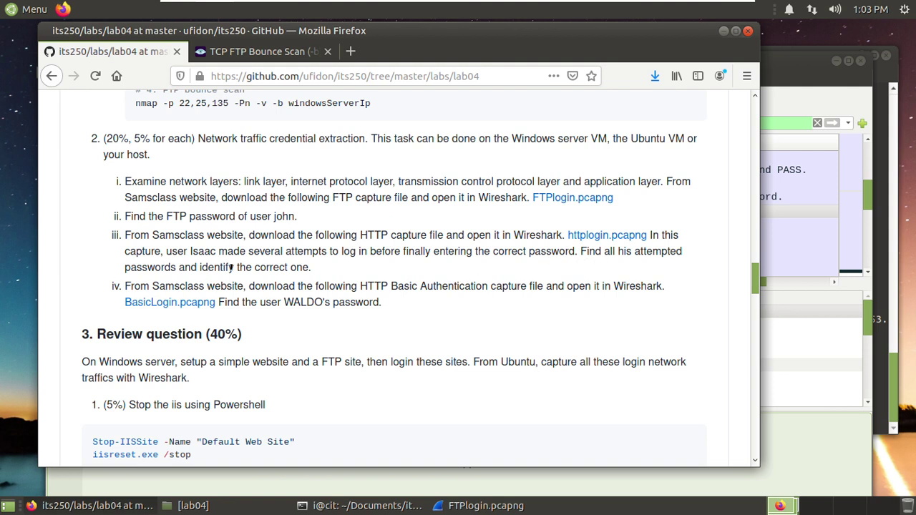
- Highlight the task to find every attempted httplogin.pcapng password and the correct one
drag(209, 267, 322, 269)
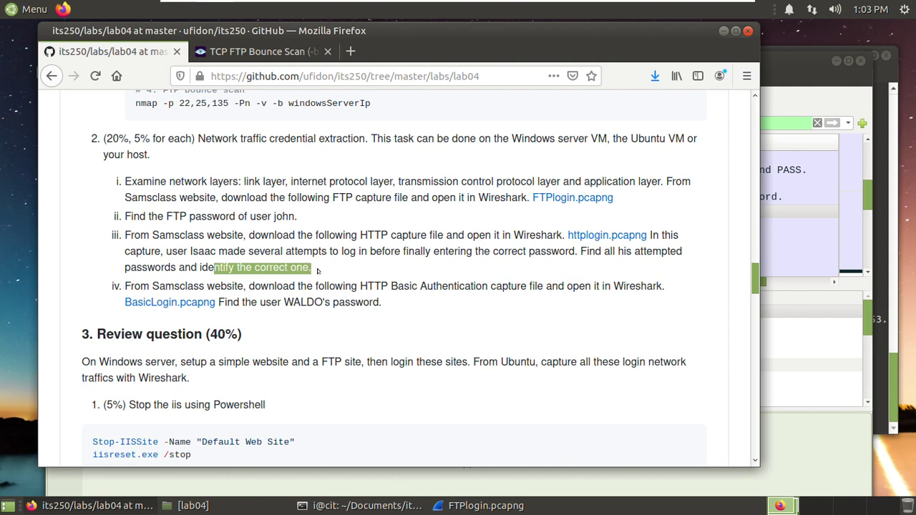
click(339, 229)
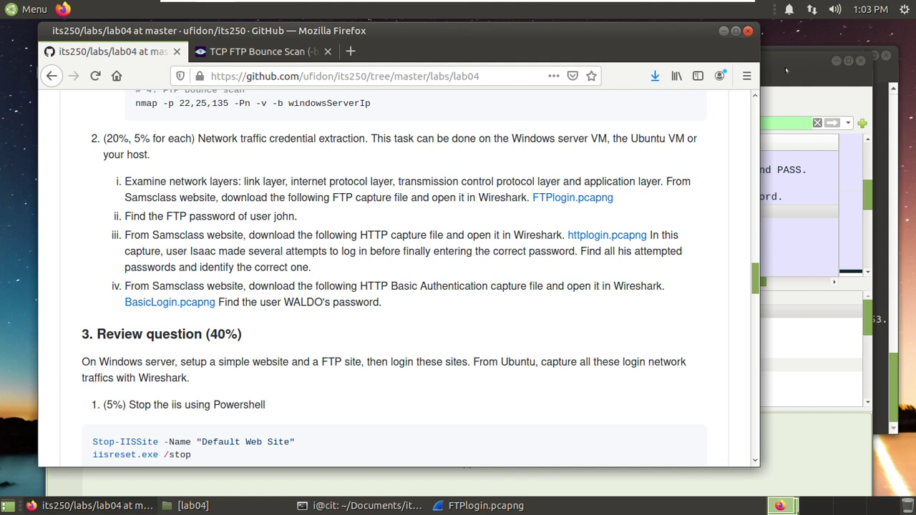
- Close the FTPLogin capture in Wireshark
click(811, 66)
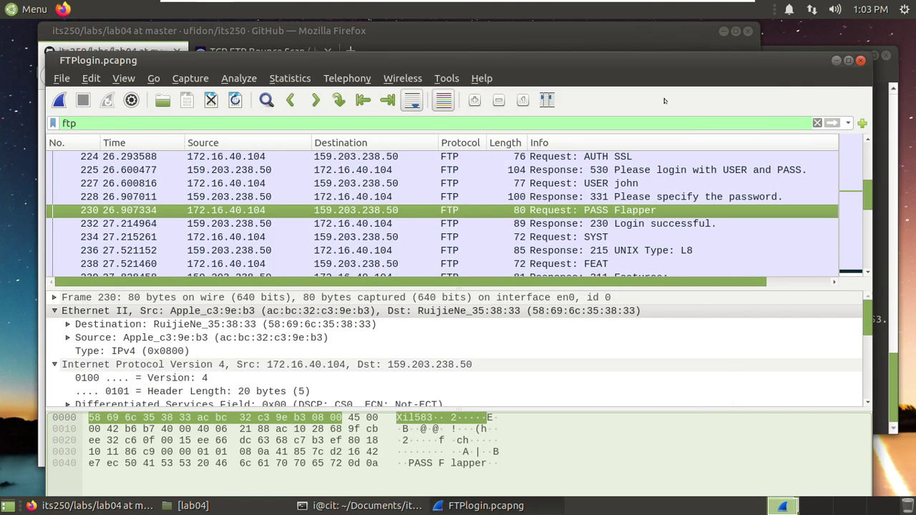
click(57, 81)
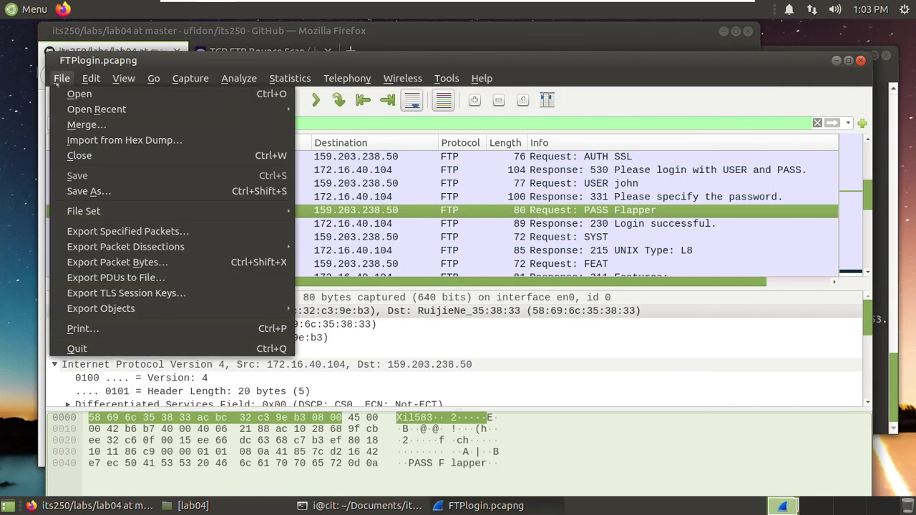
click(75, 156)
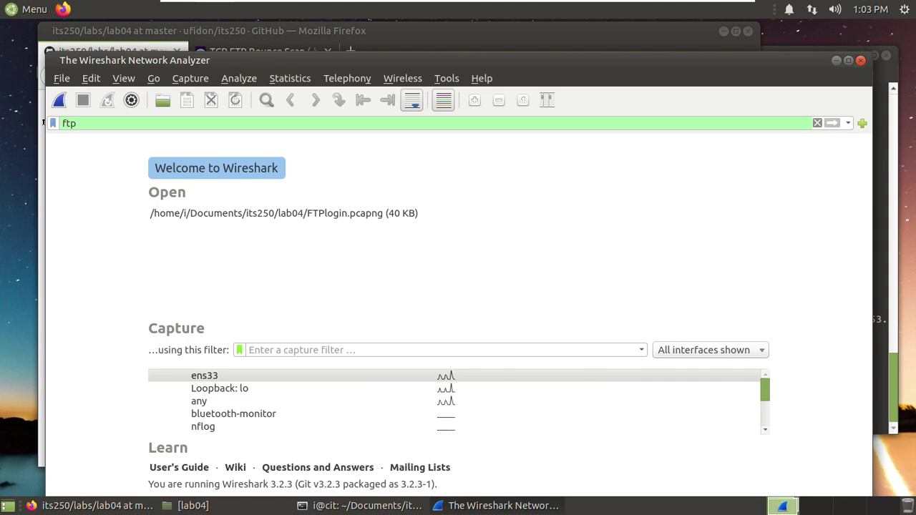
- Open httpLogin.pcapng and clear the ftp display filter to list every packet
click(60, 79)
click(78, 92)
click(367, 214)
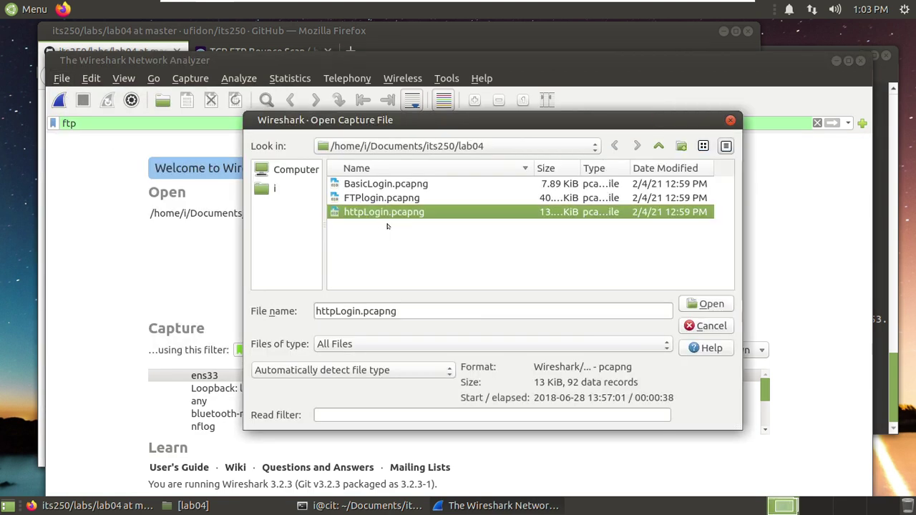
click(711, 304)
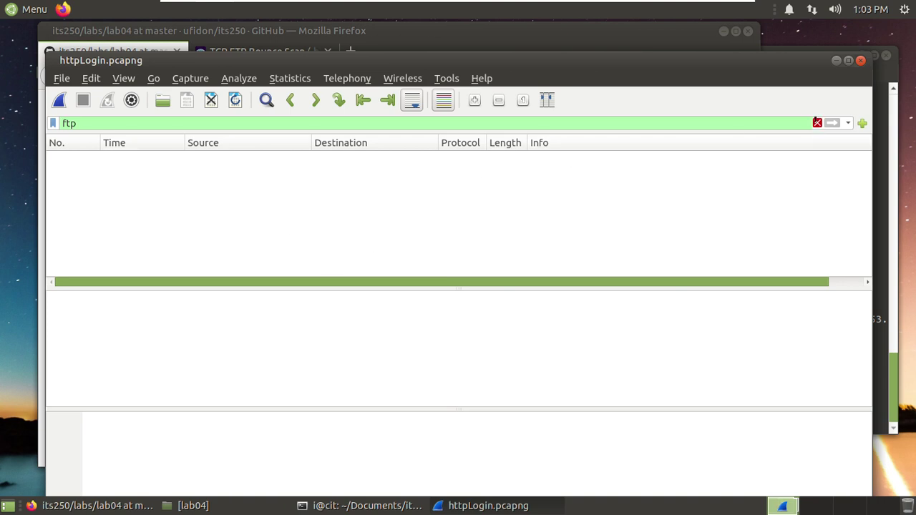
click(816, 123)
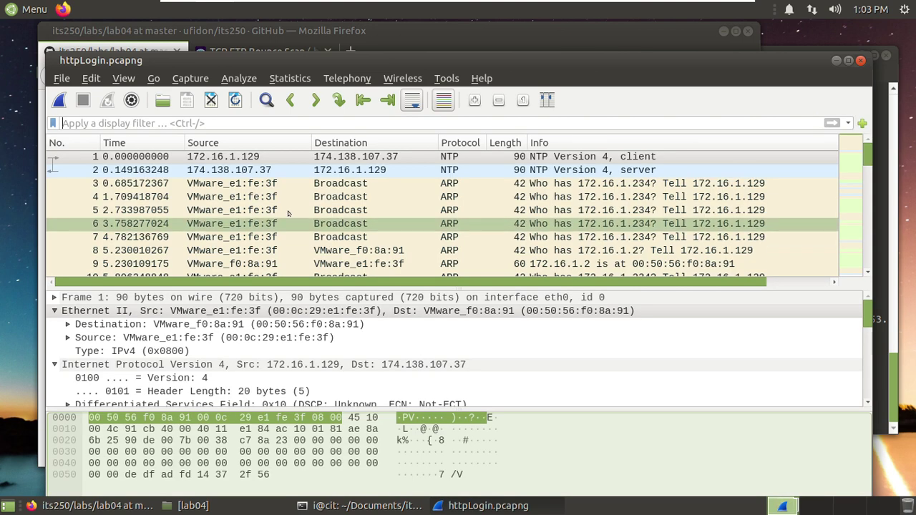
click(310, 122)
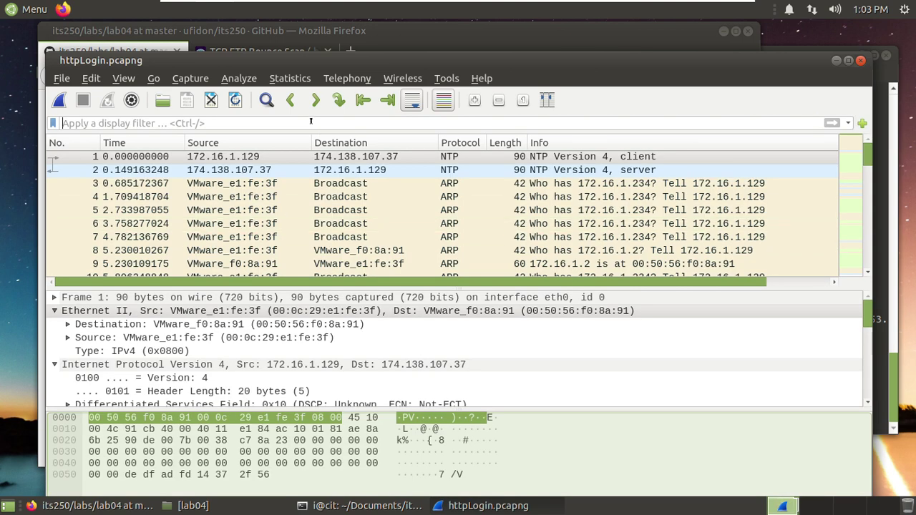
- Filter httpLogin.pcapng to http and enlarge the packet list to show every HTTP packet
text(http)
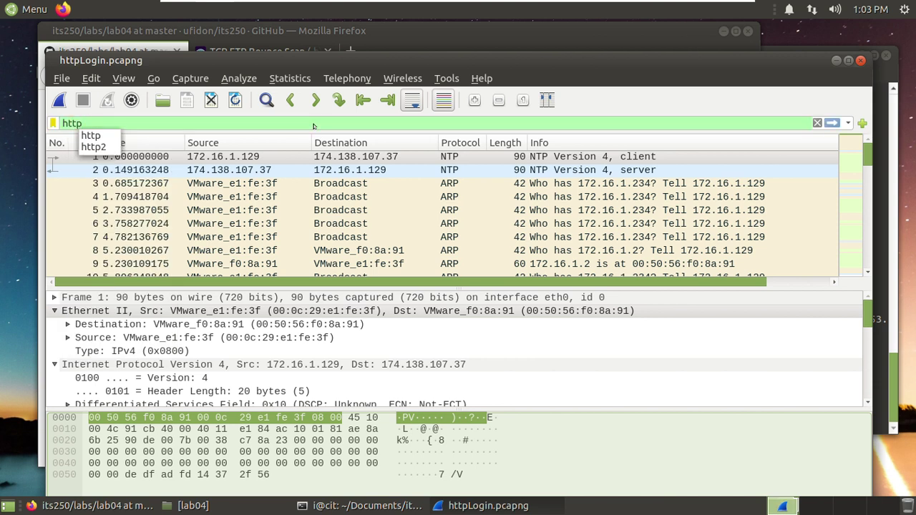
key(Return)
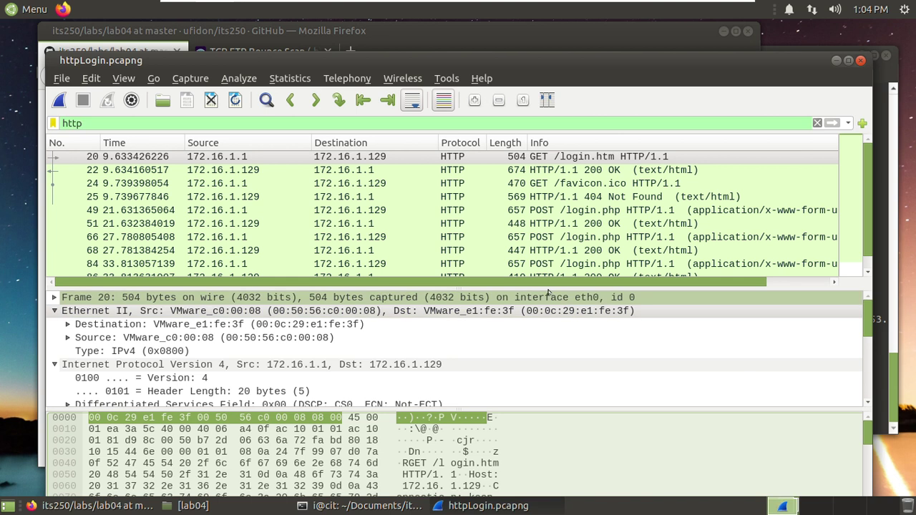
drag(544, 287, 545, 315)
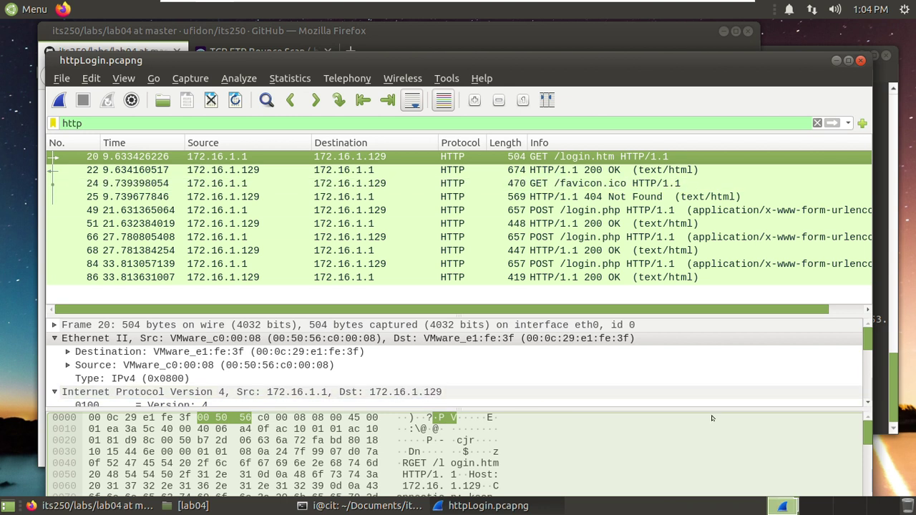
drag(865, 429, 865, 444)
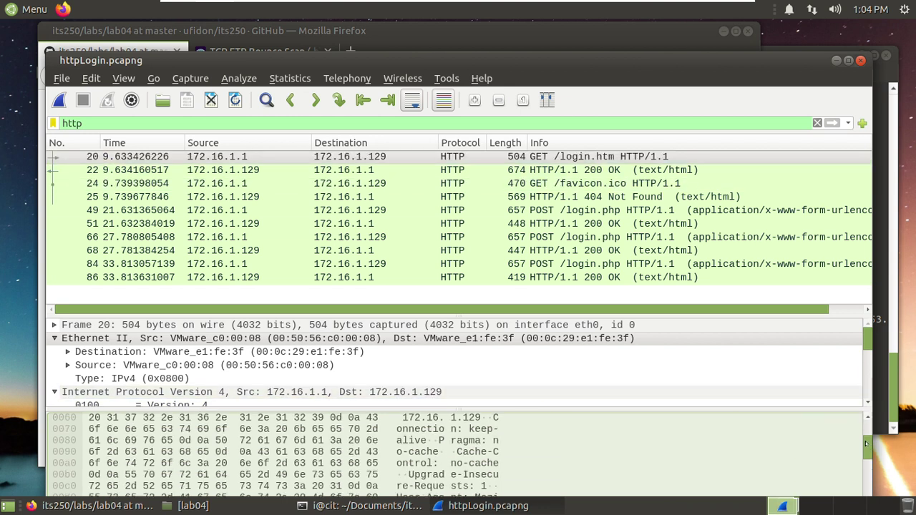
scroll(465, 458, down, 2)
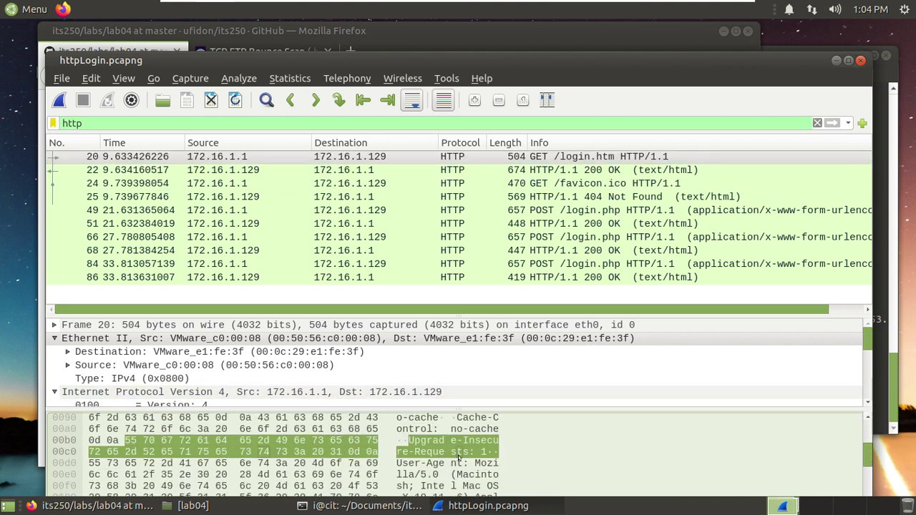
scroll(466, 458, down, 4)
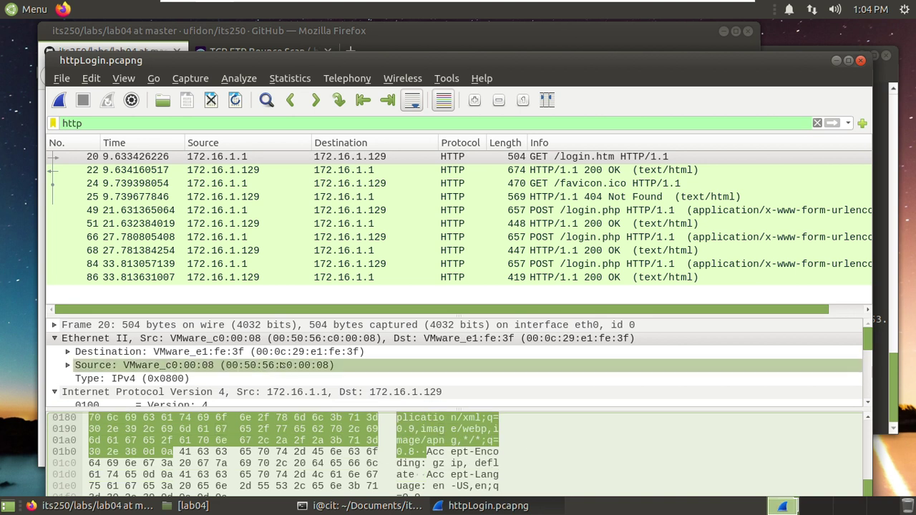
scroll(274, 365, down, 6)
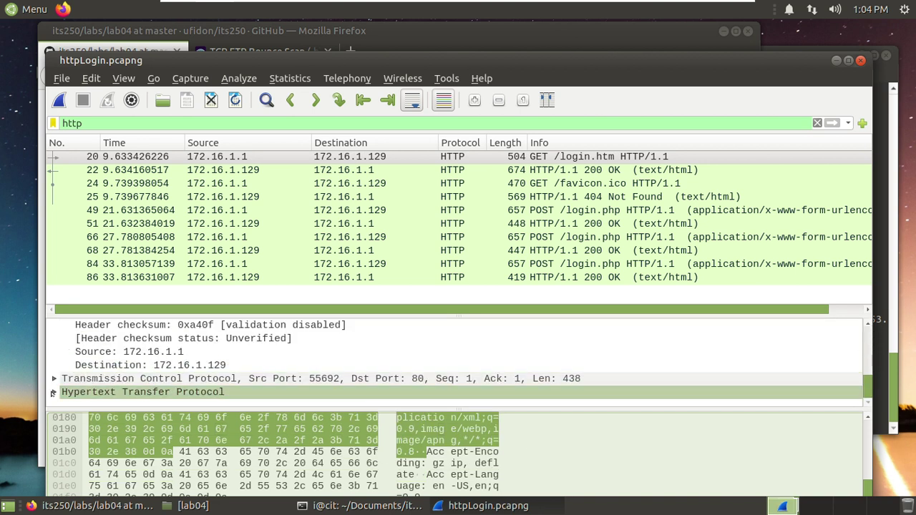
- Expand packet 20's Hypertext Transfer Protocol headers for its GET /login.htm request
click(53, 392)
scroll(206, 387, down, 1)
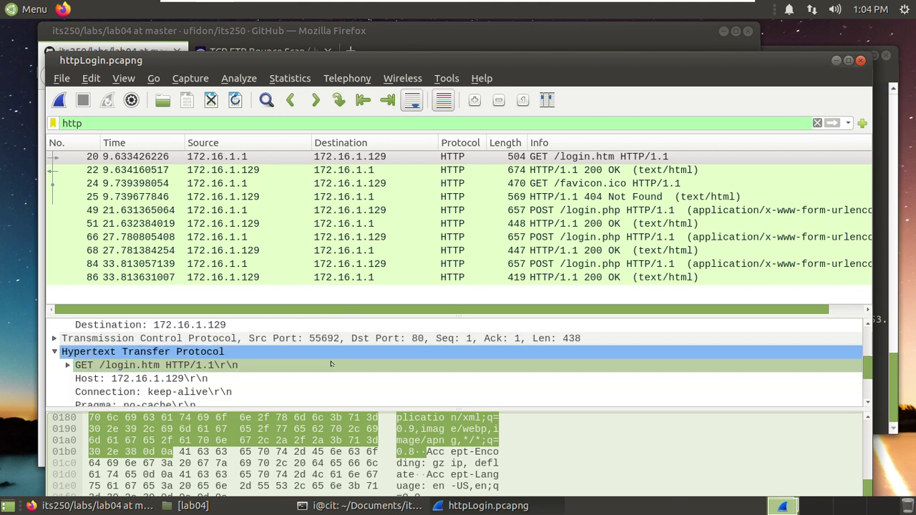
scroll(204, 384, down, 3)
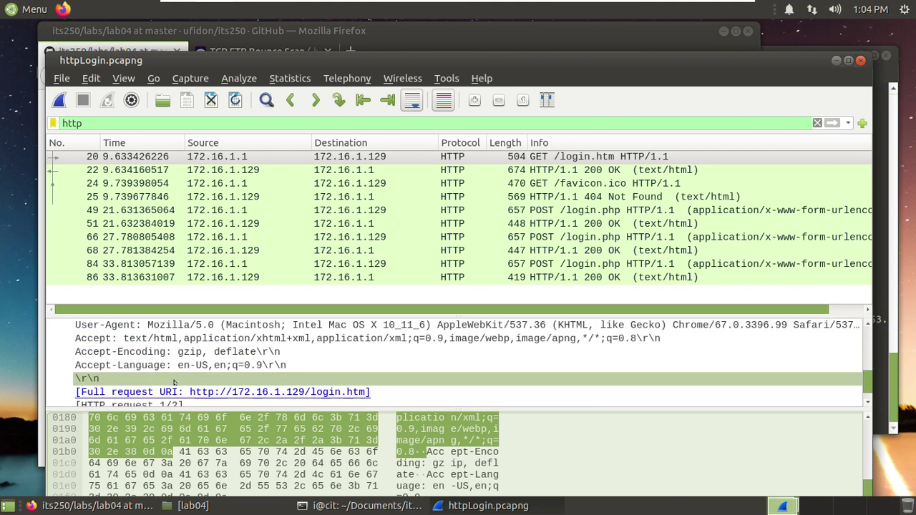
scroll(321, 349, down, 1)
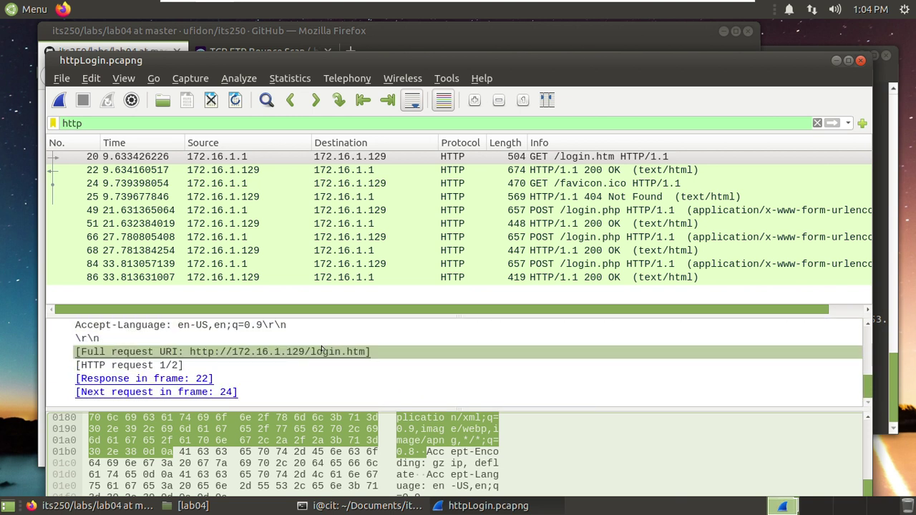
scroll(321, 349, up, 3)
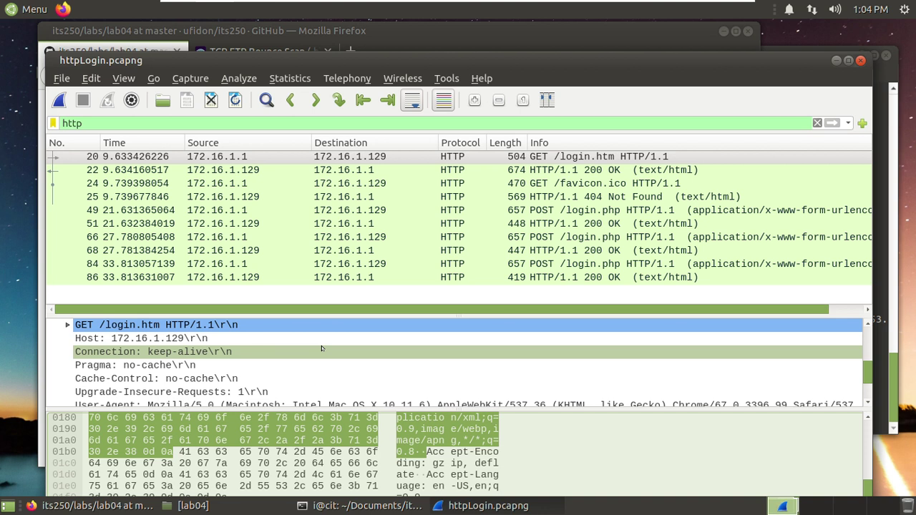
scroll(322, 349, down, 1)
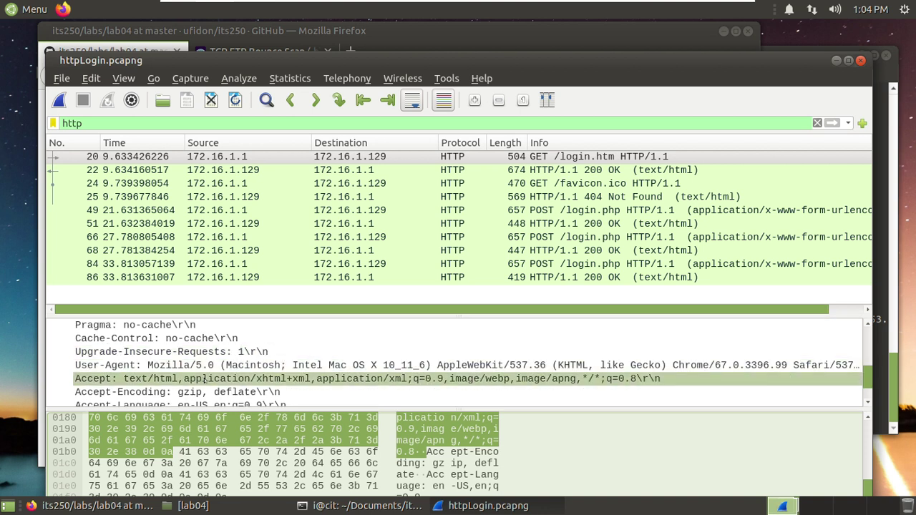
scroll(532, 381, up, 1)
scroll(306, 358, up, 1)
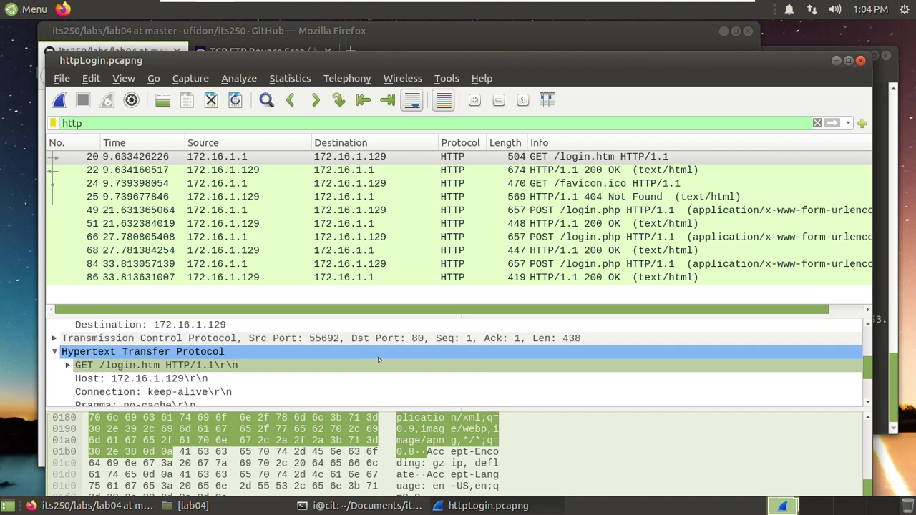
click(306, 354)
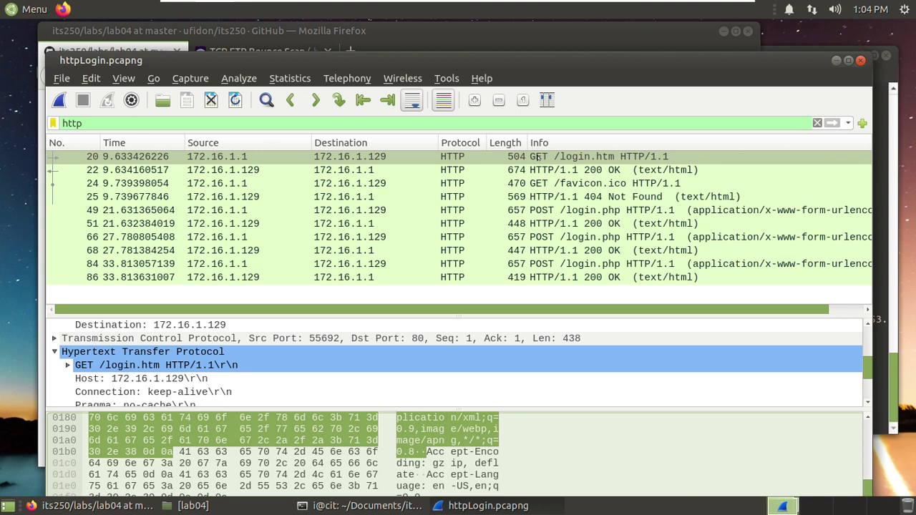
- Open packet 20 in its own window, read its HTTP headers, then close it
double_click(630, 159)
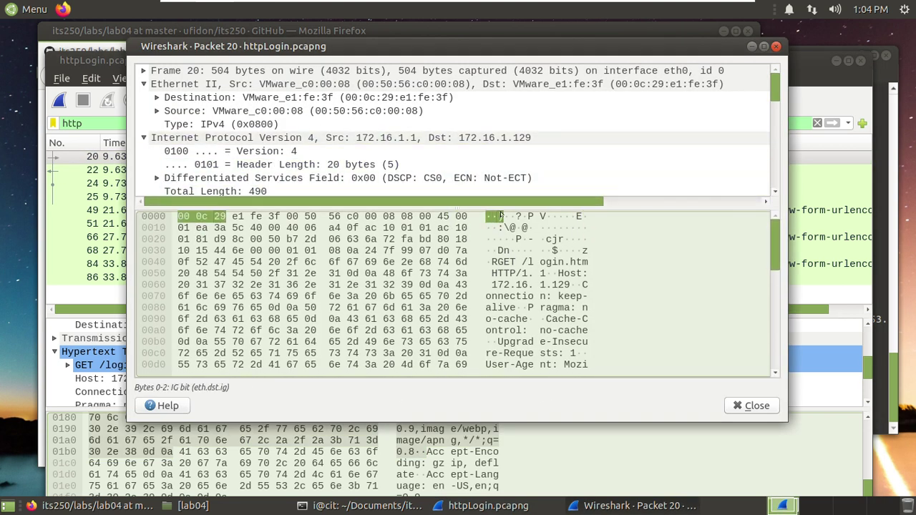
scroll(645, 249, down, 6)
scroll(644, 249, down, 1)
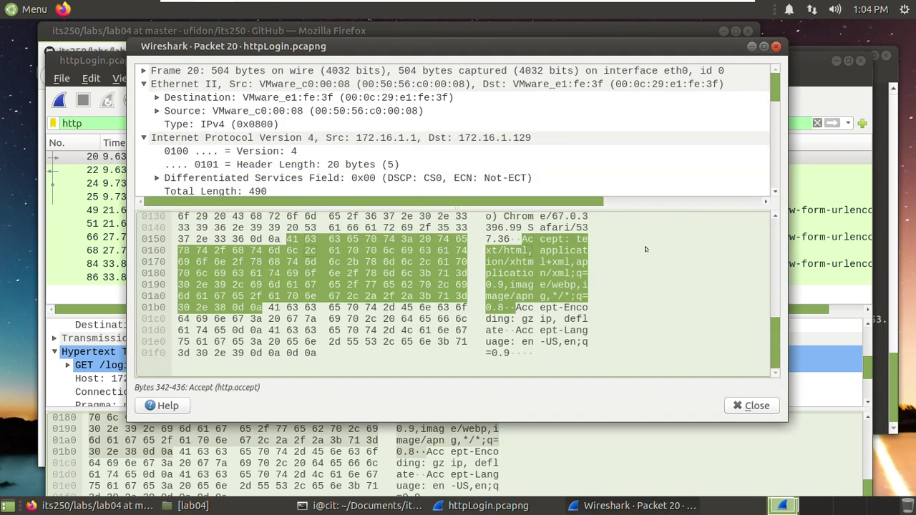
scroll(633, 236, up, 10)
scroll(620, 219, down, 2)
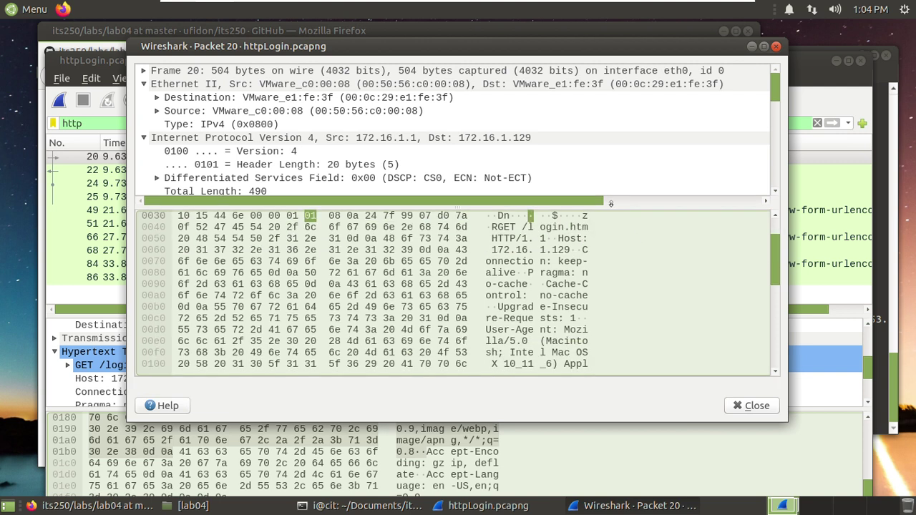
drag(593, 203, 594, 321)
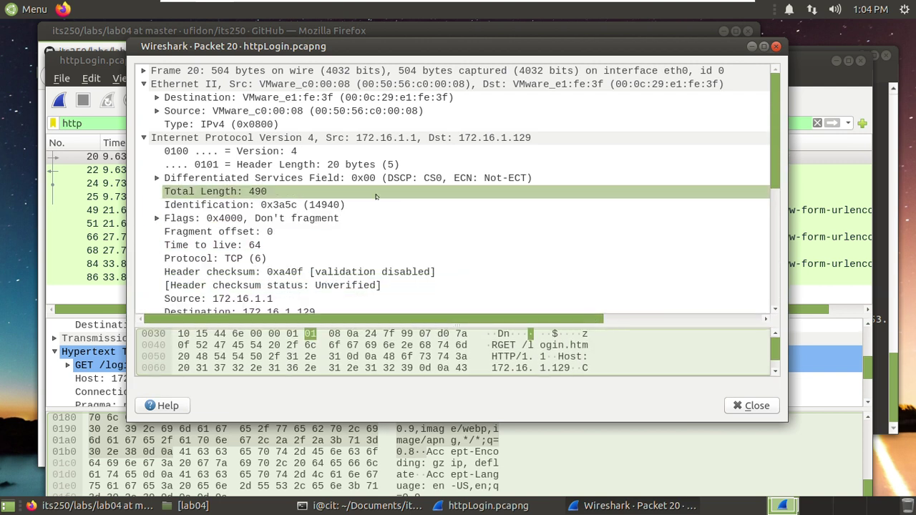
scroll(373, 192, down, 1)
scroll(350, 211, down, 2)
scroll(351, 210, down, 3)
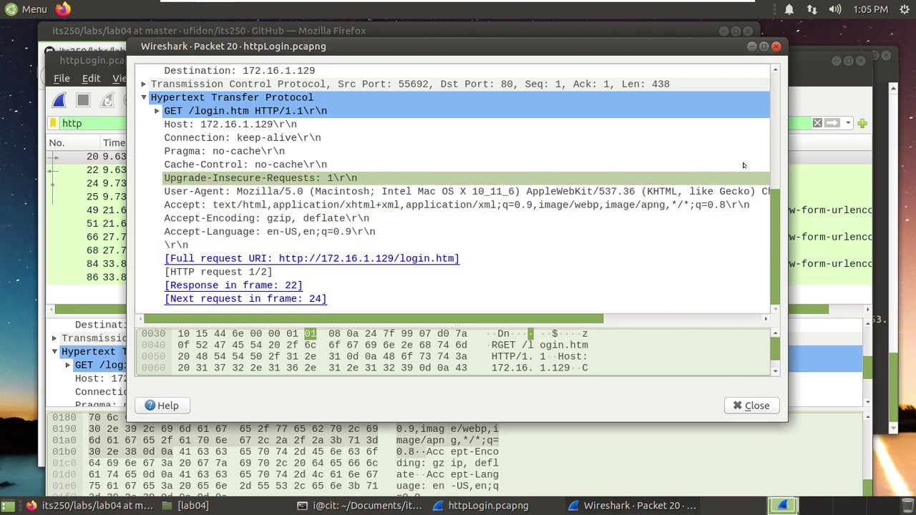
click(776, 46)
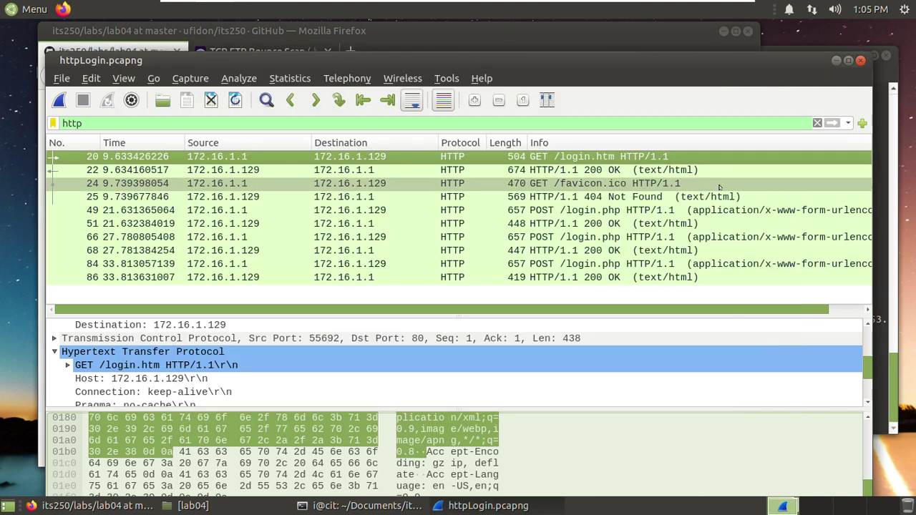
- Select packet 22, the server's 200 OK response, and scroll through its details
click(587, 170)
scroll(434, 348, down, 1)
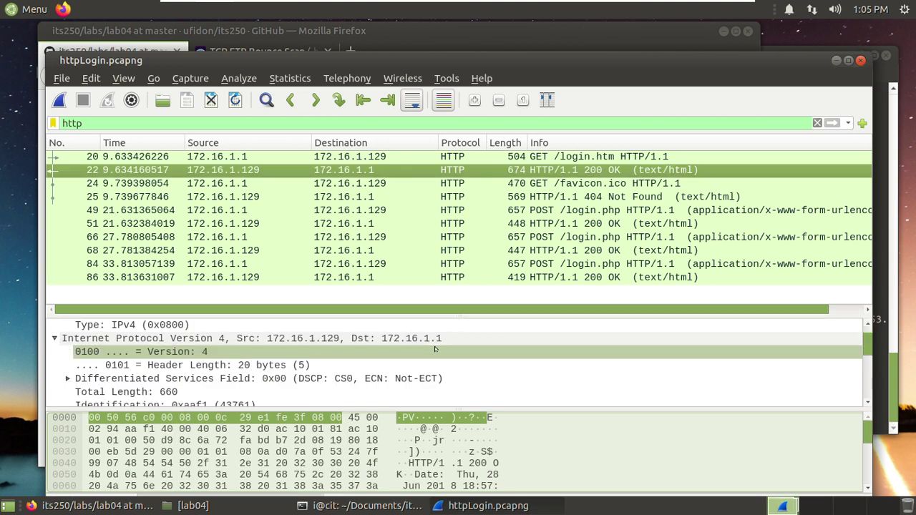
scroll(434, 348, down, 7)
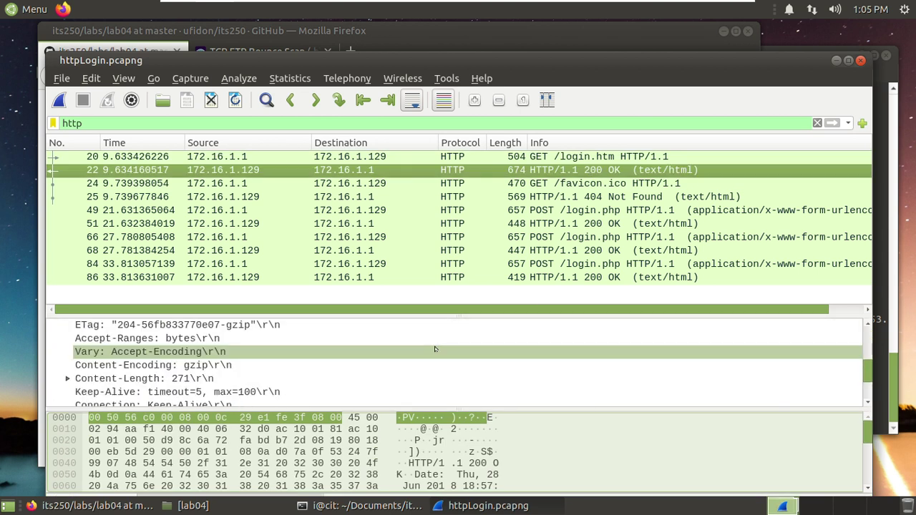
scroll(435, 348, down, 4)
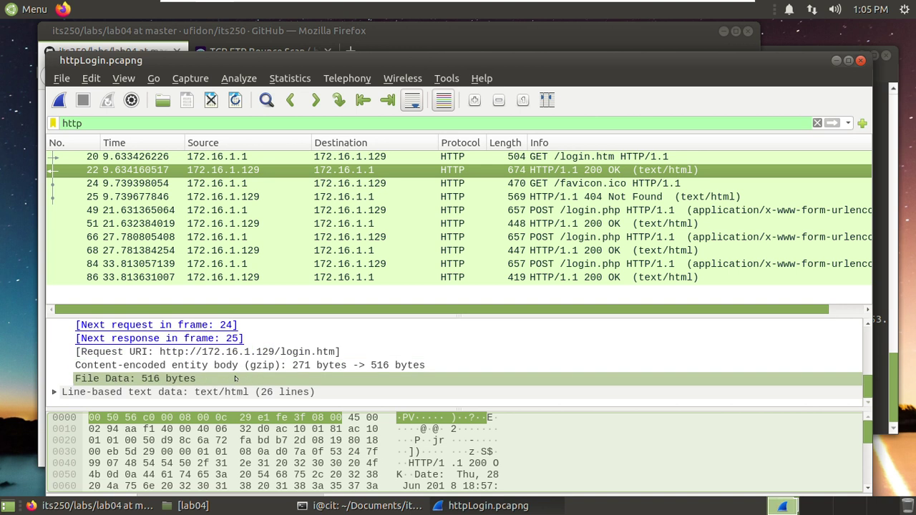
- Expand Line-based text data and read the login form HTML with its Name and Password fields
click(54, 392)
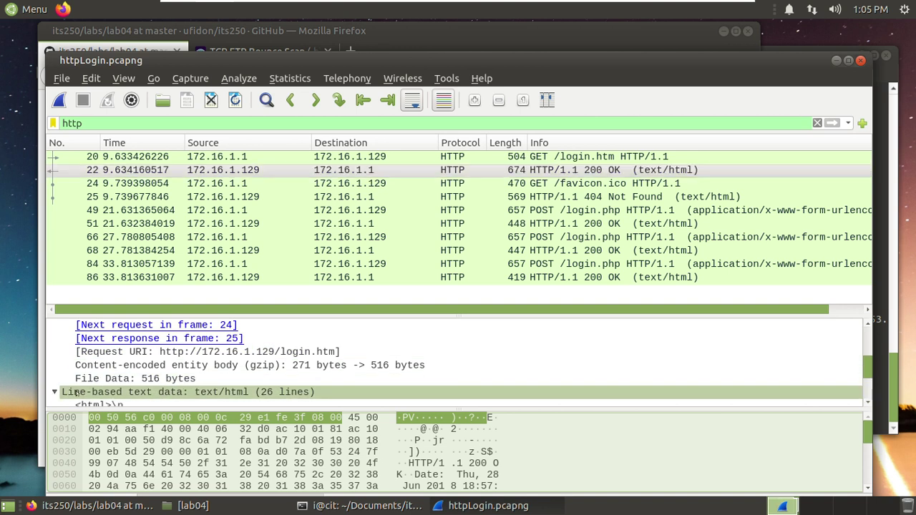
scroll(163, 361, down, 1)
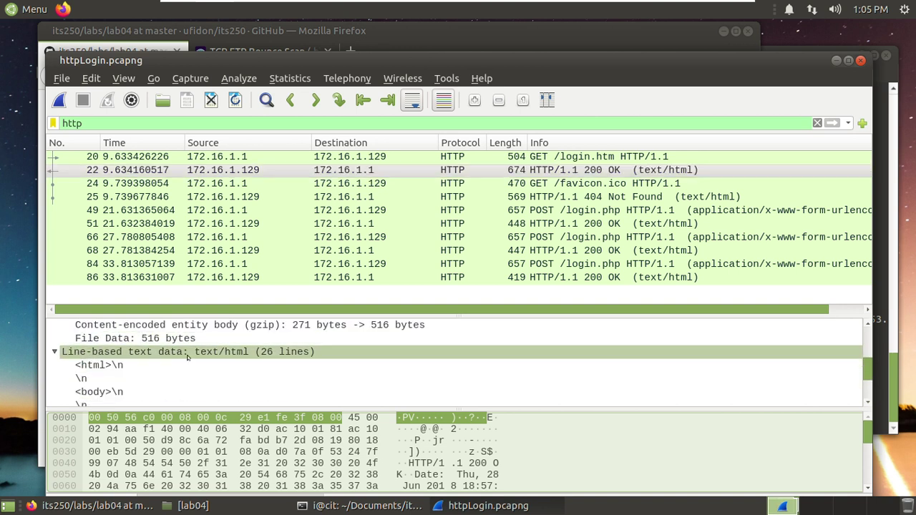
scroll(163, 361, down, 5)
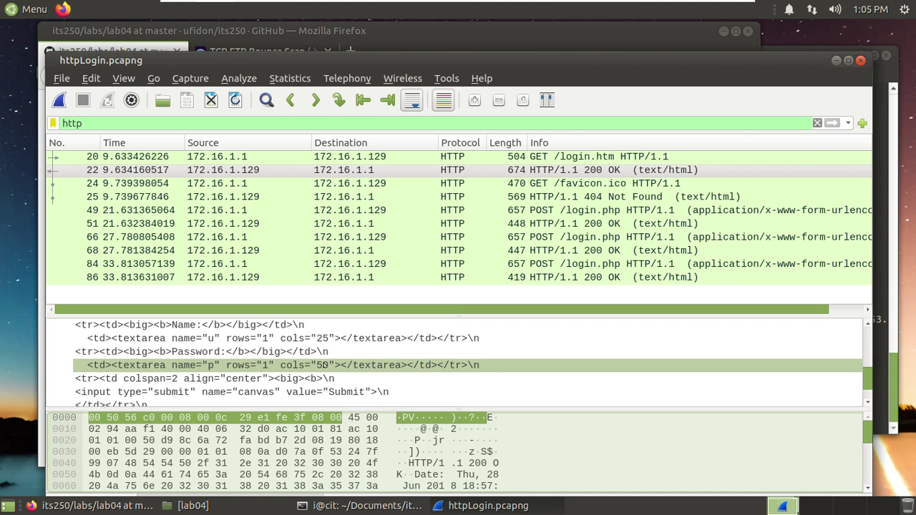
scroll(301, 371, down, 1)
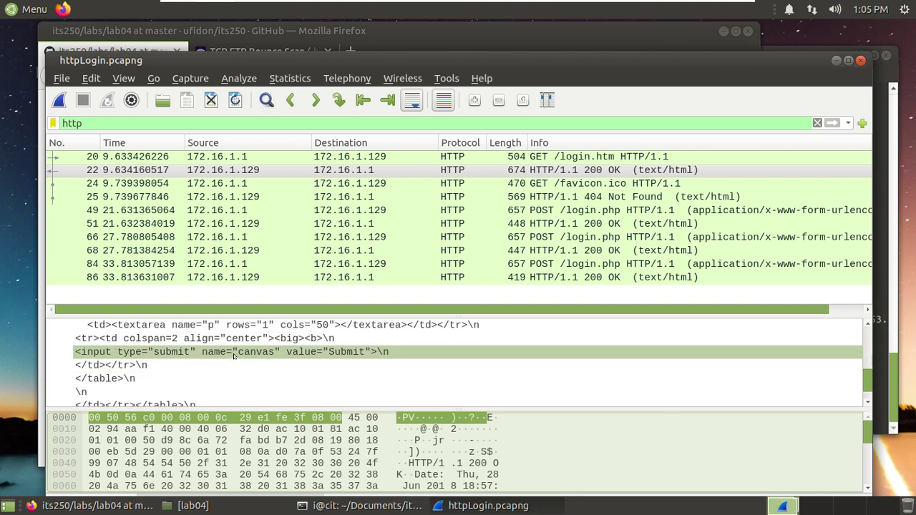
scroll(222, 354, up, 1)
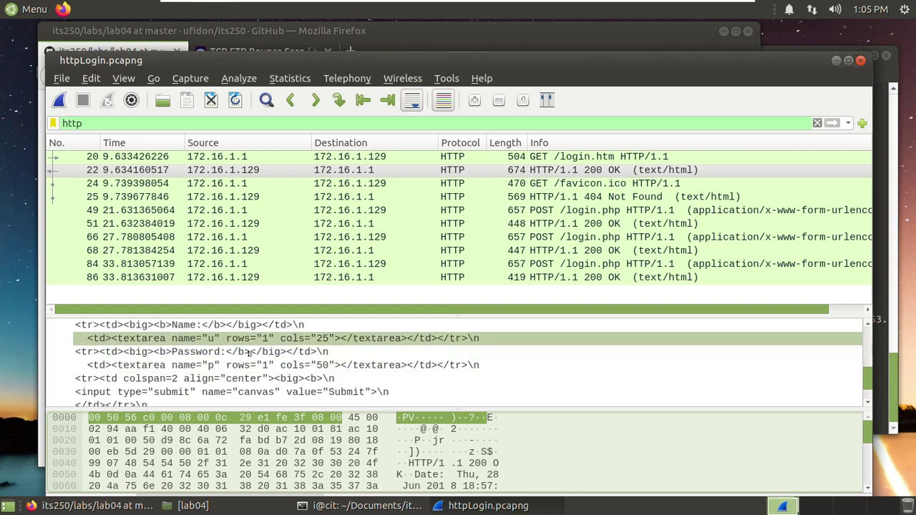
scroll(238, 377, down, 2)
scroll(244, 377, up, 4)
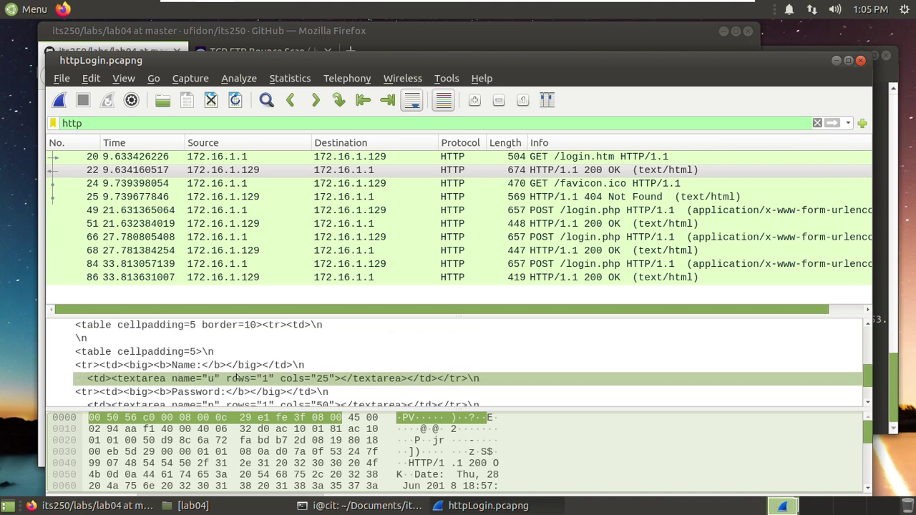
scroll(250, 375, down, 1)
scroll(251, 375, down, 2)
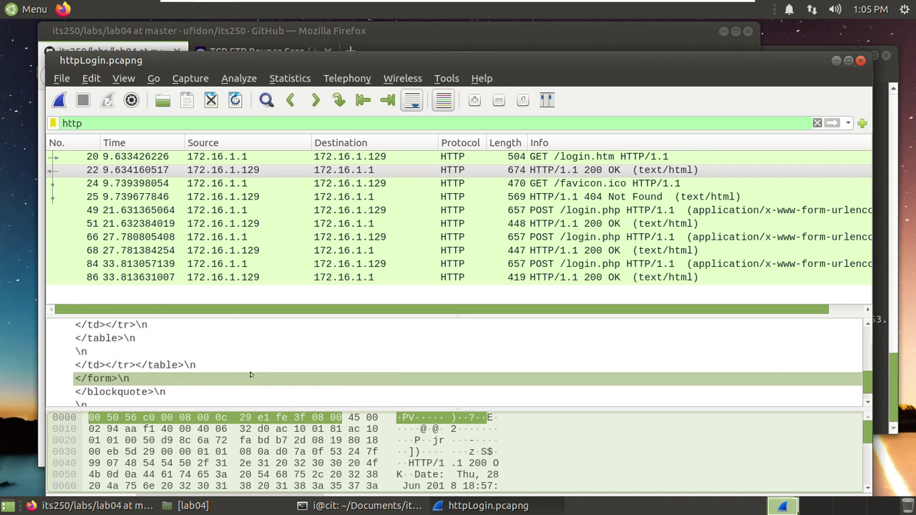
scroll(281, 367, down, 2)
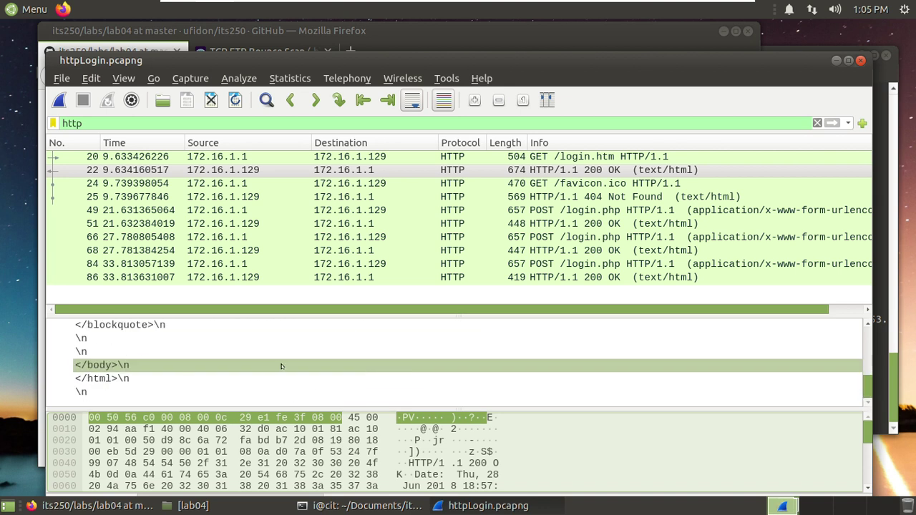
scroll(282, 366, up, 5)
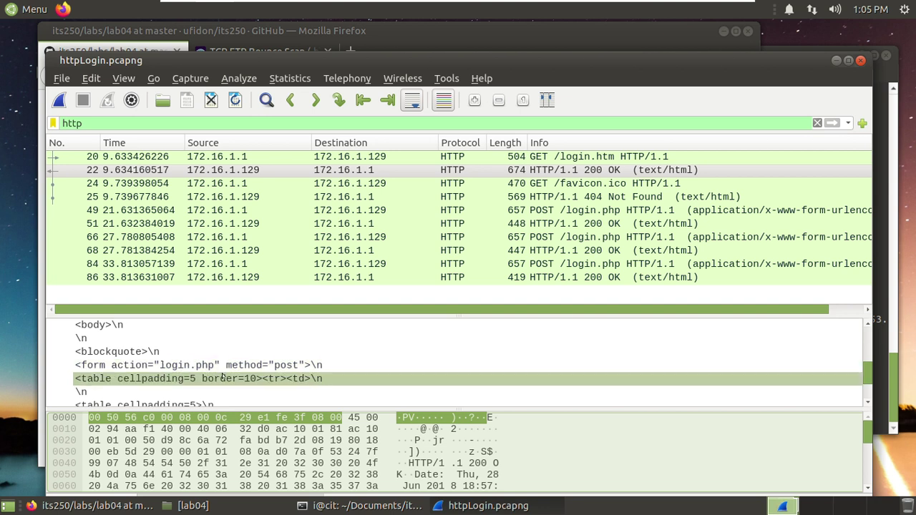
scroll(222, 377, down, 1)
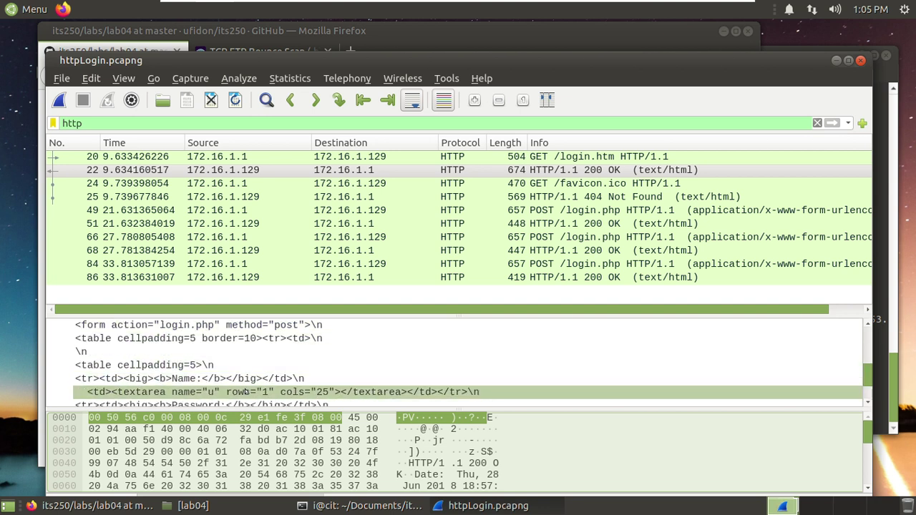
scroll(246, 391, down, 1)
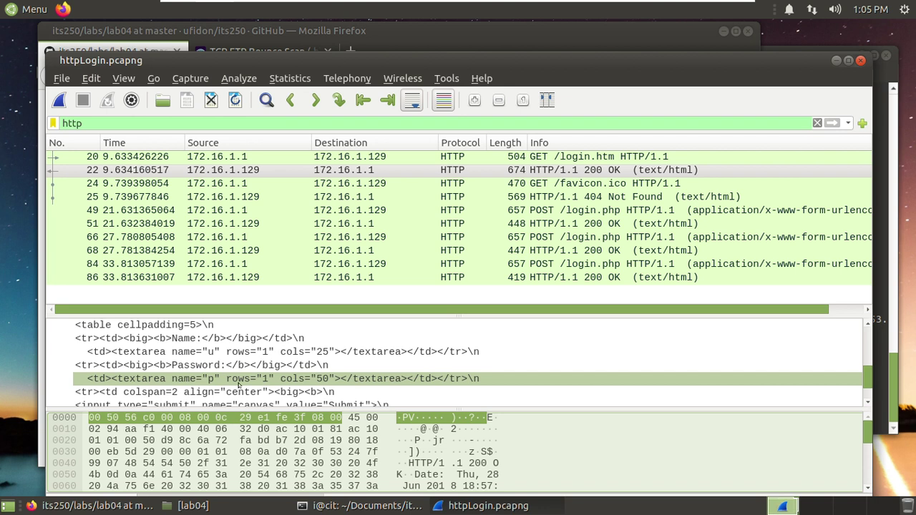
scroll(259, 379, down, 1)
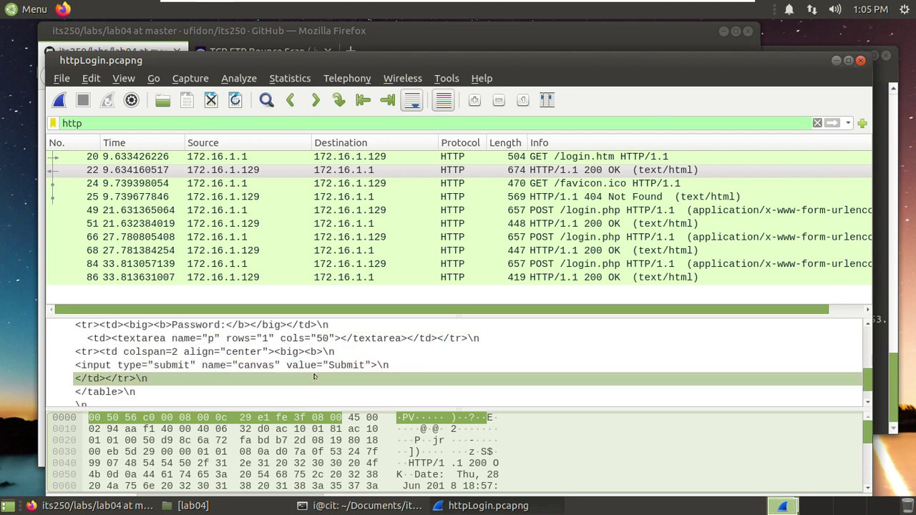
scroll(314, 378, down, 3)
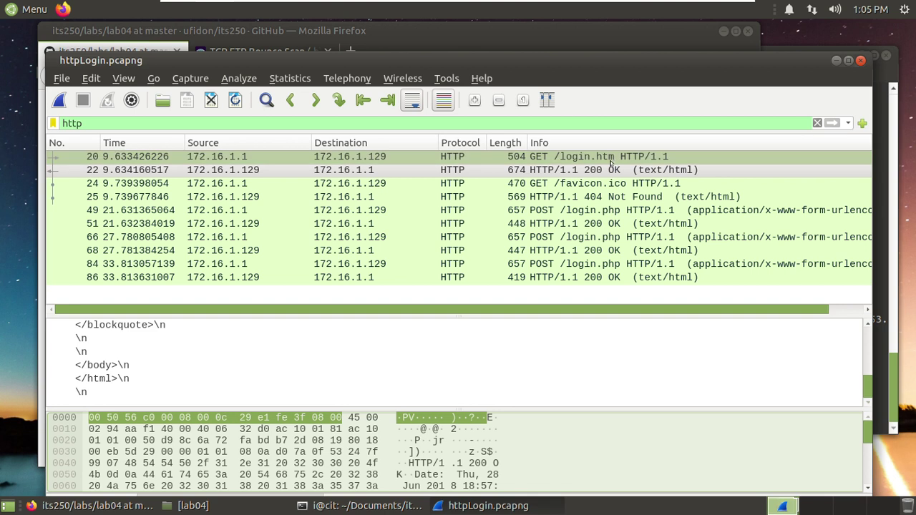
- Review packet 24's GET /favicon.ico and packet 25's 404 Not Found body, then select packet 49's POST /login.php
click(571, 185)
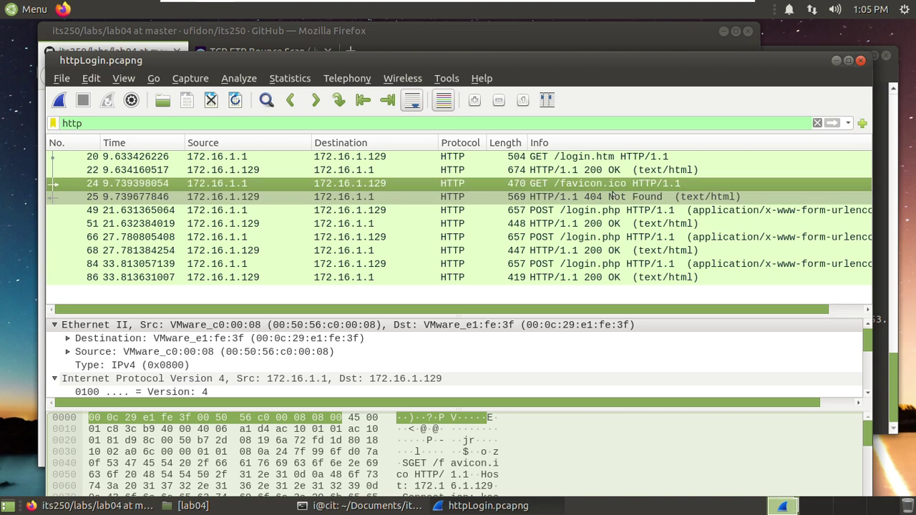
click(606, 196)
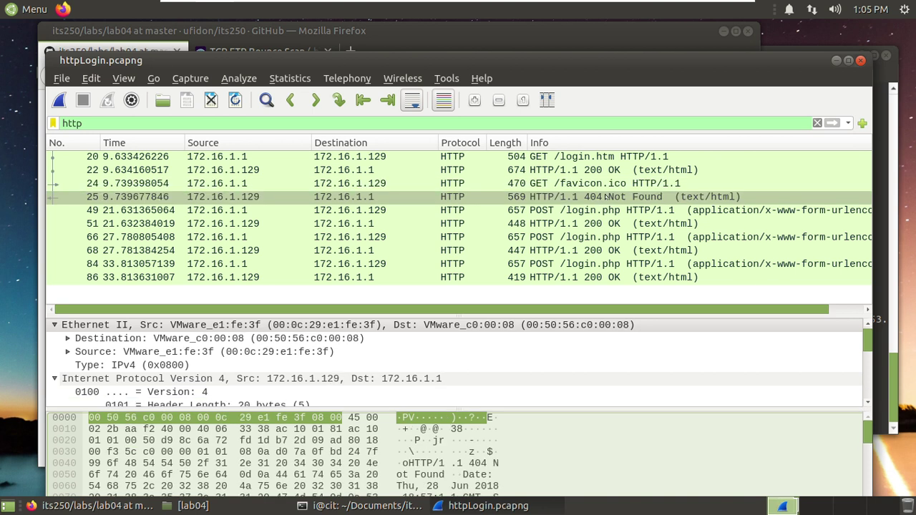
scroll(419, 355, down, 20)
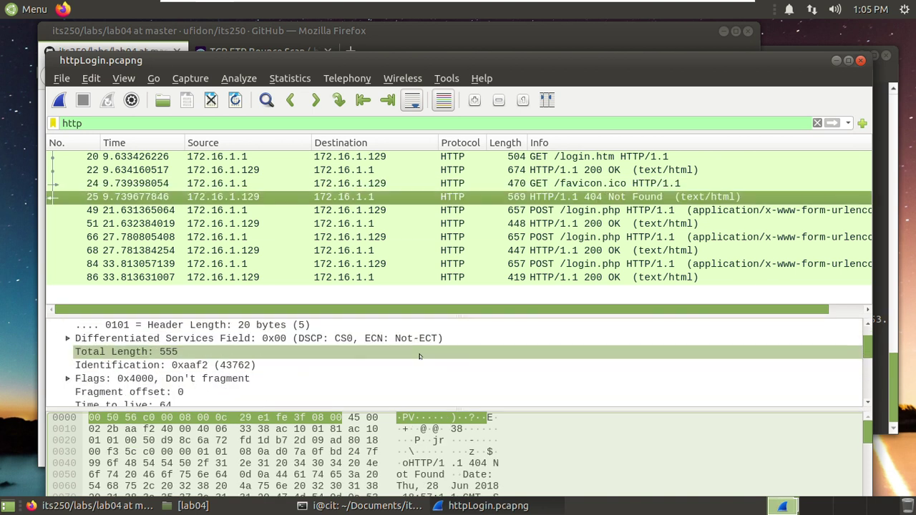
scroll(419, 356, down, 1)
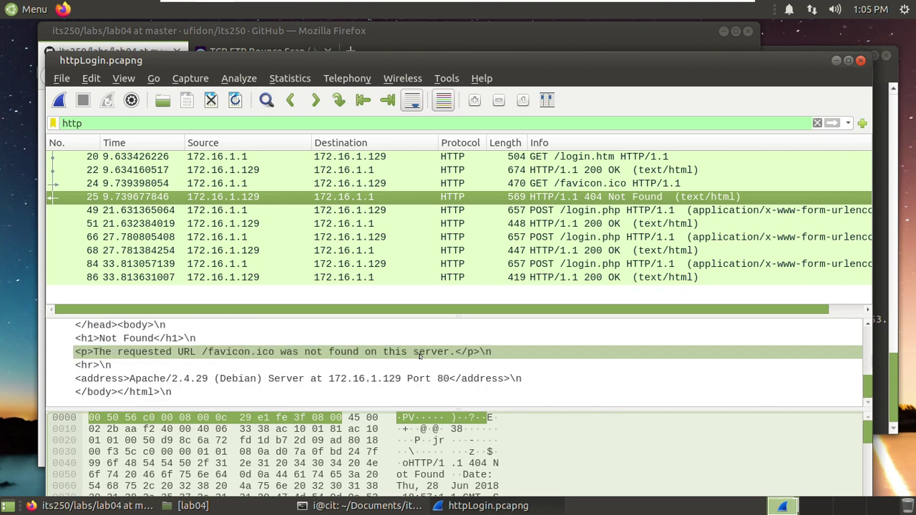
scroll(222, 367, up, 1)
scroll(222, 367, up, 1)
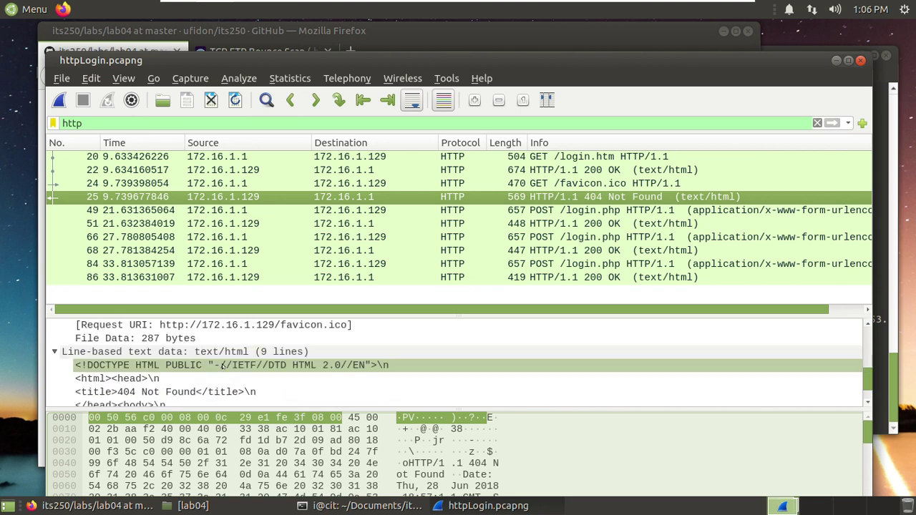
scroll(222, 366, down, 1)
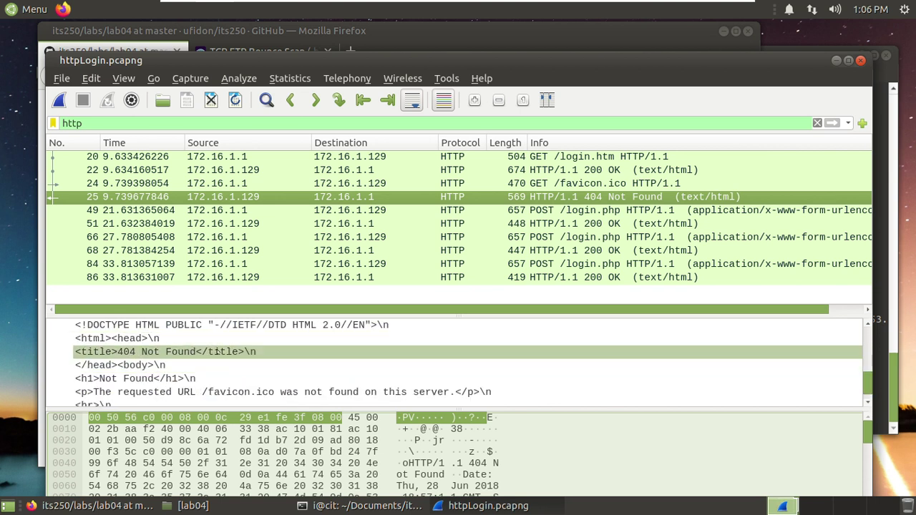
scroll(214, 363, down, 1)
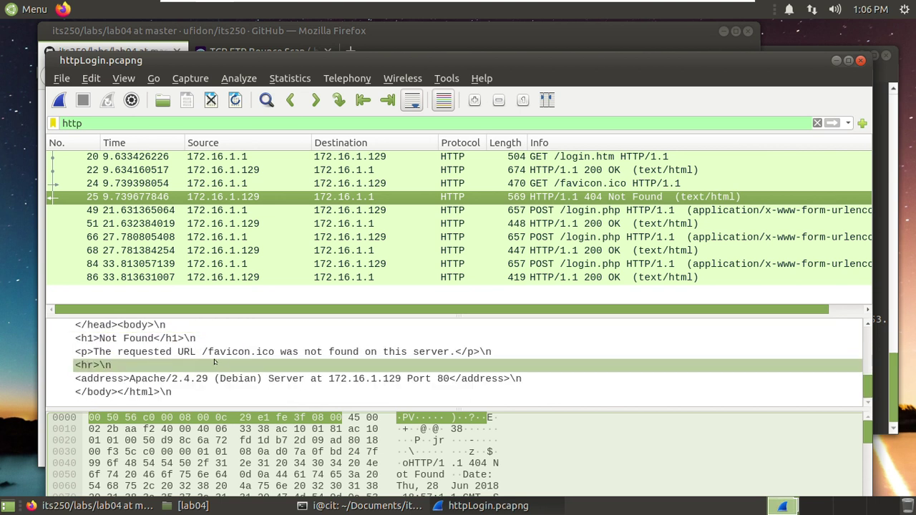
click(563, 210)
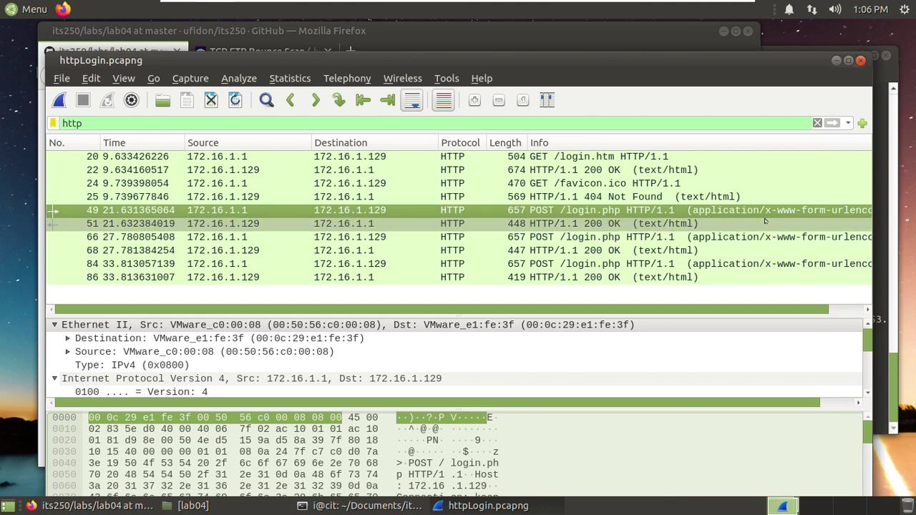
- Revisit packet 20's GET /login.htm request and scroll through its details
click(579, 156)
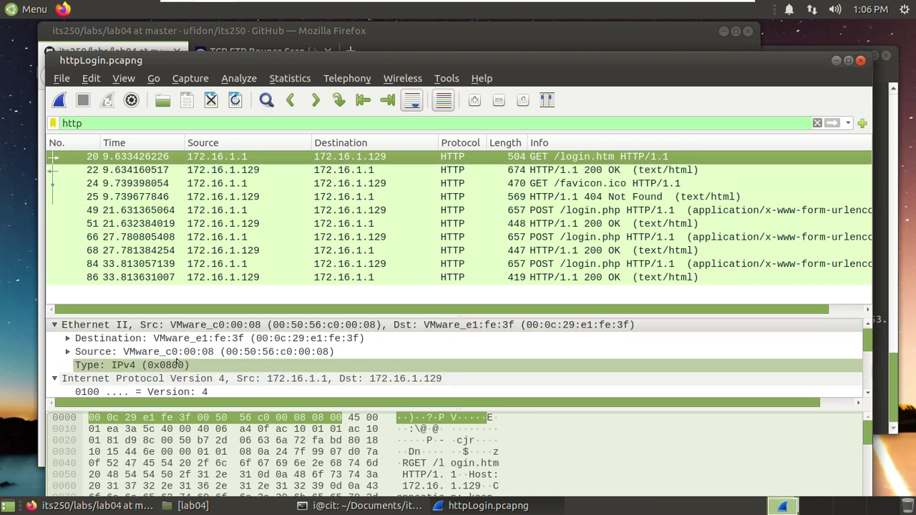
scroll(188, 358, down, 2)
scroll(190, 355, down, 8)
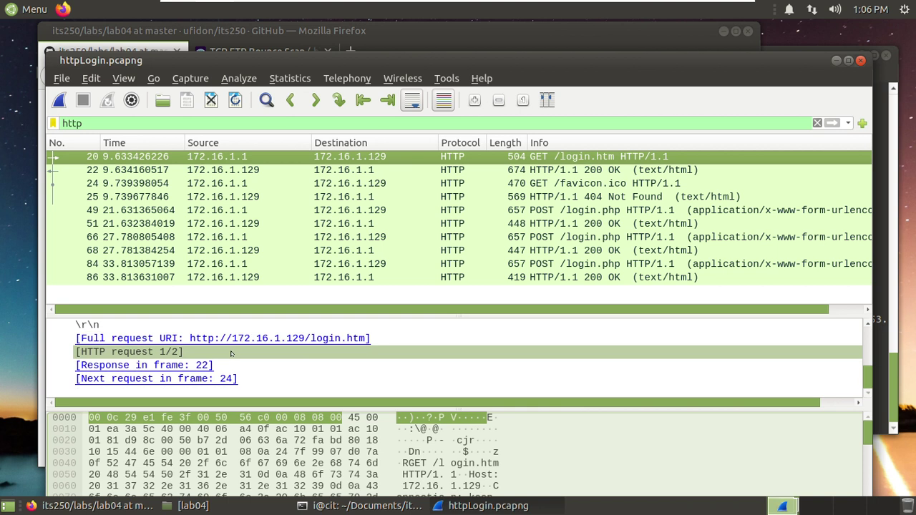
scroll(231, 352, up, 2)
scroll(221, 363, down, 2)
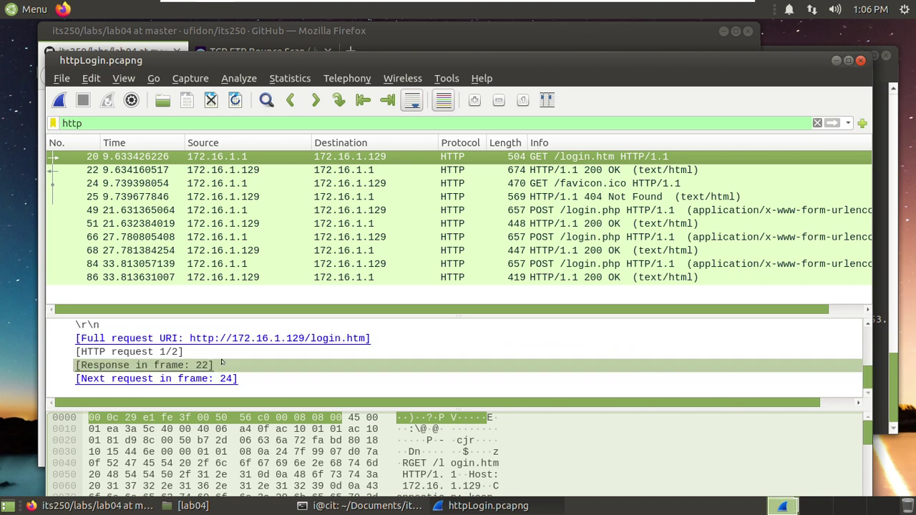
scroll(222, 359, up, 3)
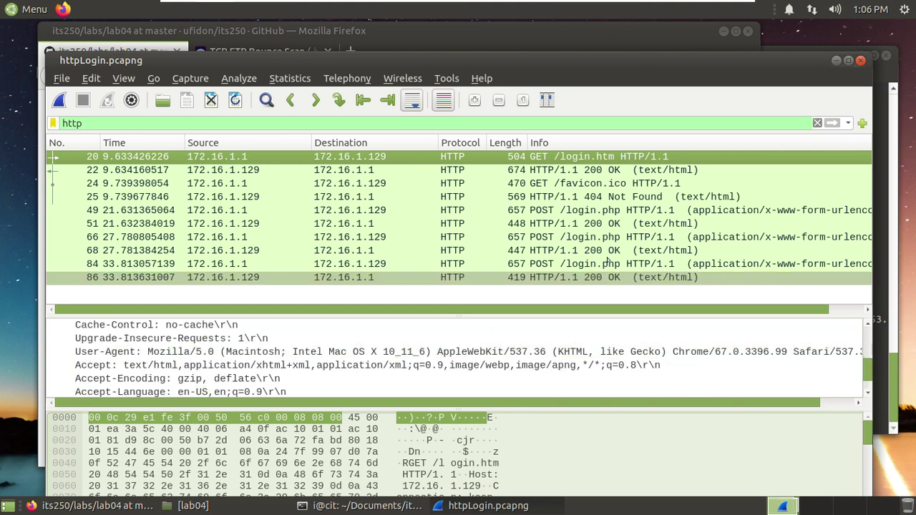
- Scroll packet 22's login-page response, then select packet 49, the first POST /login.php
click(610, 170)
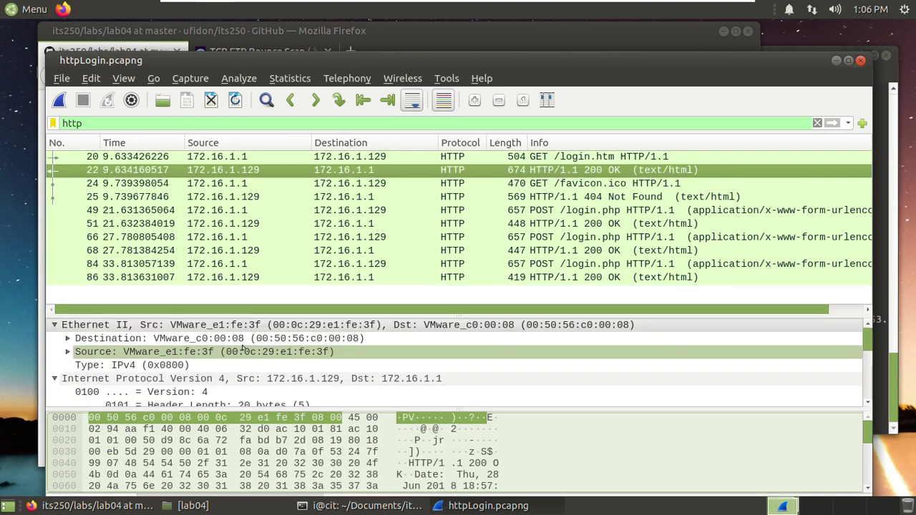
scroll(242, 351, down, 1)
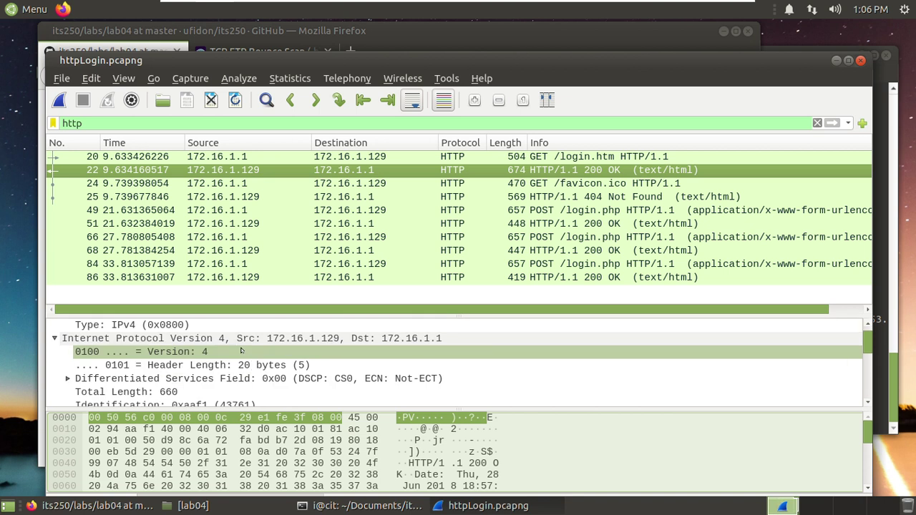
scroll(242, 351, down, 12)
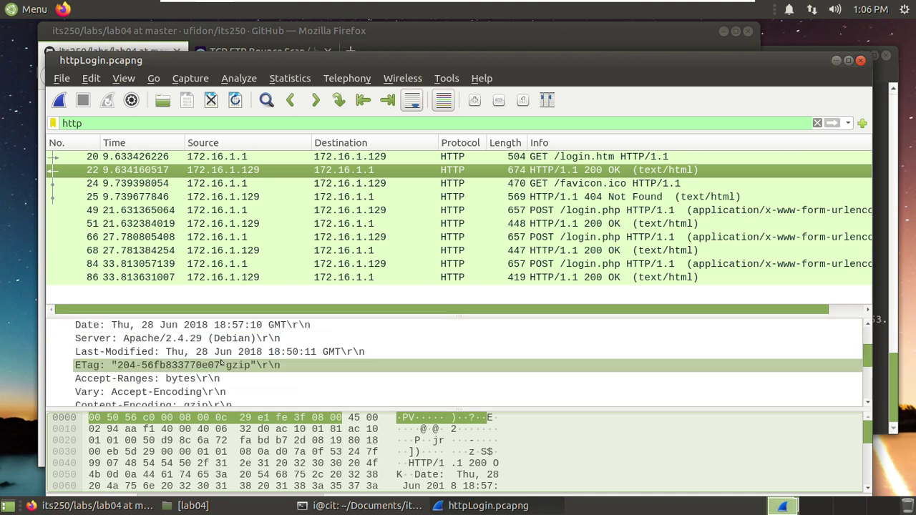
scroll(222, 364, down, 5)
scroll(207, 362, down, 1)
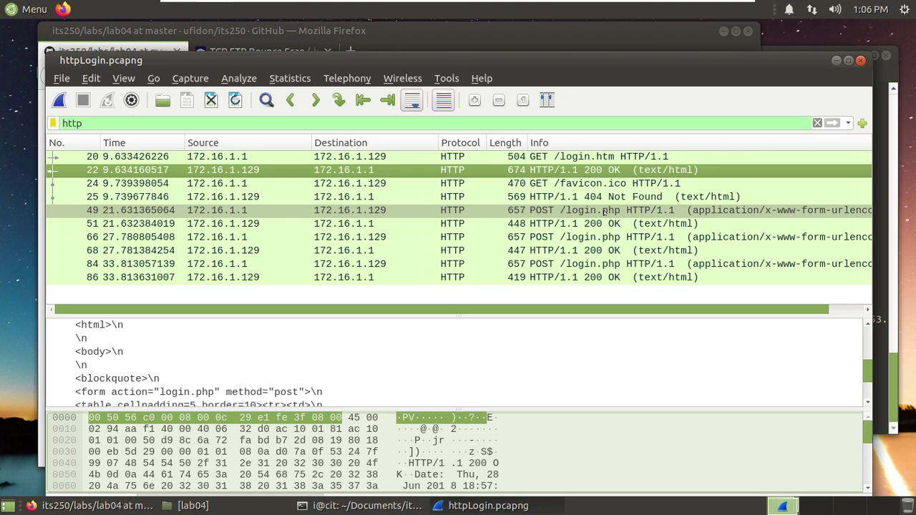
click(604, 210)
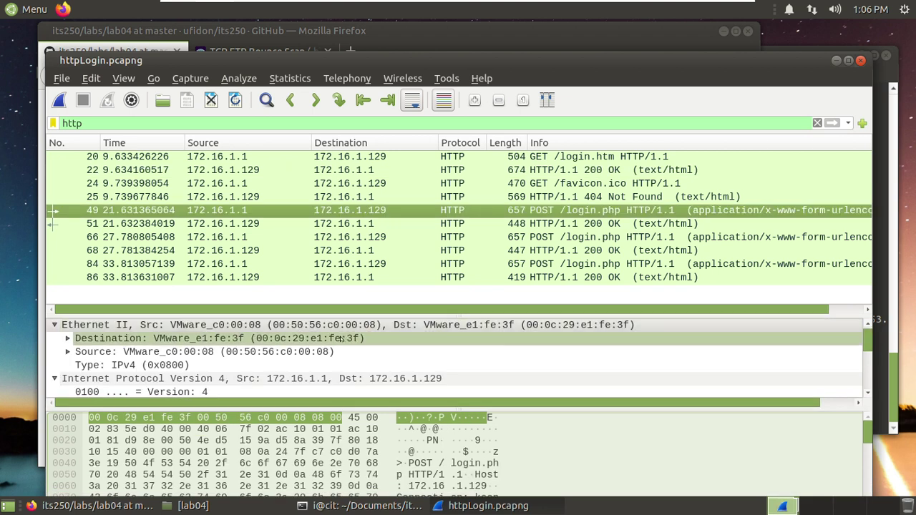
double_click(553, 213)
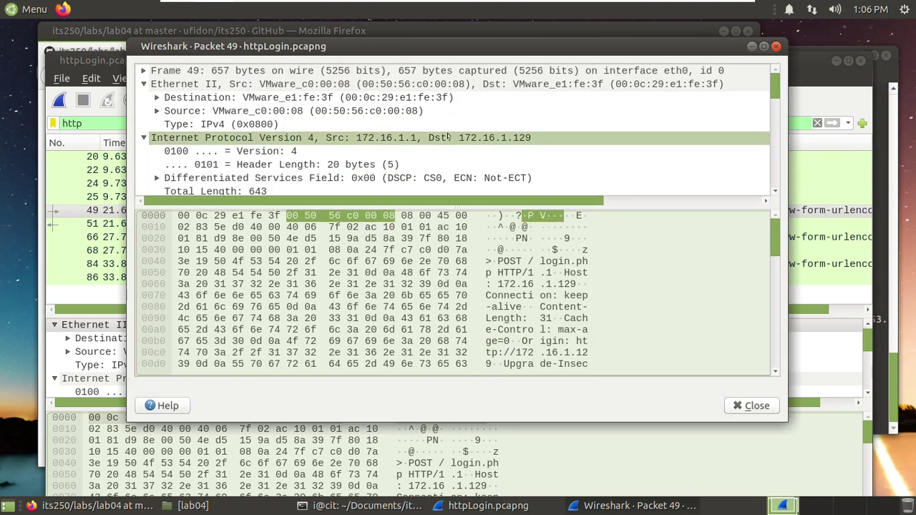
scroll(448, 143, down, 2)
scroll(447, 143, down, 4)
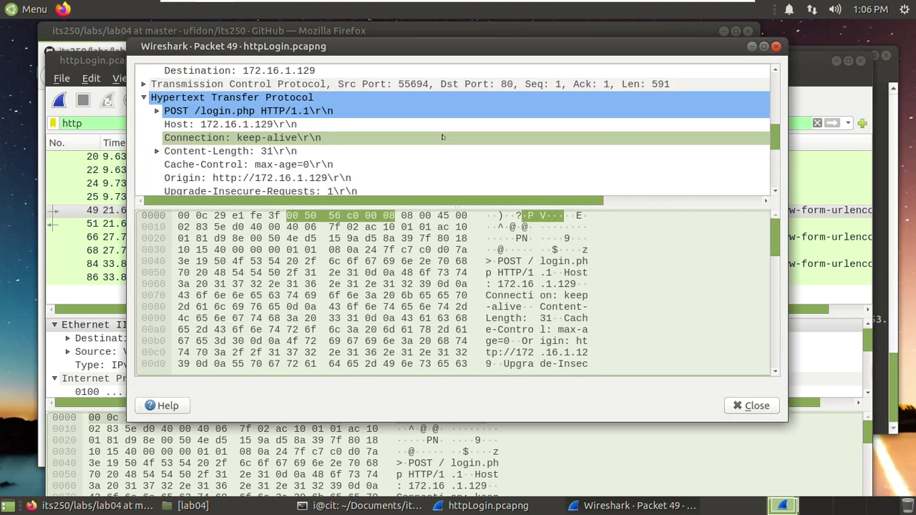
scroll(444, 139, down, 4)
scroll(441, 137, down, 1)
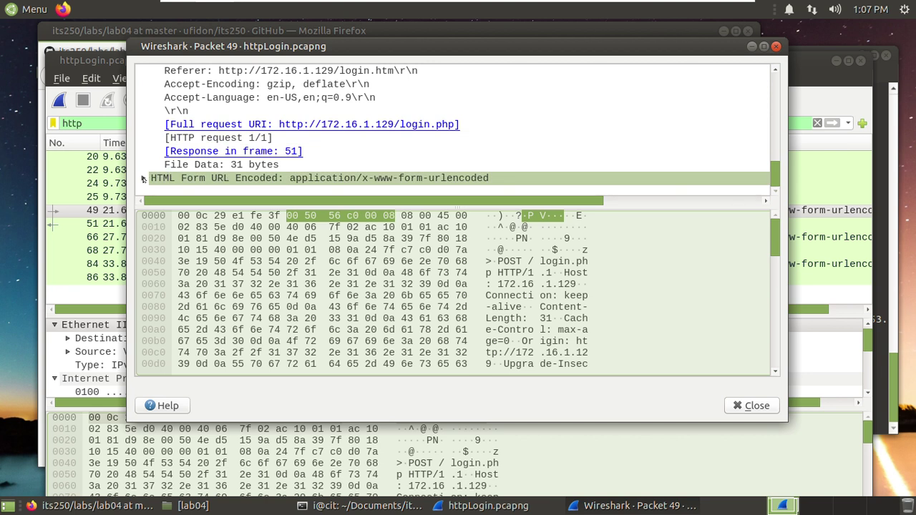
click(143, 178)
scroll(308, 156, down, 1)
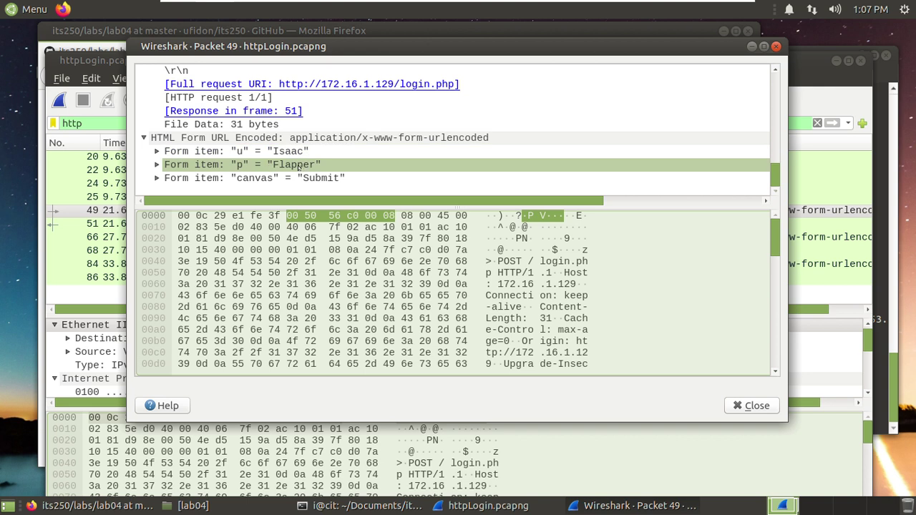
click(776, 47)
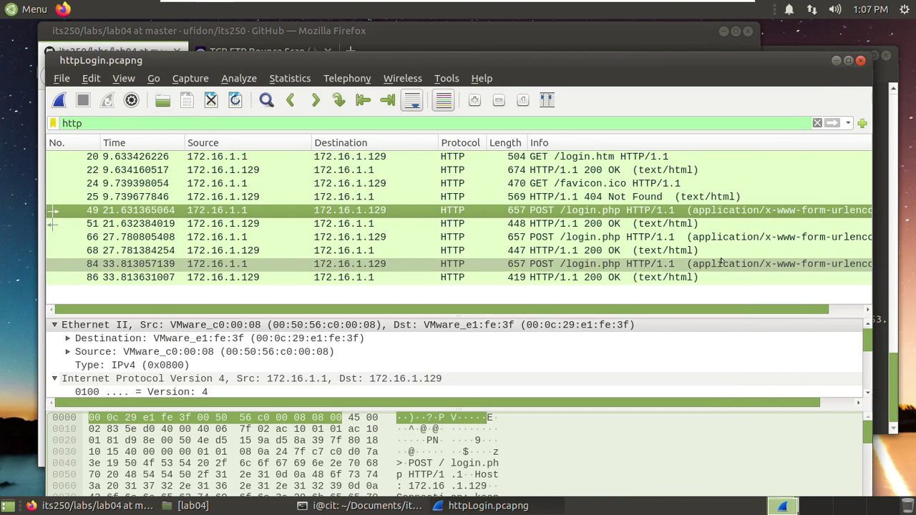
- Check packet 51's reply to the first login, which reads 'Login Denied!'
click(601, 223)
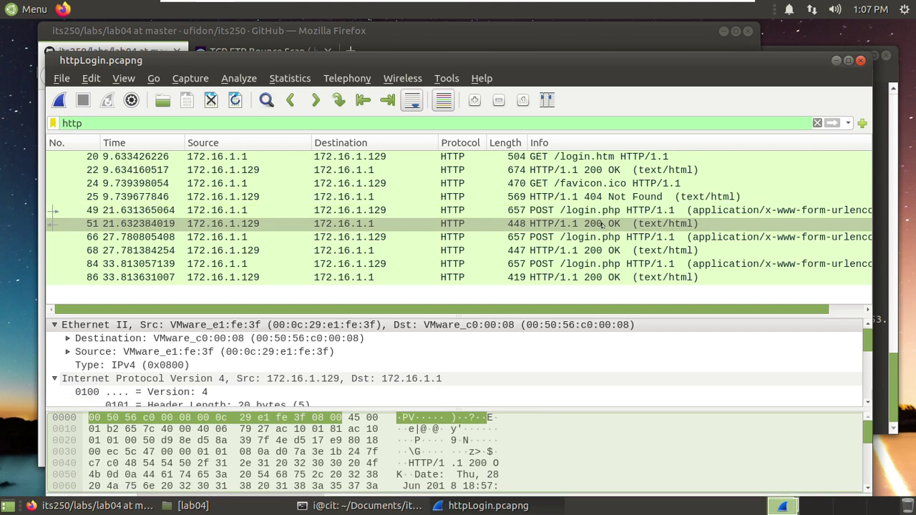
scroll(279, 364, down, 5)
scroll(279, 364, down, 6)
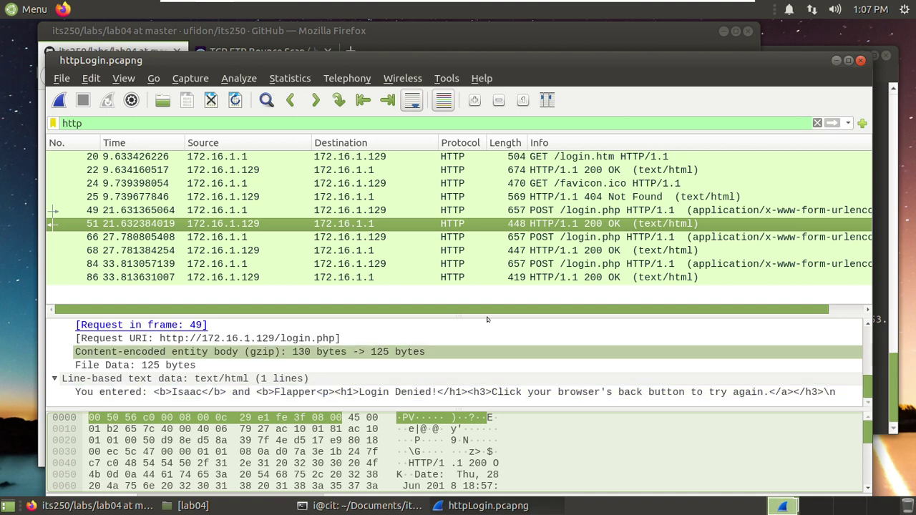
click(594, 225)
- Bring packet 49's submitted username and password form fields into view
click(591, 209)
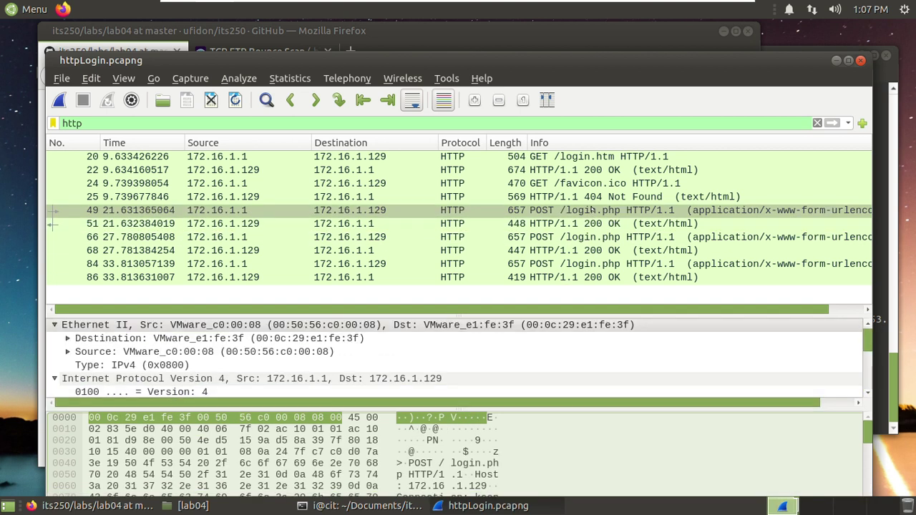
scroll(248, 365, down, 10)
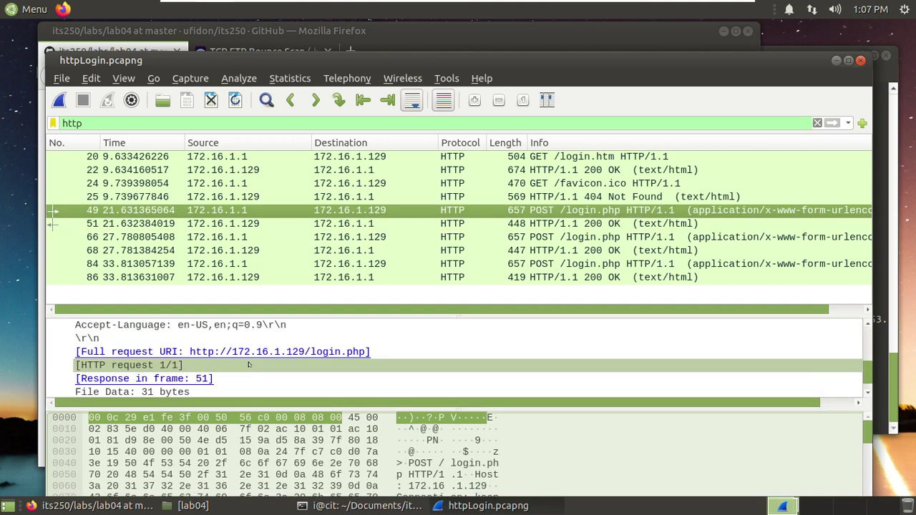
scroll(248, 365, down, 2)
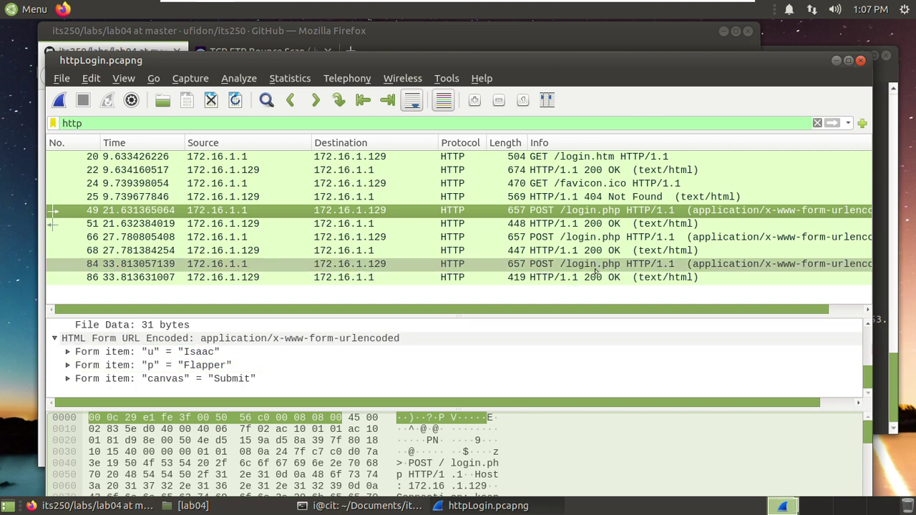
- Review packet 66's second login attempt and packet 68's Login Denied reply echoing the credentials
click(604, 241)
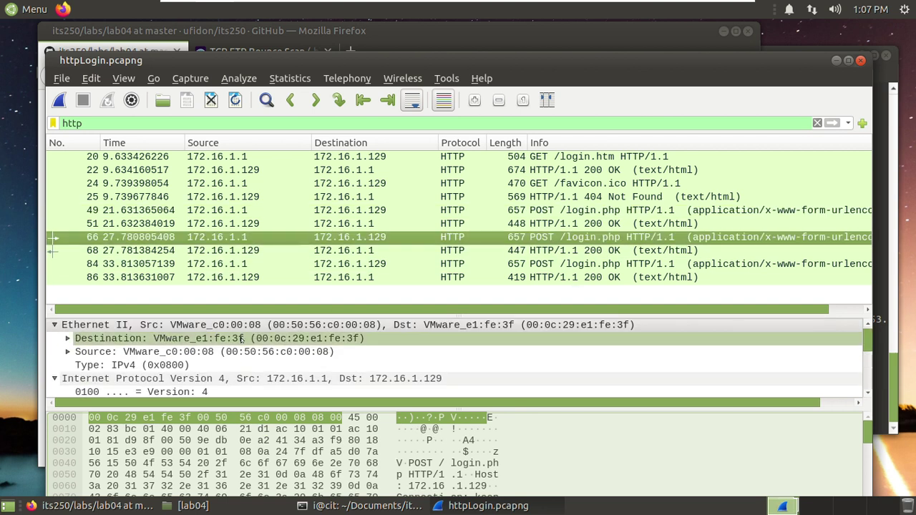
scroll(240, 347, down, 4)
scroll(240, 347, down, 12)
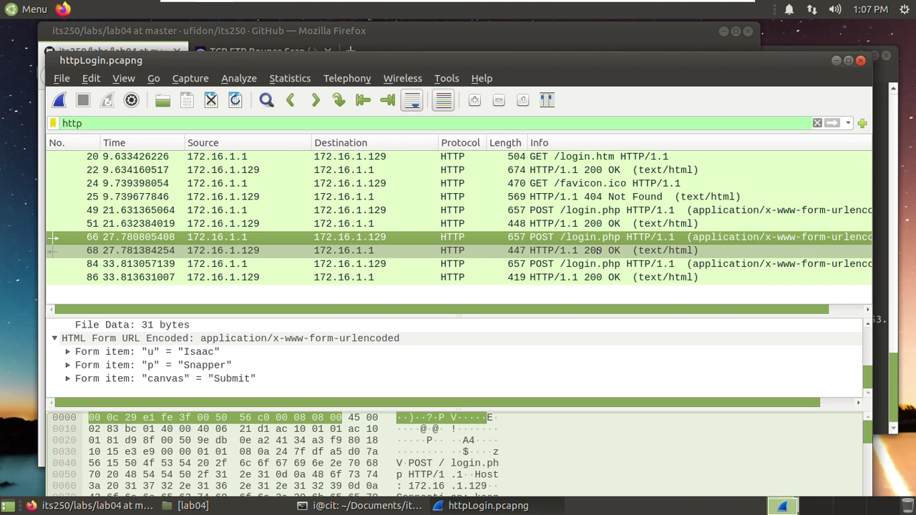
click(598, 249)
scroll(350, 351, down, 1)
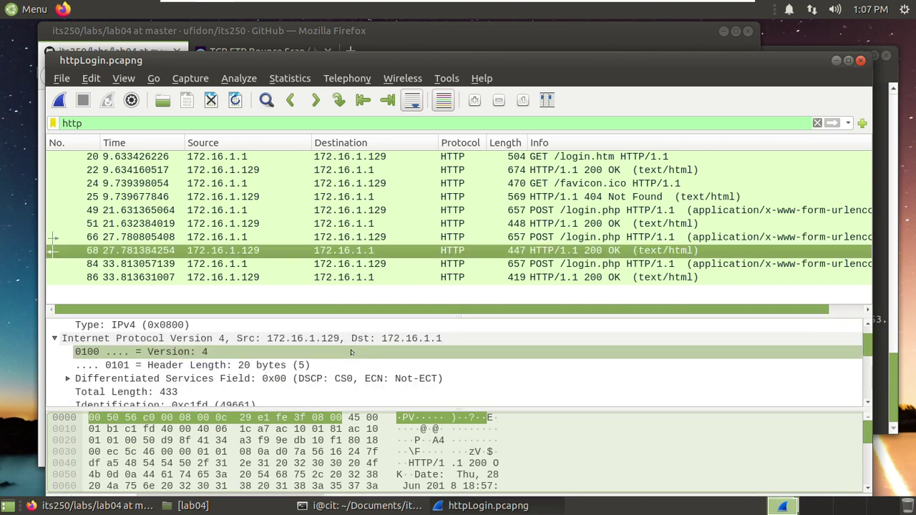
scroll(351, 349, down, 10)
click(454, 392)
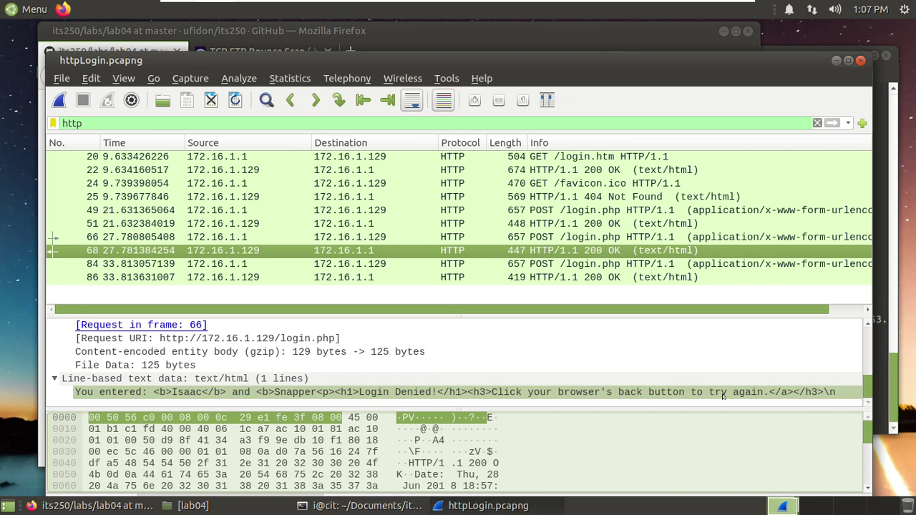
- Show packet 84's third-attempt username and password form fields
click(591, 264)
scroll(243, 357, down, 5)
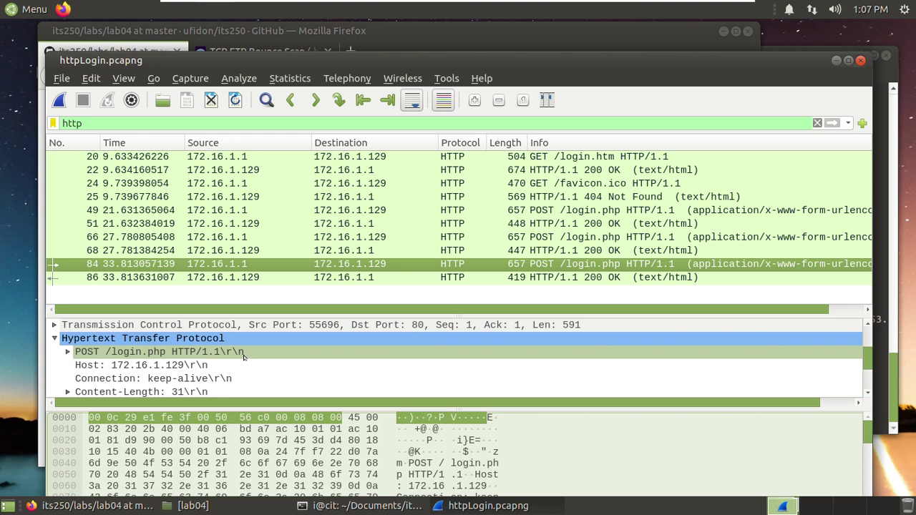
scroll(243, 357, down, 6)
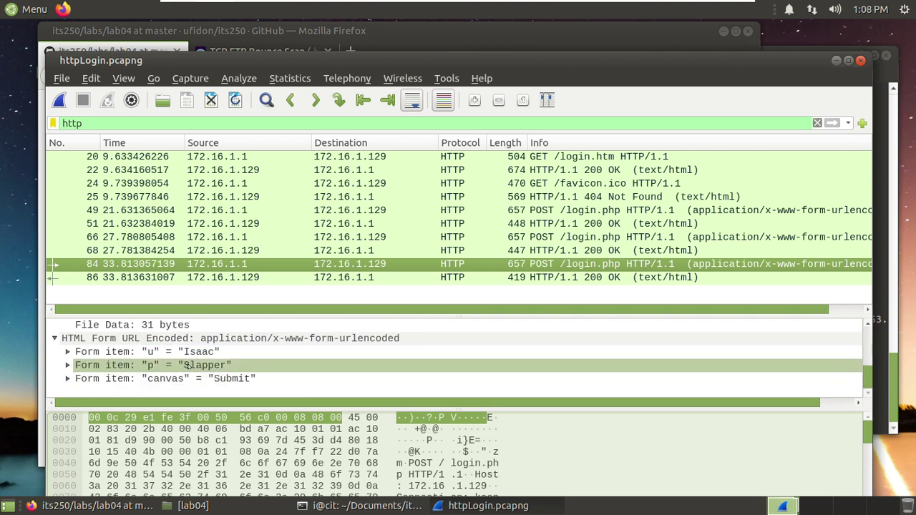
- Confirm packet 86 answers the third attempt with 'Login Approved!'
click(587, 278)
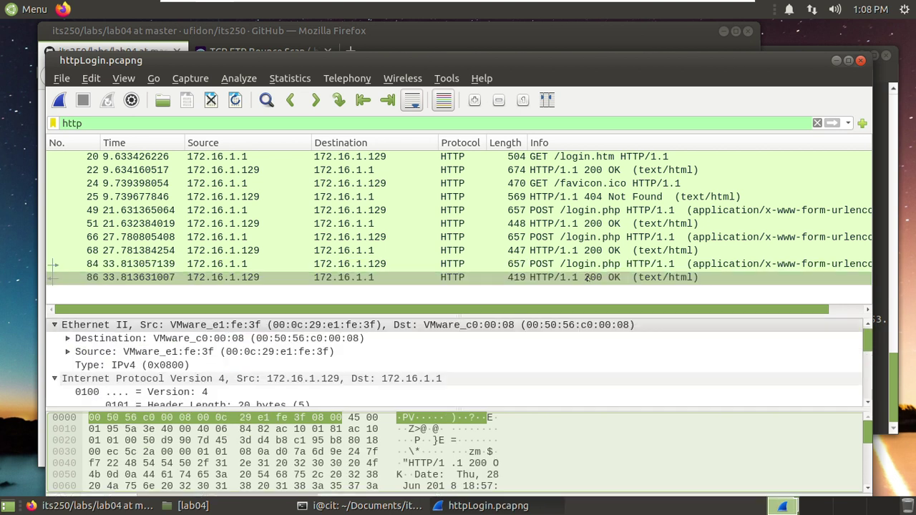
scroll(369, 351, down, 5)
scroll(351, 355, down, 6)
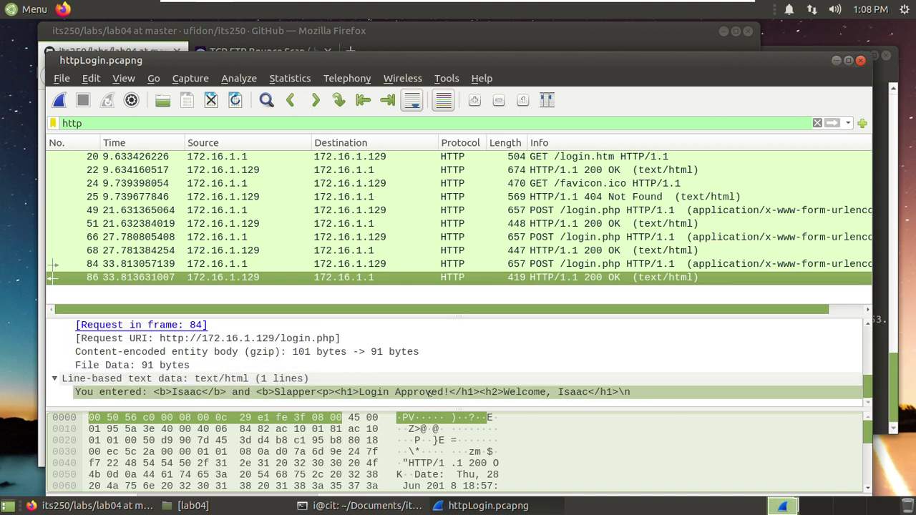
- Bring packet 84's successful username and password fields back into view under HTML Form URL Encoded
click(564, 266)
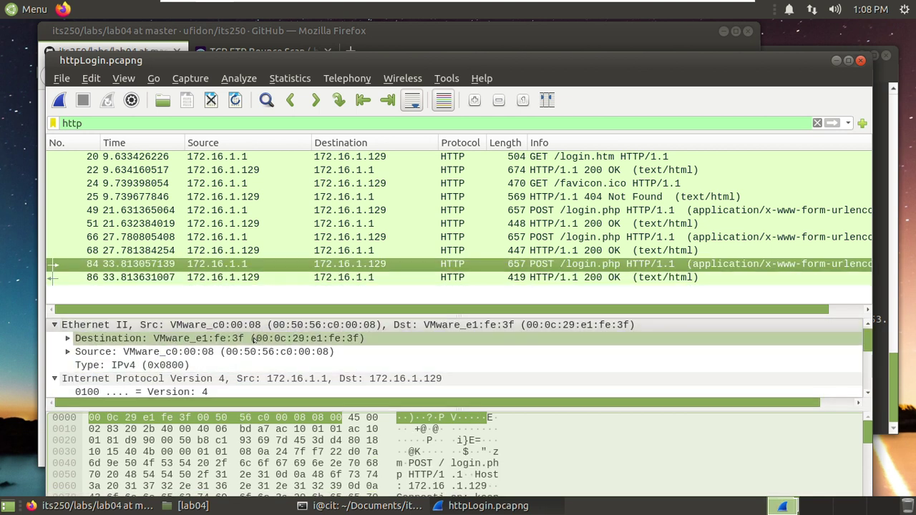
scroll(251, 341, down, 5)
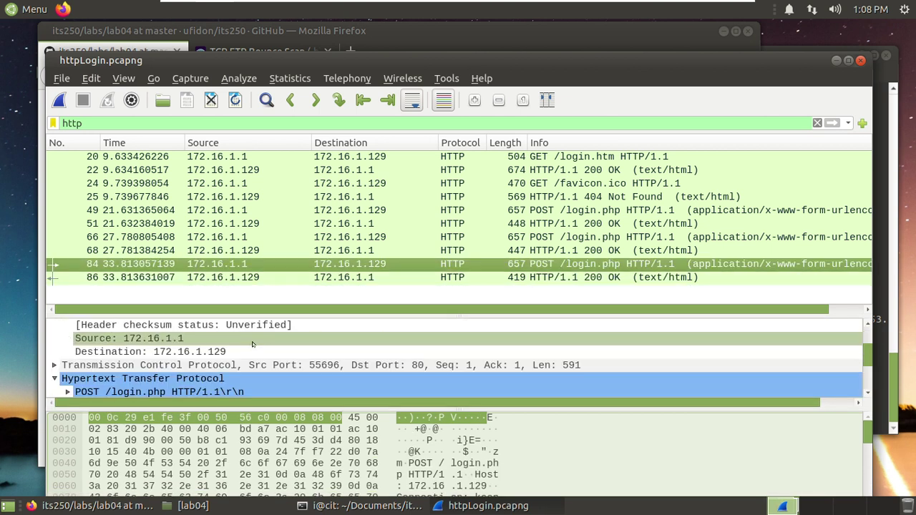
scroll(218, 365, down, 4)
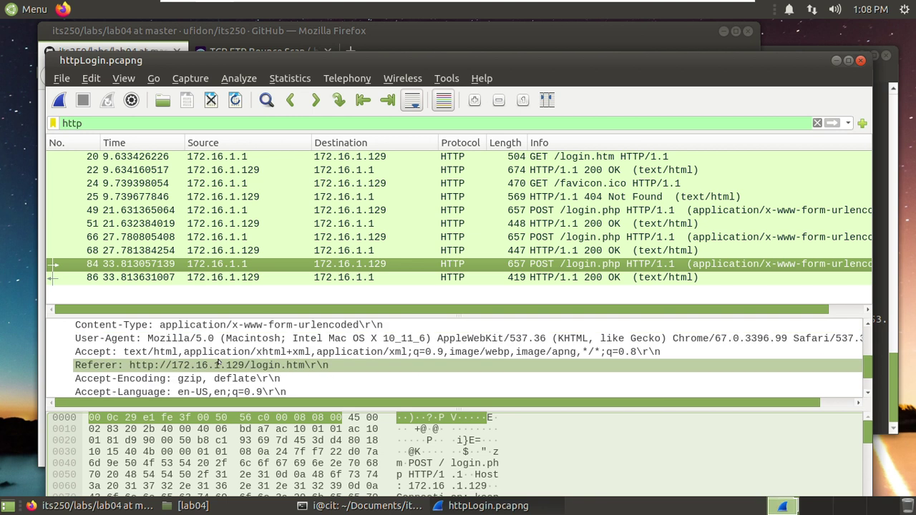
scroll(218, 365, down, 4)
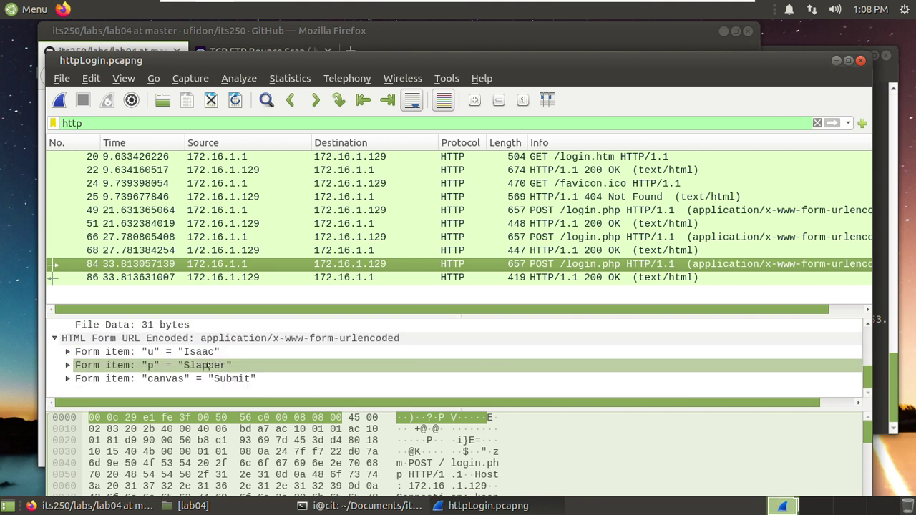
click(393, 31)
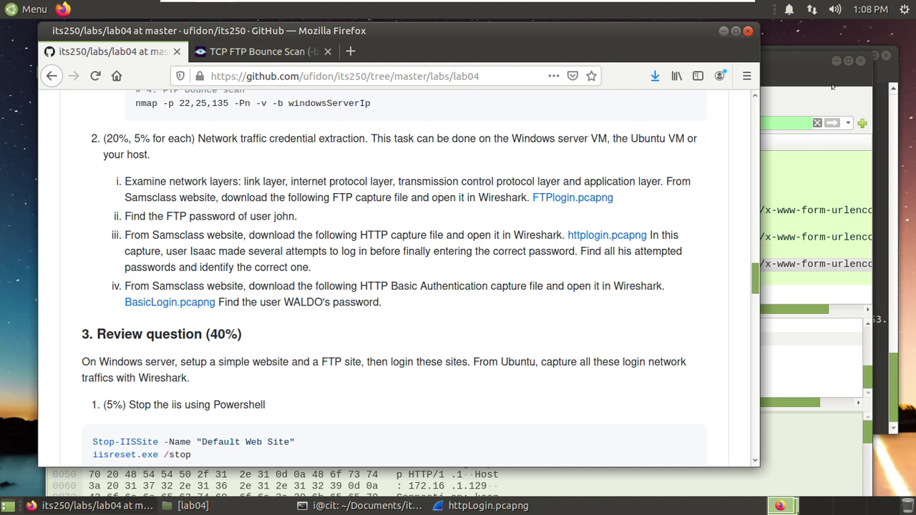
click(815, 80)
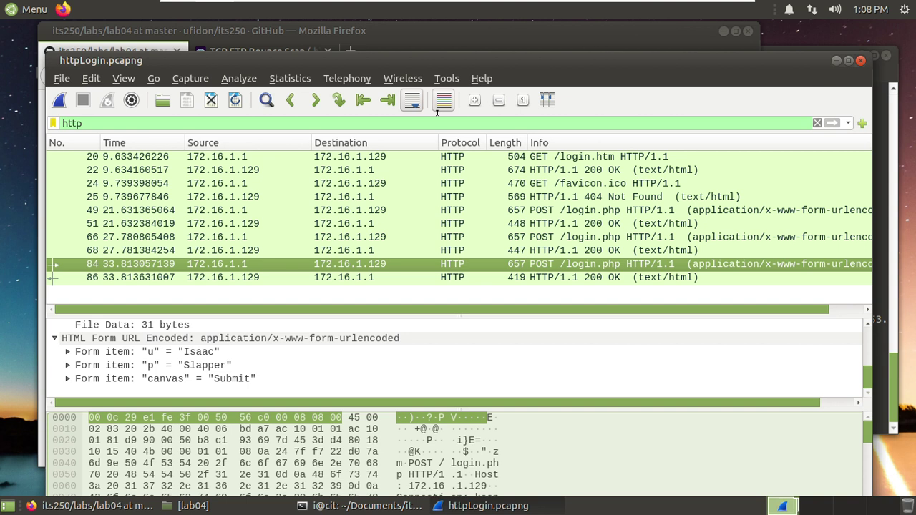
- Close the httpLogin capture and load BasicLogin.pcapng from the lab04 folder
click(61, 78)
click(89, 158)
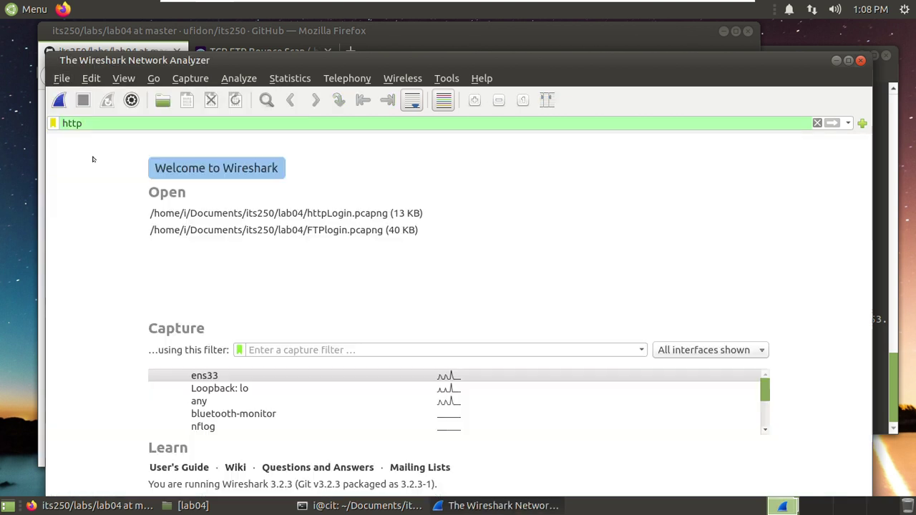
click(61, 81)
click(63, 94)
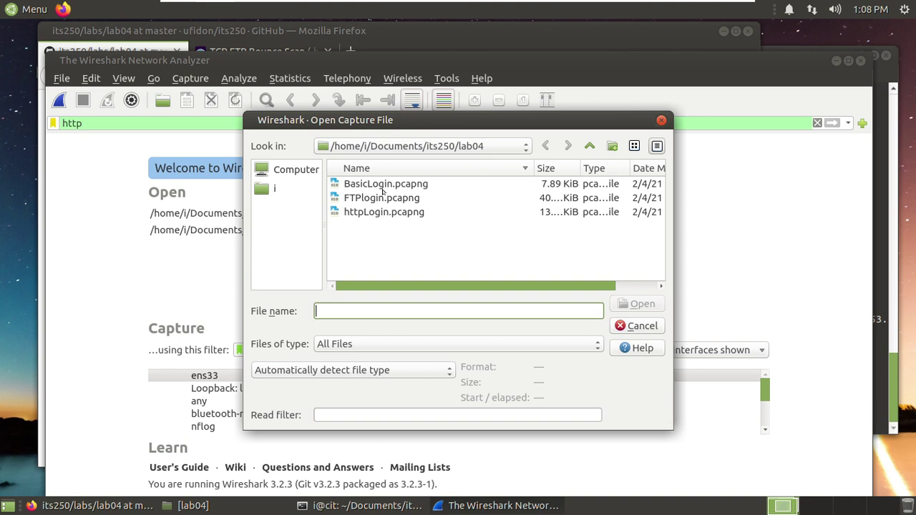
click(382, 185)
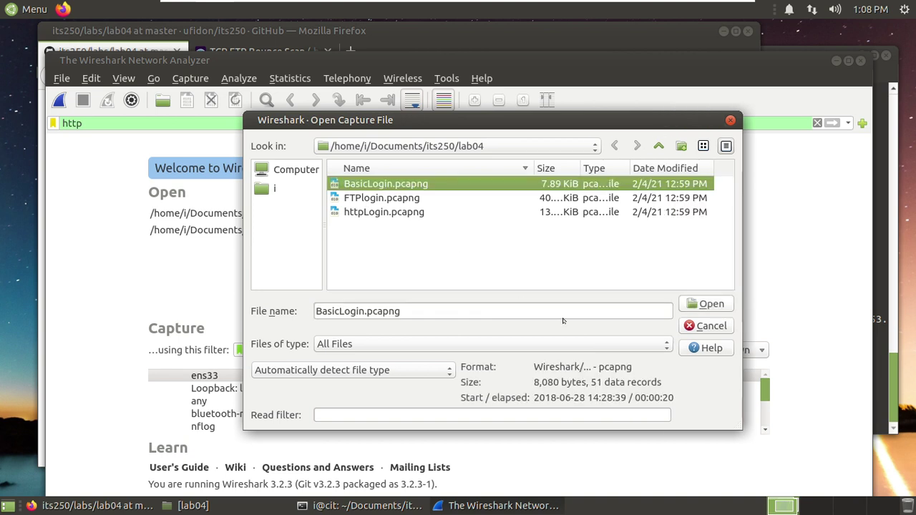
click(712, 304)
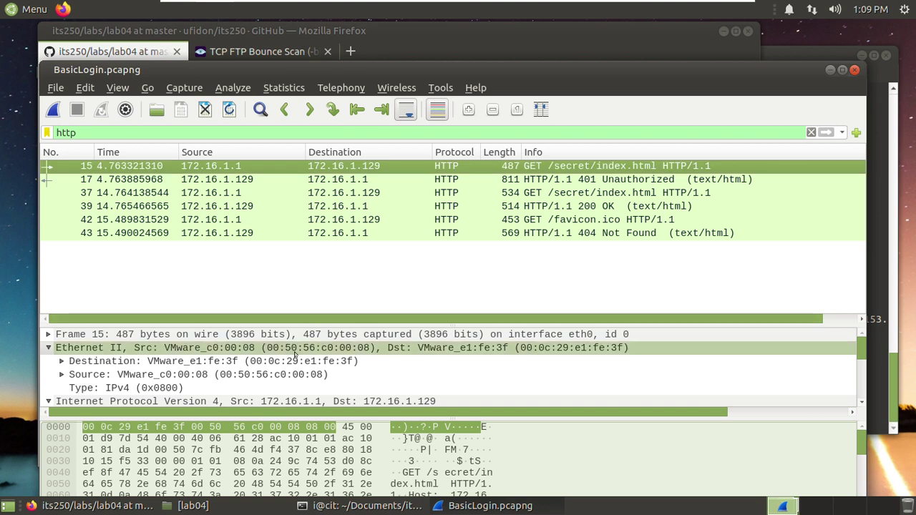
- Scroll through packet 15's GET /secret/index.html request details
scroll(293, 358, down, 10)
scroll(294, 357, down, 3)
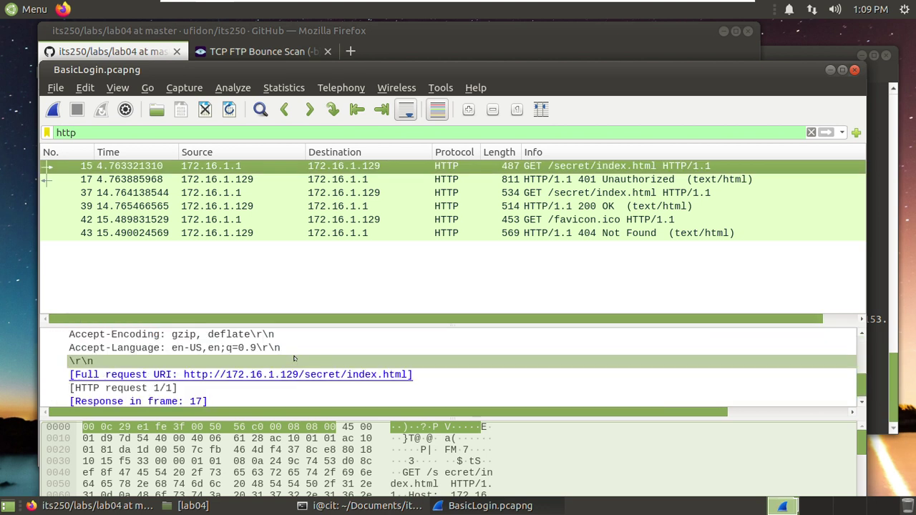
scroll(293, 360, up, 1)
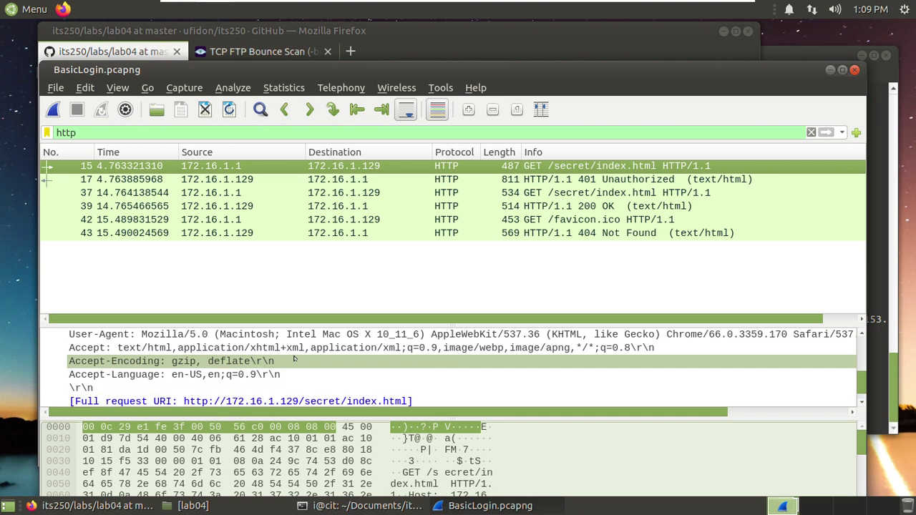
scroll(293, 360, down, 1)
scroll(252, 362, up, 4)
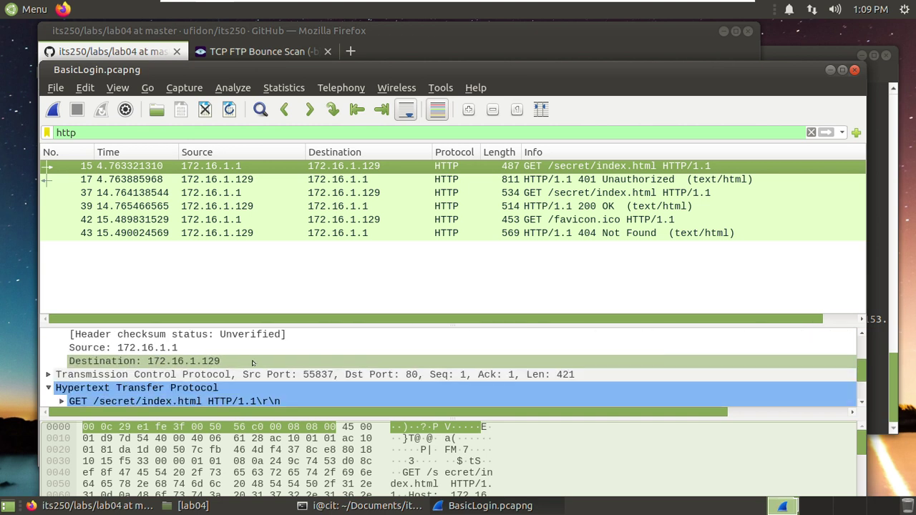
scroll(252, 362, down, 3)
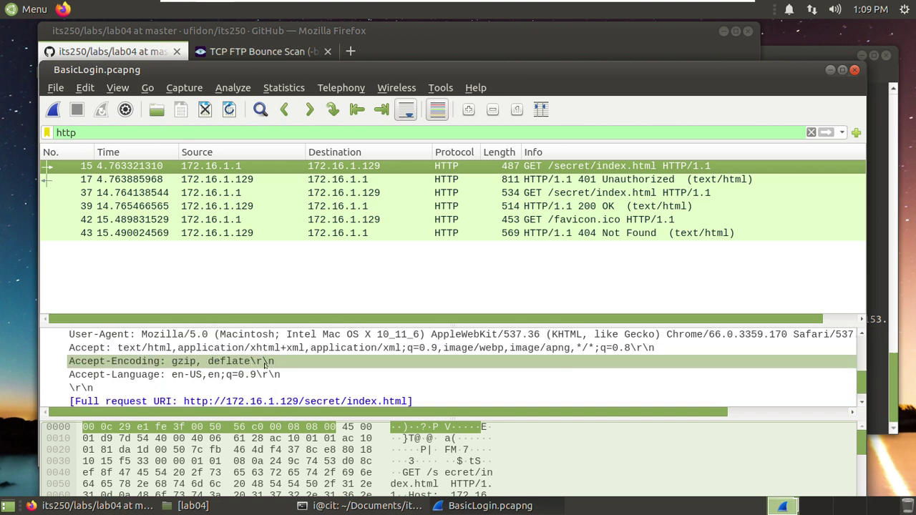
scroll(264, 365, down, 1)
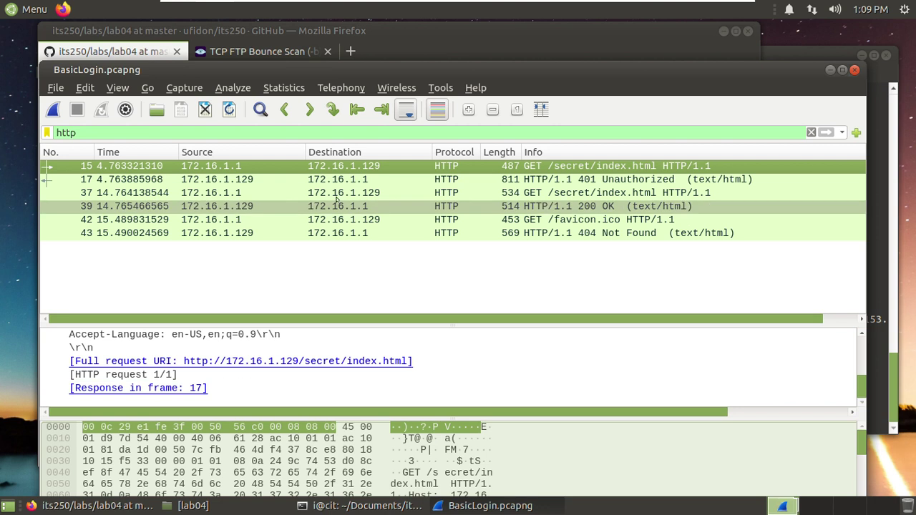
- Examine packet 17's 401 Unauthorized reply and its 'could not verify that you are authorized' HTML body
click(558, 179)
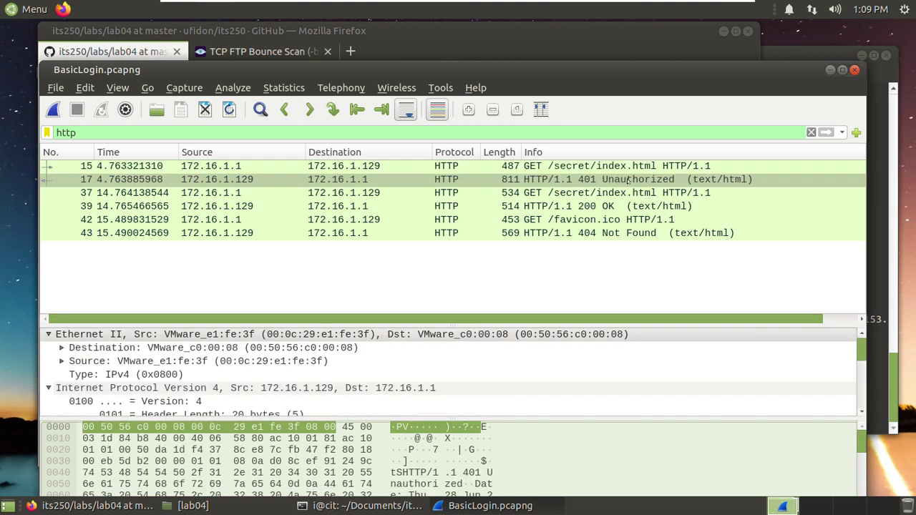
scroll(213, 366, down, 3)
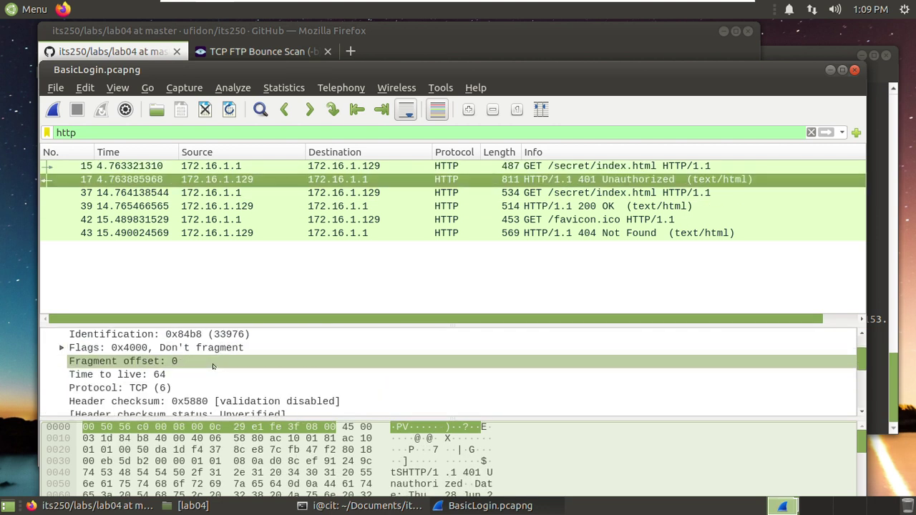
scroll(213, 366, down, 10)
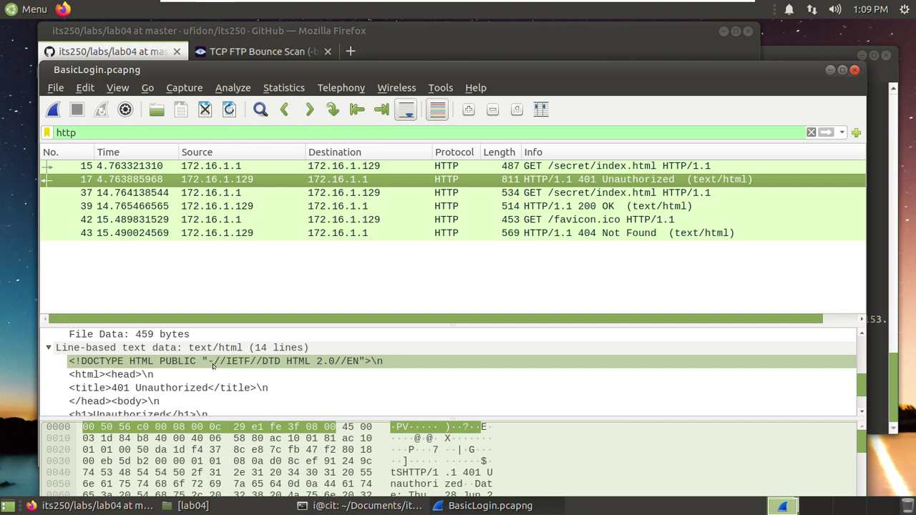
scroll(213, 366, down, 2)
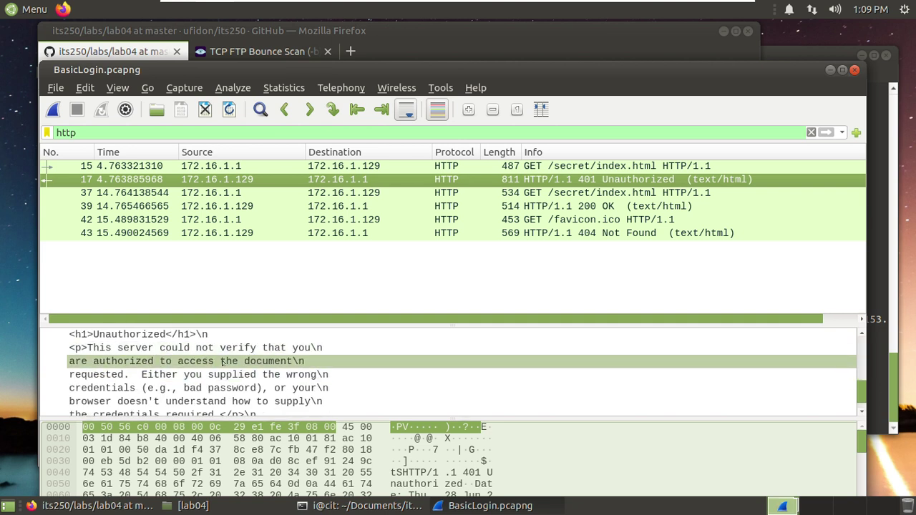
scroll(236, 370, down, 2)
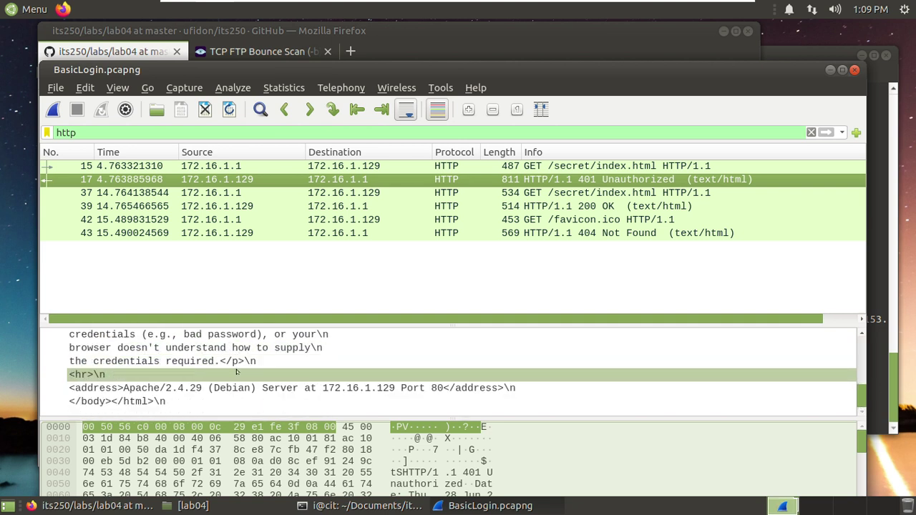
scroll(236, 371, up, 4)
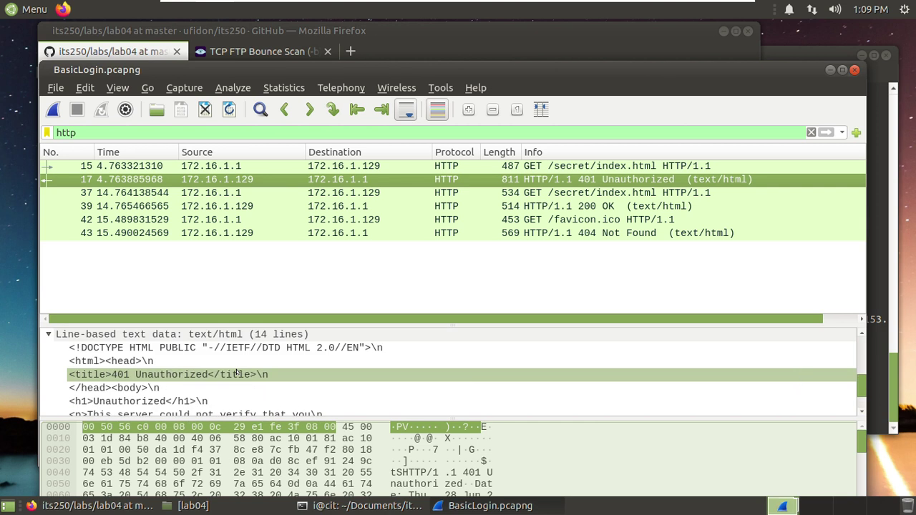
scroll(236, 371, up, 3)
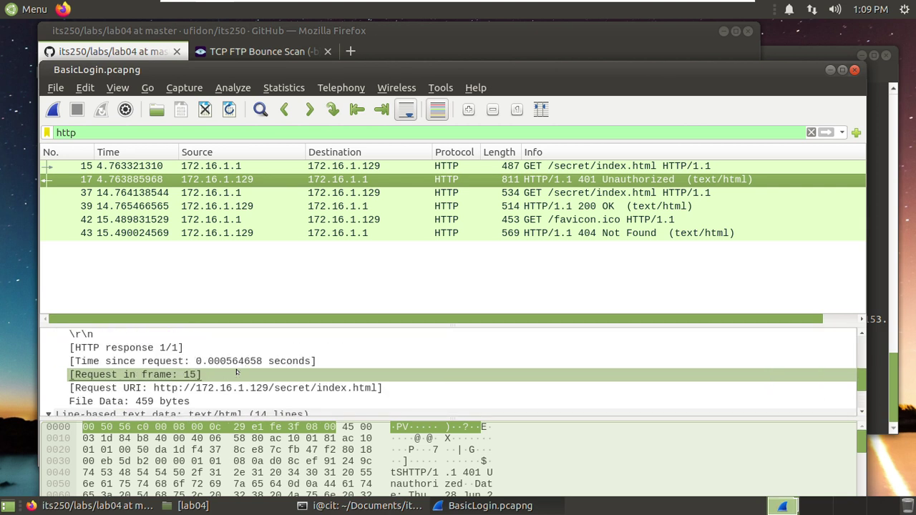
scroll(236, 371, down, 3)
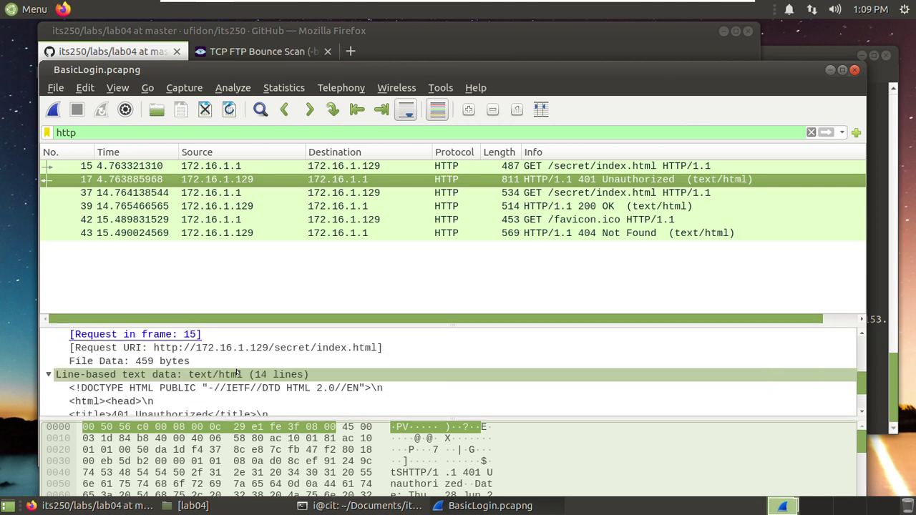
- Open packet 15 in its own window with Hypertext Transfer Protocol expanded and the details pane enlarged
double_click(612, 166)
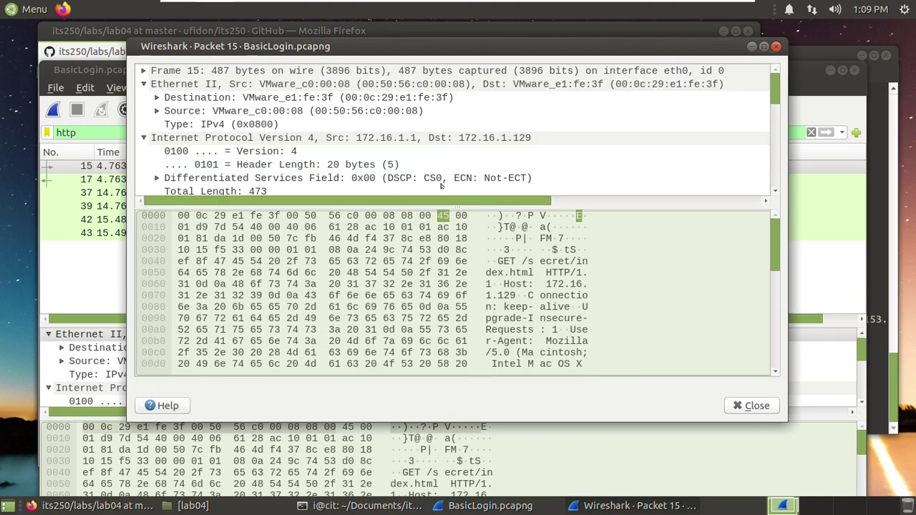
scroll(469, 136, down, 5)
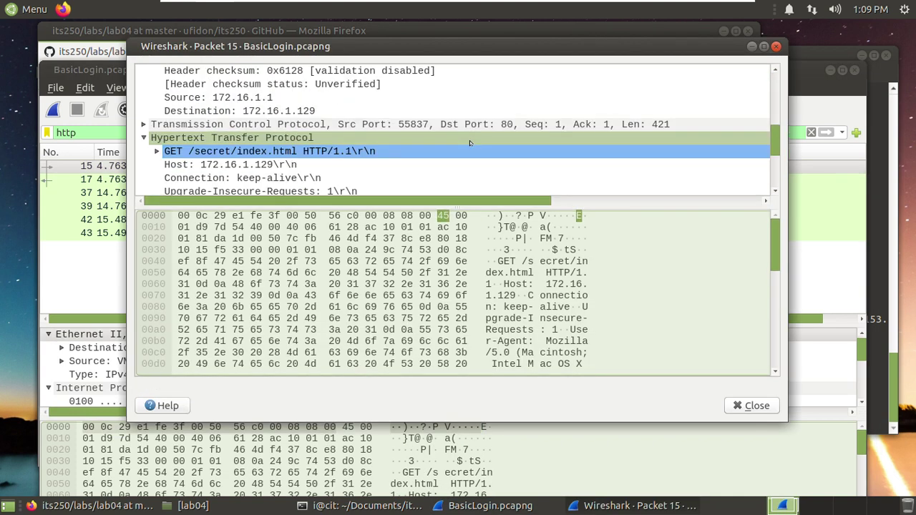
click(469, 139)
drag(454, 201, 452, 268)
- Scroll through the unauthenticated request's headers and hex bytes, then close the packet 15 window
scroll(449, 202, down, 2)
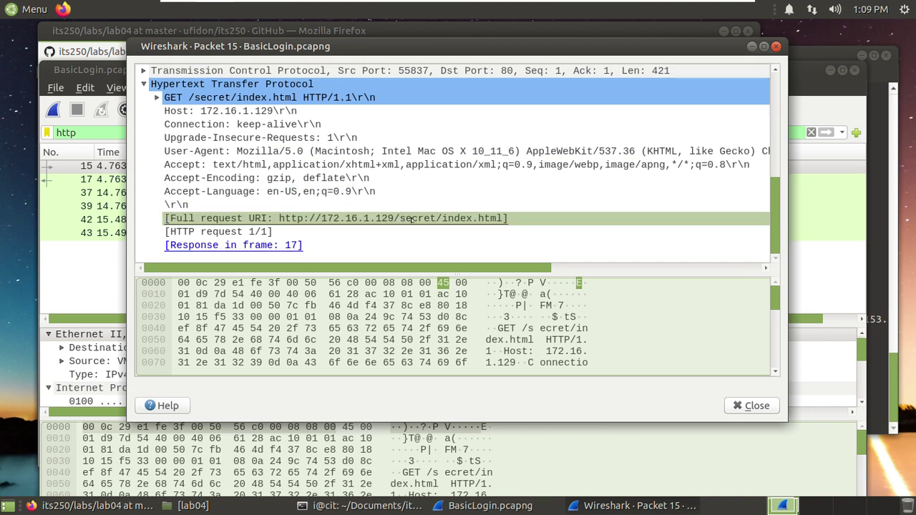
scroll(543, 329, down, 2)
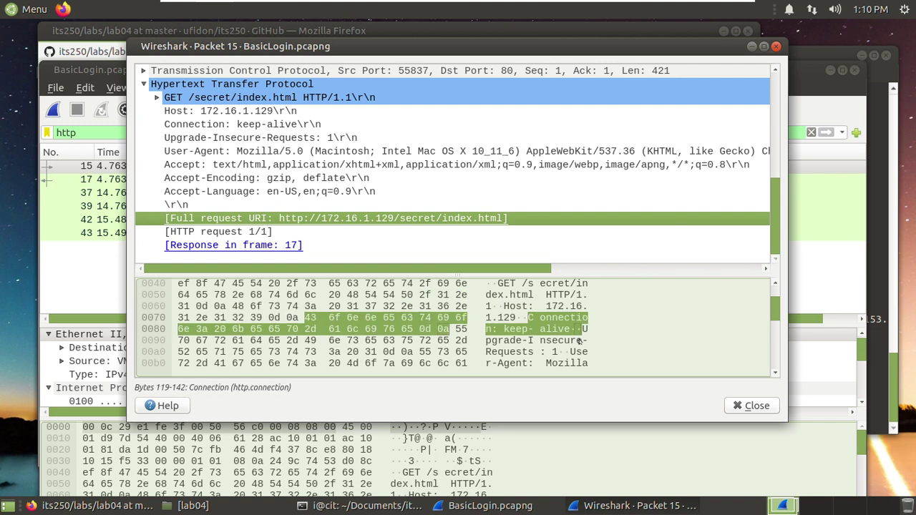
scroll(579, 342, down, 6)
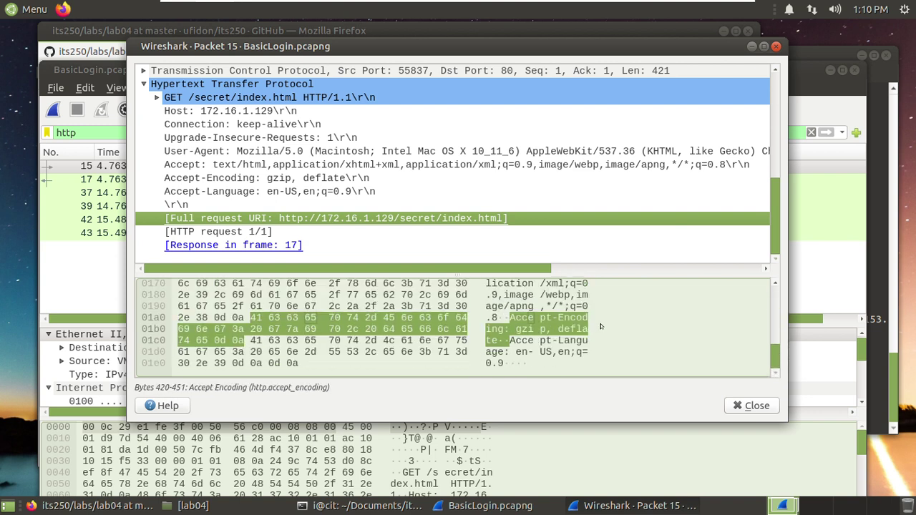
scroll(600, 326, up, 8)
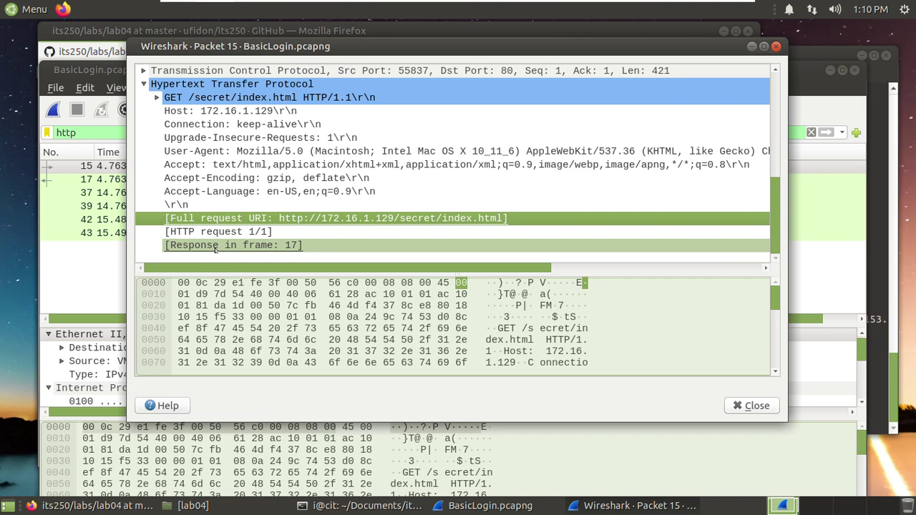
scroll(286, 191, up, 1)
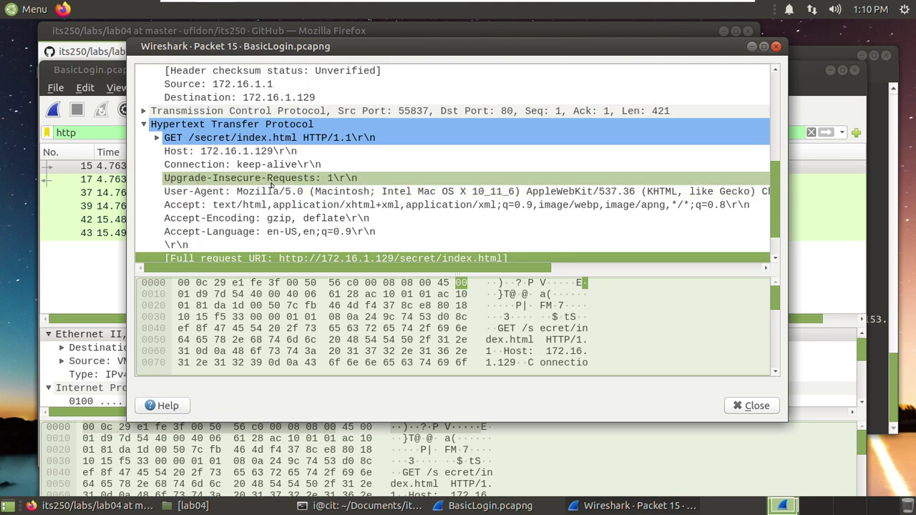
scroll(322, 209, down, 1)
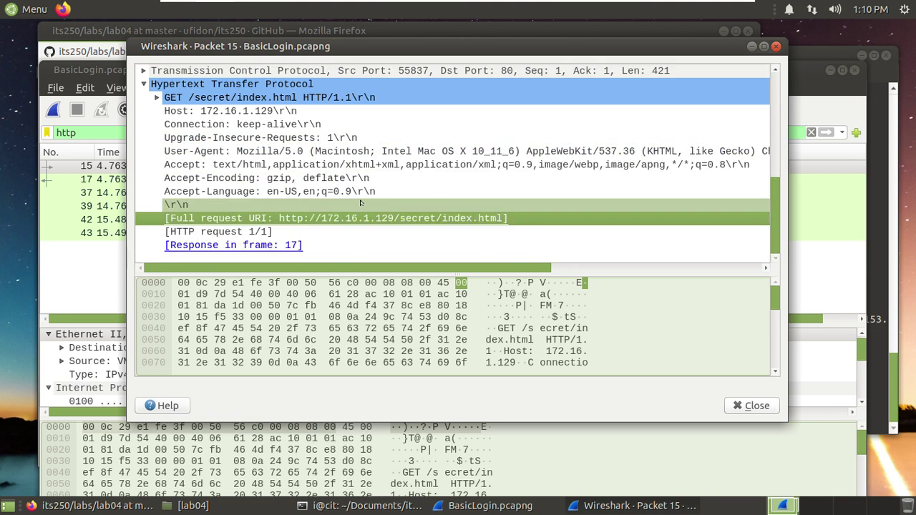
scroll(362, 204, up, 4)
scroll(362, 204, up, 2)
scroll(361, 204, down, 5)
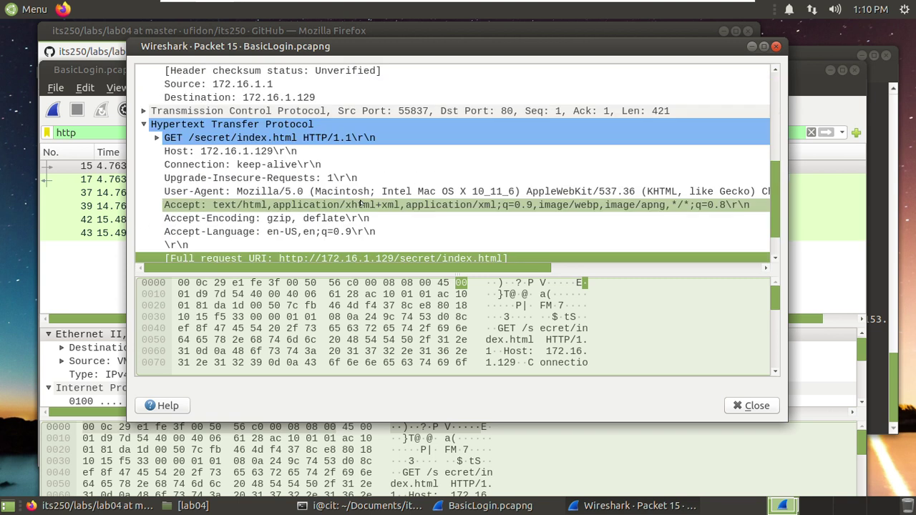
click(777, 46)
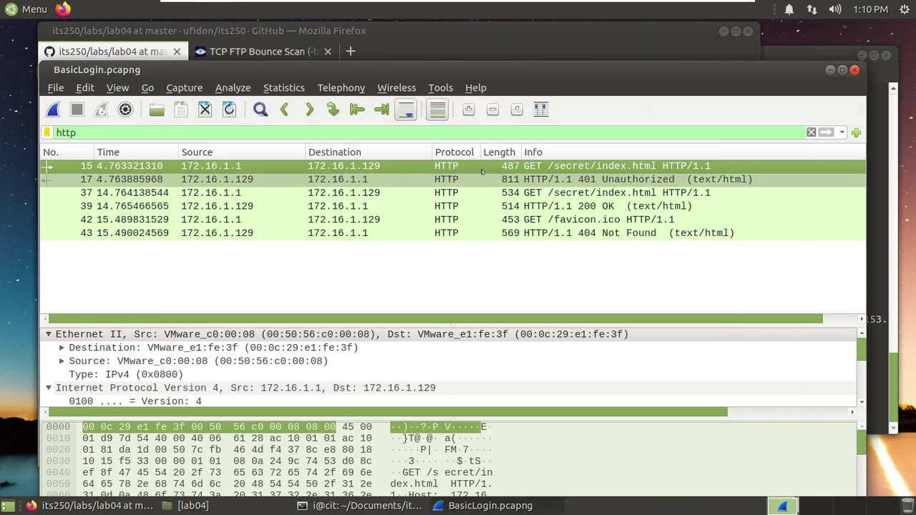
- Check task iv's 'HTTP Basic Authentication' wording in the lab instructions, then select packet 37 in BasicLogin
click(142, 50)
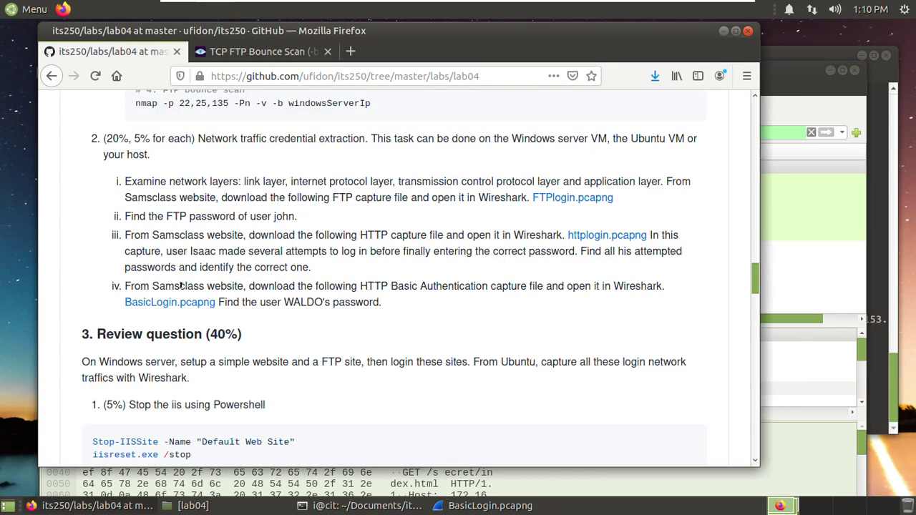
drag(358, 285, 487, 283)
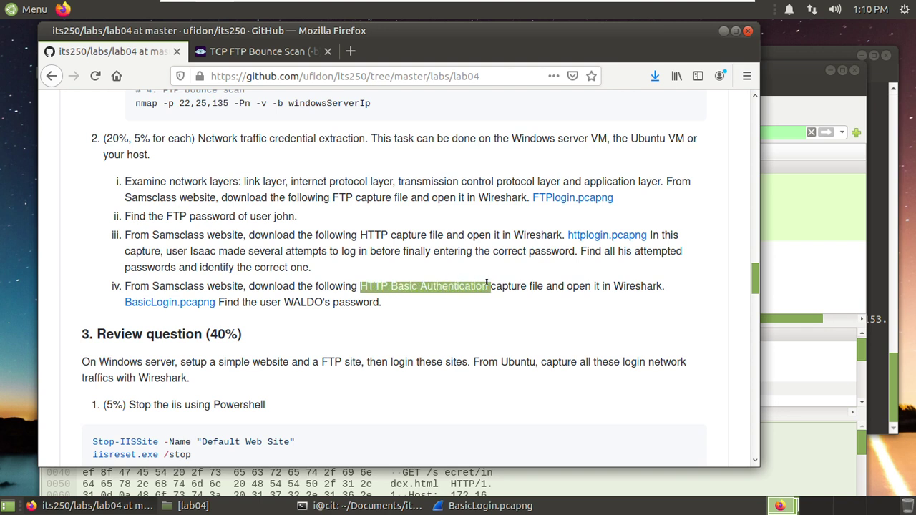
click(415, 307)
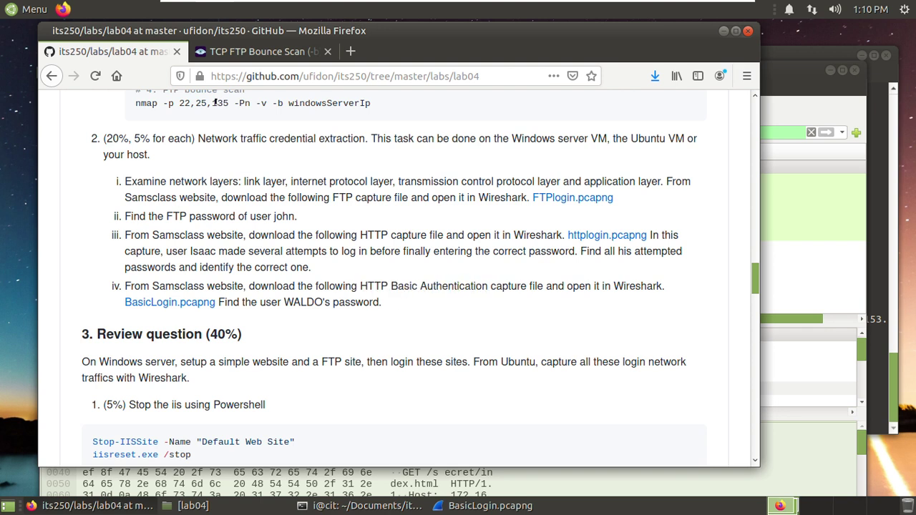
click(787, 68)
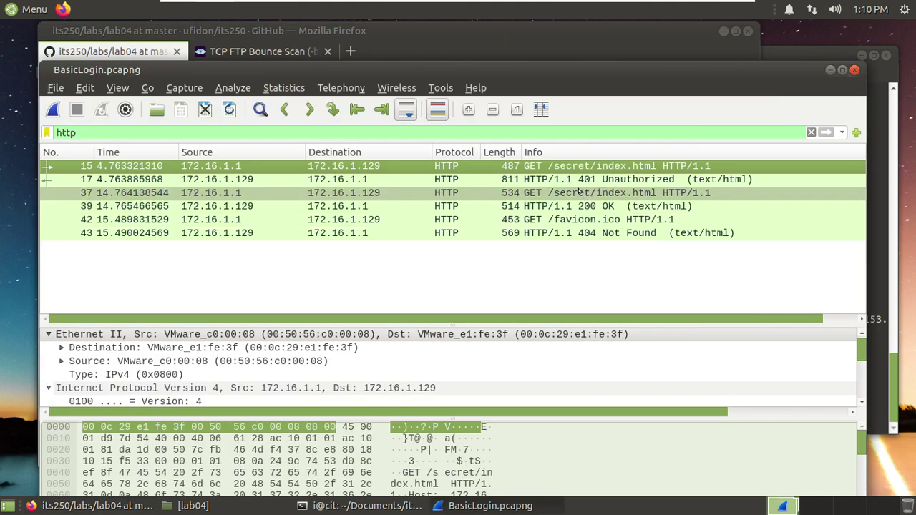
click(580, 191)
- Open packet 37 and scroll its enlarged details to the Basic Authorization header, then close it
double_click(570, 193)
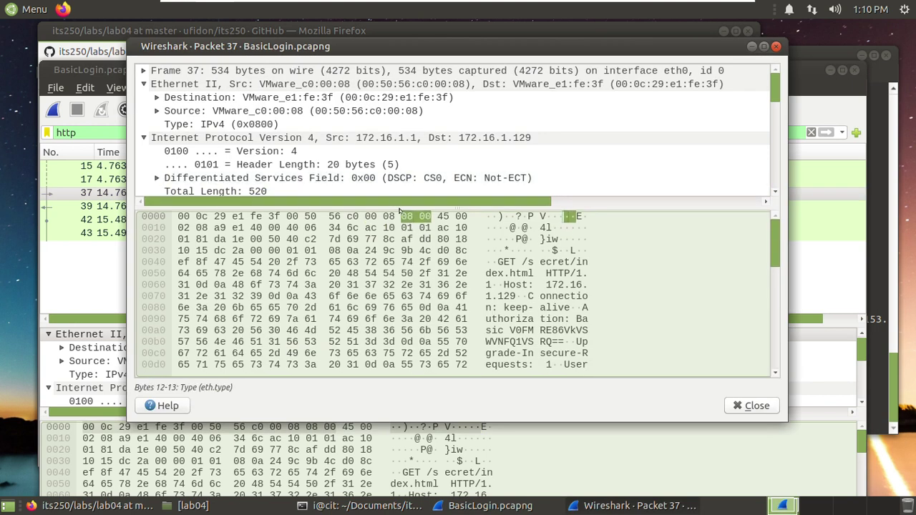
drag(399, 209, 390, 315)
scroll(379, 191, down, 4)
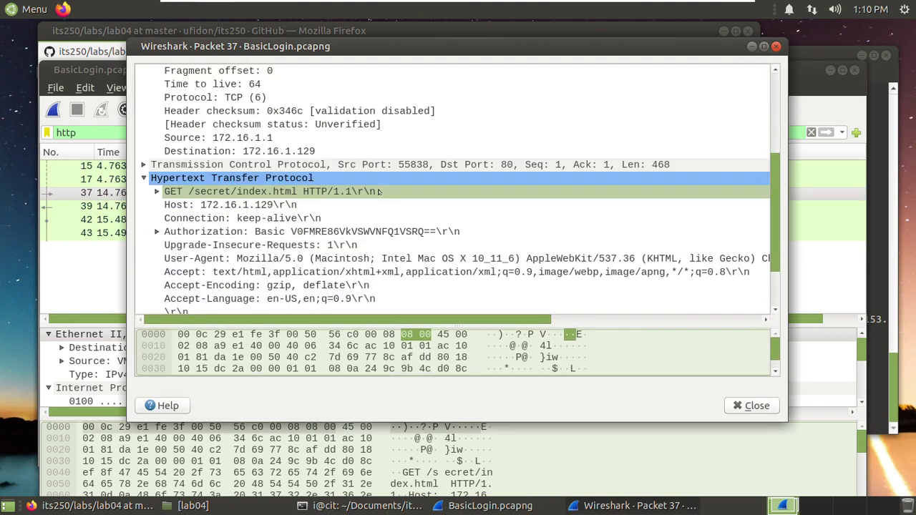
scroll(379, 192, down, 2)
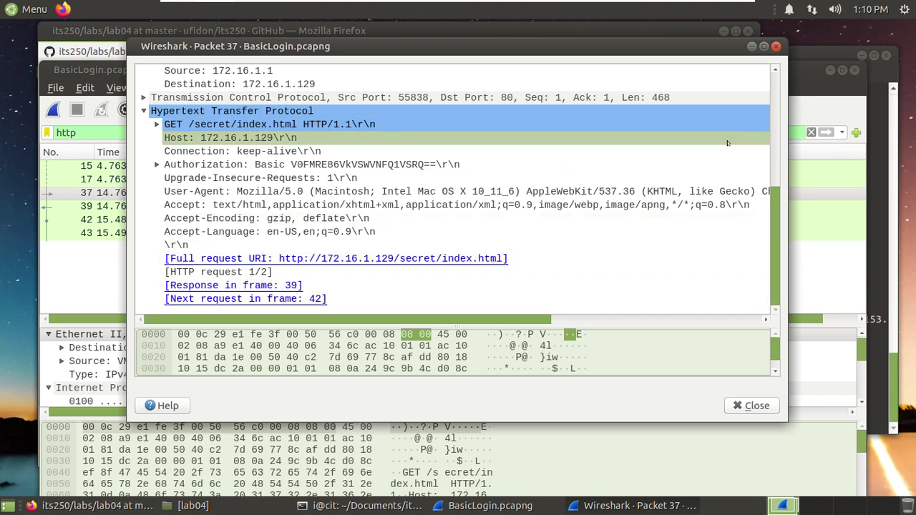
click(775, 45)
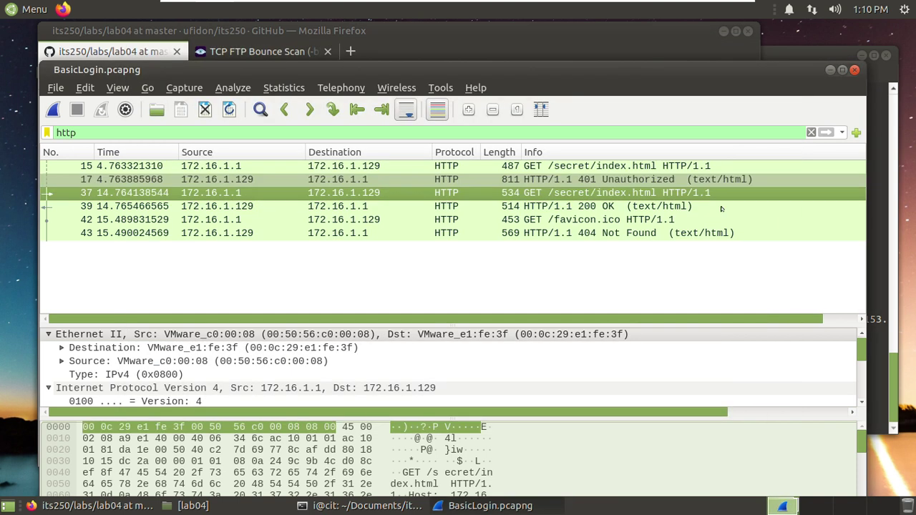
- Inspect packet 39's 200 OK reply down to the decoded secret page line, then close it
double_click(601, 206)
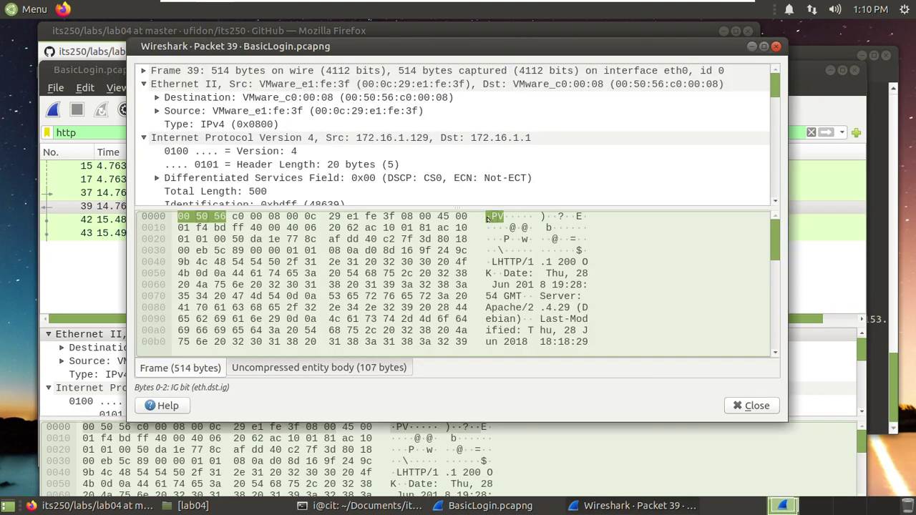
scroll(440, 149, down, 2)
scroll(440, 149, down, 8)
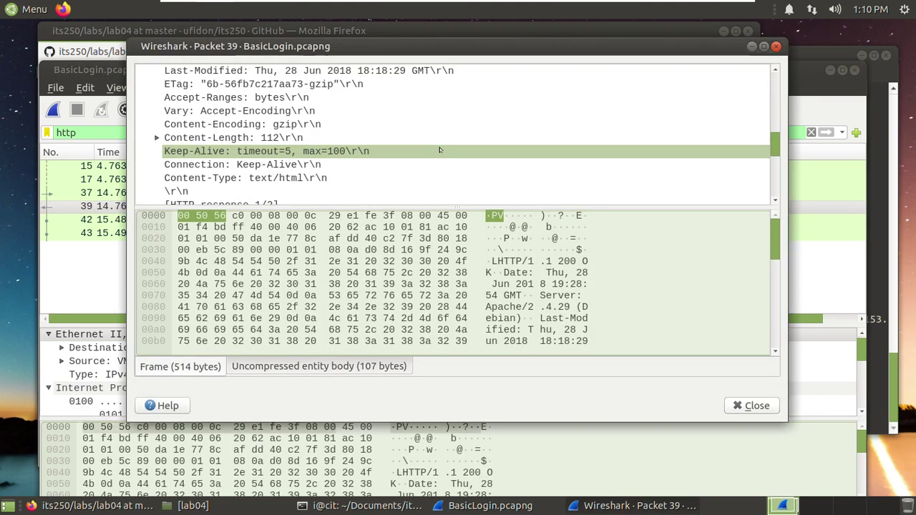
scroll(440, 152, down, 3)
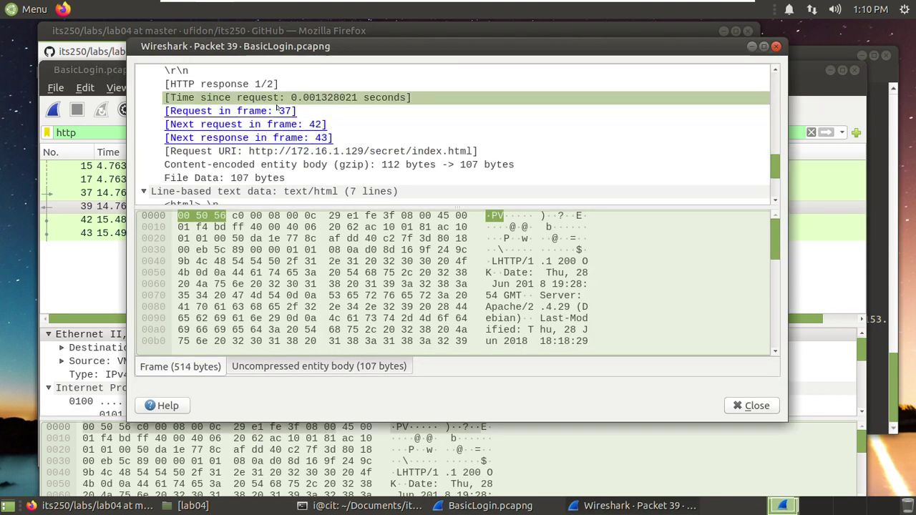
scroll(325, 166, down, 3)
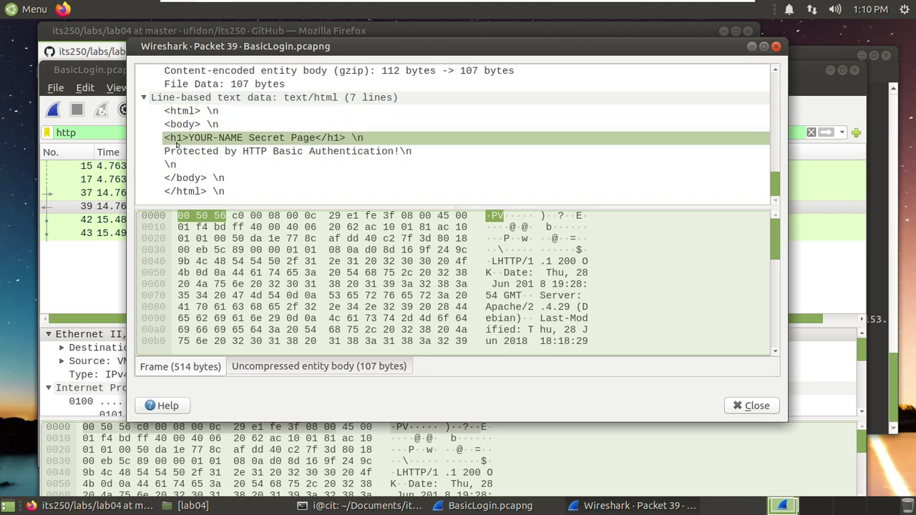
click(253, 151)
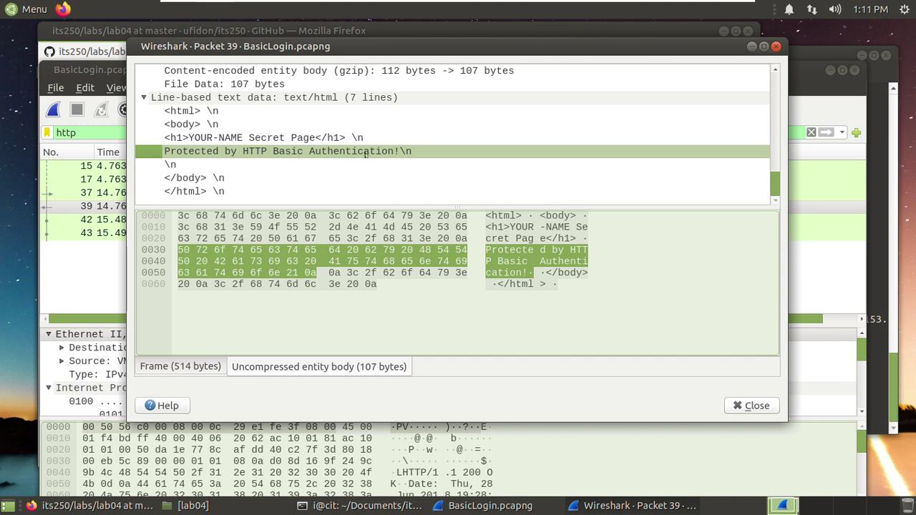
click(776, 46)
click(601, 220)
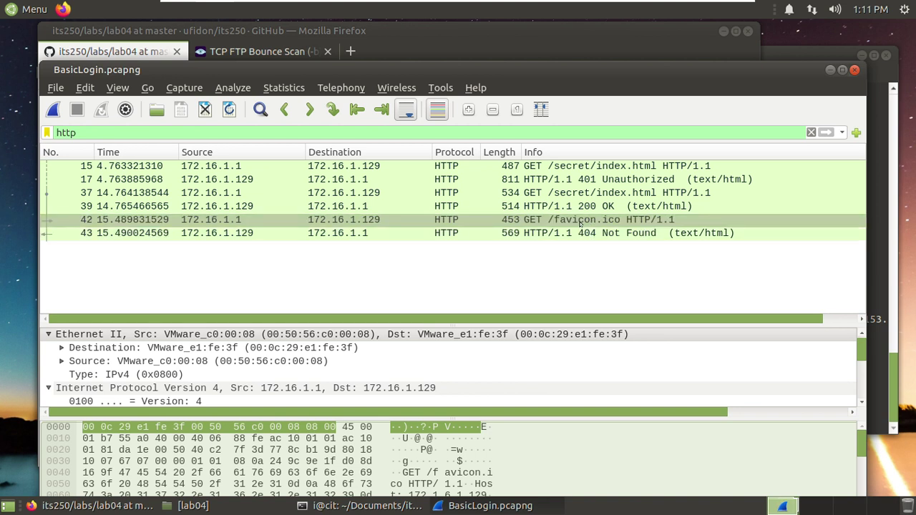
- Review packet 42's favicon.ico request details and close its window
double_click(582, 220)
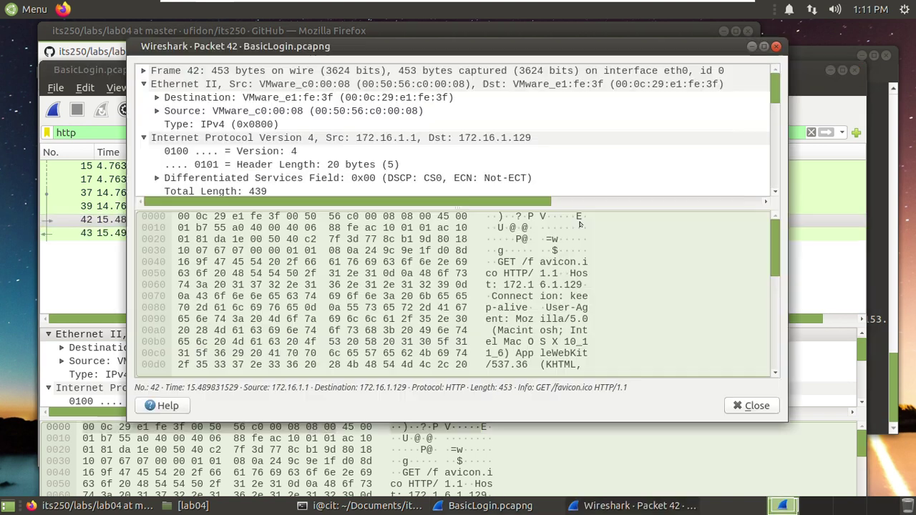
scroll(455, 171, down, 15)
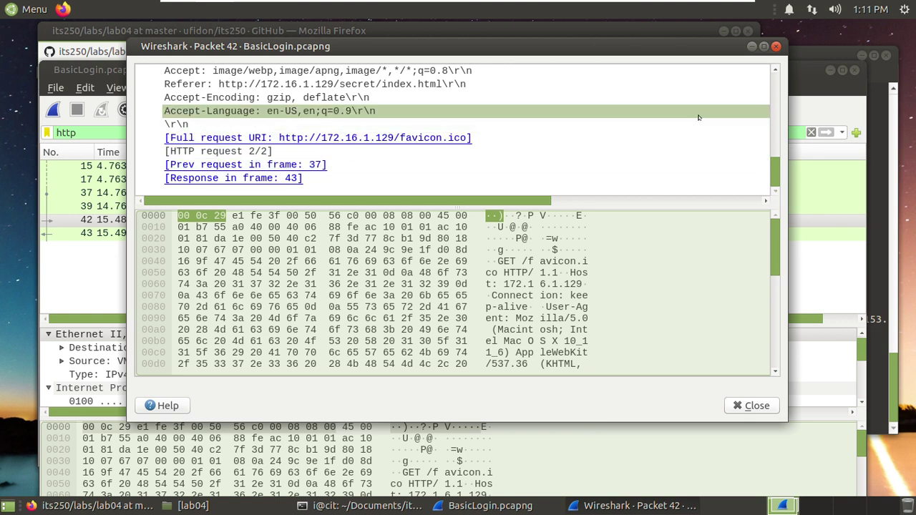
click(776, 46)
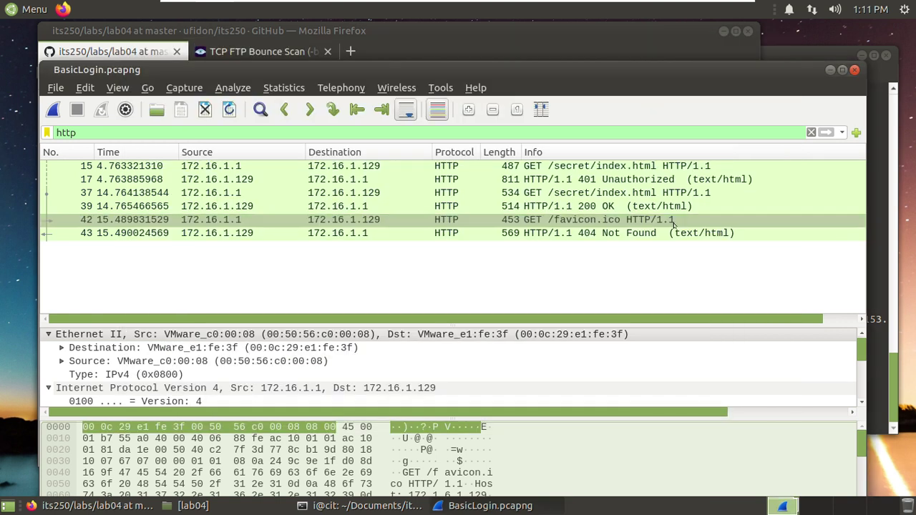
- Read packet 43's 404 Not Found HTML body for /favicon.ico in an enlarged tree, then close it
double_click(644, 234)
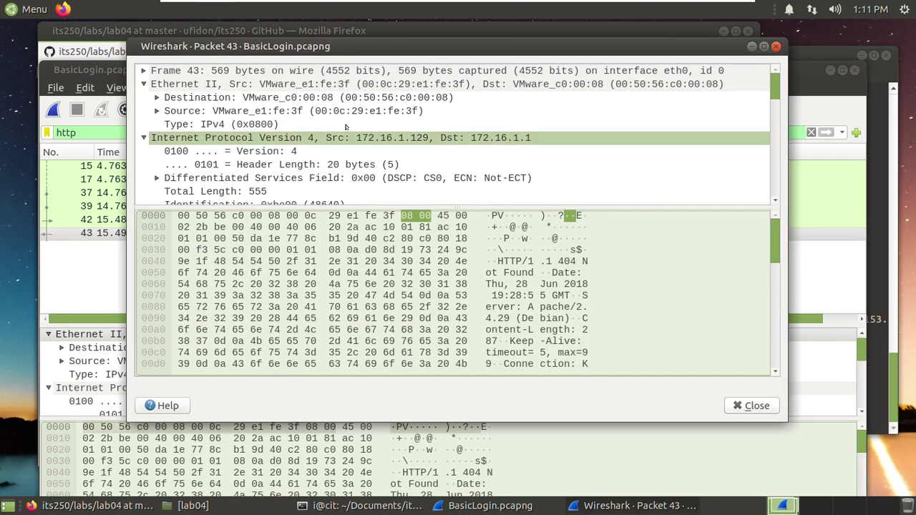
scroll(345, 125, down, 4)
scroll(346, 125, down, 6)
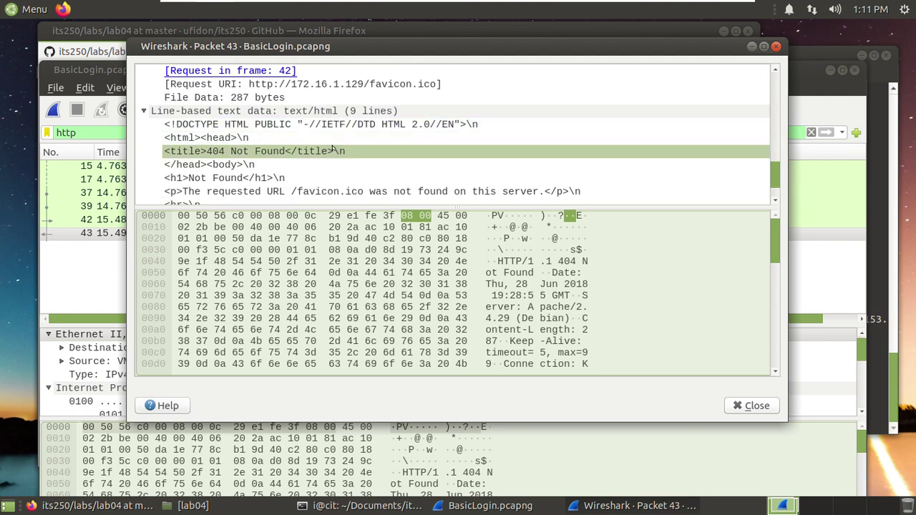
scroll(333, 149, down, 1)
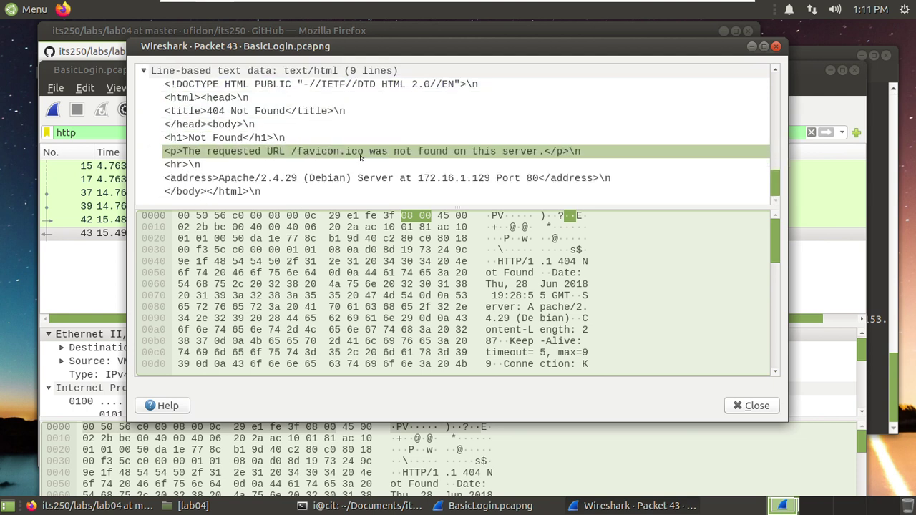
scroll(351, 154, up, 2)
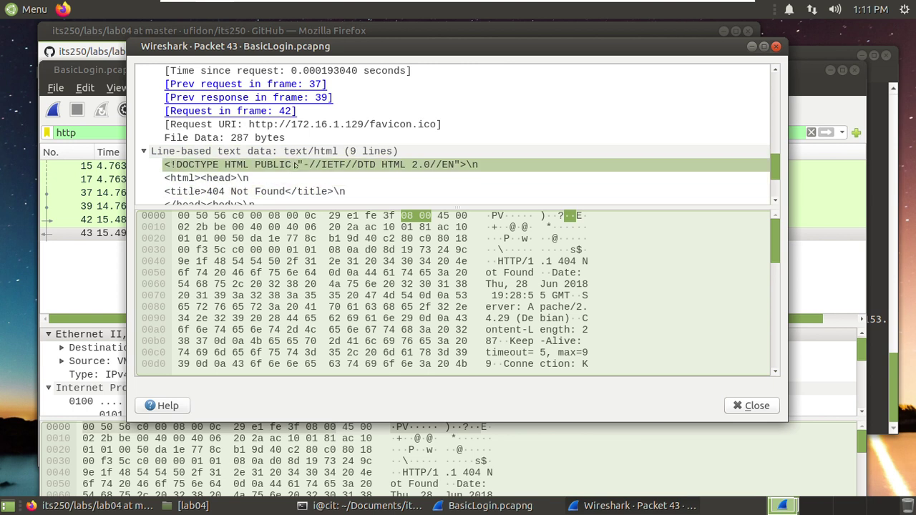
scroll(295, 164, down, 2)
scroll(325, 166, up, 2)
scroll(347, 164, down, 2)
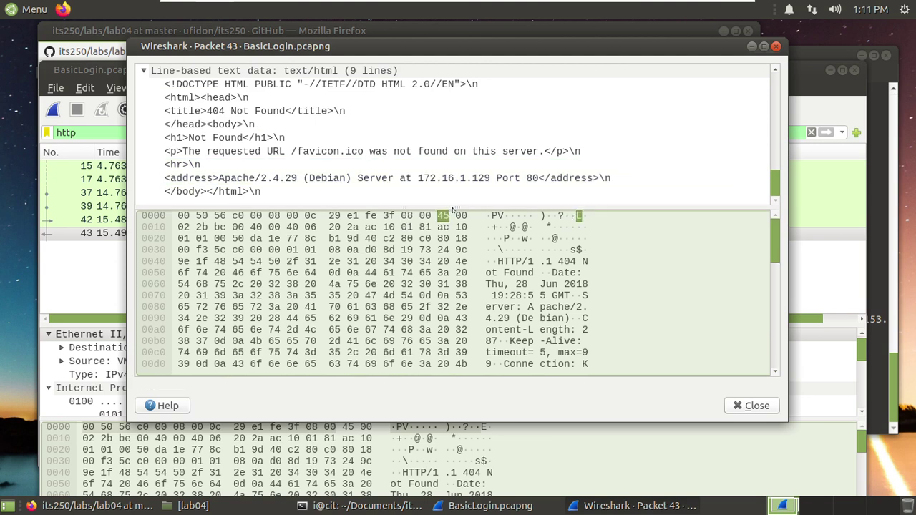
drag(452, 207, 452, 289)
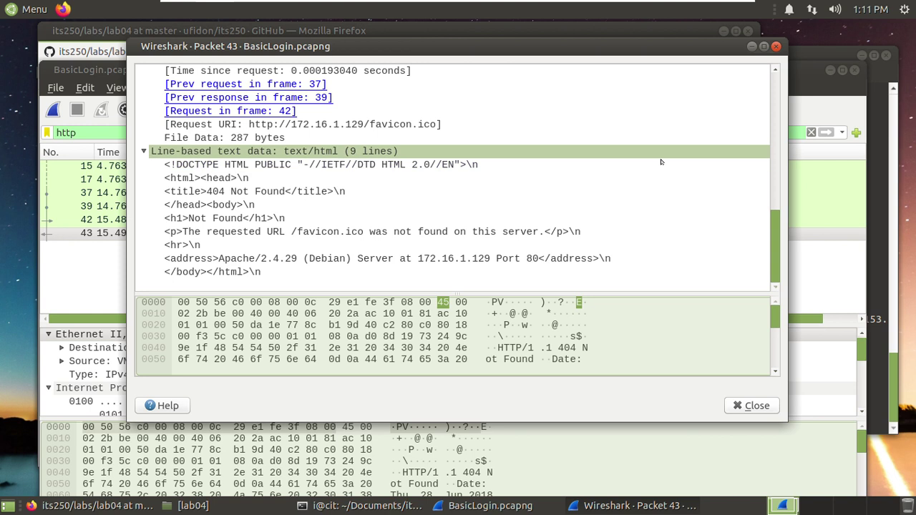
click(775, 47)
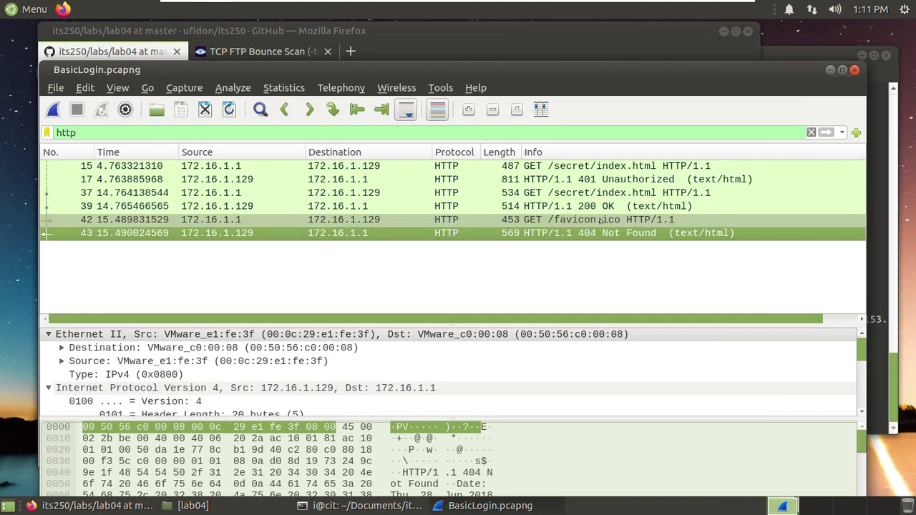
- Read packet 39's HTTP headers and Line-based text data in an enlarged detail pane, then close it
double_click(589, 206)
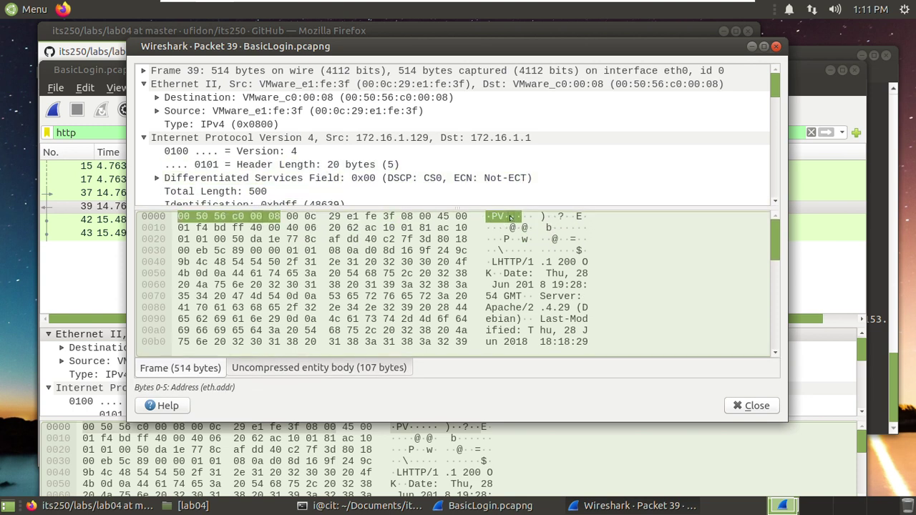
drag(507, 209, 501, 330)
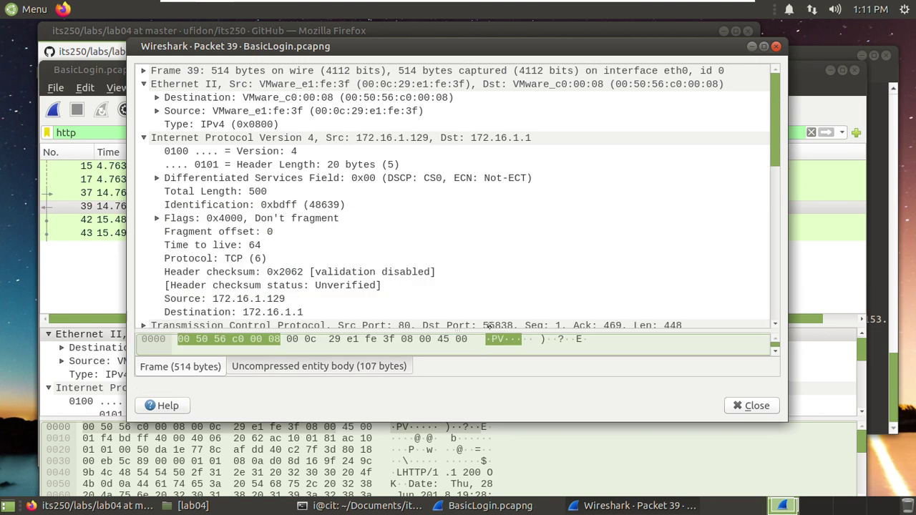
scroll(458, 218, down, 1)
scroll(459, 218, down, 4)
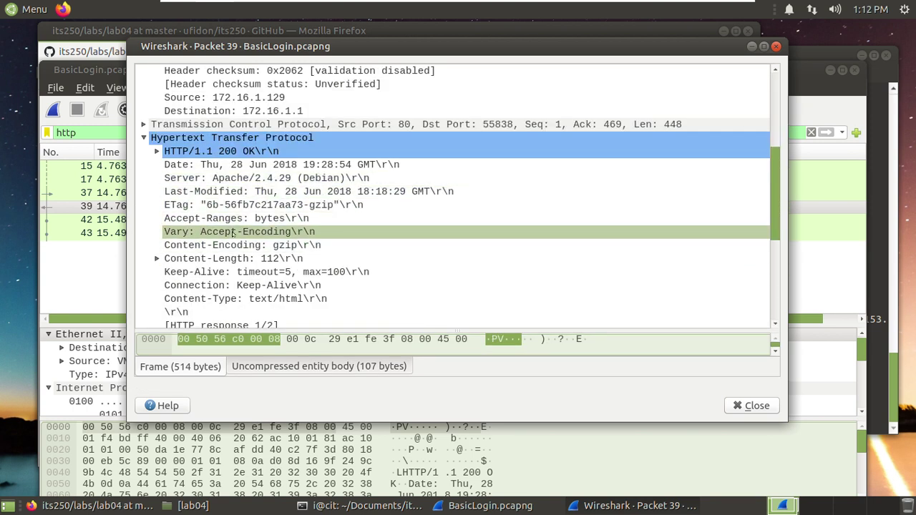
scroll(233, 234, down, 4)
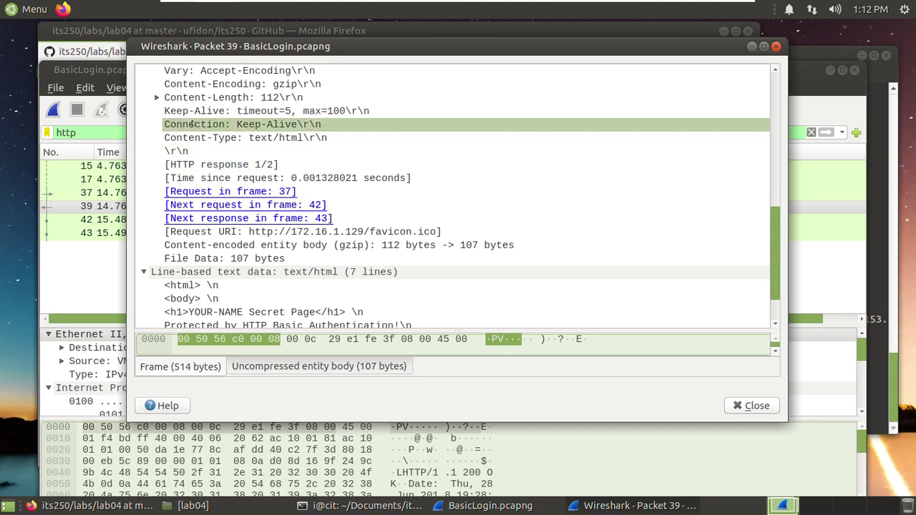
scroll(391, 241, down, 1)
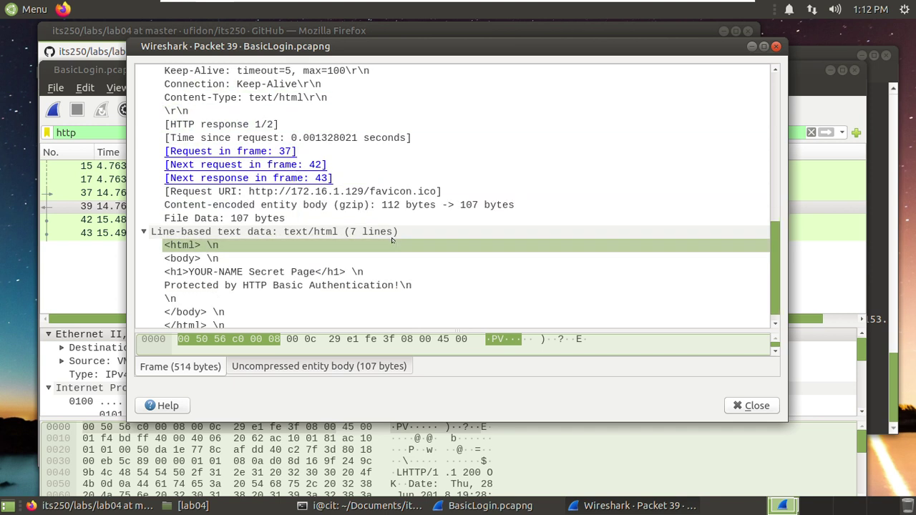
scroll(391, 241, down, 1)
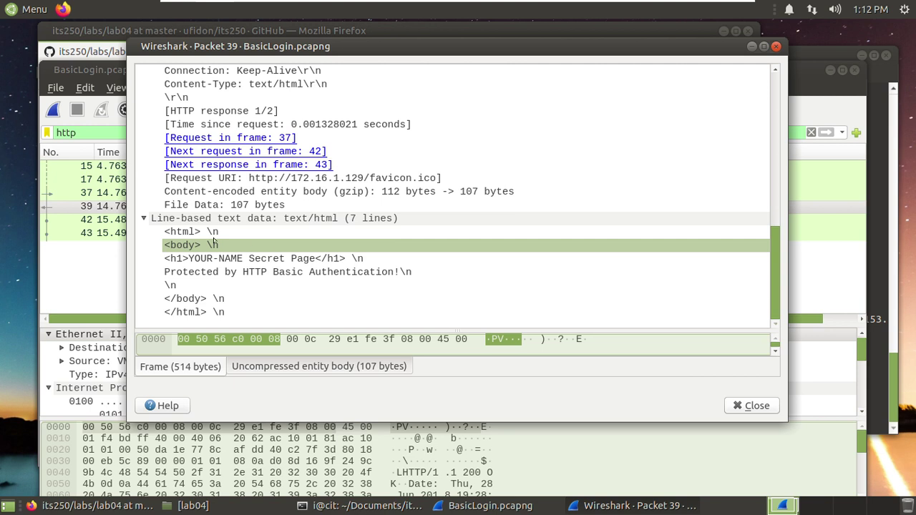
scroll(385, 202, up, 1)
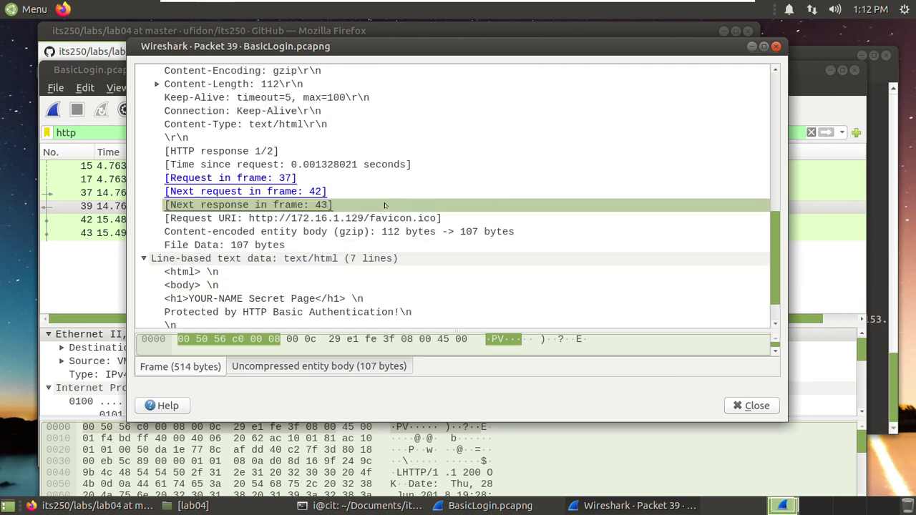
scroll(457, 211, up, 1)
scroll(458, 210, up, 3)
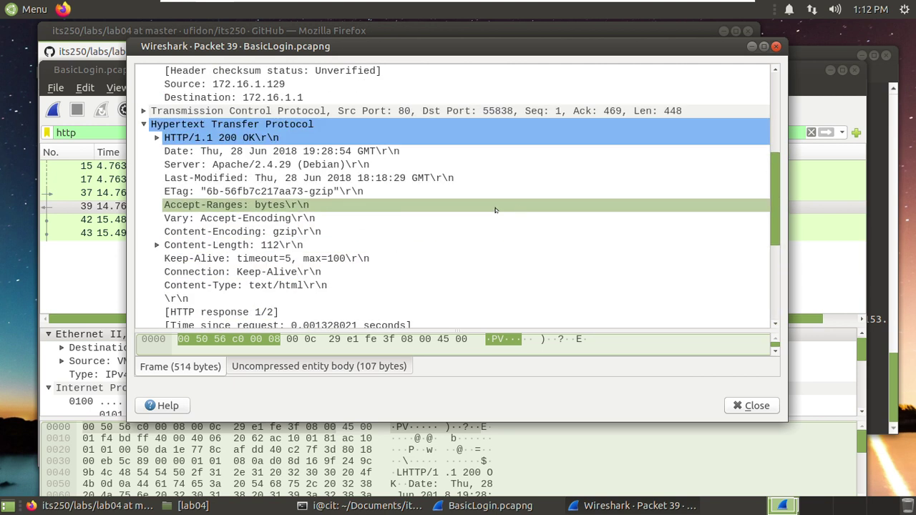
scroll(530, 210, up, 3)
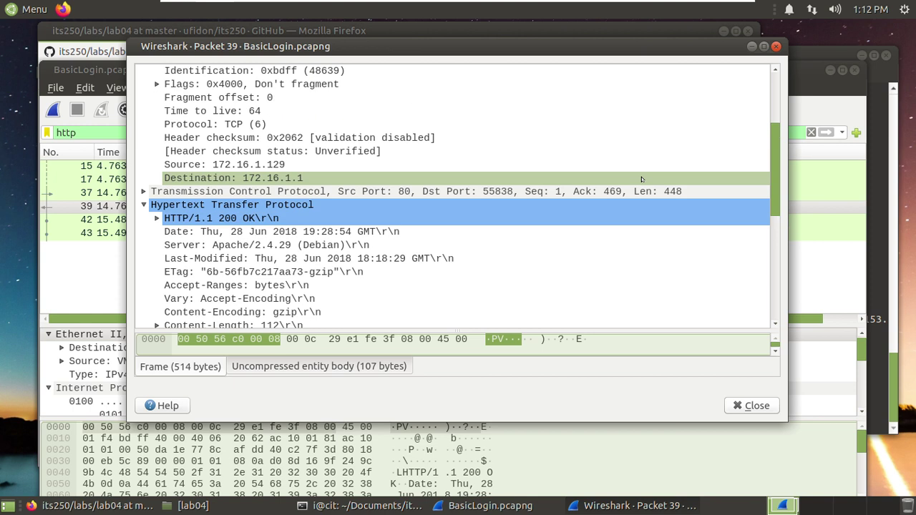
click(776, 46)
- Expand packet 37's Authorization header so the Base64 Basic value shows as plaintext credentials
double_click(579, 195)
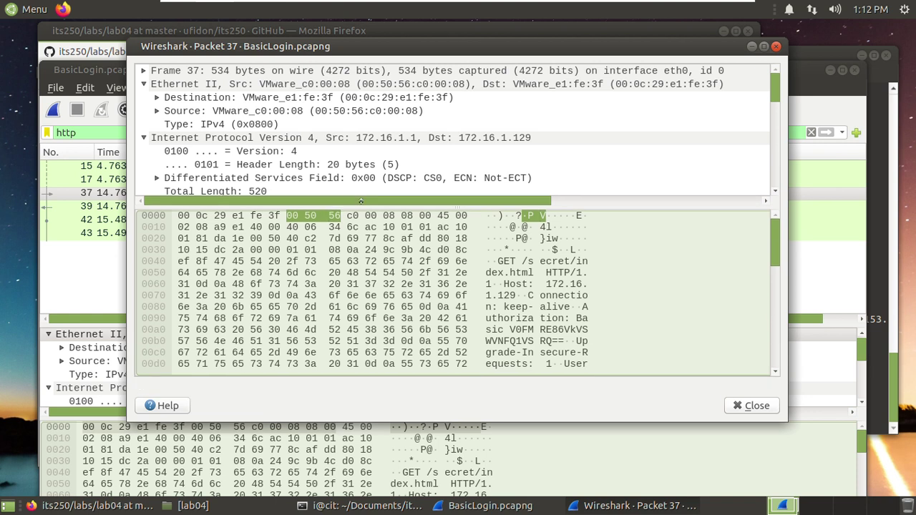
drag(360, 201, 361, 350)
scroll(388, 201, down, 1)
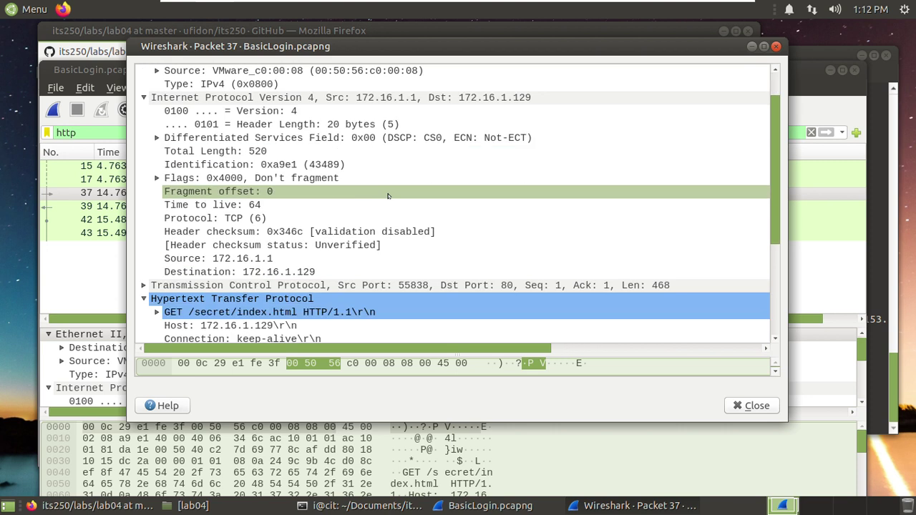
scroll(387, 196, down, 3)
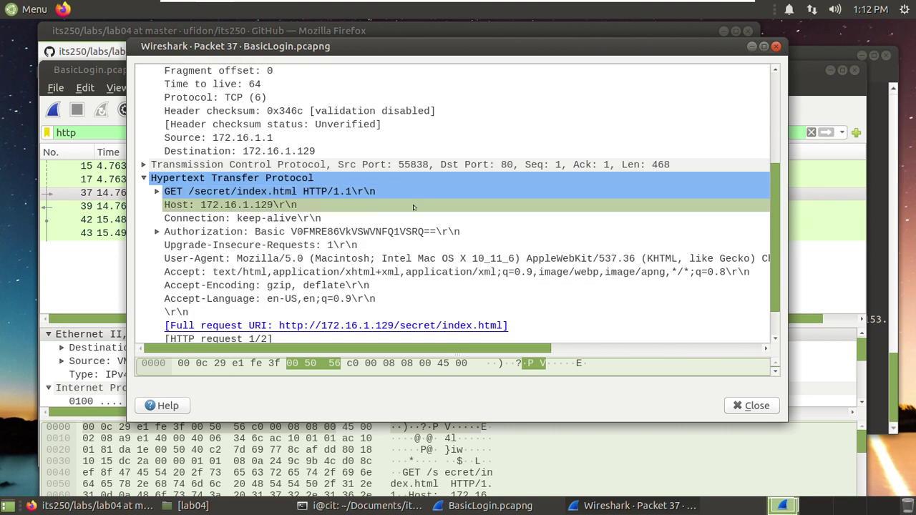
click(404, 232)
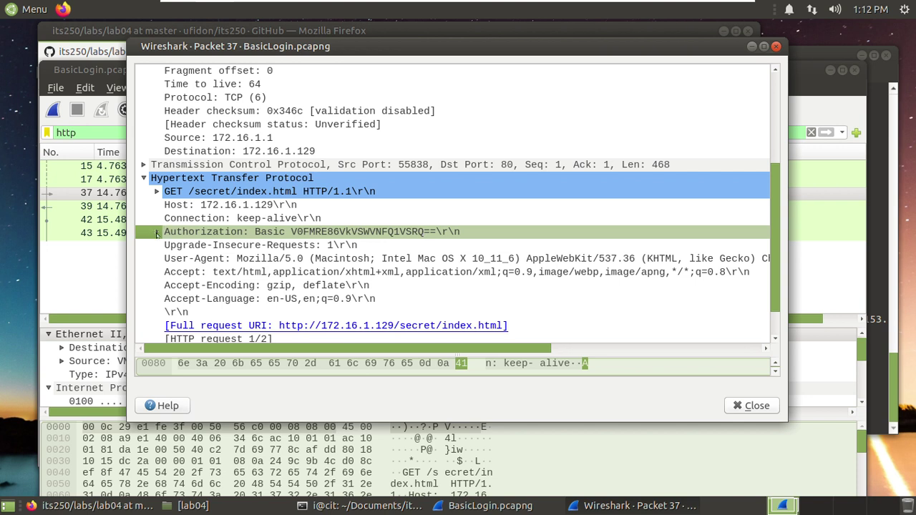
click(157, 232)
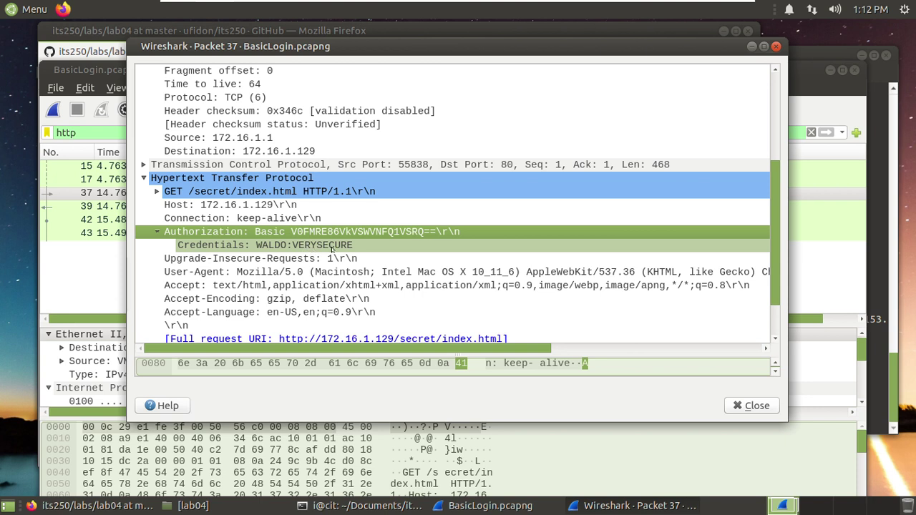
click(331, 249)
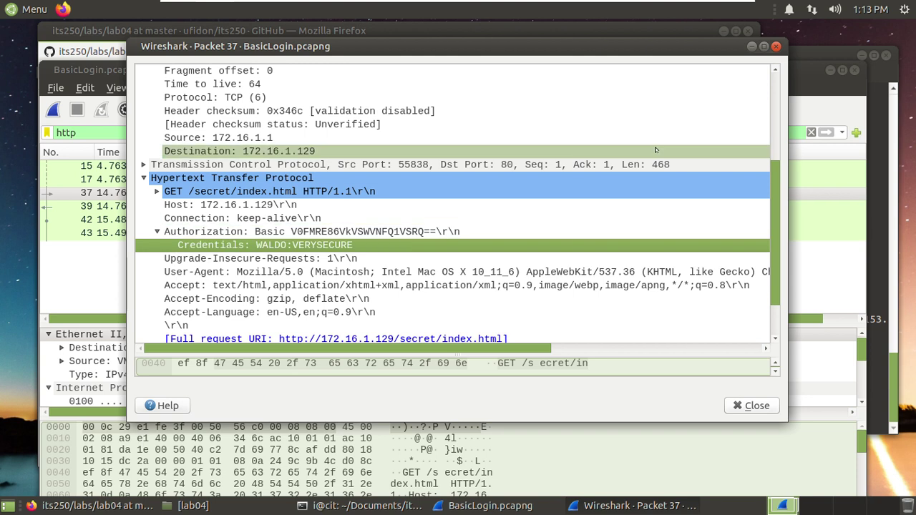
click(776, 46)
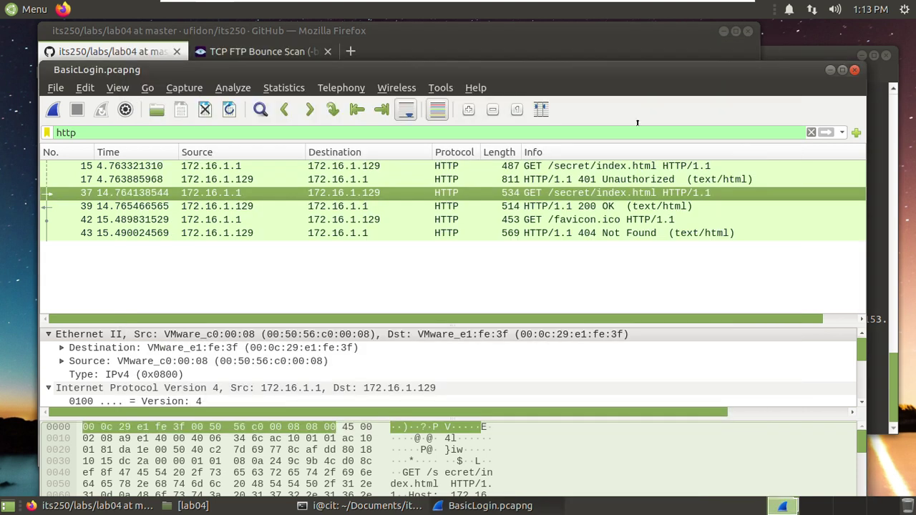
double_click(549, 179)
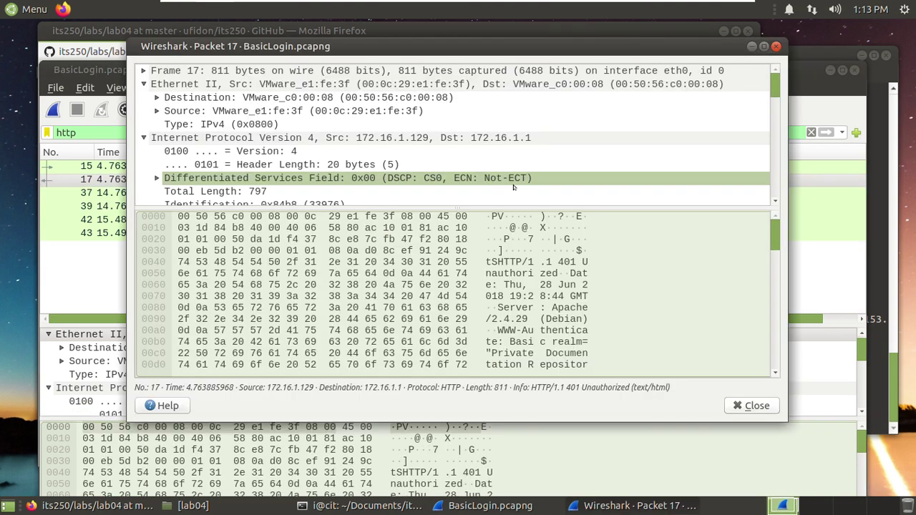
scroll(244, 142, down, 2)
scroll(244, 143, down, 1)
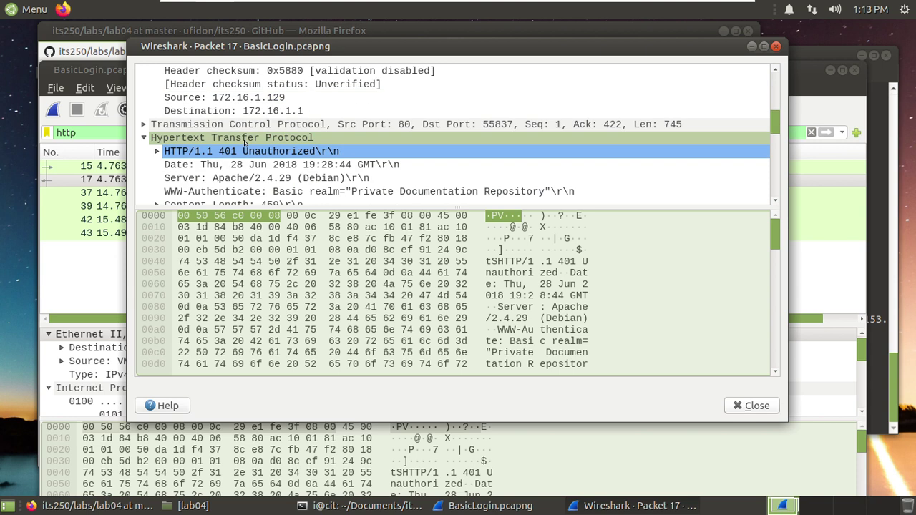
click(240, 138)
click(220, 149)
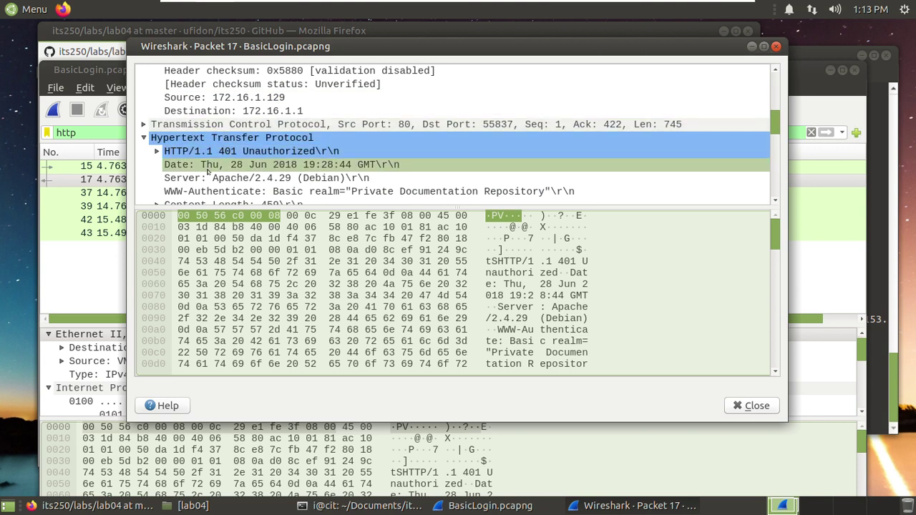
scroll(218, 161, down, 1)
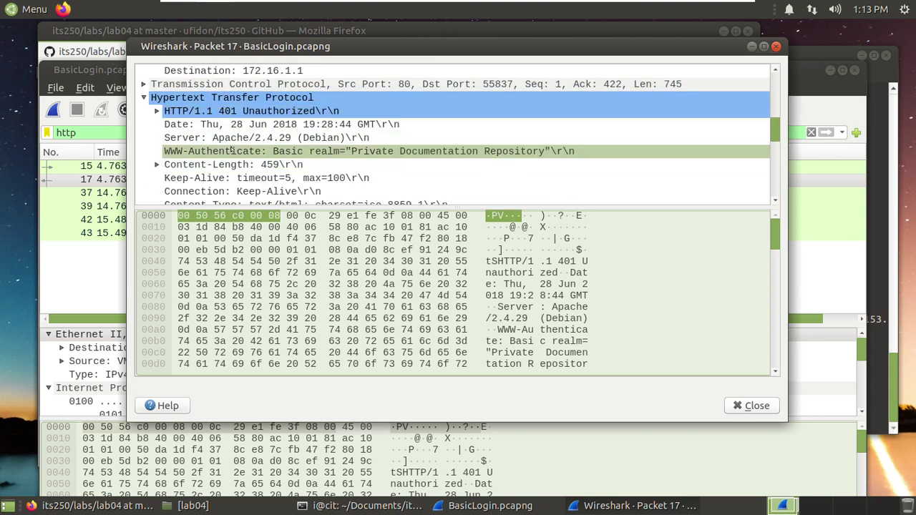
scroll(234, 151, down, 7)
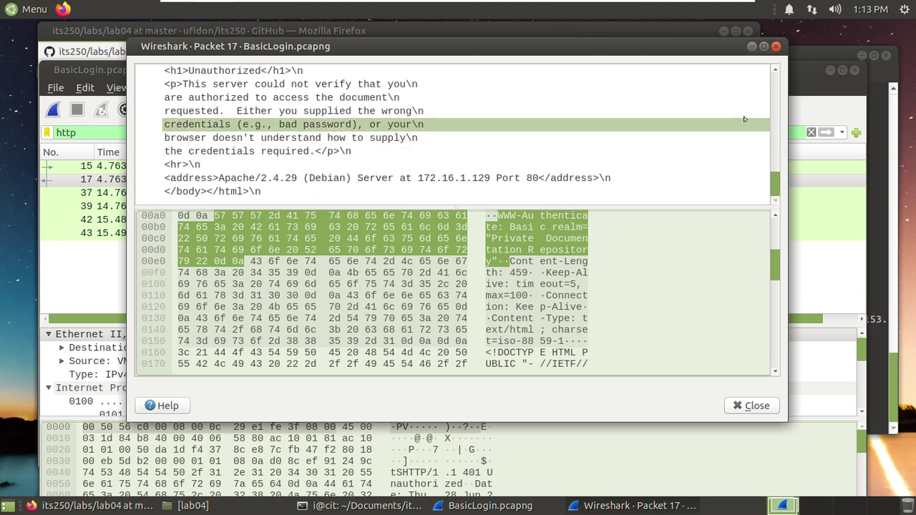
click(775, 46)
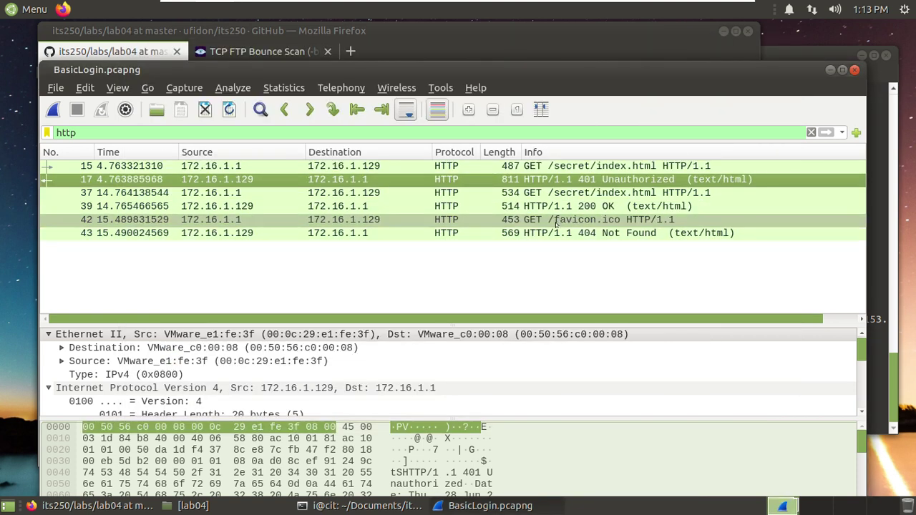
click(545, 197)
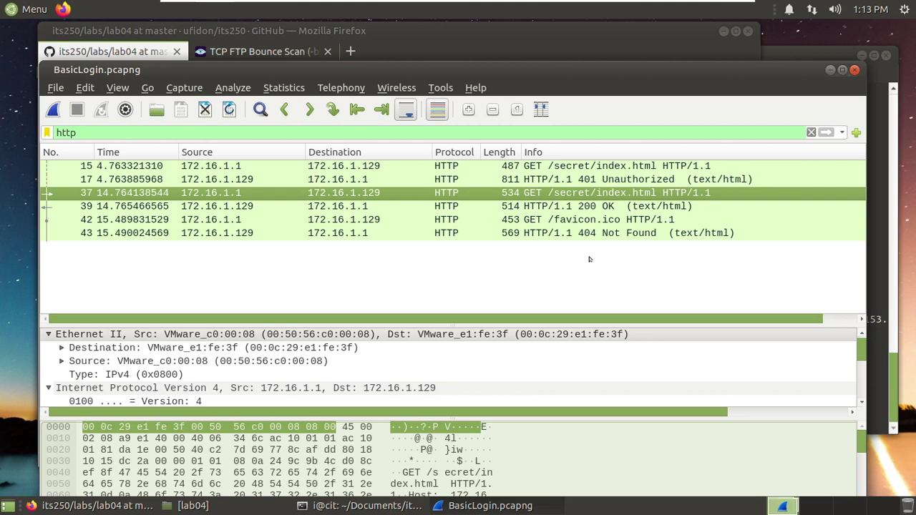
double_click(564, 234)
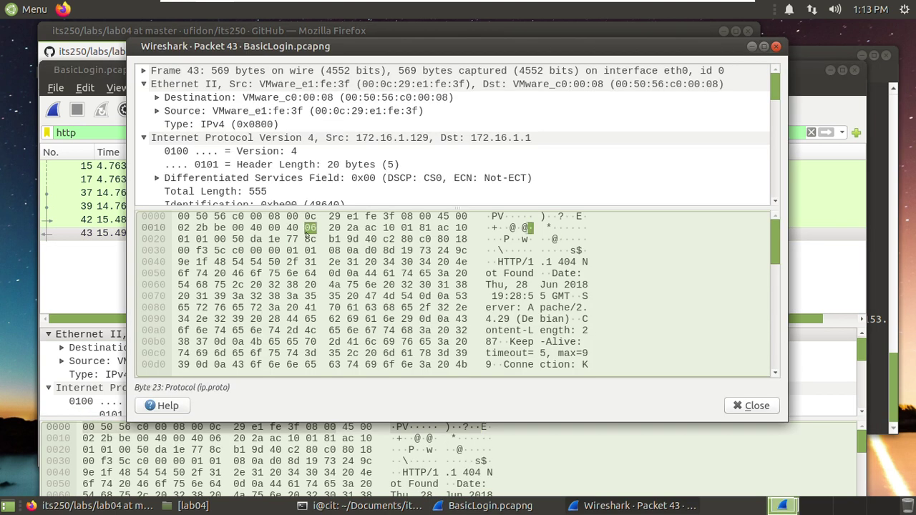
scroll(244, 136, down, 7)
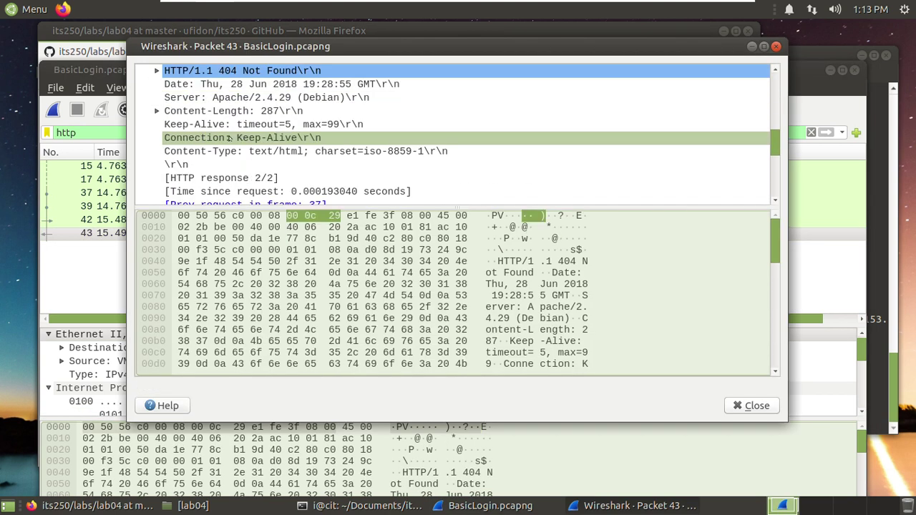
scroll(219, 126, down, 5)
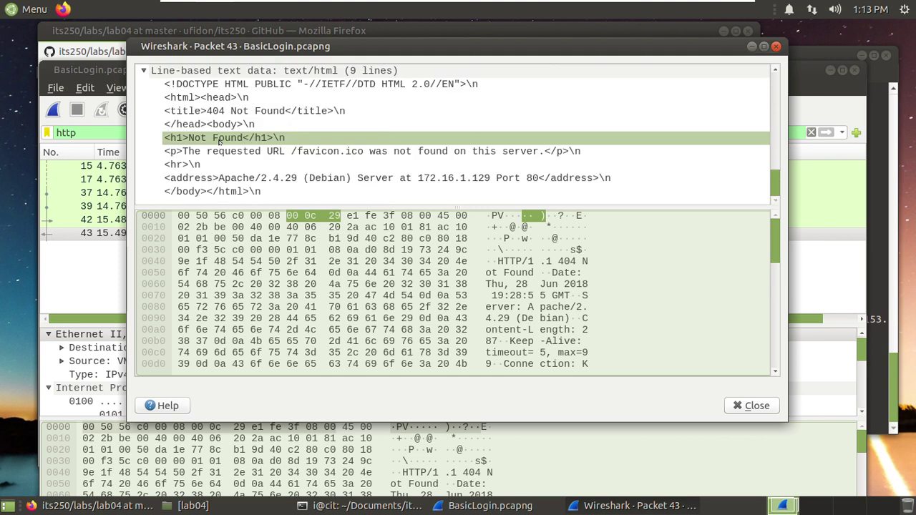
scroll(220, 141, up, 5)
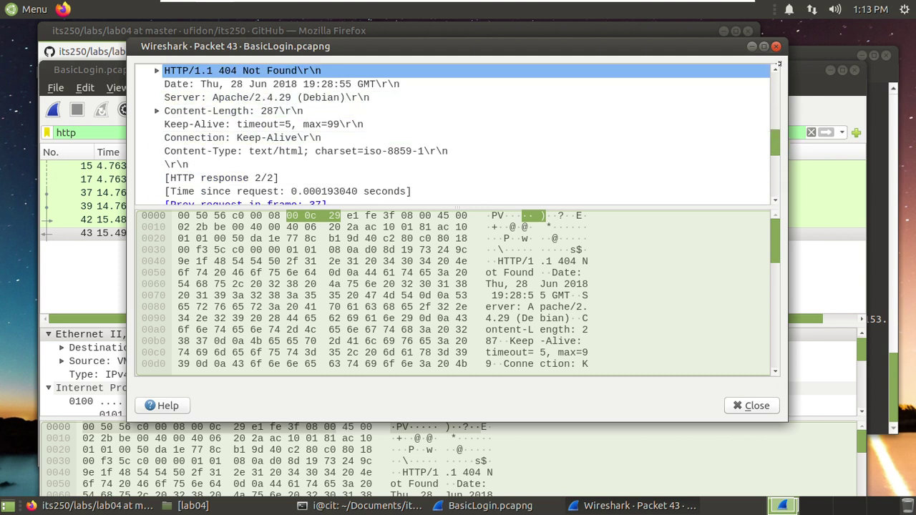
click(777, 46)
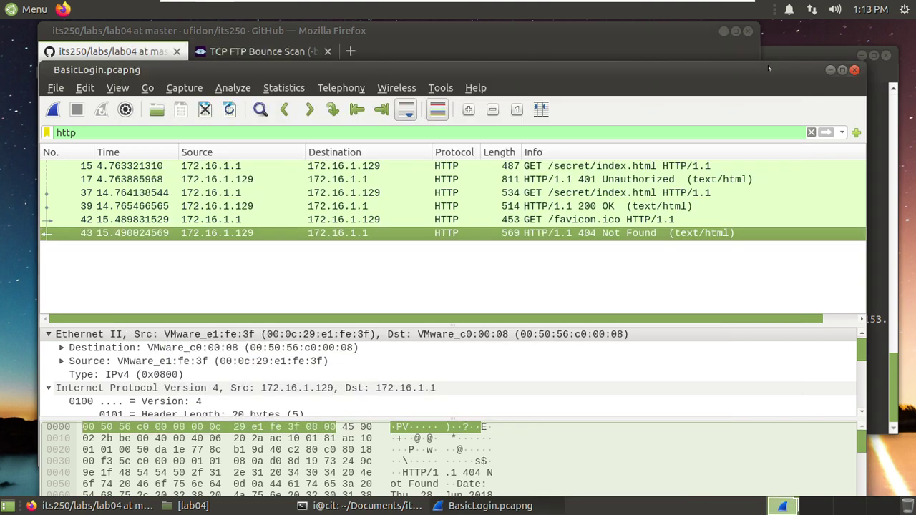
click(95, 51)
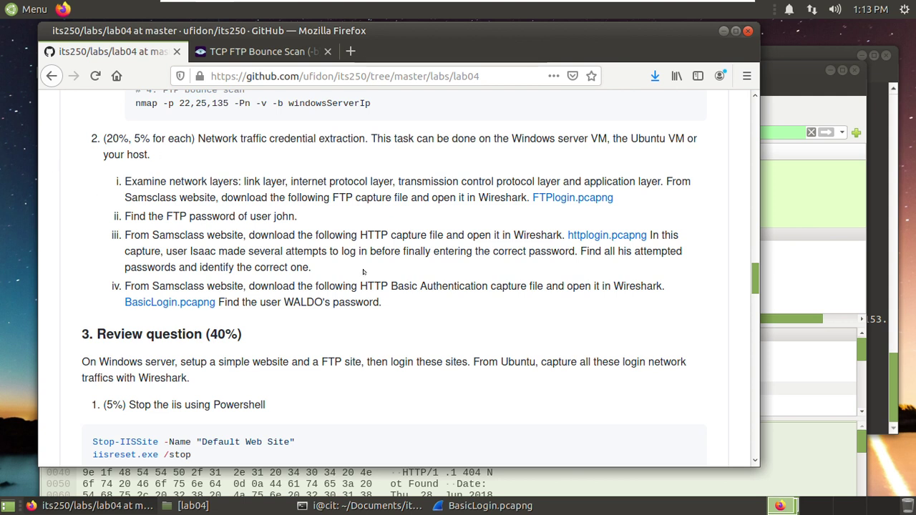
scroll(363, 272, down, 3)
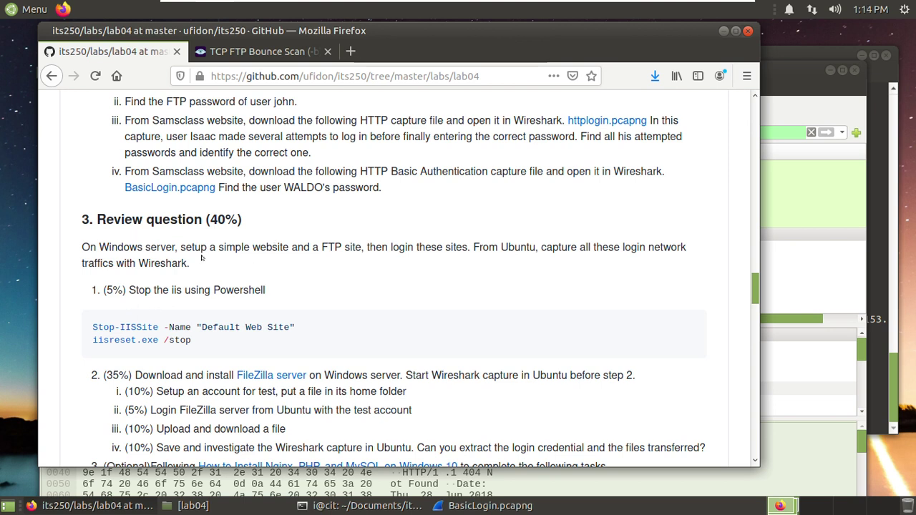
scroll(444, 247, down, 1)
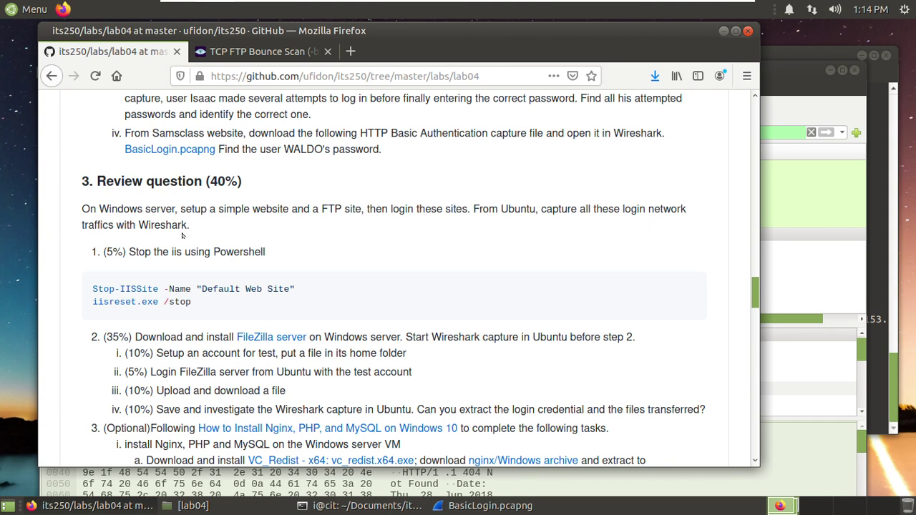
click(789, 84)
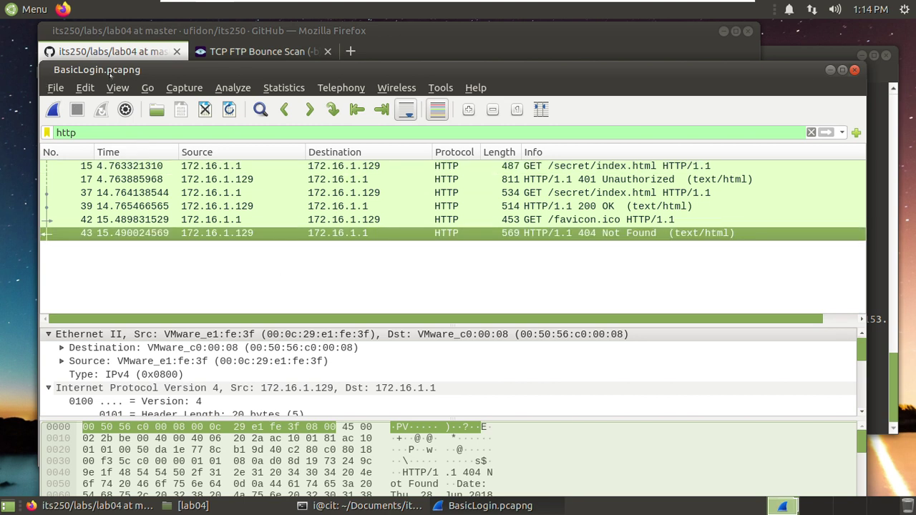
- Close the BasicLogin capture, minimize the Ubuntu VM and bring up the wins2019 VM
click(56, 89)
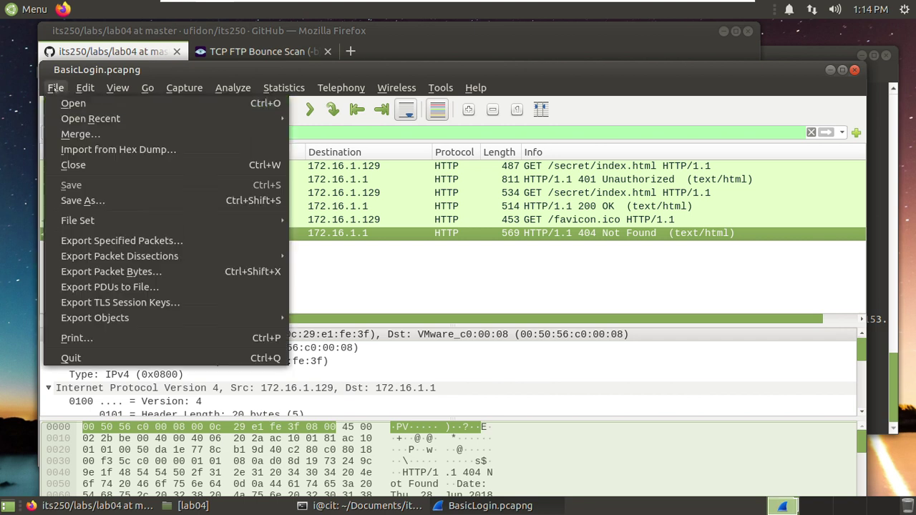
click(72, 165)
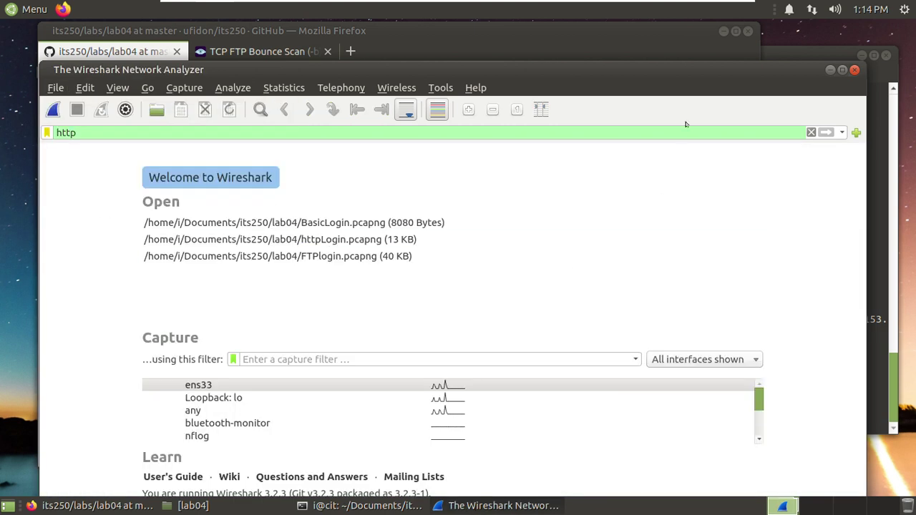
mouse_move(688, 3)
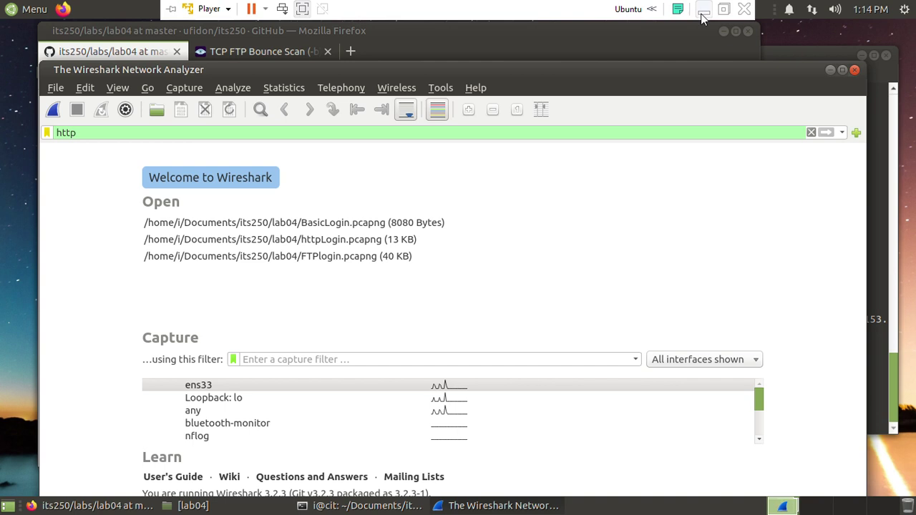
click(702, 13)
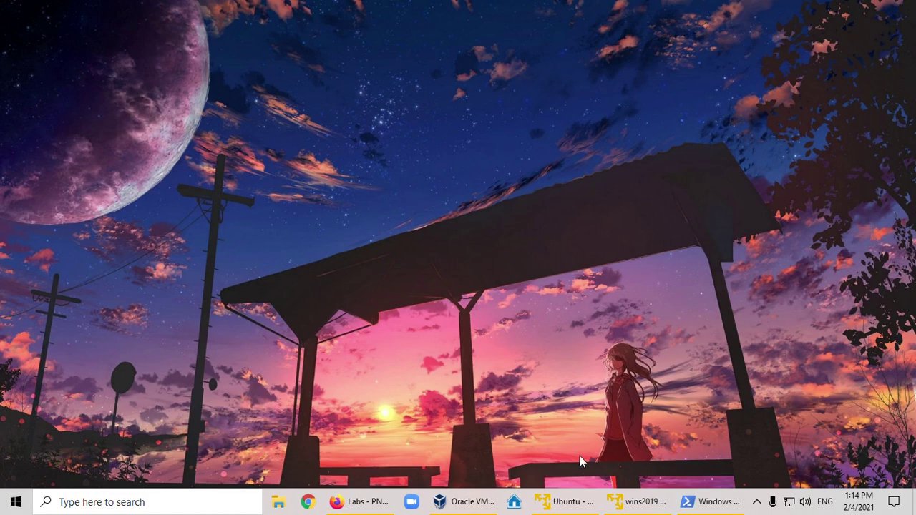
click(636, 501)
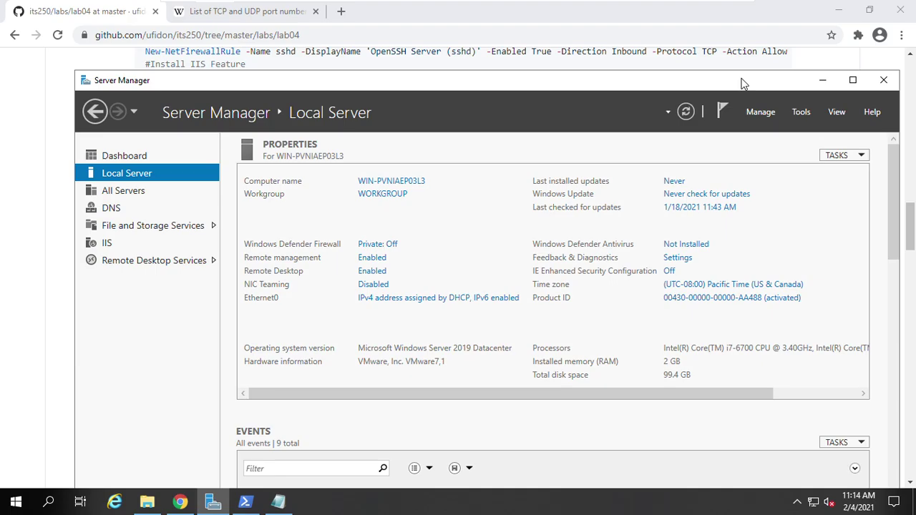
- Close Server Manager and bring the PowerShell window forward
click(883, 80)
scroll(422, 230, down, 10)
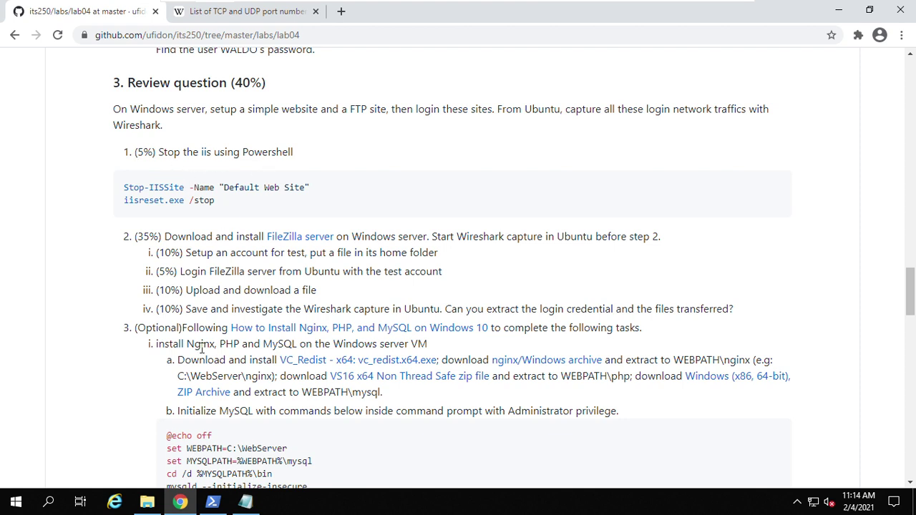
click(212, 503)
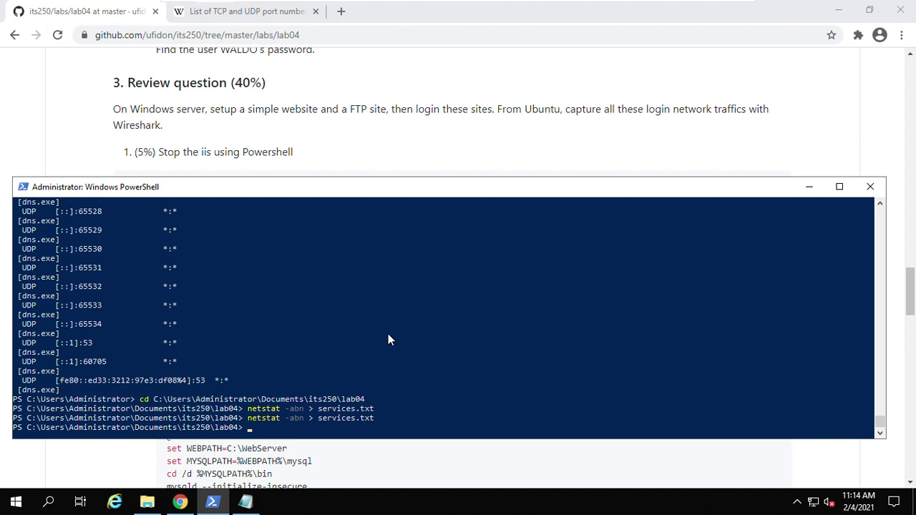
scroll(419, 126, down, 2)
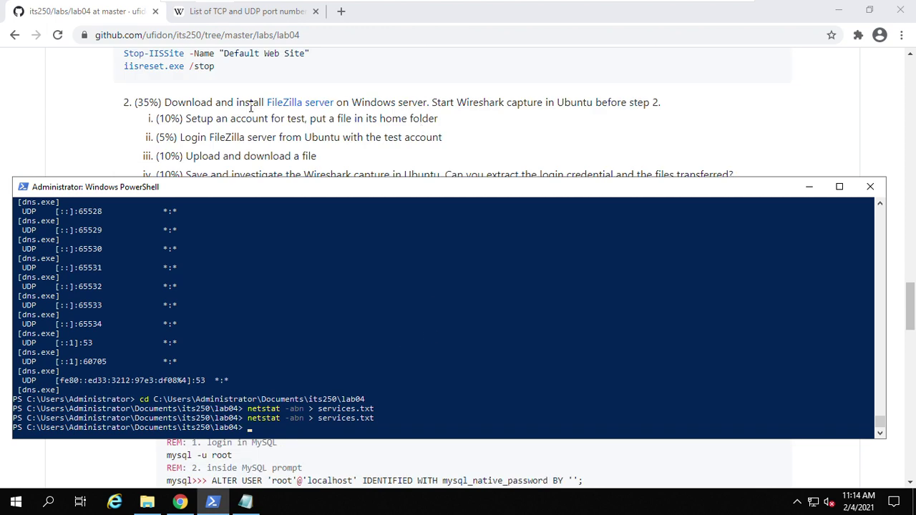
scroll(187, 86, up, 1)
- Copy Stop-IISSite -Name "Default Web Site" from the lab page and run it, answering Yes to All
click(226, 115)
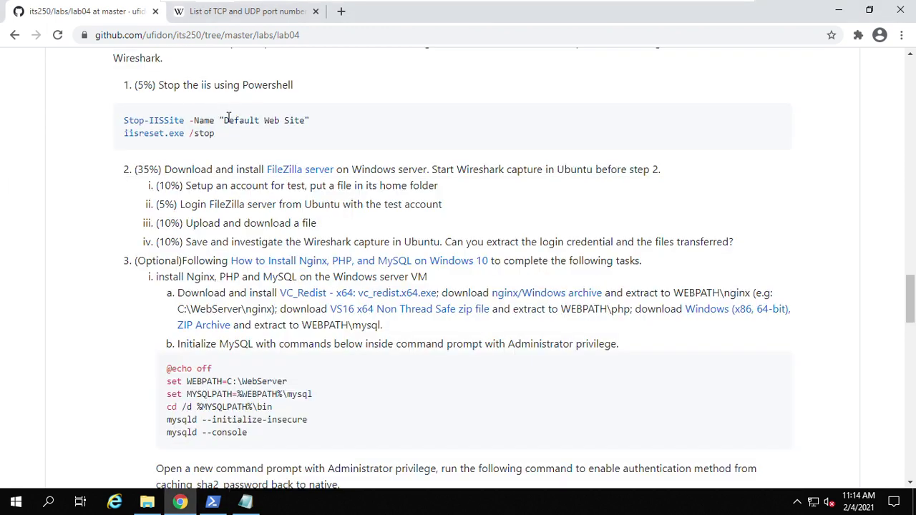
triple_click(228, 119)
right_click(229, 121)
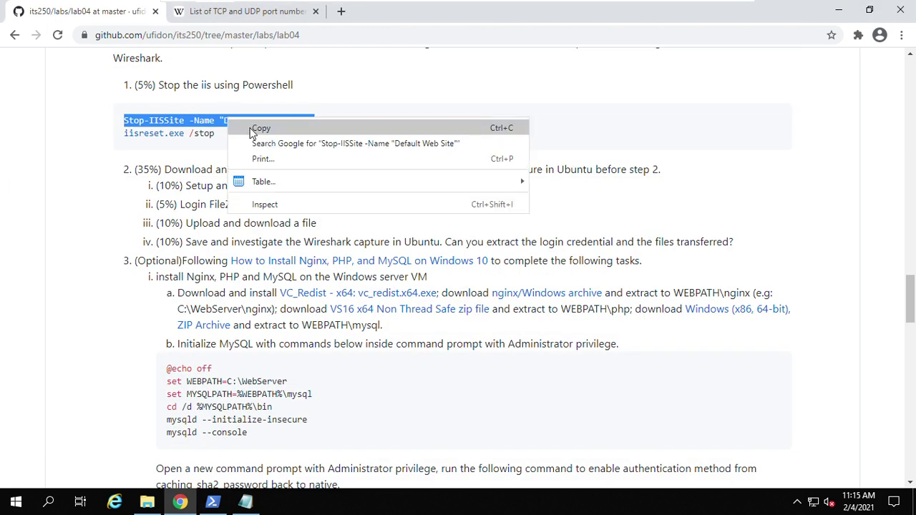
click(250, 129)
right_click(248, 133)
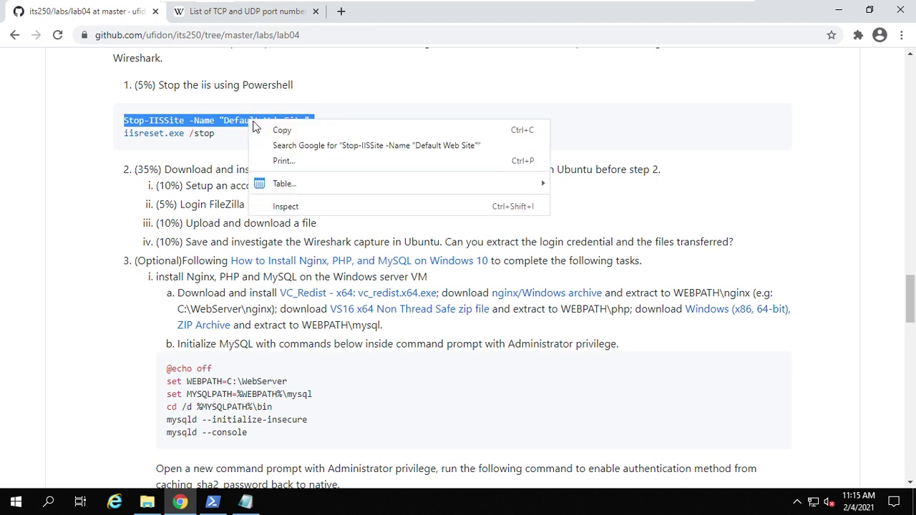
click(265, 127)
click(213, 502)
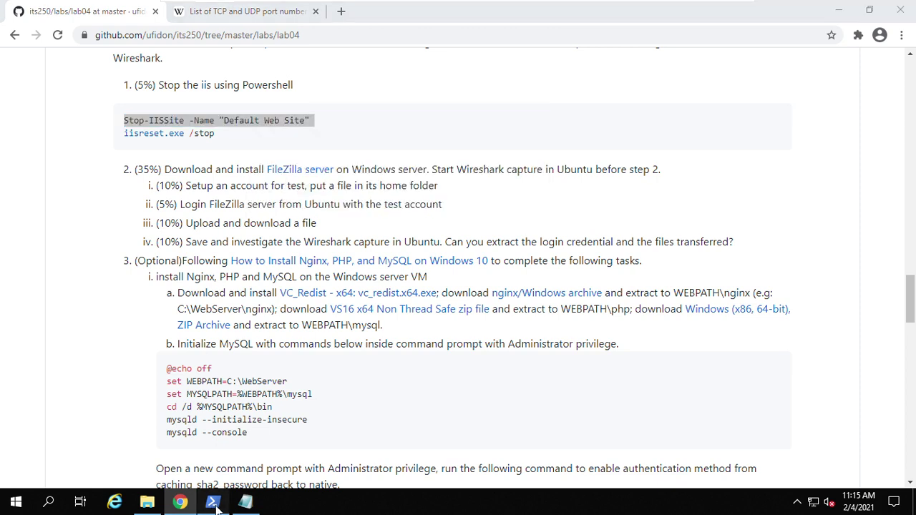
key(ctrl+v)
key(Return)
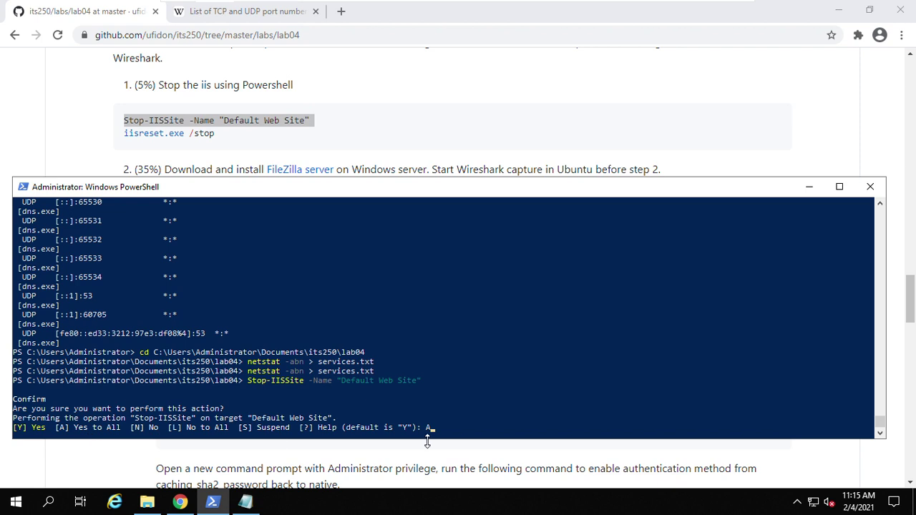
key(Return)
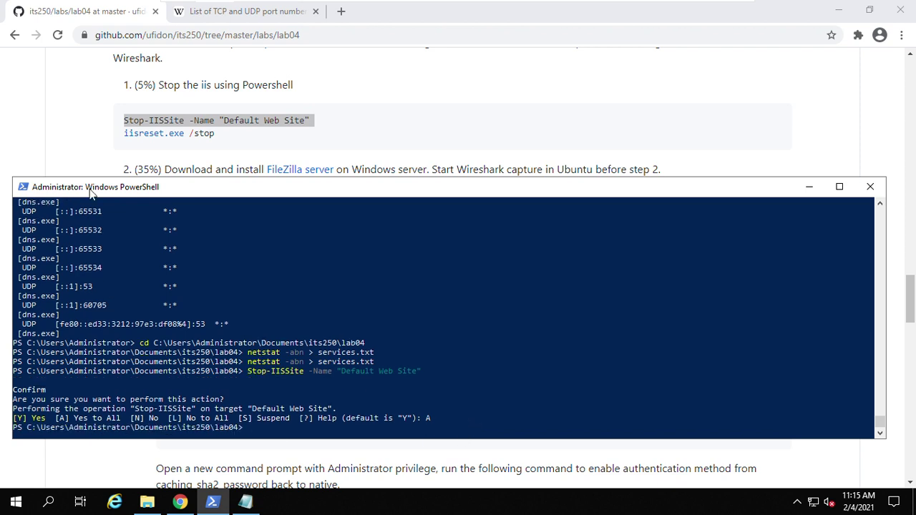
- Copy iisreset.exe /stop from the lab page and run it in PowerShell
triple_click(156, 135)
right_click(161, 136)
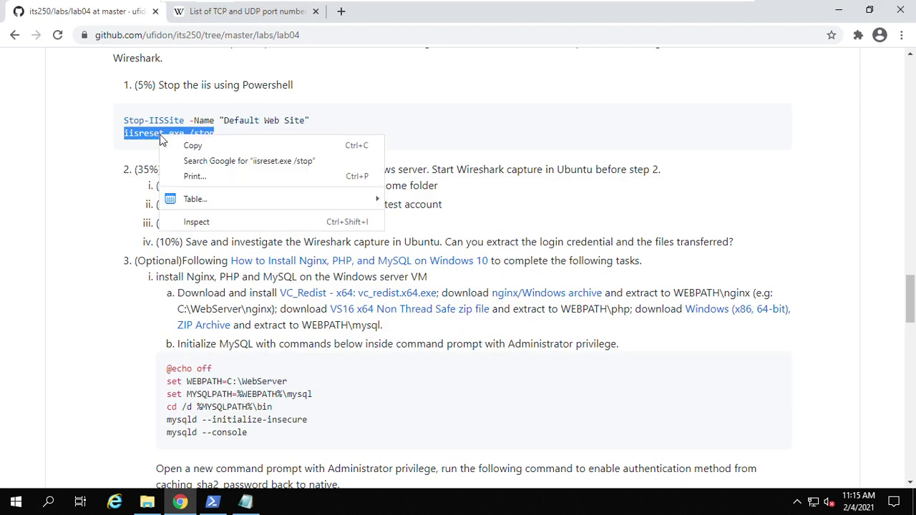
click(195, 146)
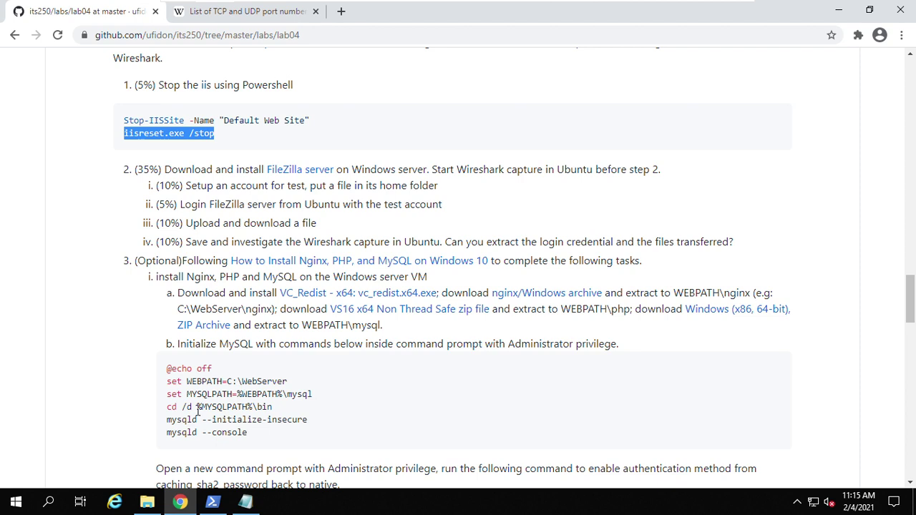
click(213, 502)
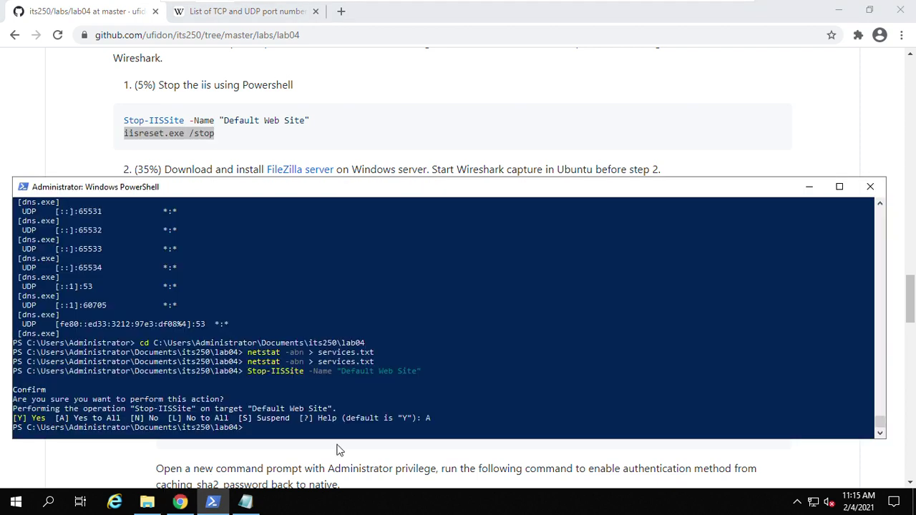
right_click(300, 433)
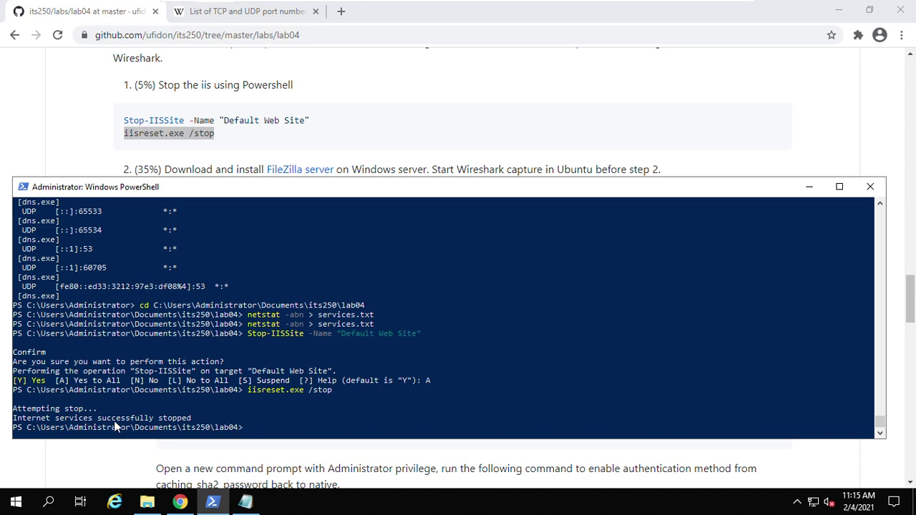
- Scroll the lab04 page to '3. Review question (40%)' and read the FileZilla and Ubuntu login steps
click(408, 102)
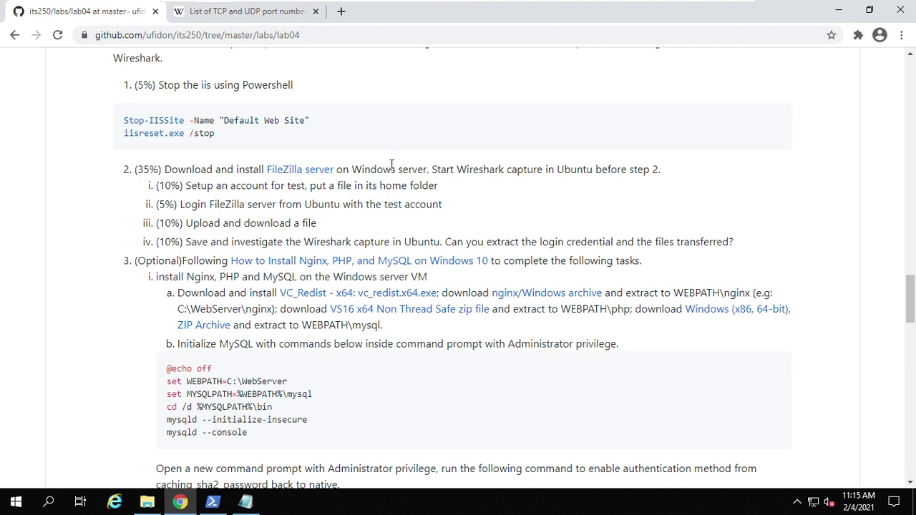
scroll(386, 176, up, 3)
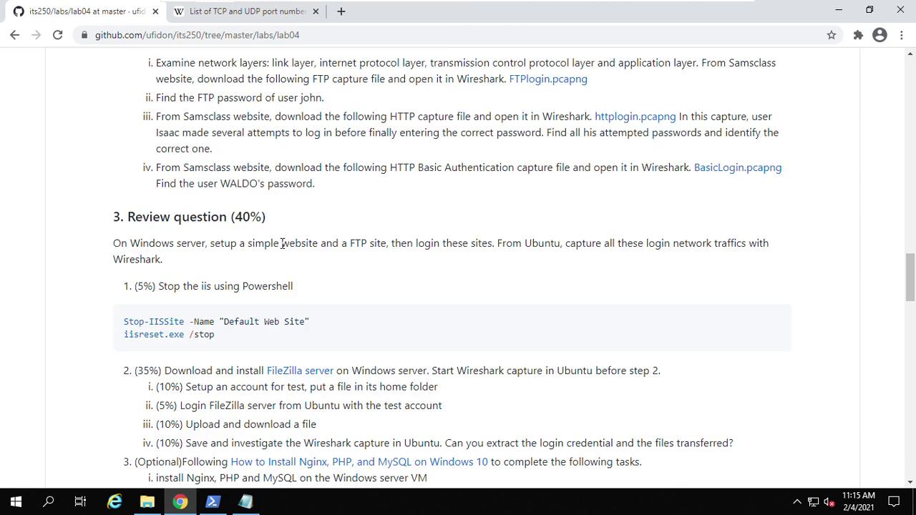
drag(247, 243, 311, 244)
scroll(358, 280, down, 2)
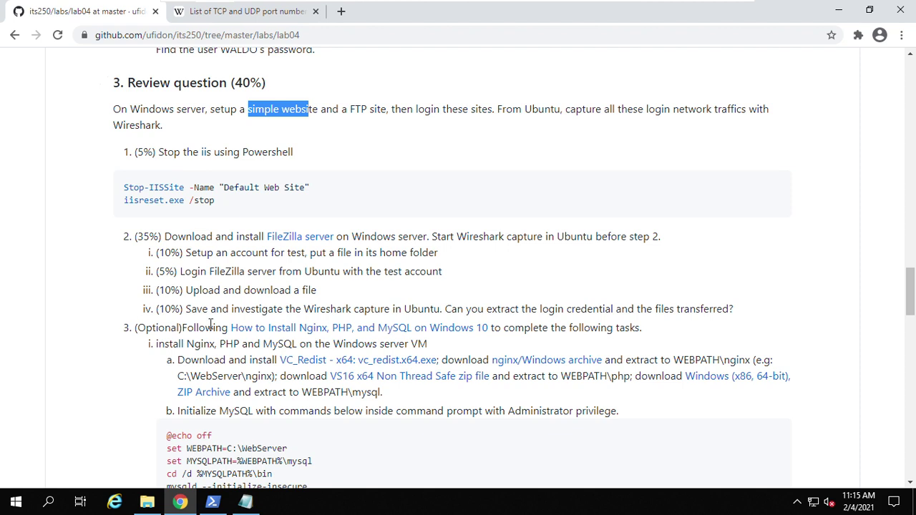
click(307, 275)
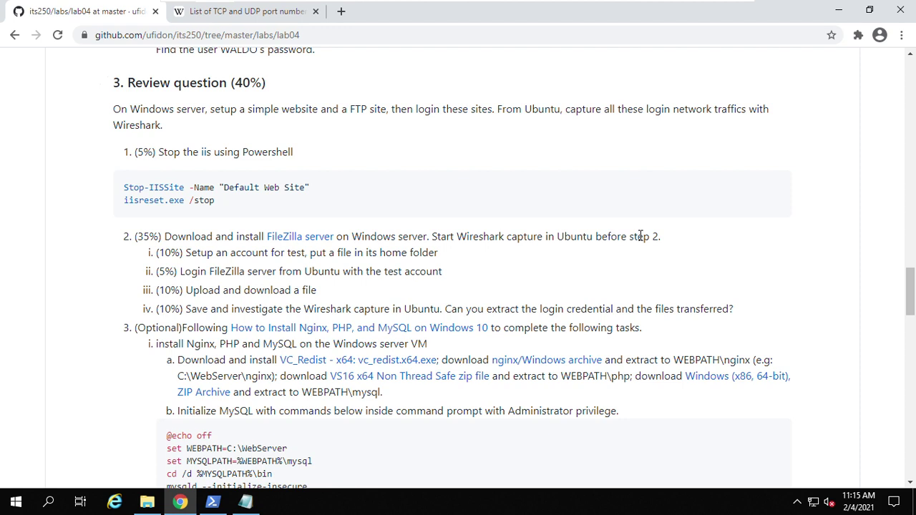
drag(177, 273, 377, 271)
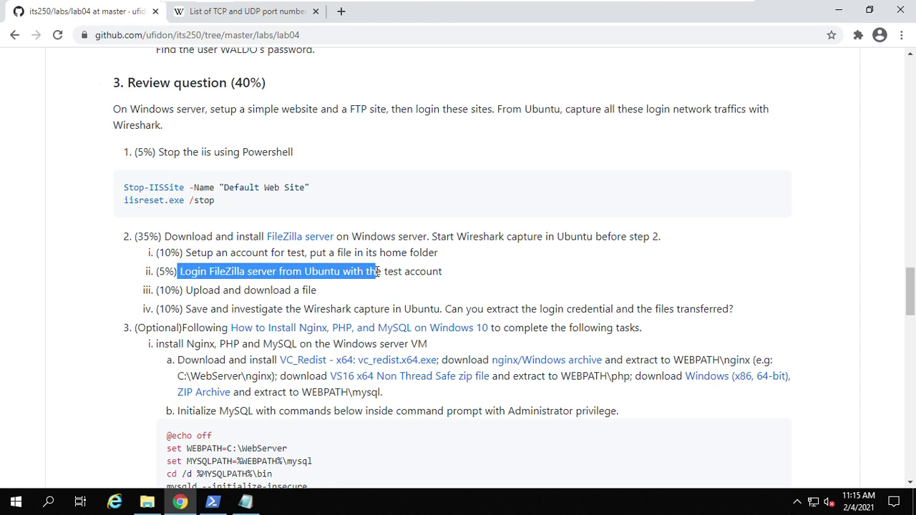
click(412, 272)
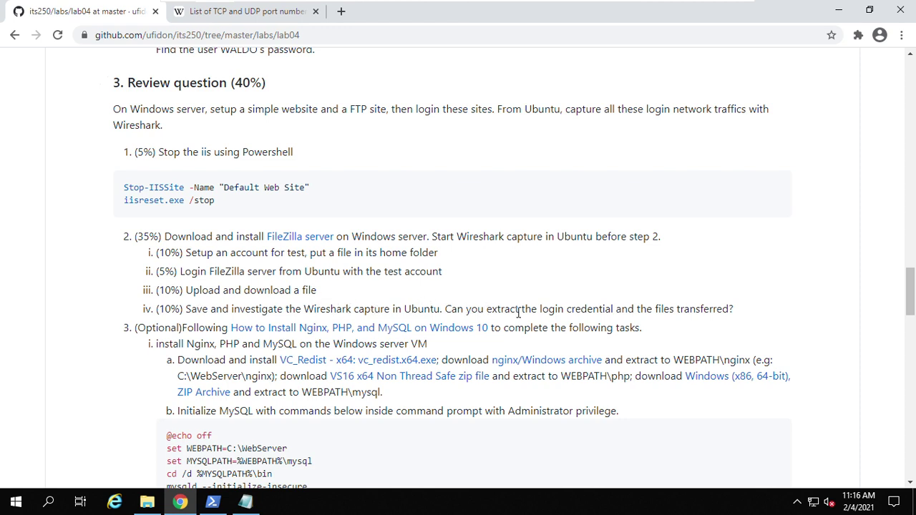
drag(541, 310, 617, 309)
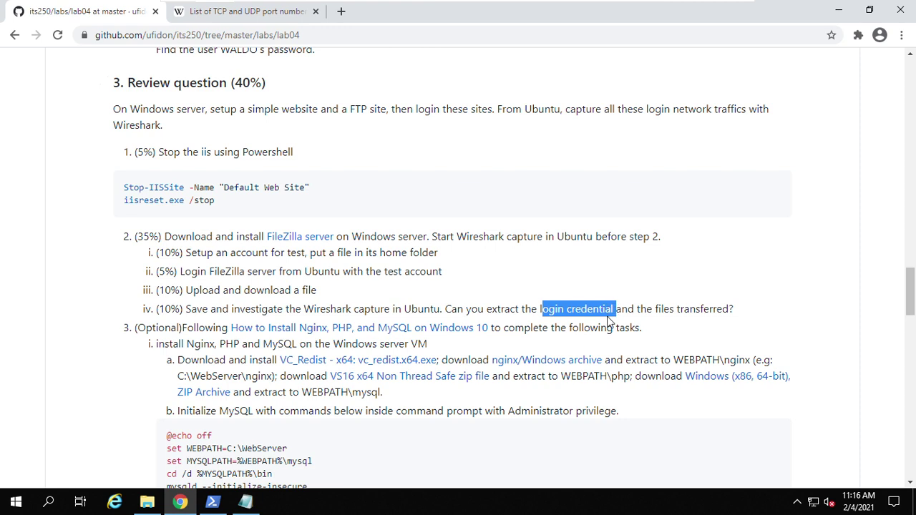
click(629, 310)
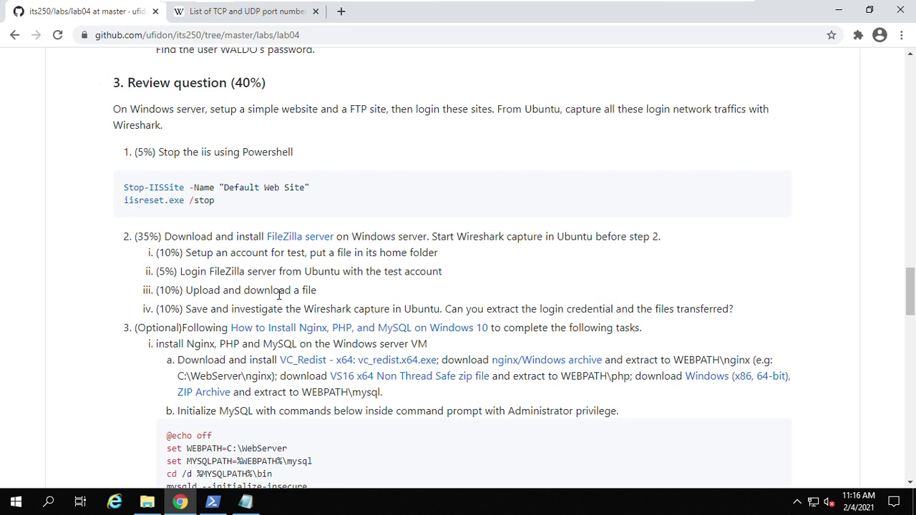
- Open the lab's FileZilla server link in a new tab and locate the Download FileZilla Server link
right_click(292, 239)
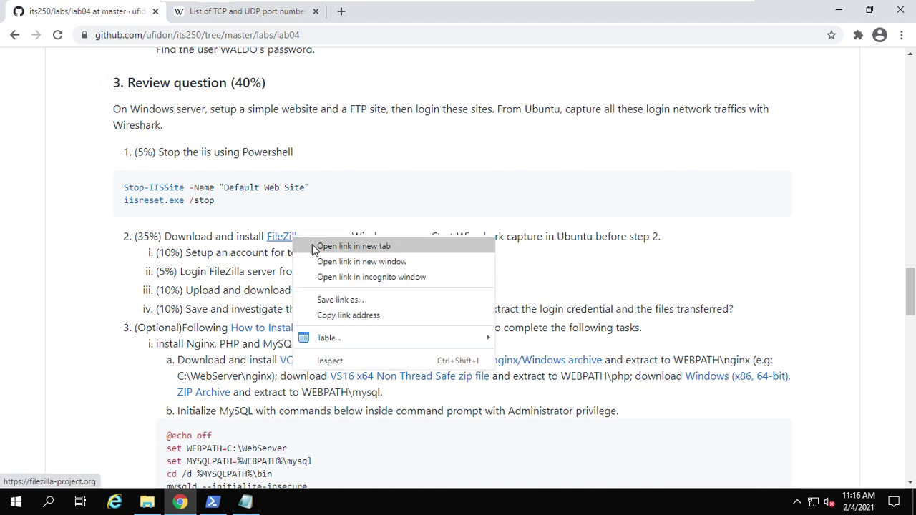
click(314, 244)
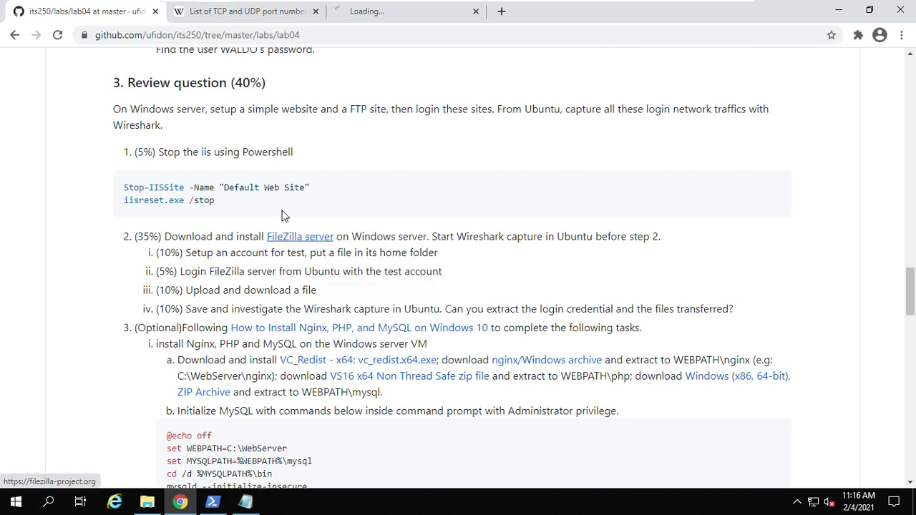
click(402, 15)
scroll(356, 322, down, 1)
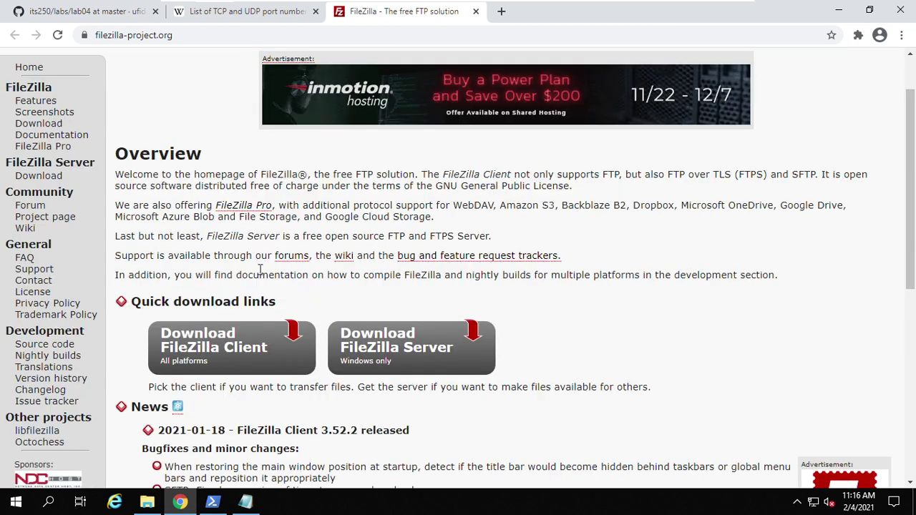
scroll(393, 315, down, 2)
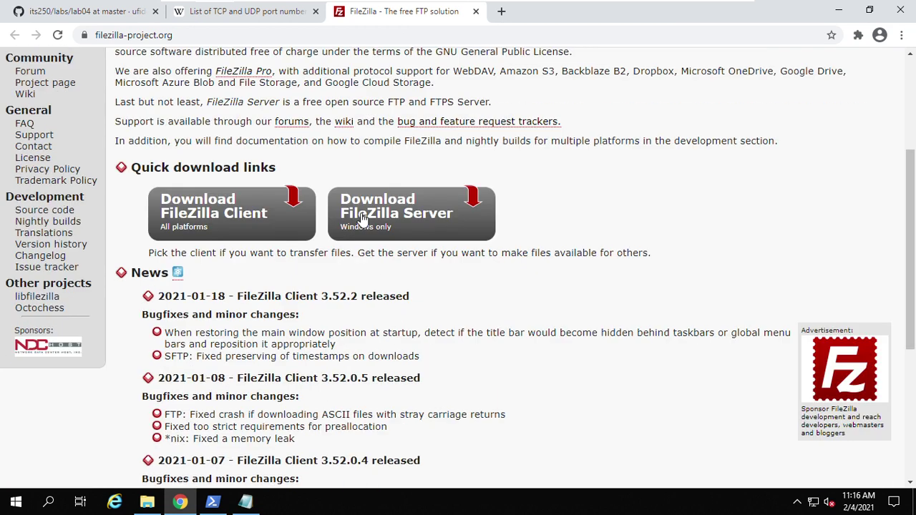
right_click(414, 218)
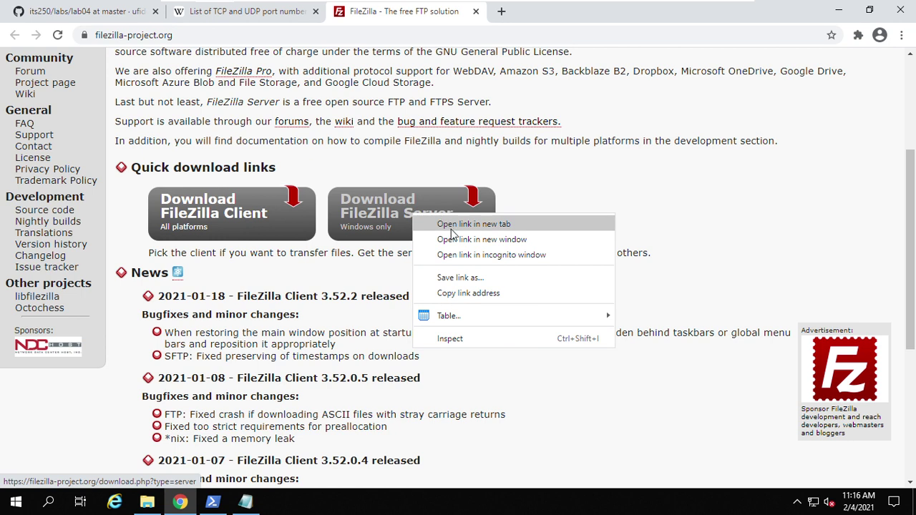
click(453, 279)
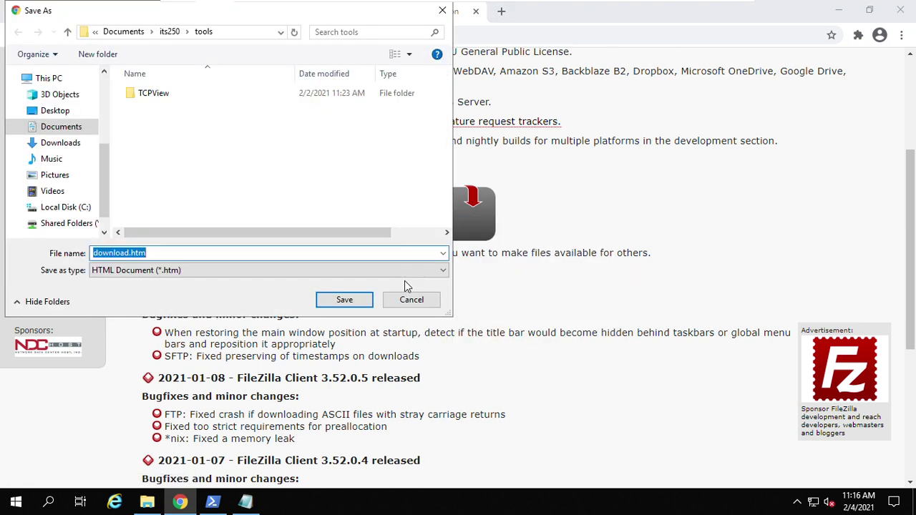
click(408, 300)
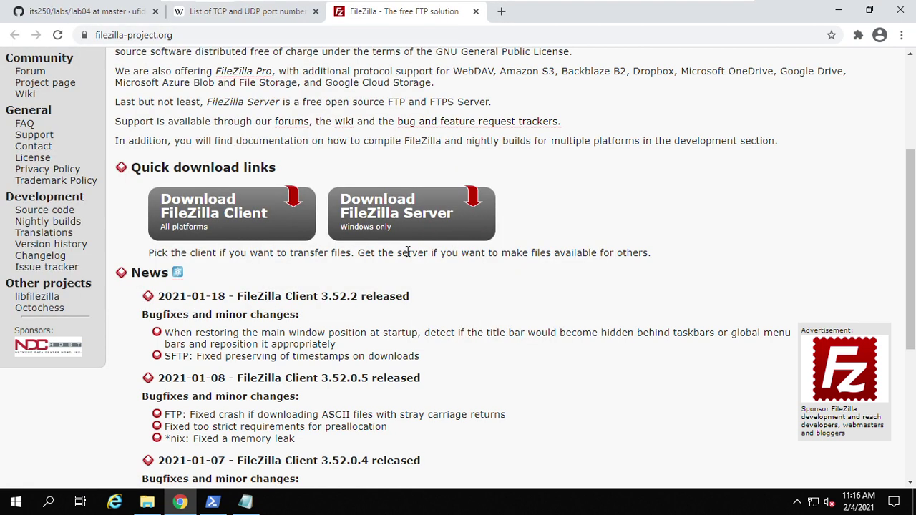
- Download FileZilla_Server-0_9_60_2.exe into the tools folder and show it in its folder
click(400, 225)
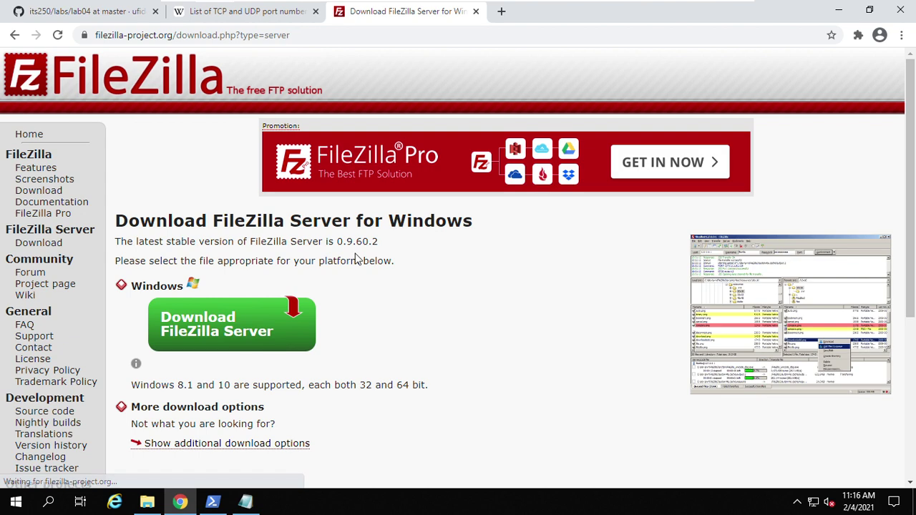
scroll(327, 253, down, 2)
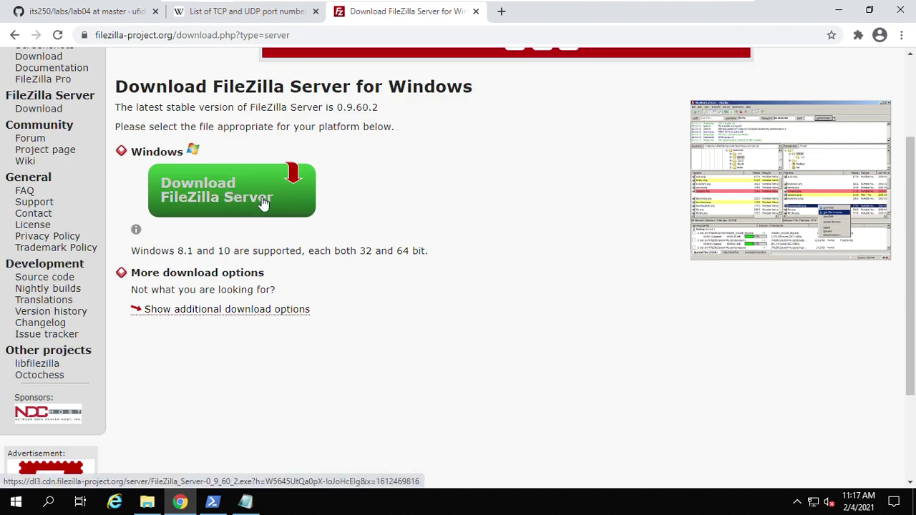
click(263, 203)
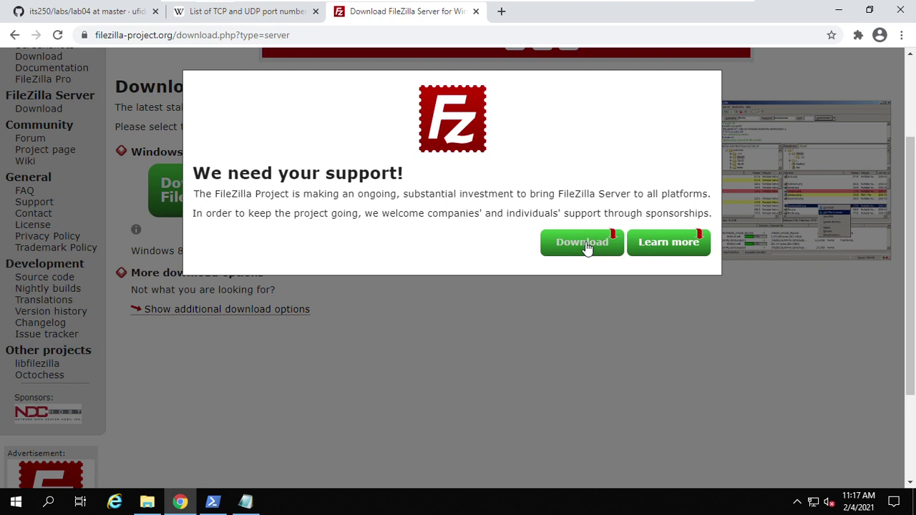
click(585, 244)
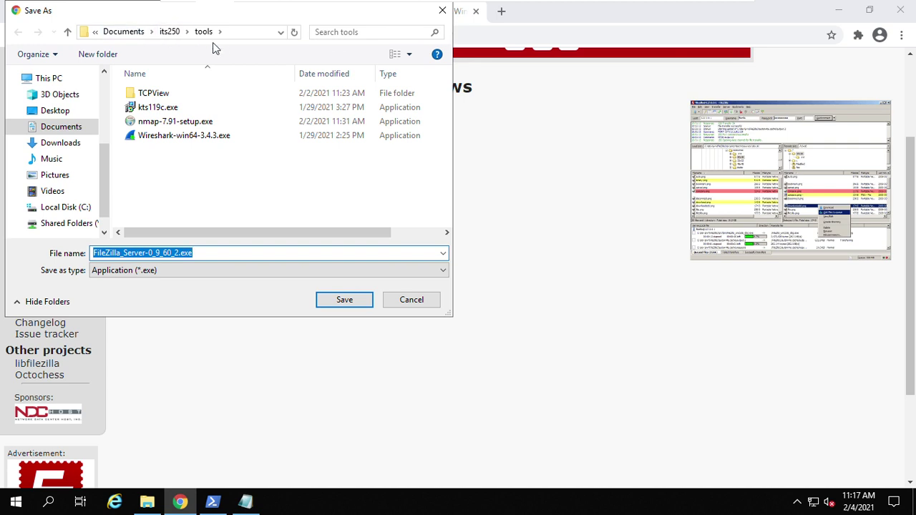
click(329, 304)
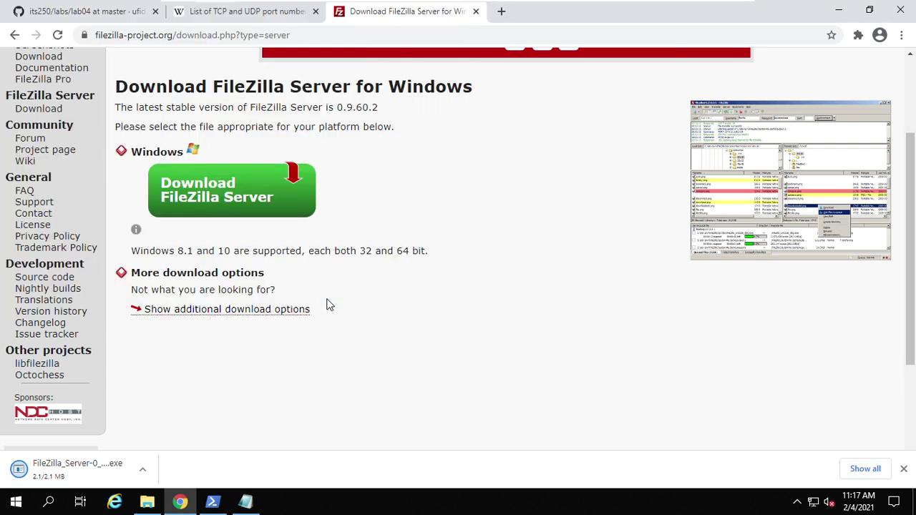
click(143, 473)
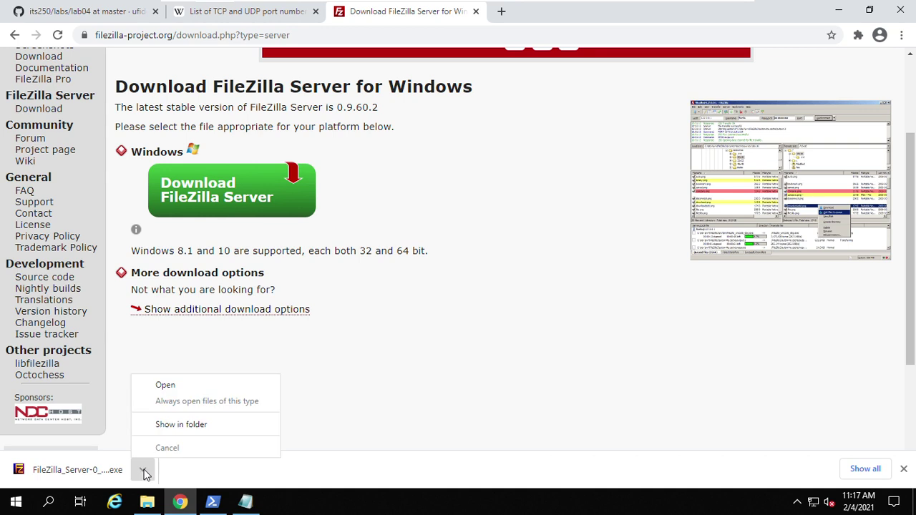
click(203, 425)
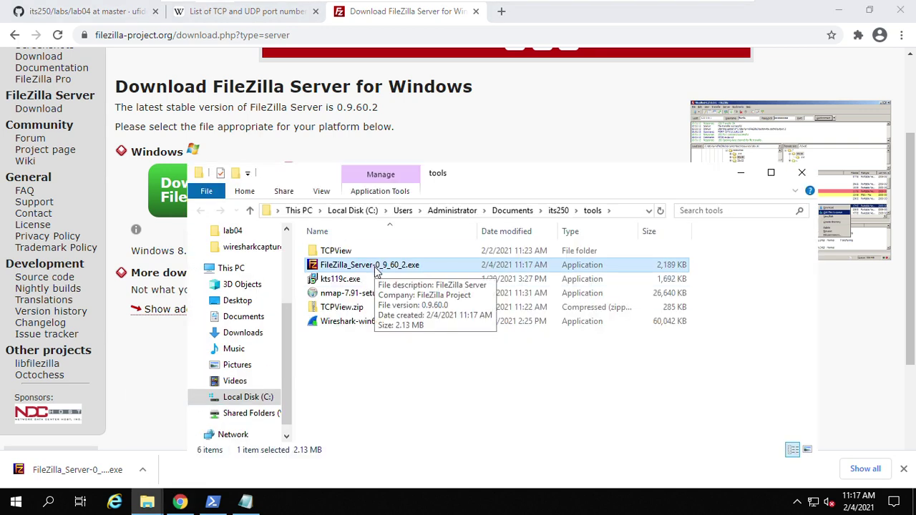
- Run the installer and install FileZilla Server 0.9.60 beta with default components, location and startup settings
double_click(376, 266)
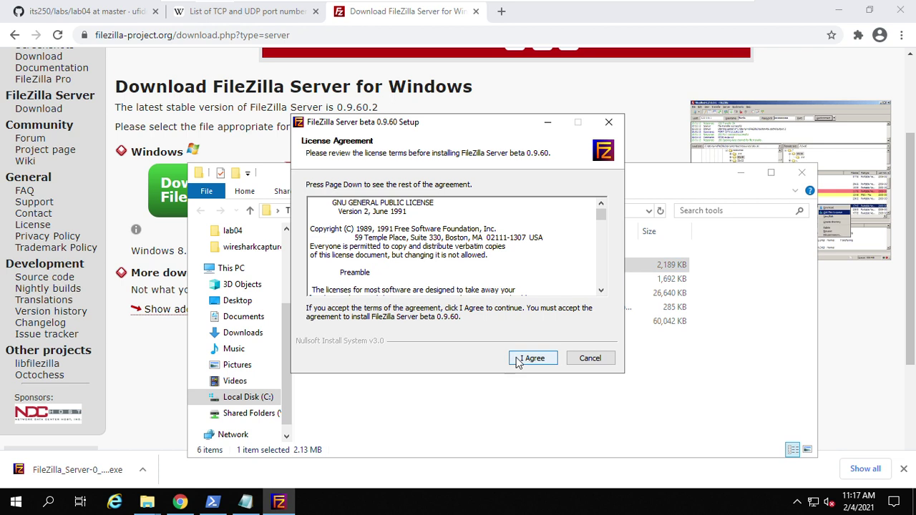
click(521, 362)
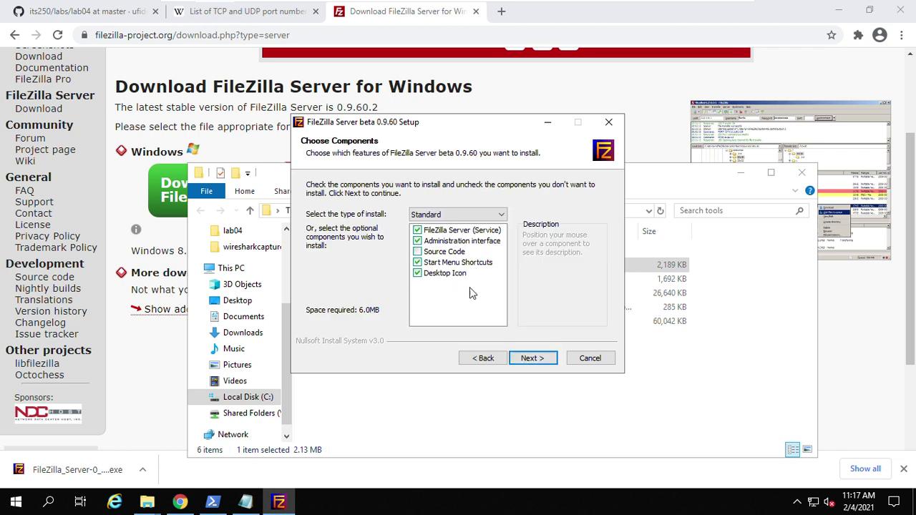
click(532, 361)
click(533, 358)
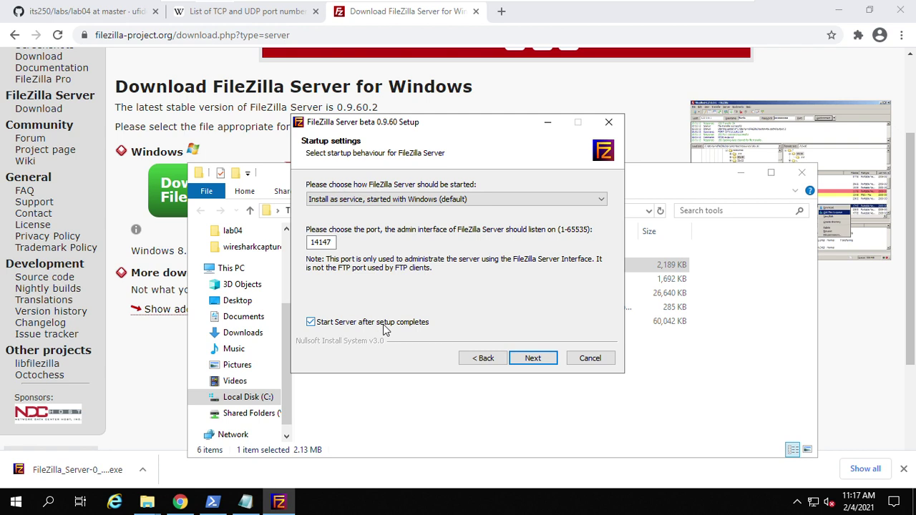
click(528, 359)
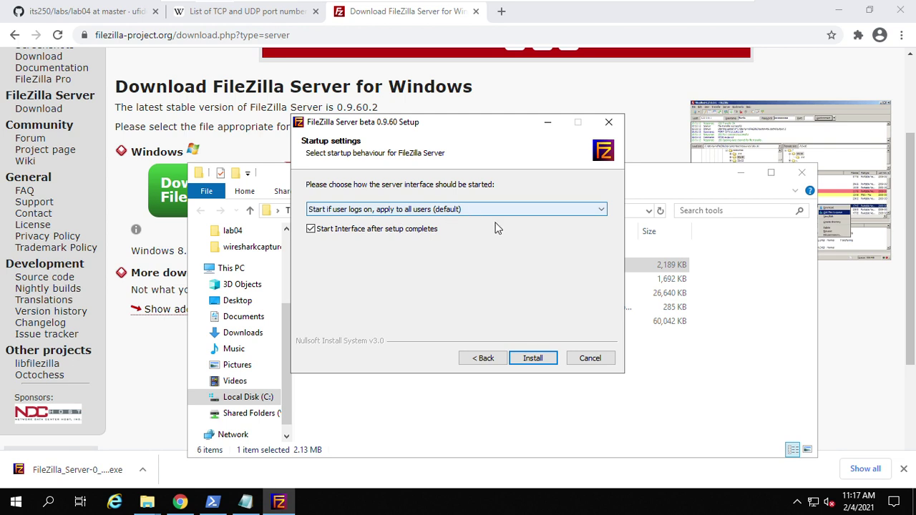
click(533, 358)
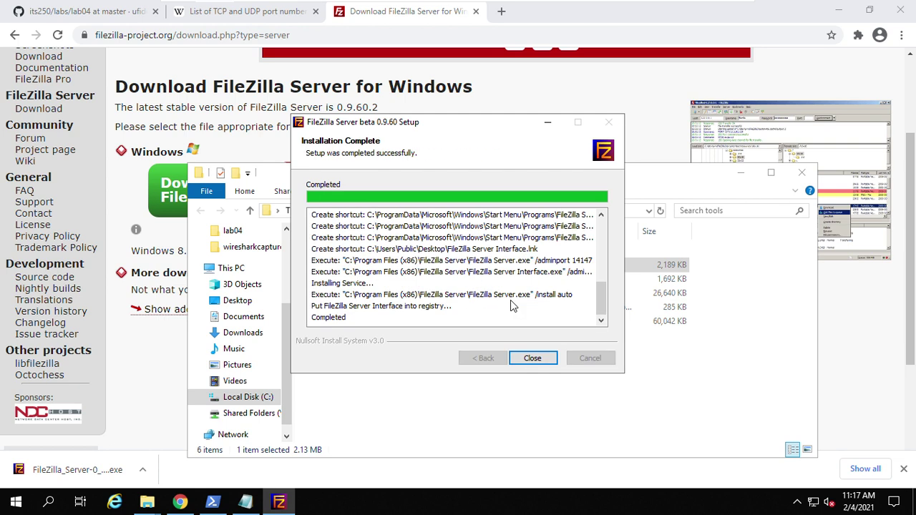
click(532, 360)
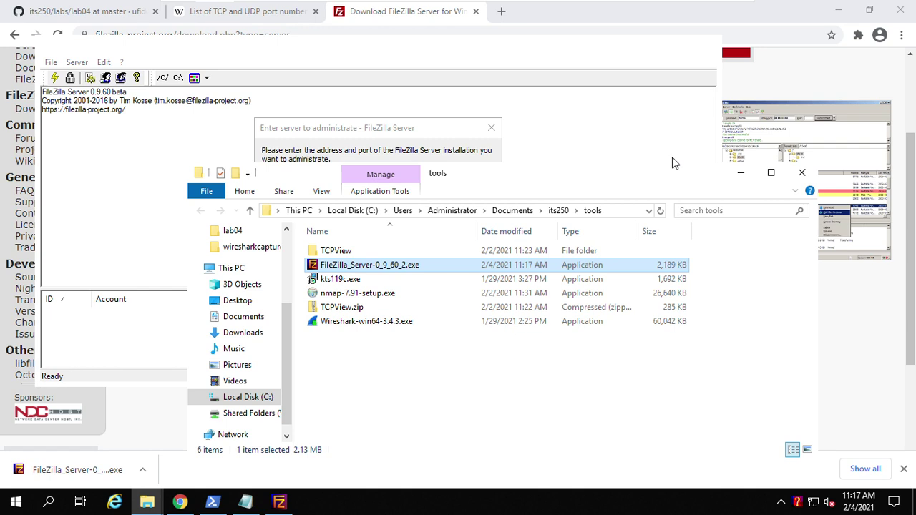
- Connect the interface to localhost on admin port 14147 and nudge its window down and right
click(740, 175)
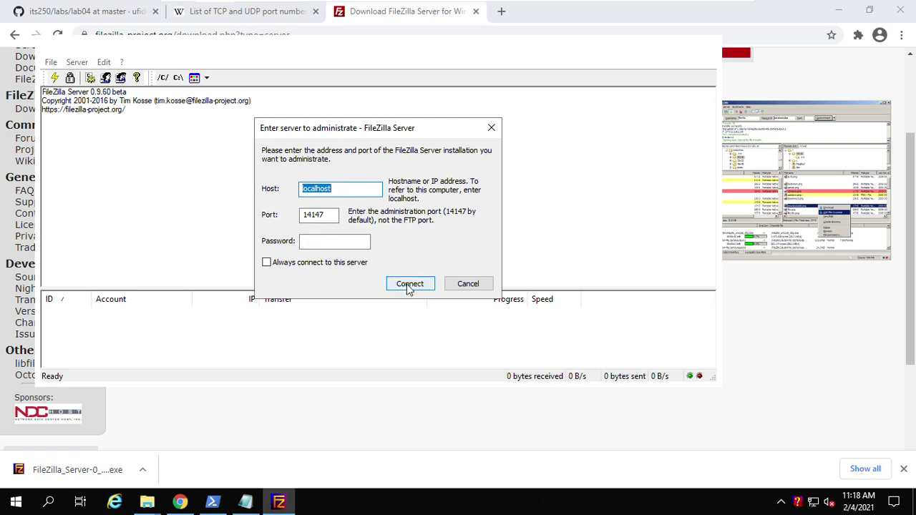
click(327, 215)
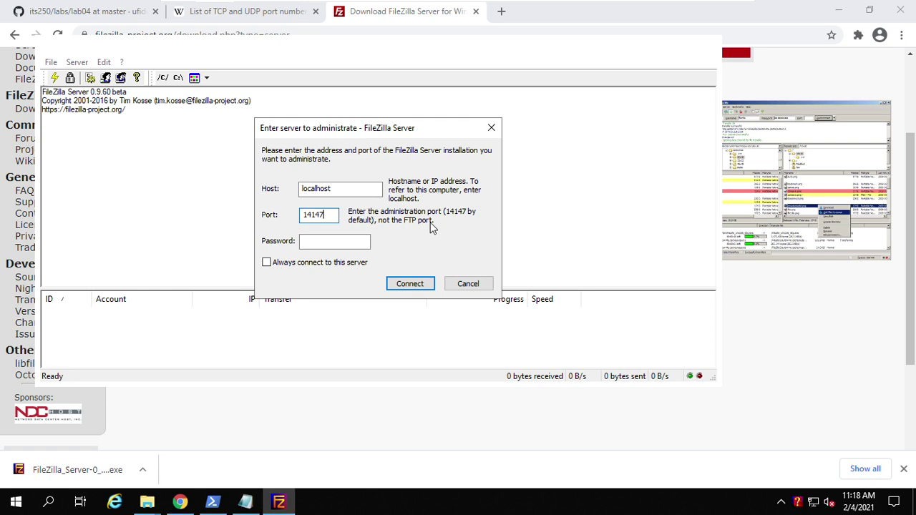
click(411, 283)
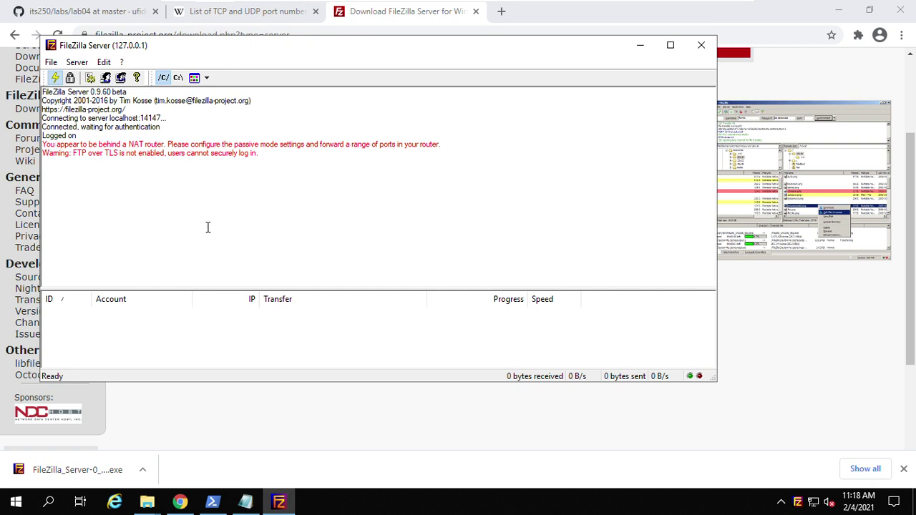
drag(220, 56, 255, 77)
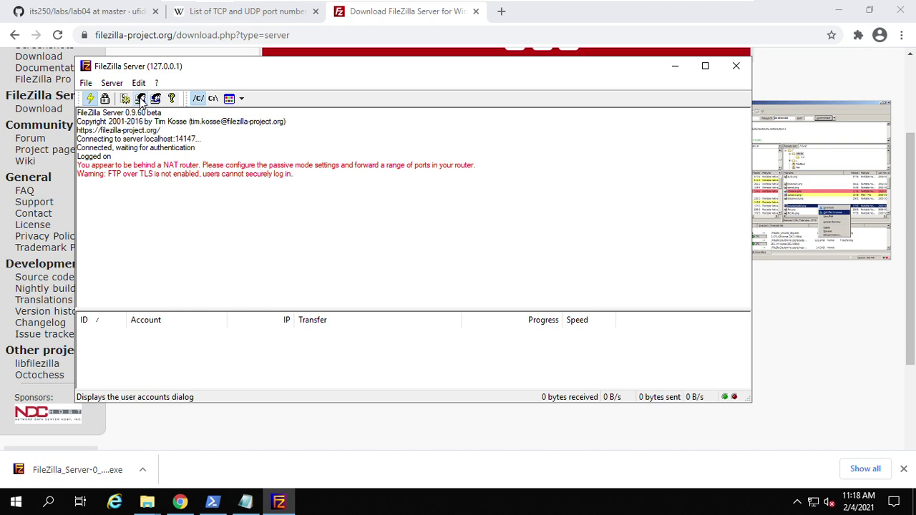
- Add a new FileZilla Server user account named test
click(141, 100)
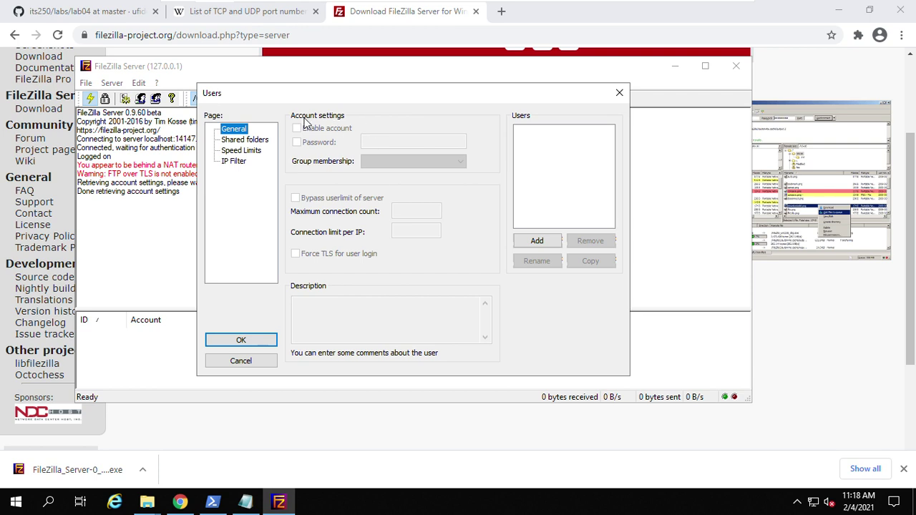
click(538, 240)
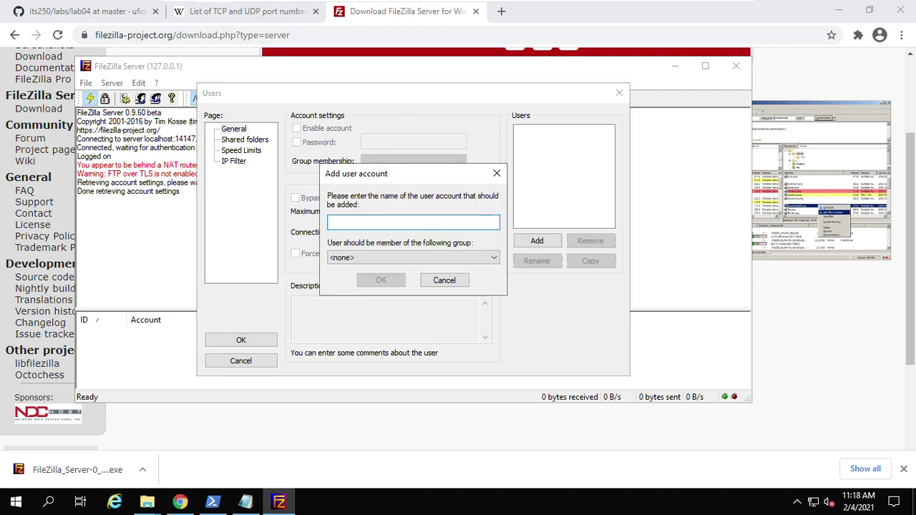
text(test)
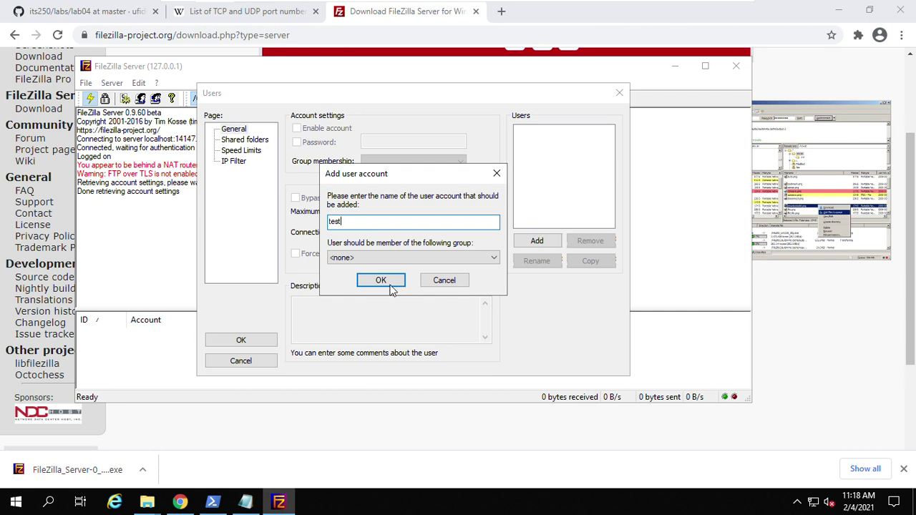
click(382, 280)
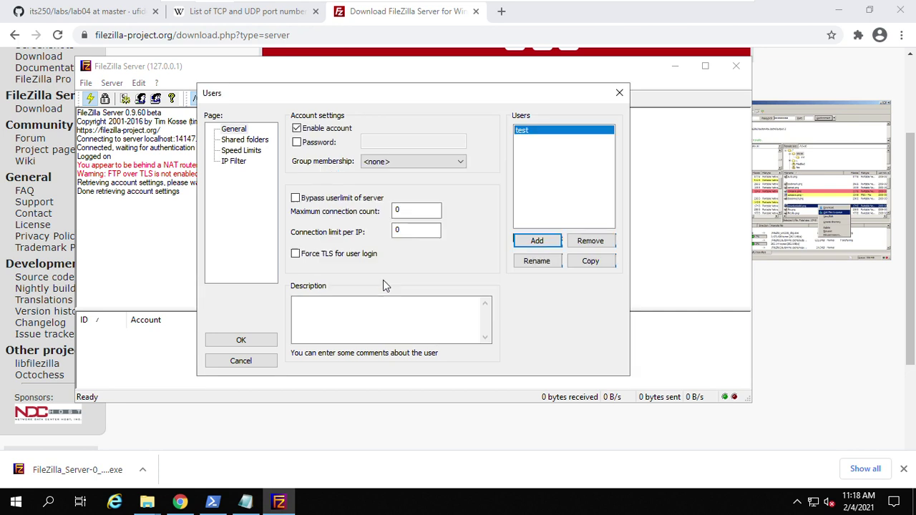
- Require a password for the test account and enter the account password
click(298, 143)
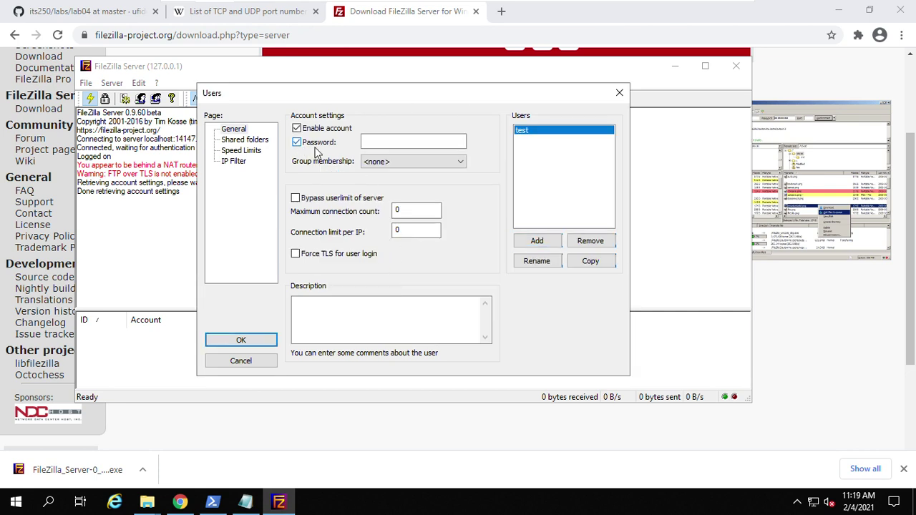
click(391, 143)
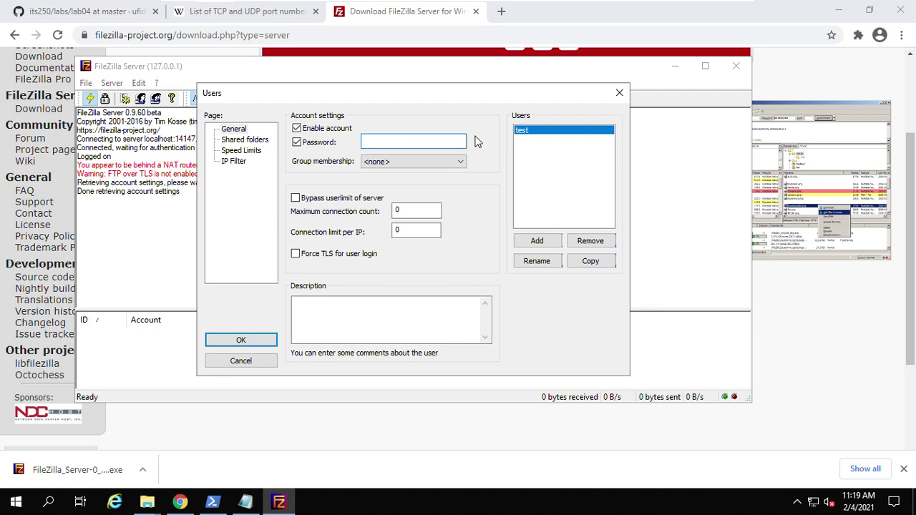
text(t)
click(537, 260)
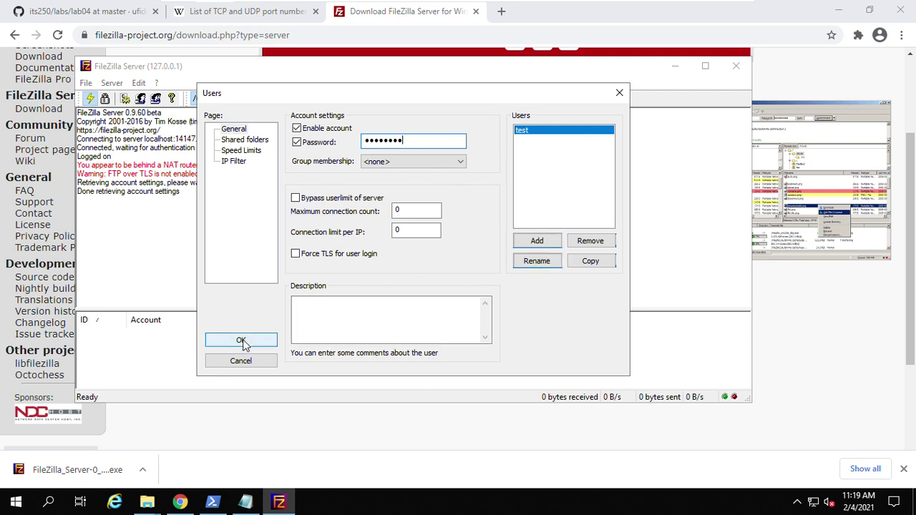
click(249, 140)
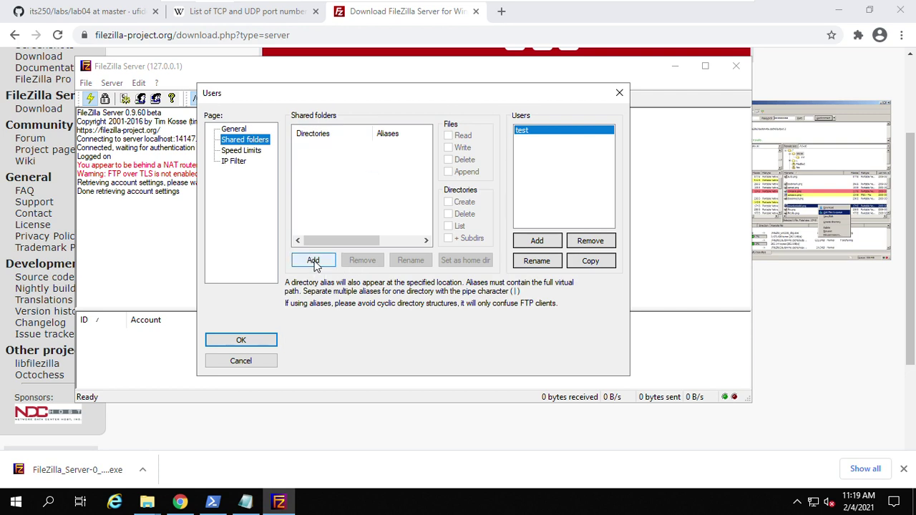
- Add Documents\its250\lab04 as the test user's shared folder
click(313, 261)
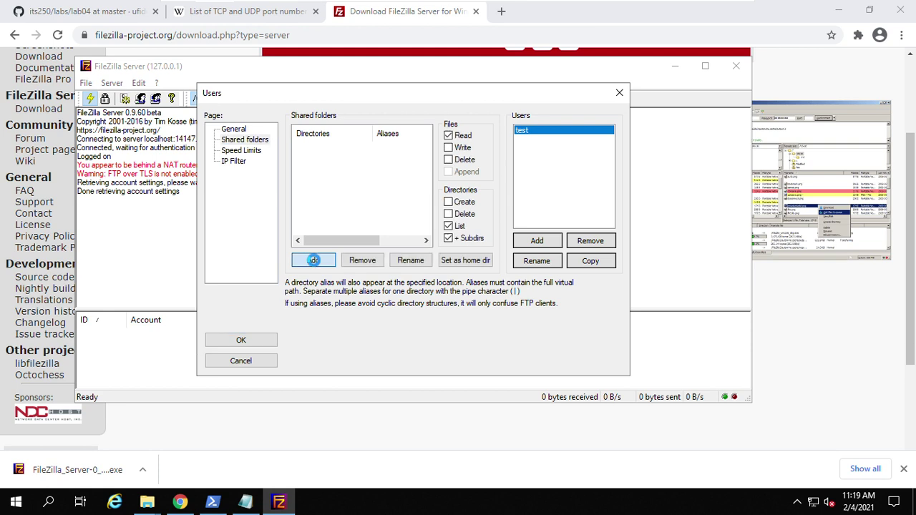
scroll(434, 246, down, 1)
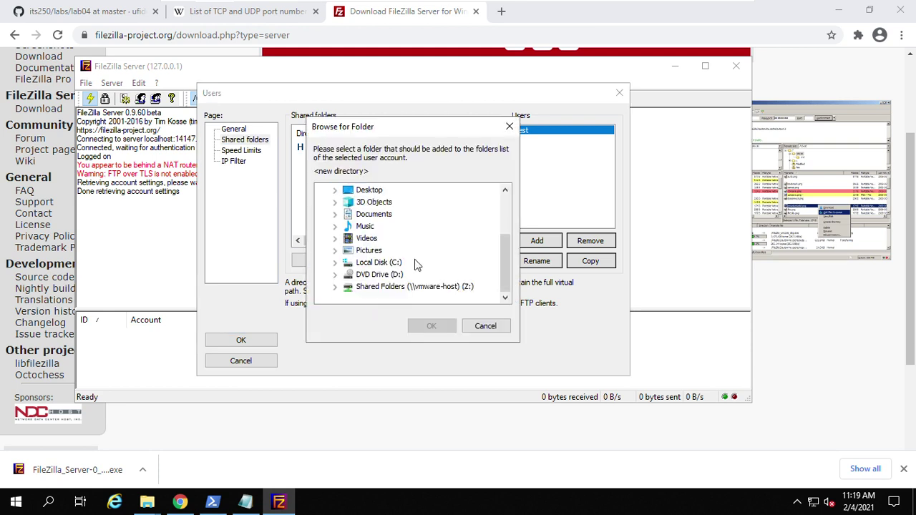
double_click(372, 214)
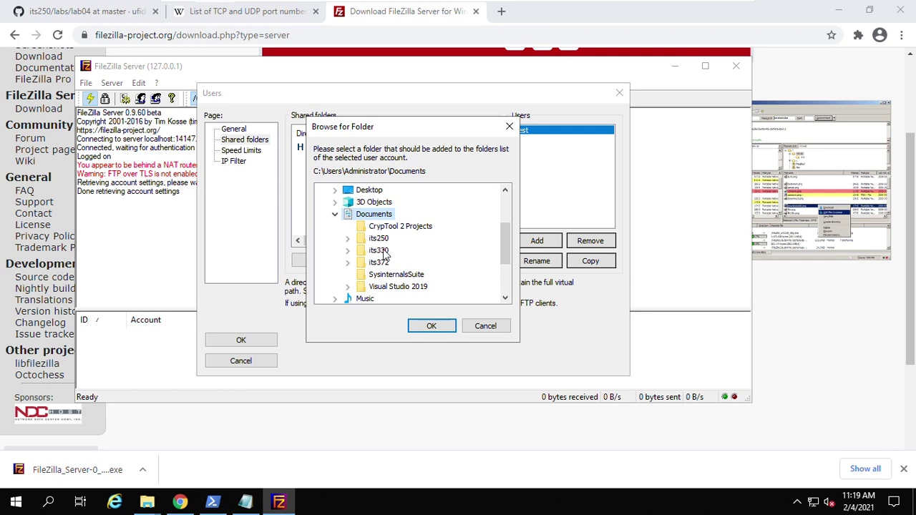
double_click(378, 239)
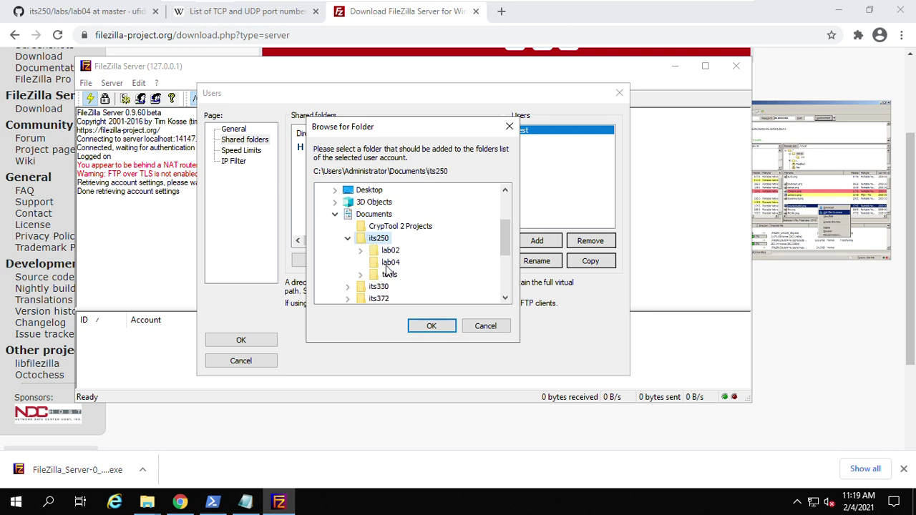
click(387, 263)
click(429, 326)
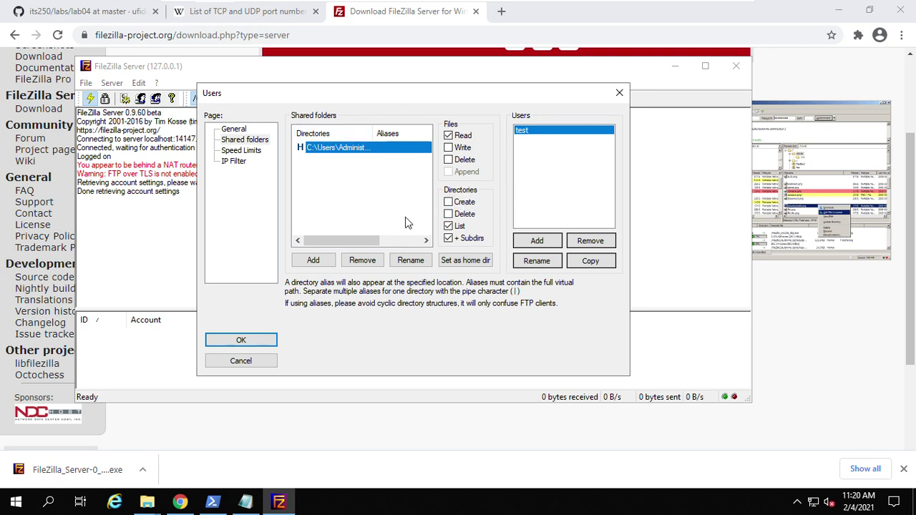
- Grant the test user's shared folder Write, Delete, Append, Create and directory Delete, then save with OK
click(448, 148)
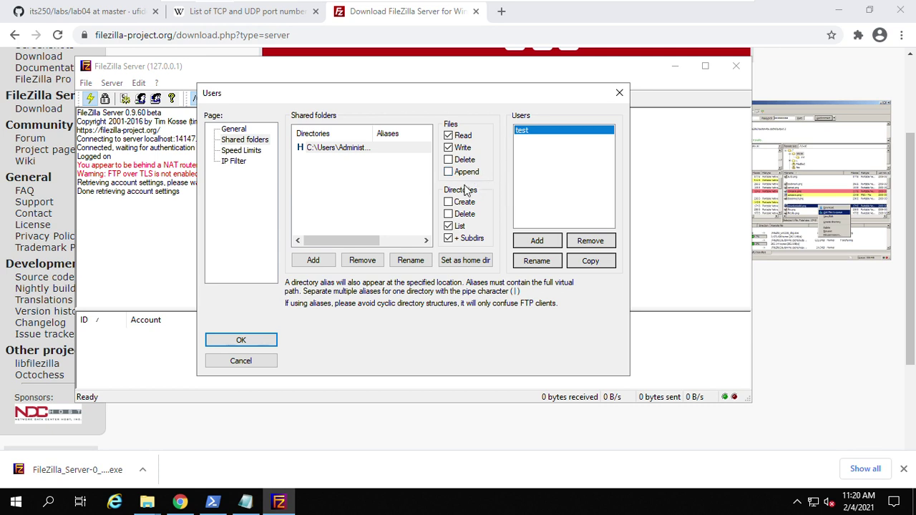
click(448, 159)
click(447, 173)
click(448, 202)
click(447, 214)
click(241, 341)
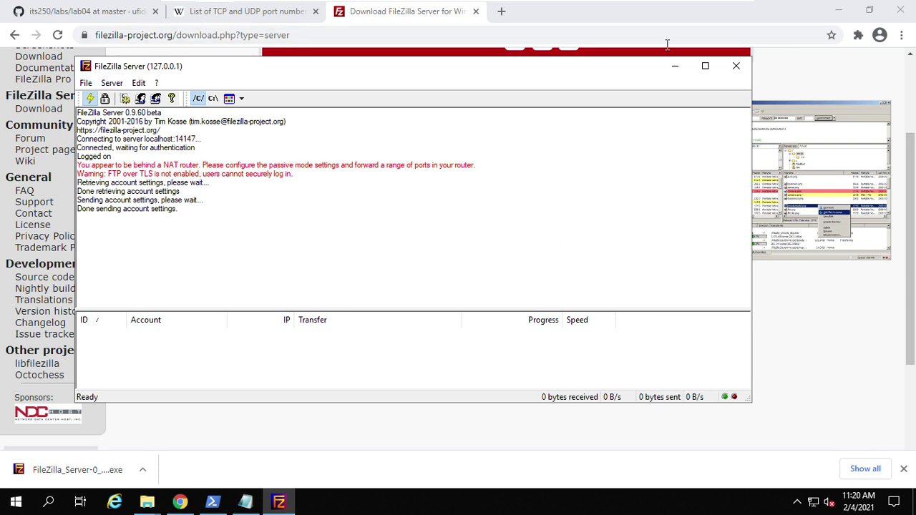
- In the Ubuntu VM's terminal, run nmap 192.168.153.130
mouse_move(661, 2)
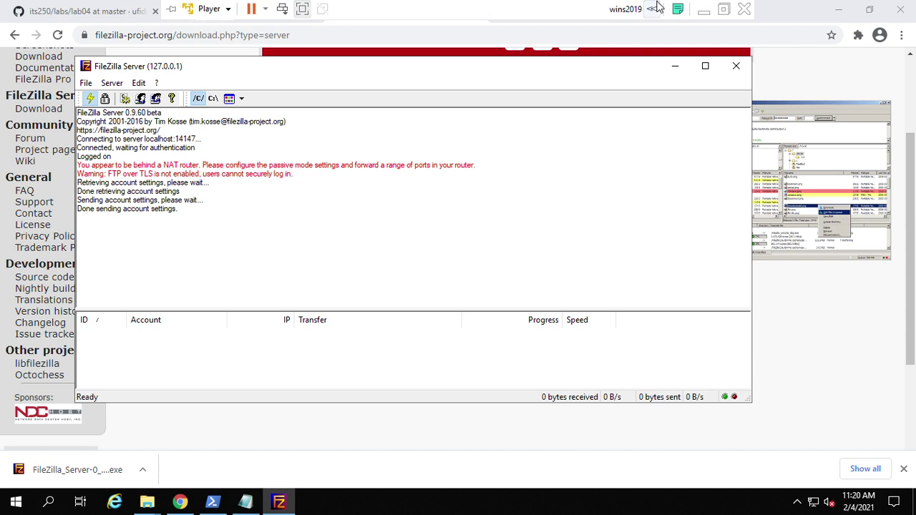
click(702, 14)
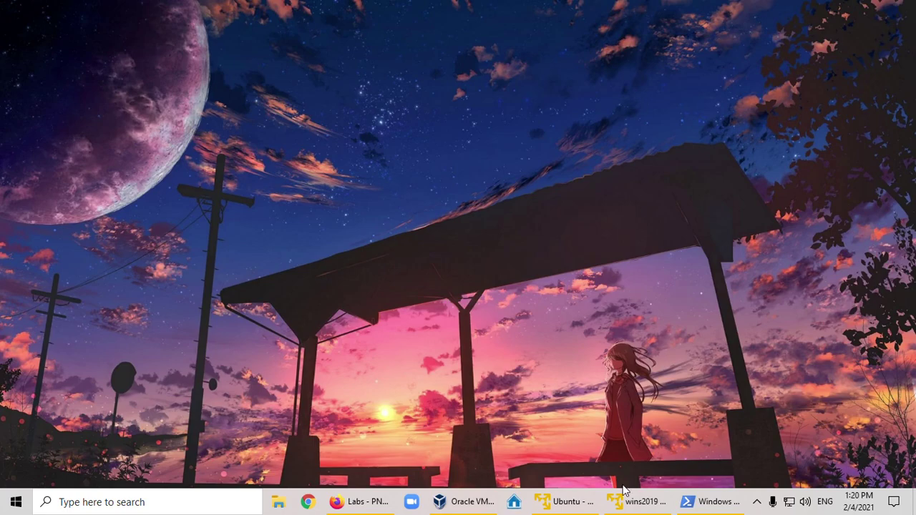
click(587, 506)
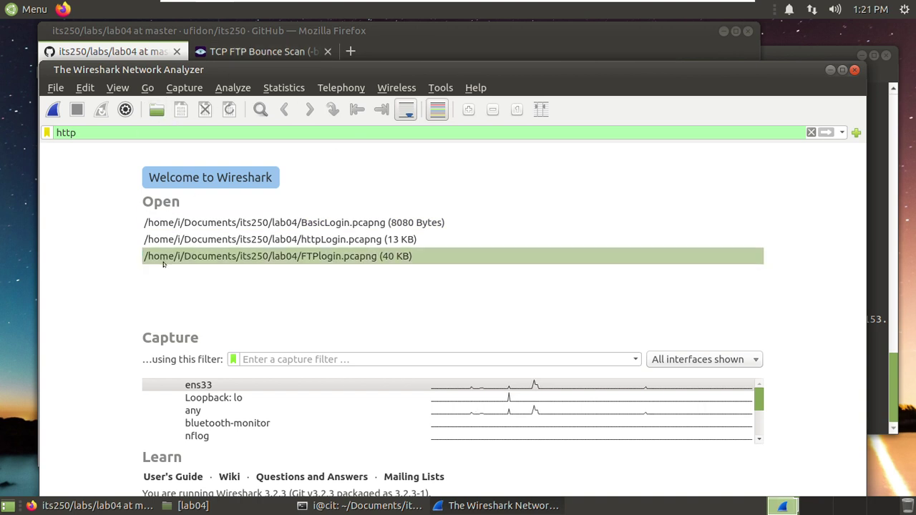
click(359, 507)
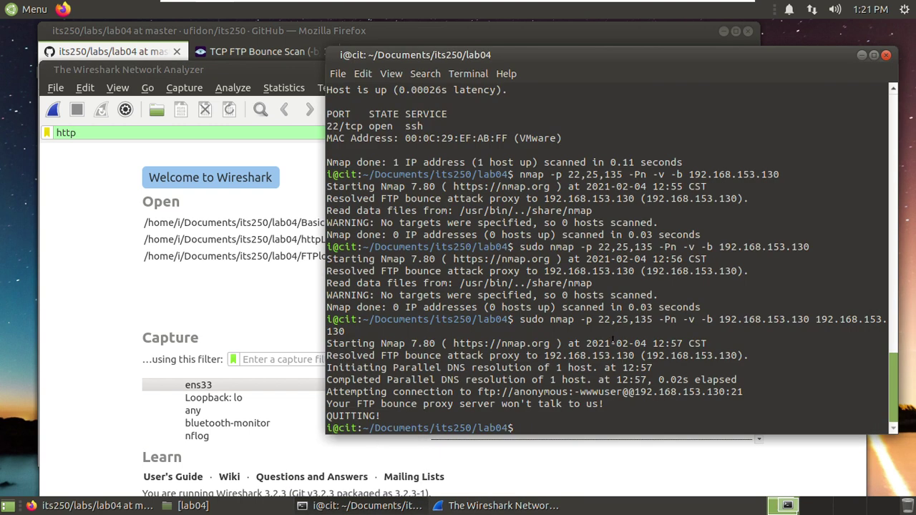
text(nmap)
text(192.168.15)
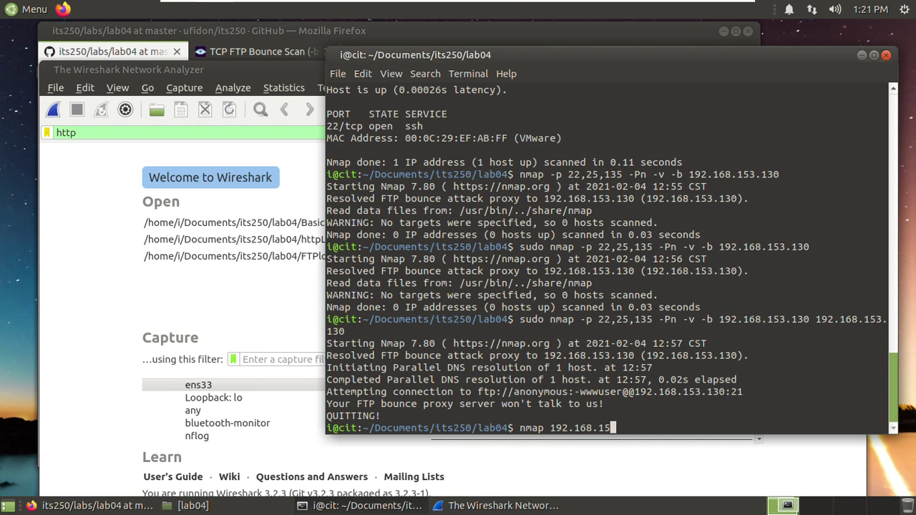
text(3.130)
key(Return)
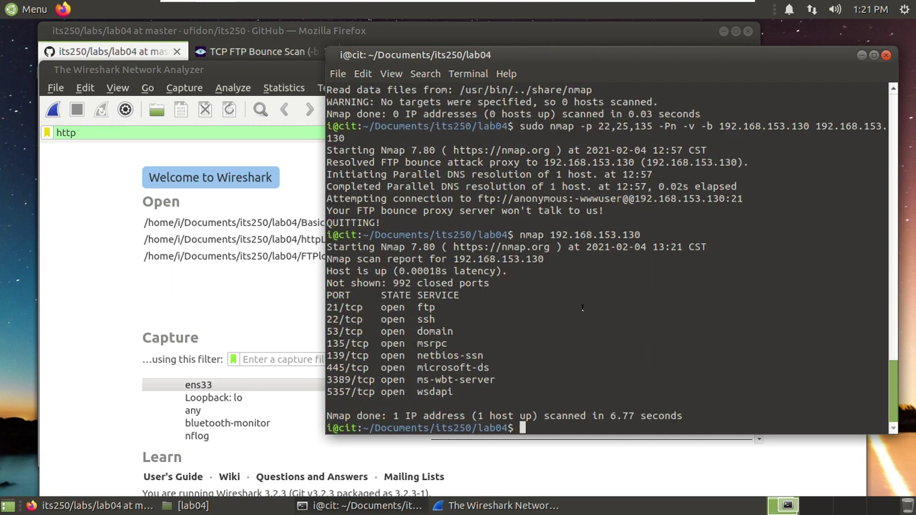
- Highlight the 21/tcp open ftp line and port 21 in the scan results, then switch to Wireshark
drag(488, 306, 328, 306)
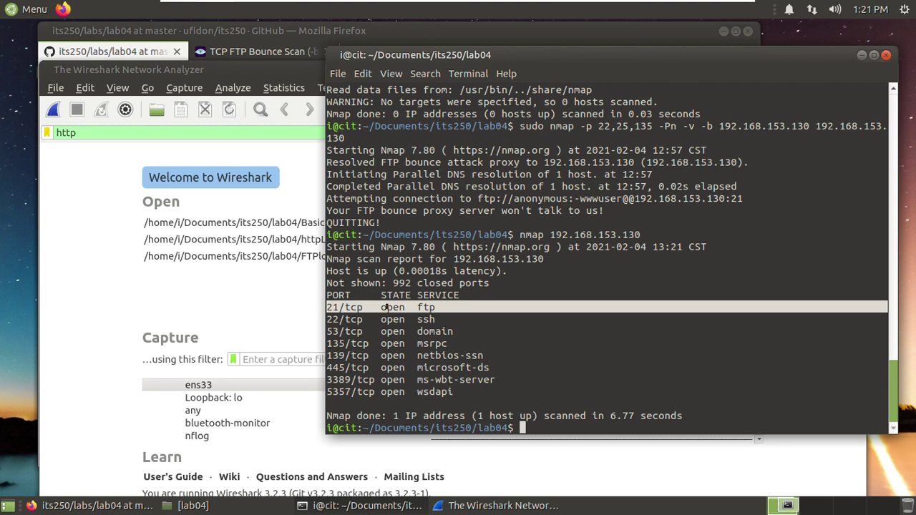
click(326, 304)
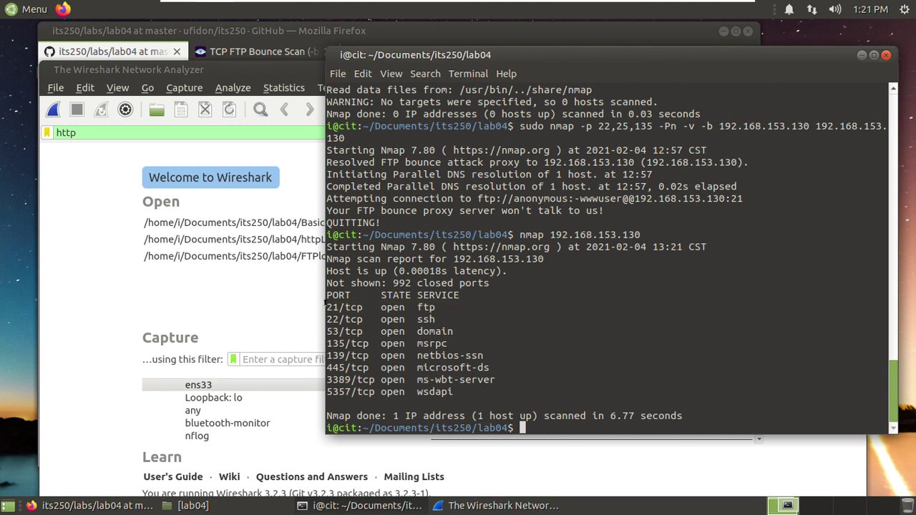
drag(327, 306, 335, 306)
click(529, 427)
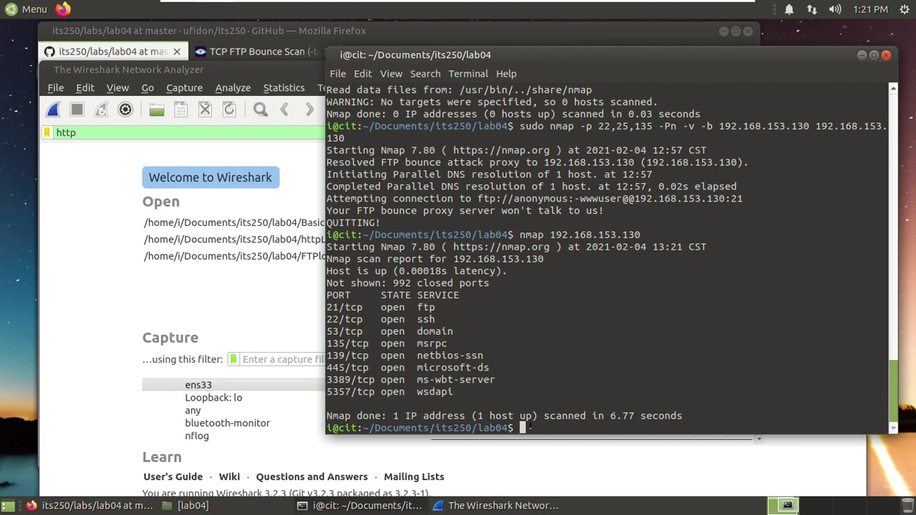
click(240, 285)
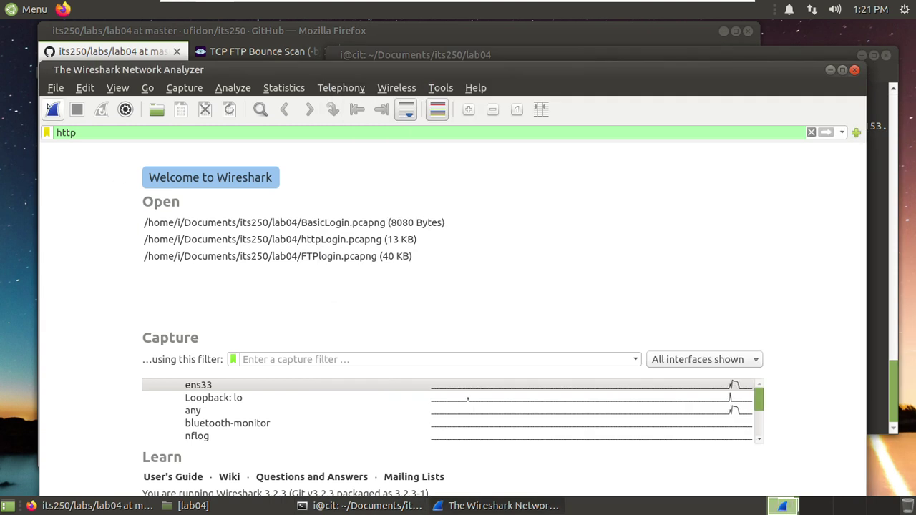
- Pick ens33 in Wireshark, review the lab04 instructions in Firefox, then quit Firefox closing both tabs
click(241, 389)
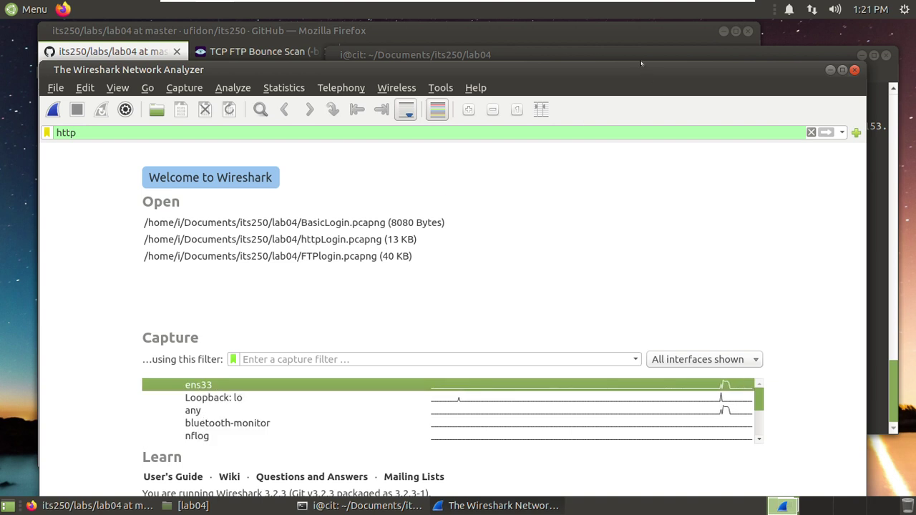
drag(639, 62, 632, 76)
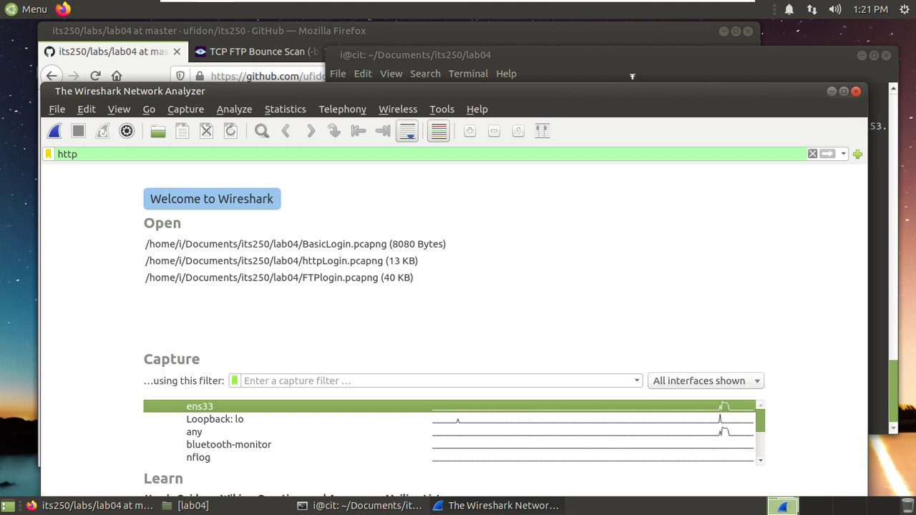
click(583, 36)
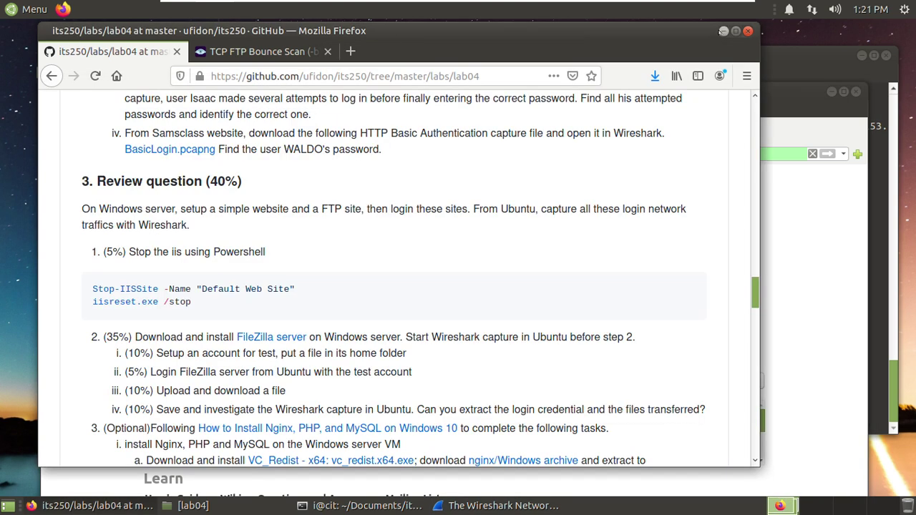
scroll(213, 264, down, 4)
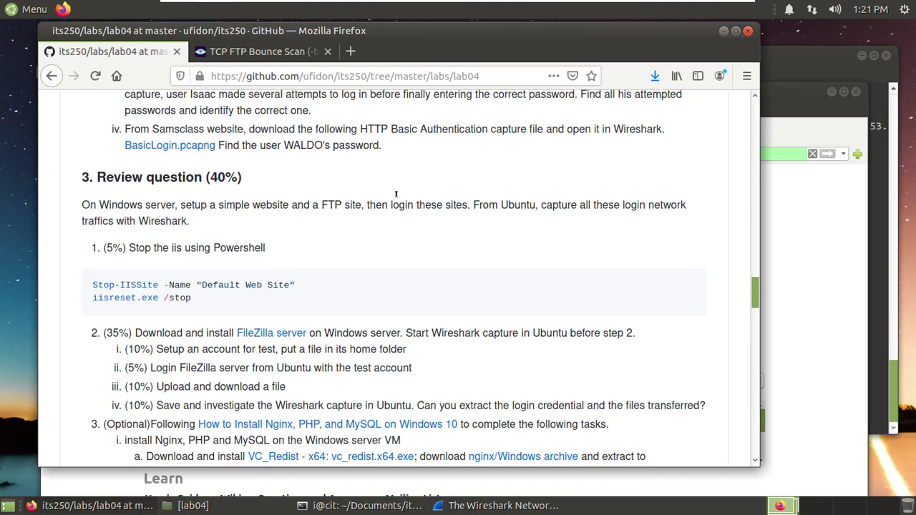
scroll(161, 252, up, 2)
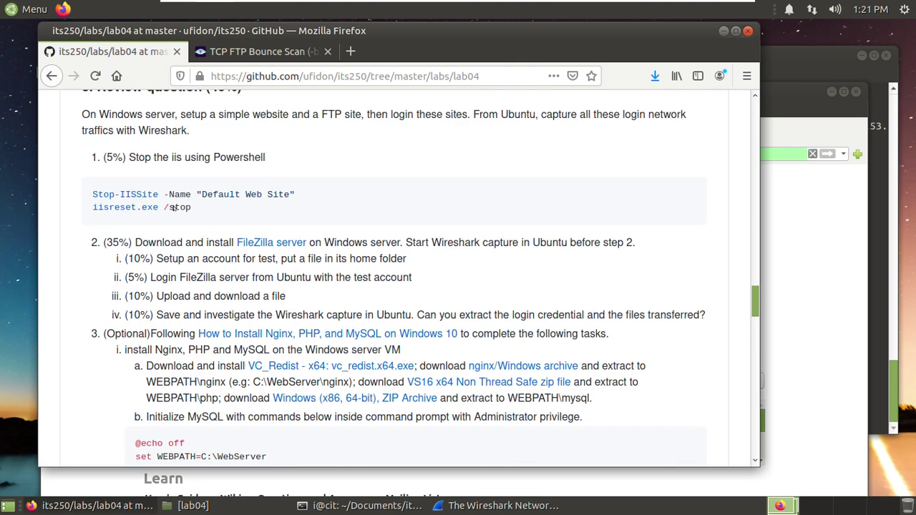
scroll(245, 283, down, 13)
scroll(245, 283, down, 6)
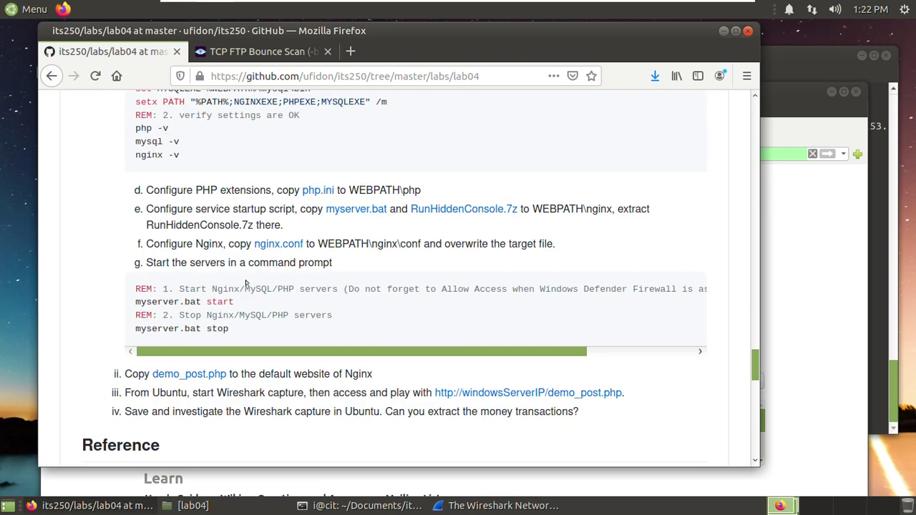
scroll(237, 257, up, 2)
scroll(237, 258, up, 11)
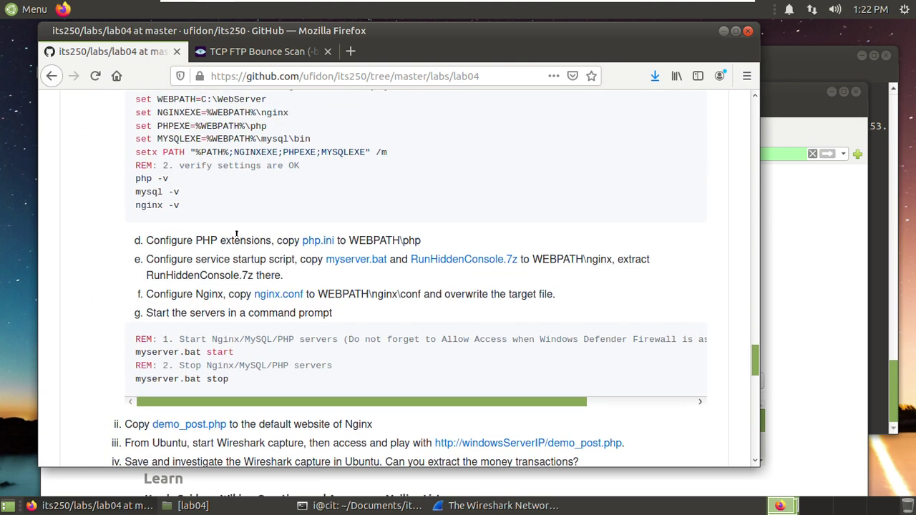
scroll(343, 237, up, 9)
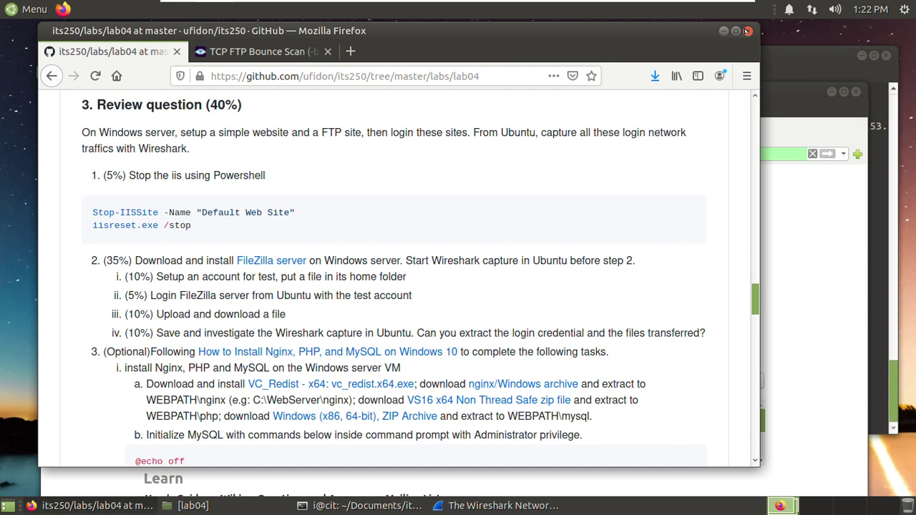
click(746, 31)
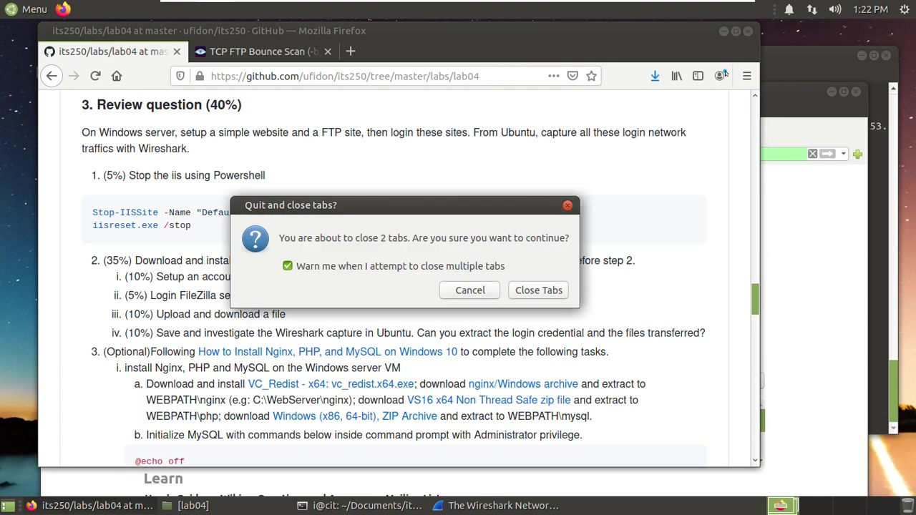
click(533, 289)
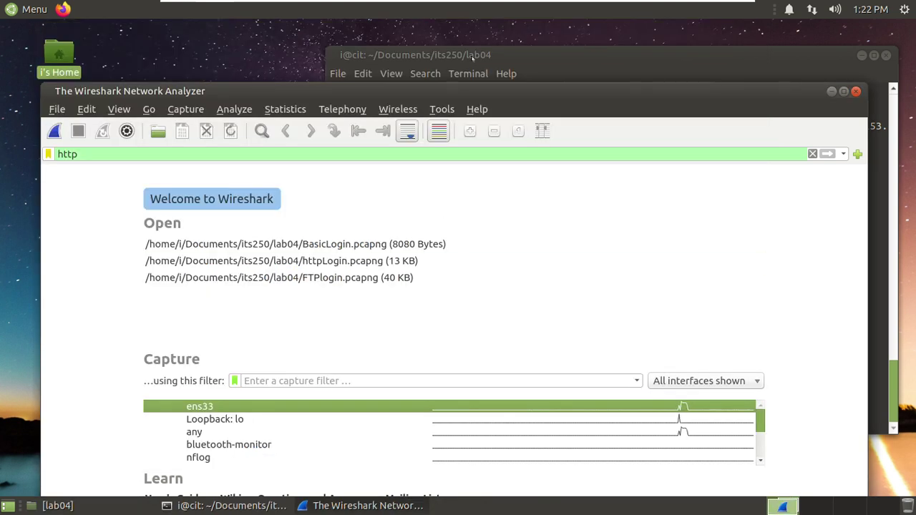
- Select the ens33 interface in Wireshark and start capturing packets
key(alt+Tab)
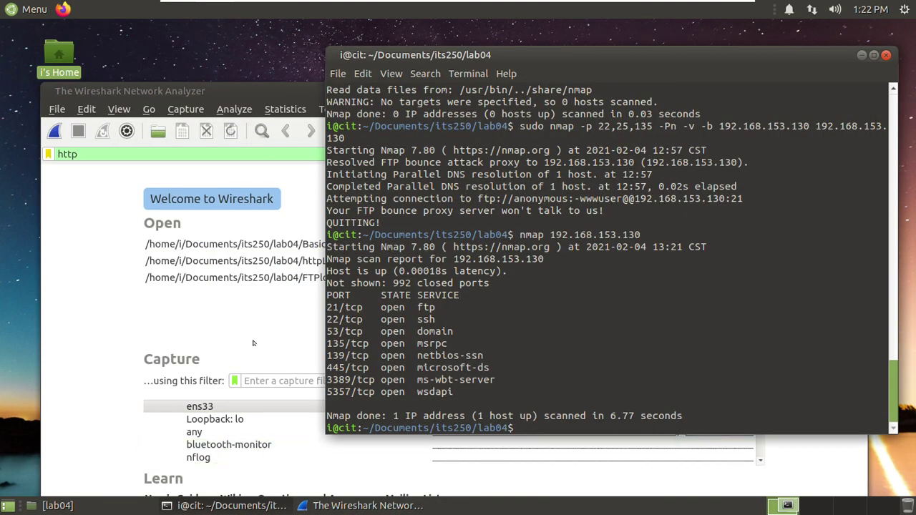
drag(257, 93, 264, 52)
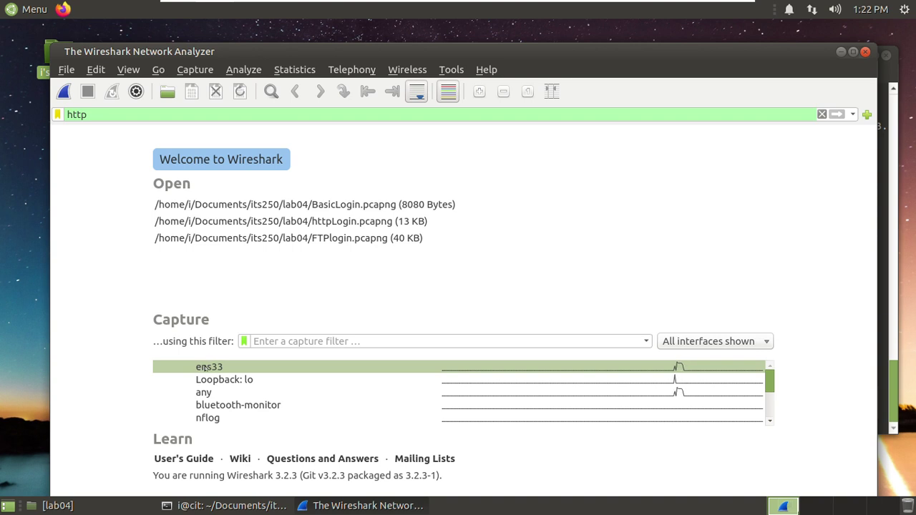
mouse_move(220, 366)
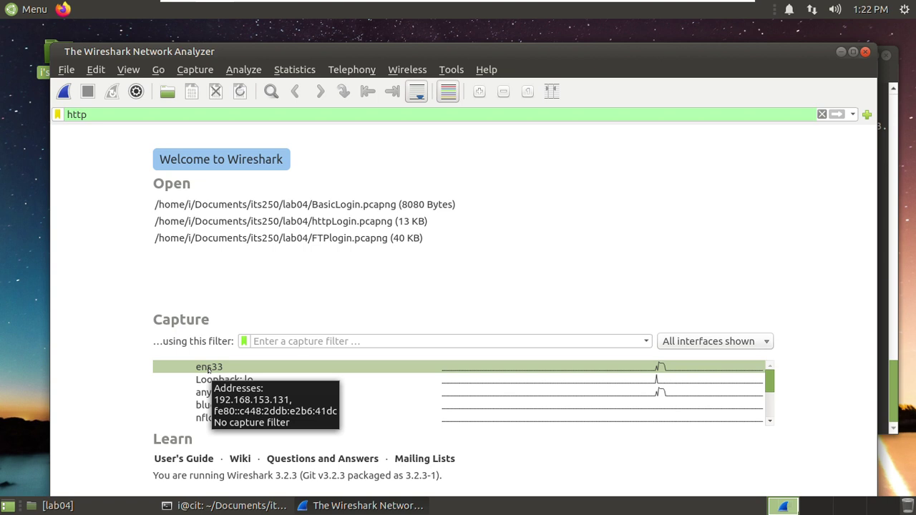
click(208, 368)
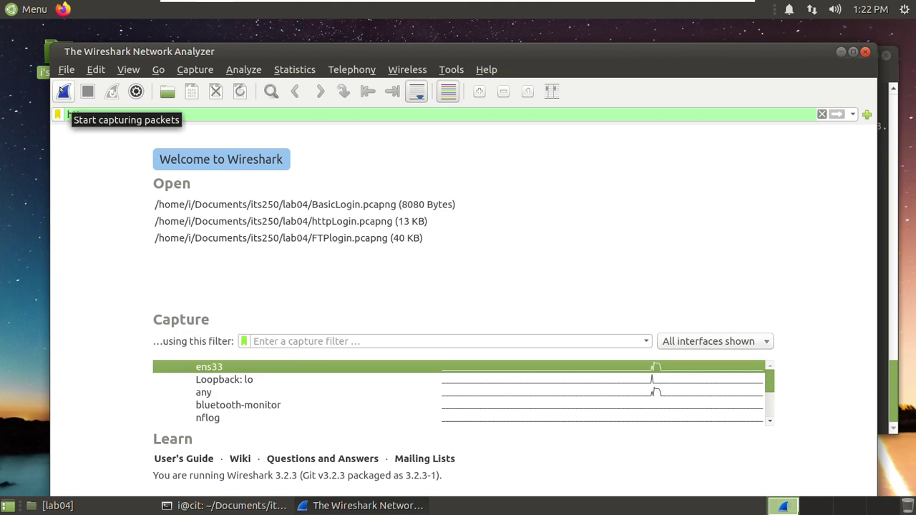
click(63, 91)
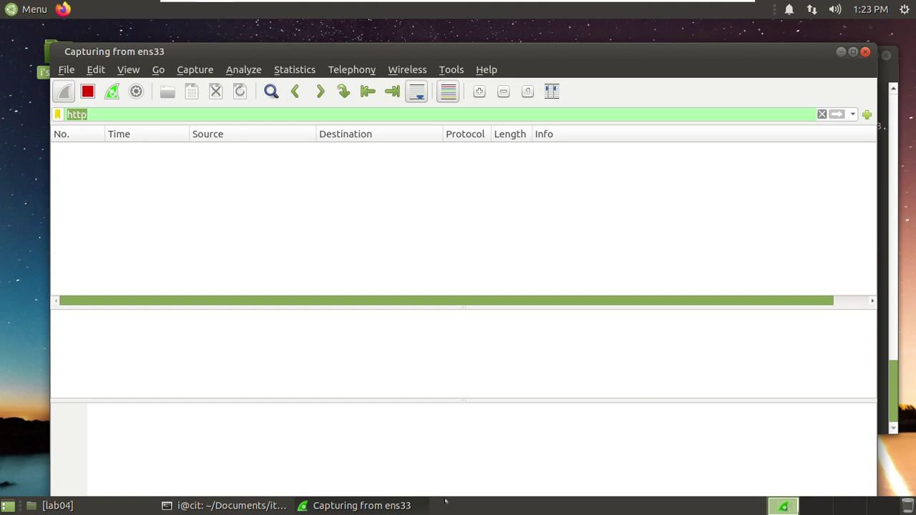
- Start the ftp client in the terminal and list its commands with ?
click(247, 506)
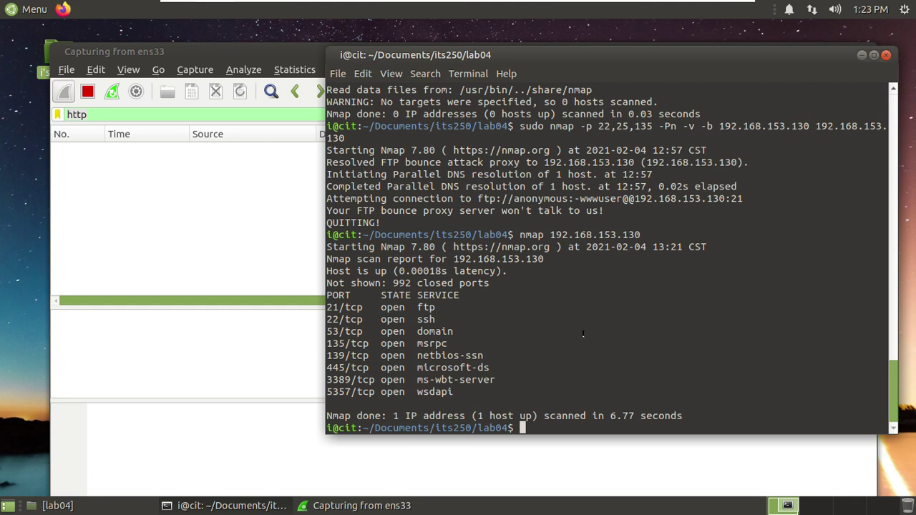
text(ftp)
key(Return)
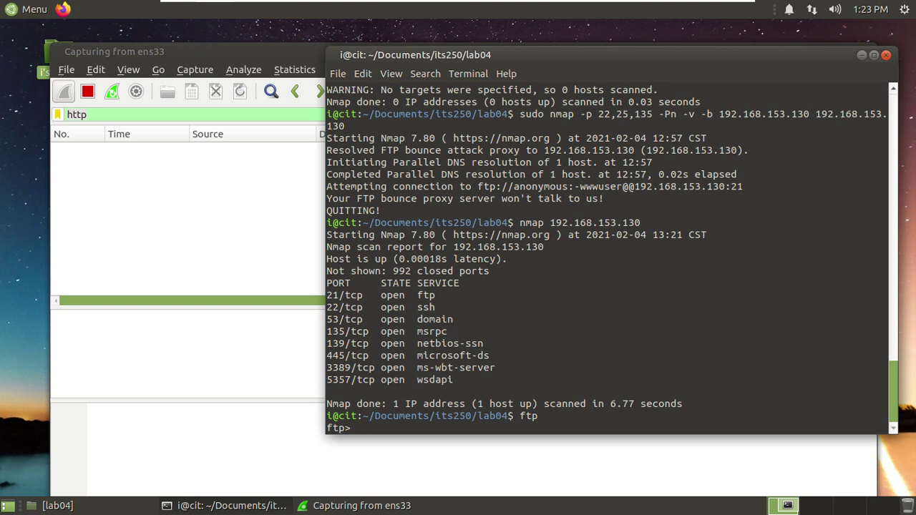
text(?)
key(Return)
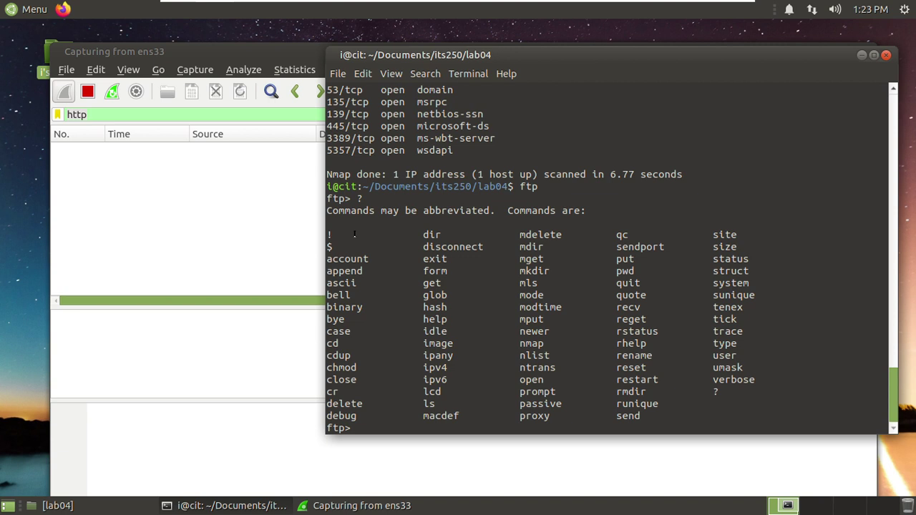
drag(421, 246, 459, 247)
click(459, 247)
drag(517, 379, 544, 380)
click(604, 390)
text(bye)
key(Return)
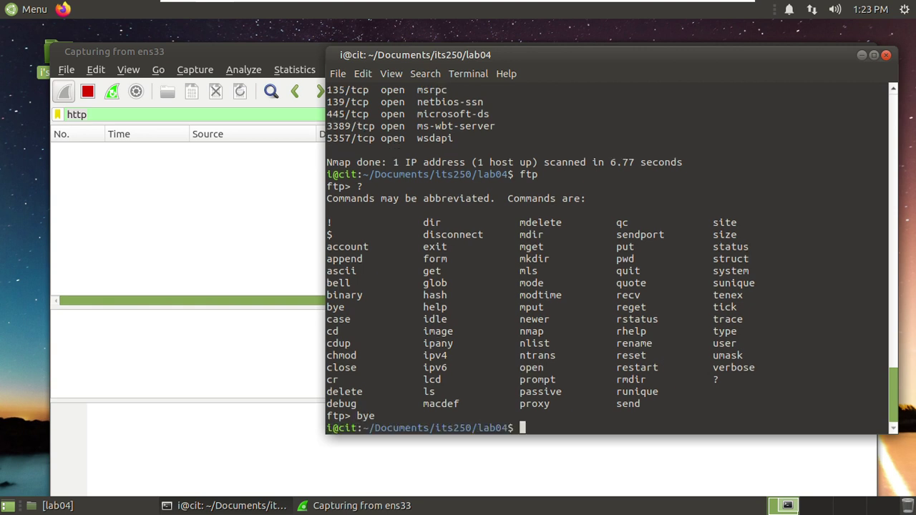
text(ftp test@1)
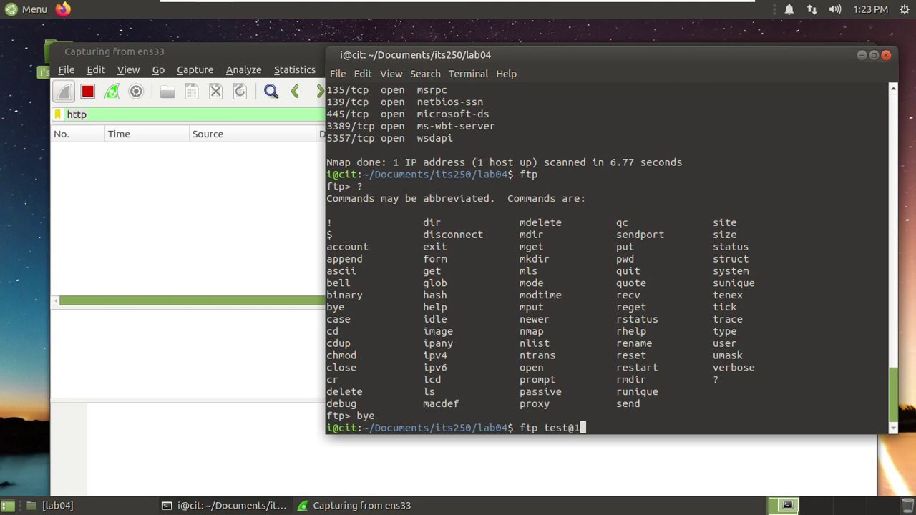
text(92.168.153.130)
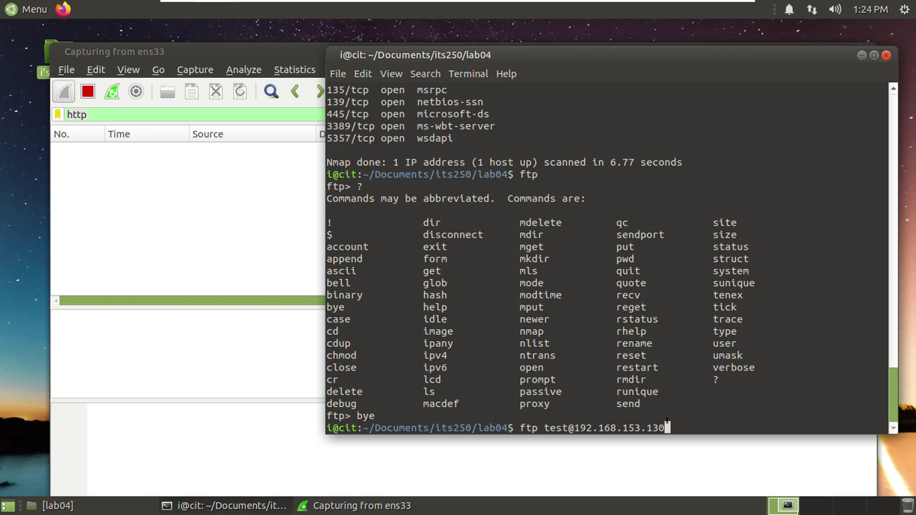
key(Return)
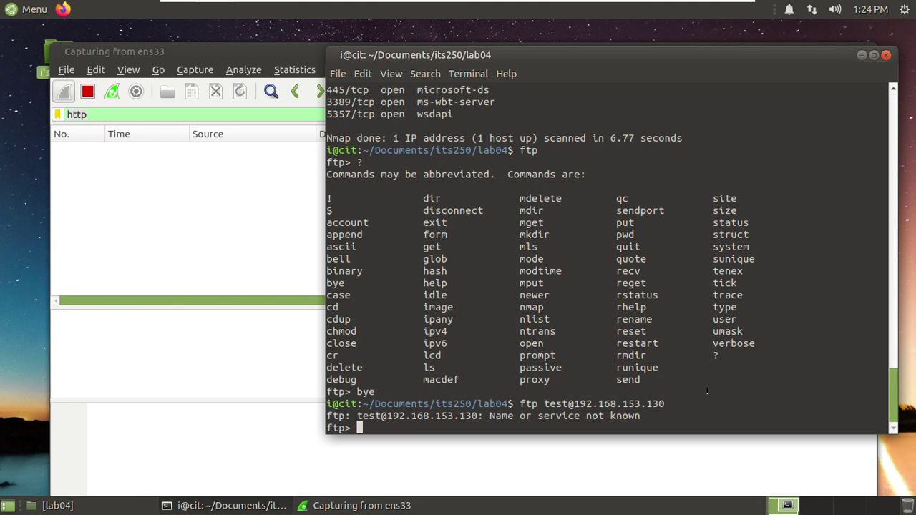
- Leave the failed session, check ftp --help, then connect with ftp 192.168.153.130
text(bye)
key(Return)
text(ftp )
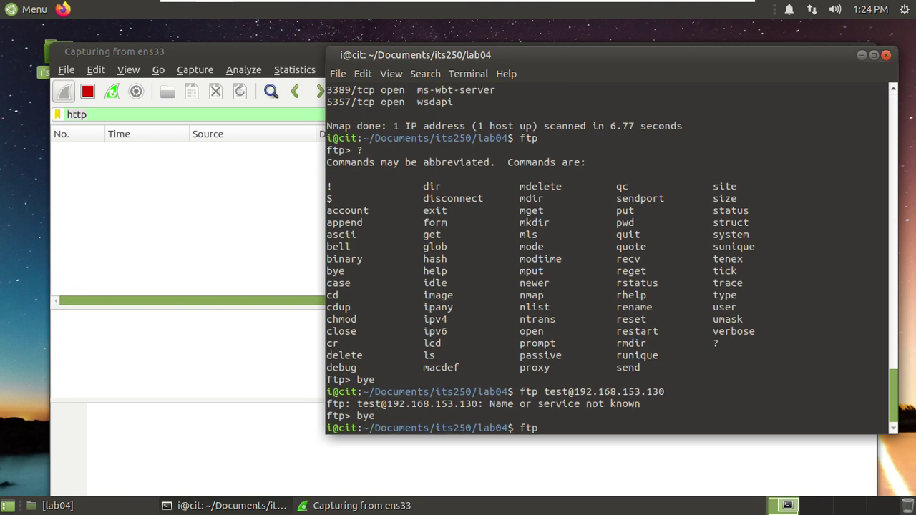
text(--help)
key(Return)
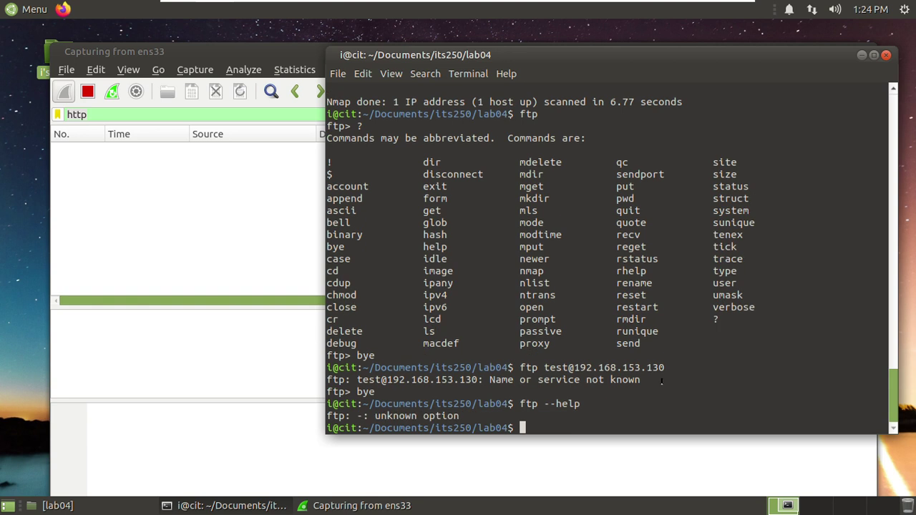
key(Up)
key(BackSpace)
key(BackSpace)
key(BackSpace)
key(BackSpace)
key(BackSpace)
key(BackSpace)
text(192.168)
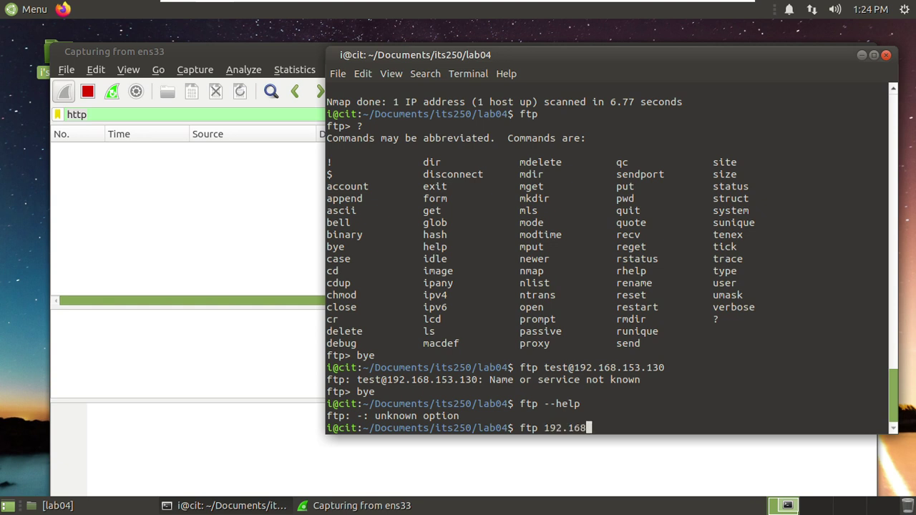
text(.153.130)
key(Return)
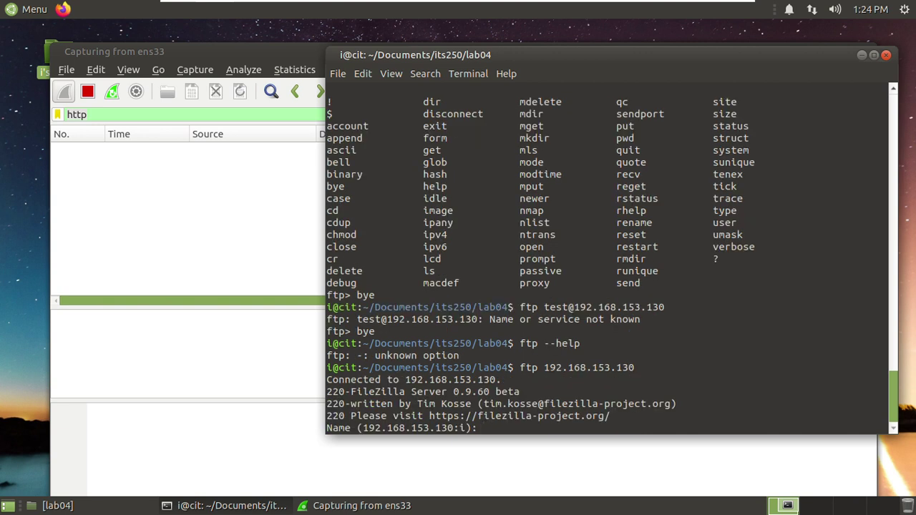
- Log in as test, list the server files with ls noting services.txt, and clear Wireshark's http filter
text(test)
key(Return)
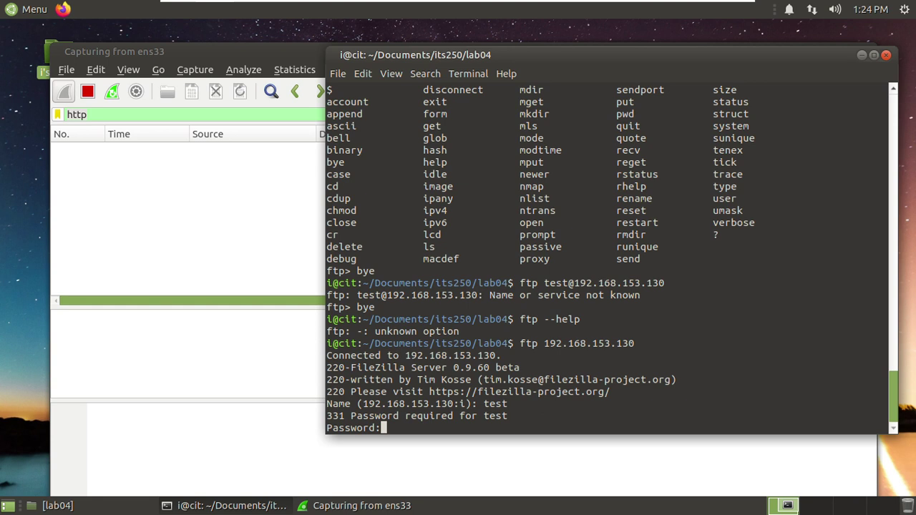
key(Return)
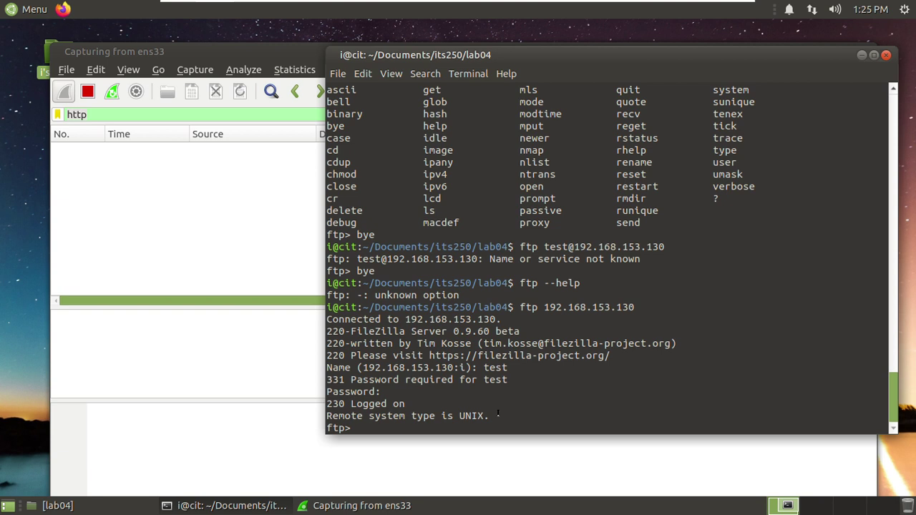
text(ls)
key(Return)
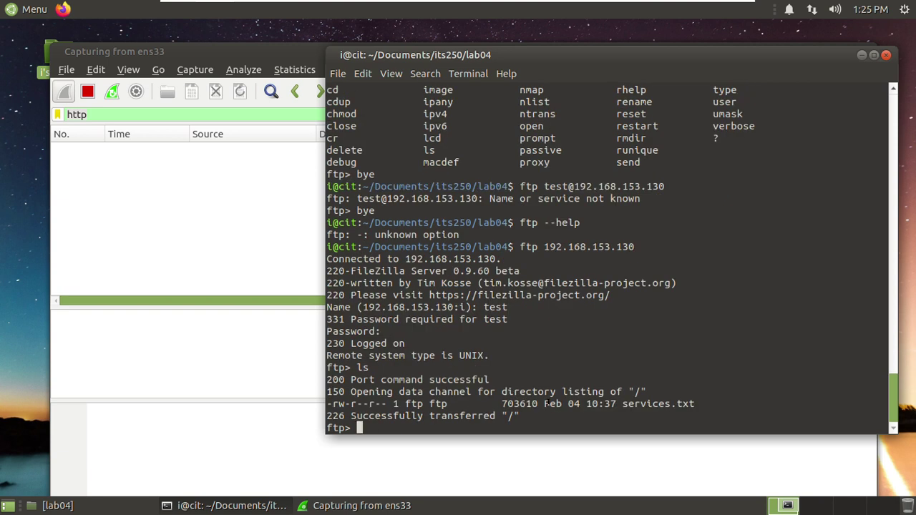
drag(619, 402, 693, 403)
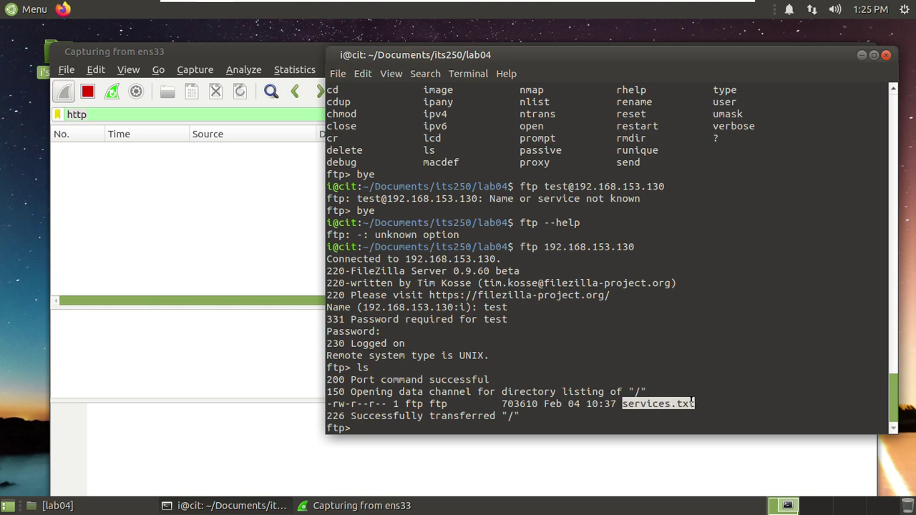
click(463, 422)
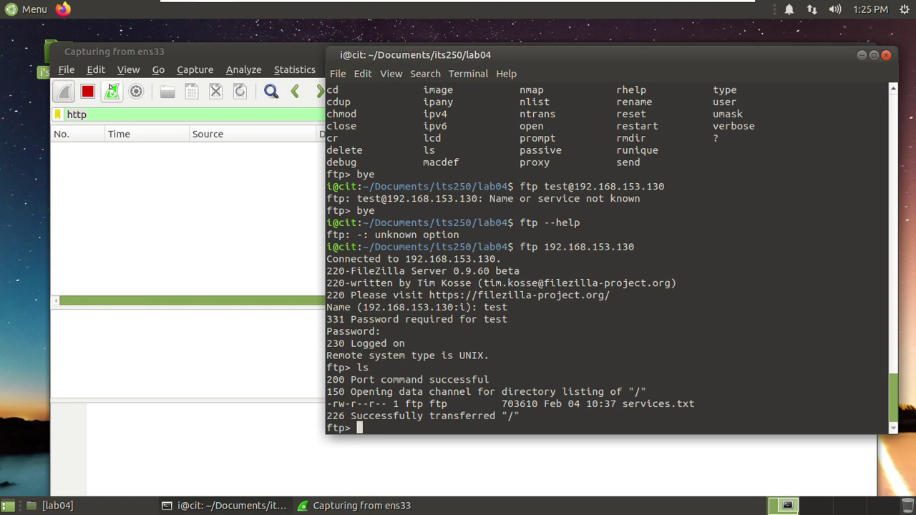
click(151, 55)
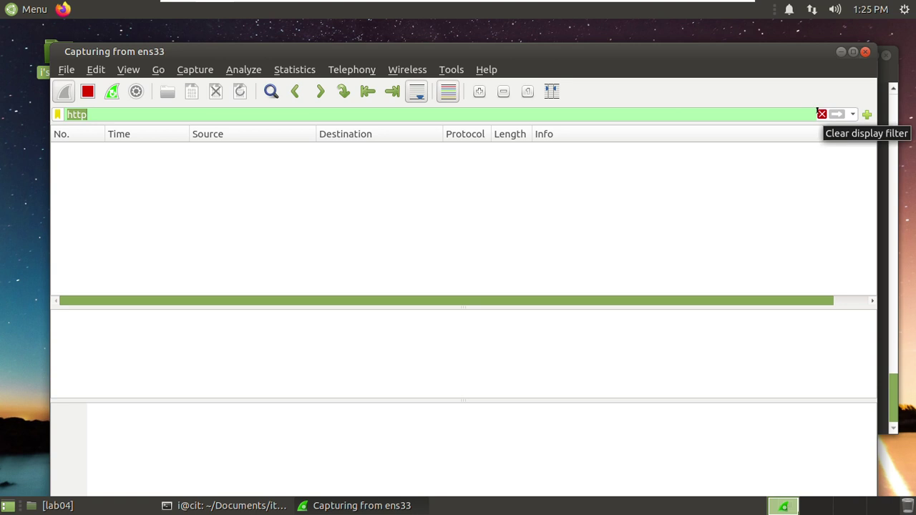
click(821, 113)
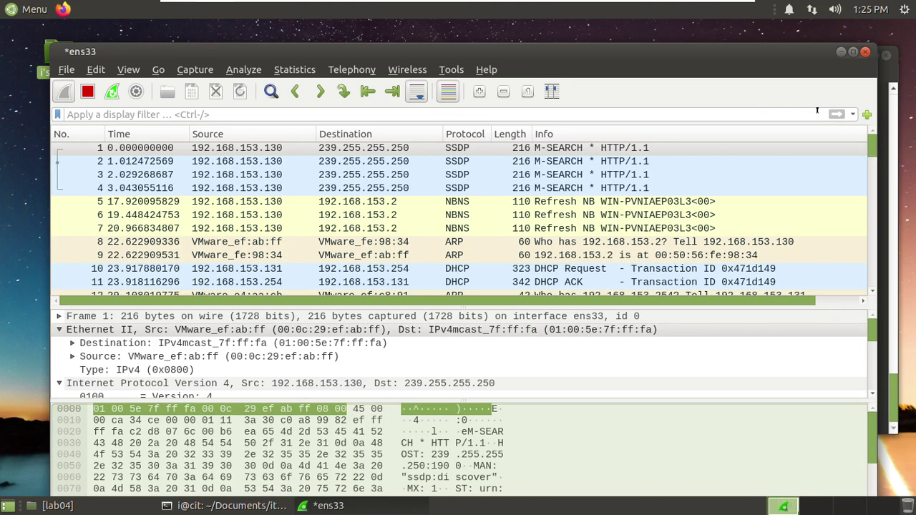
- Download services.txt from the FTP server with get services.txt, then bring up the lab04 folder
click(885, 240)
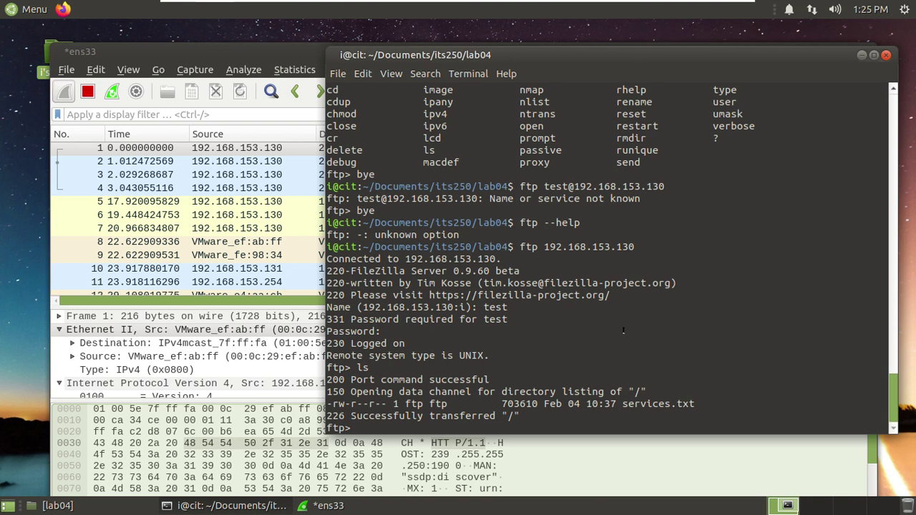
text(get servic)
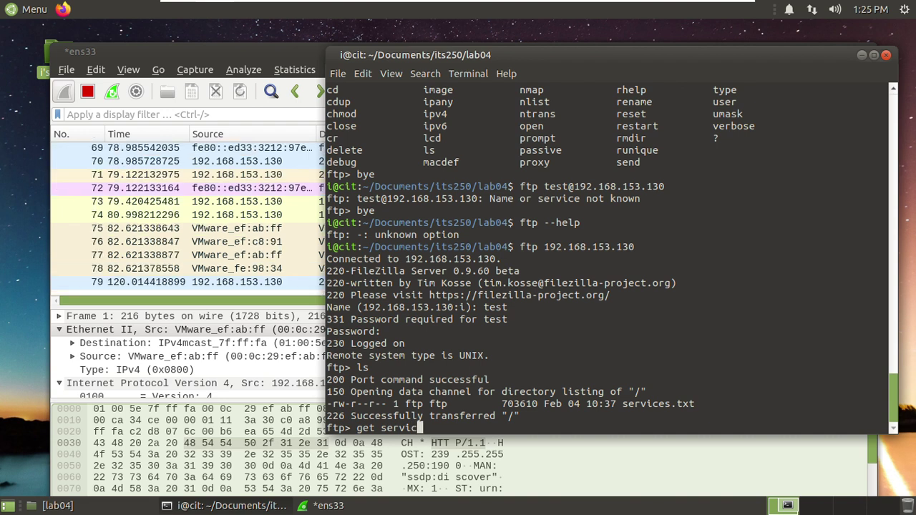
text(es.txt)
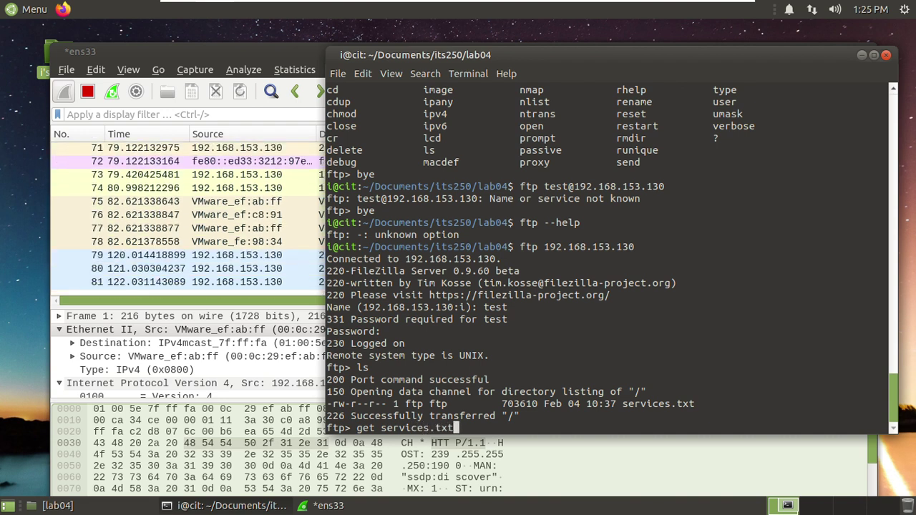
key(Return)
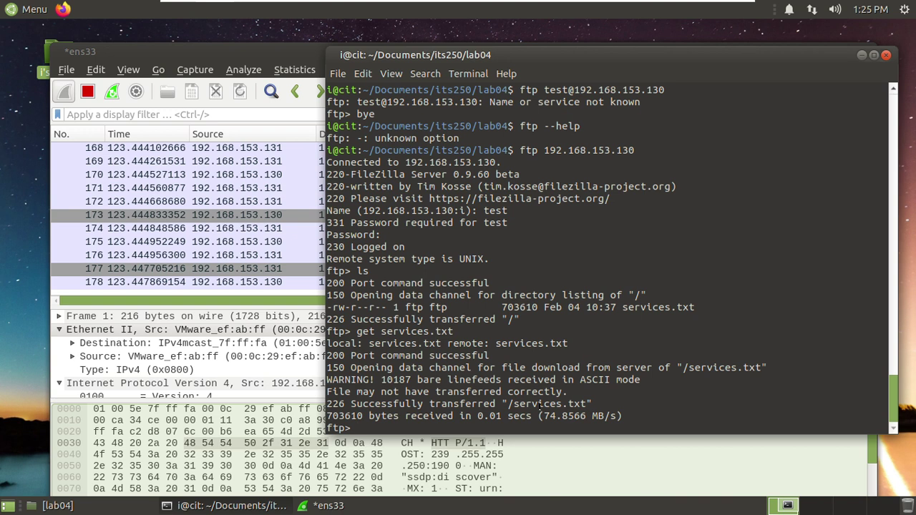
mouse_move(169, 506)
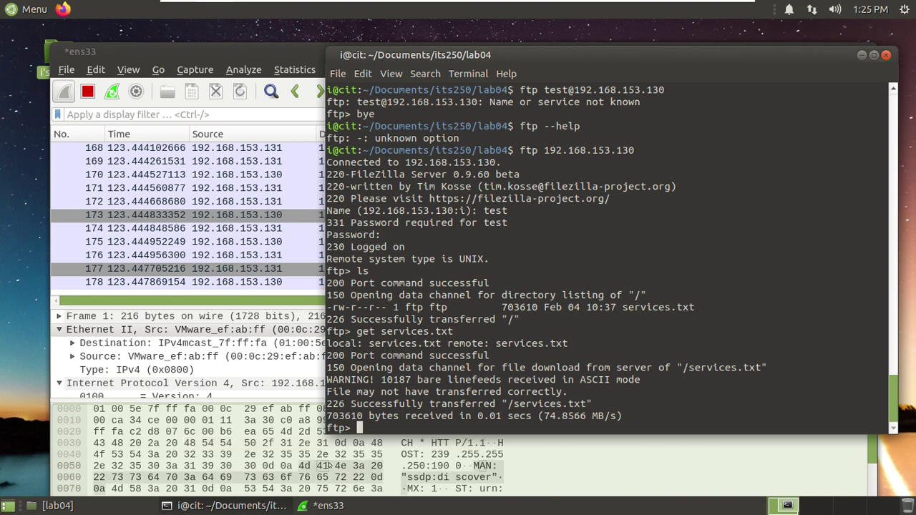
click(54, 506)
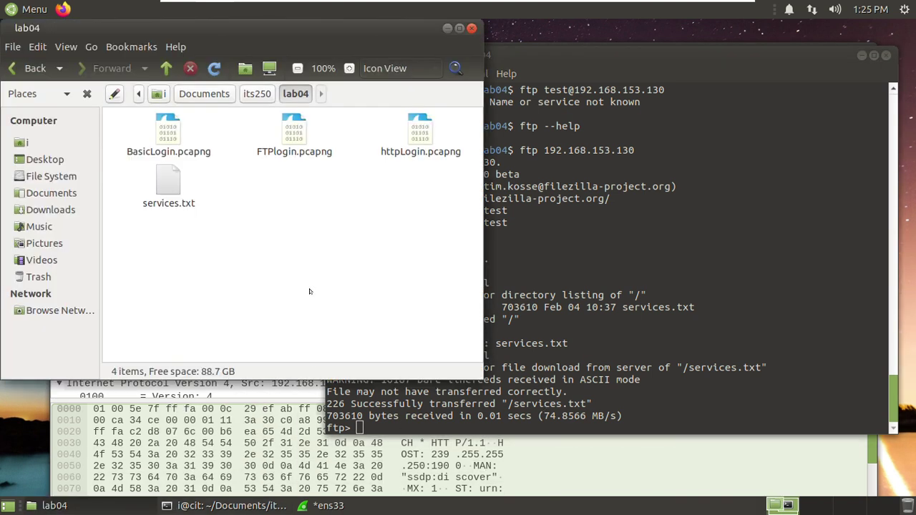
- Confirm services.txt is in lab04, then return to the FTP session and enter !ls
right_click(282, 205)
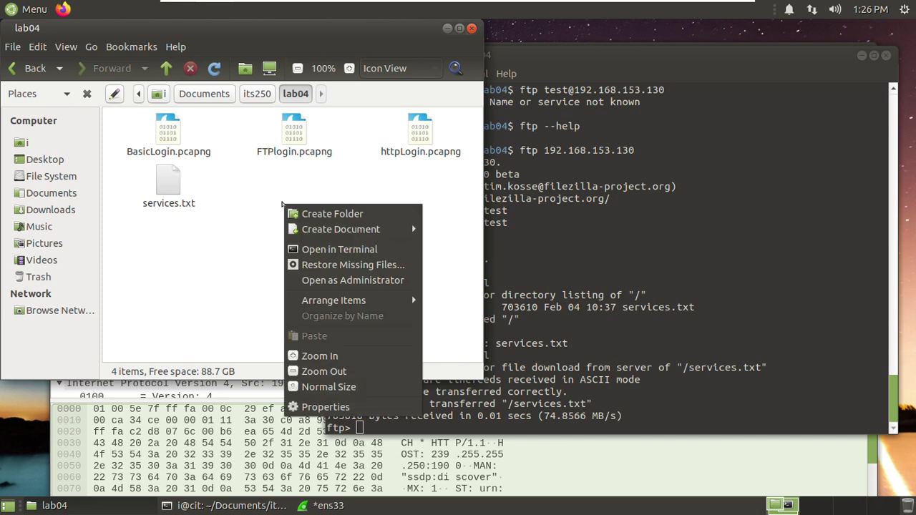
click(272, 191)
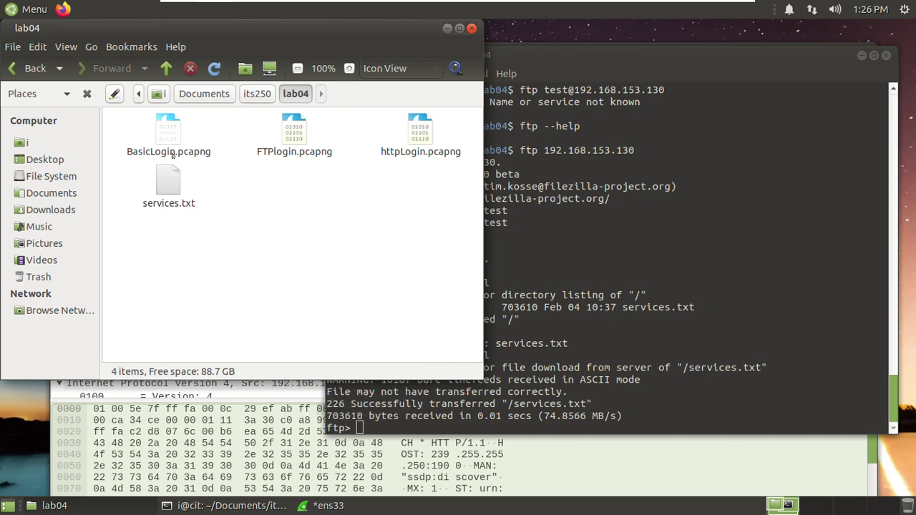
click(508, 427)
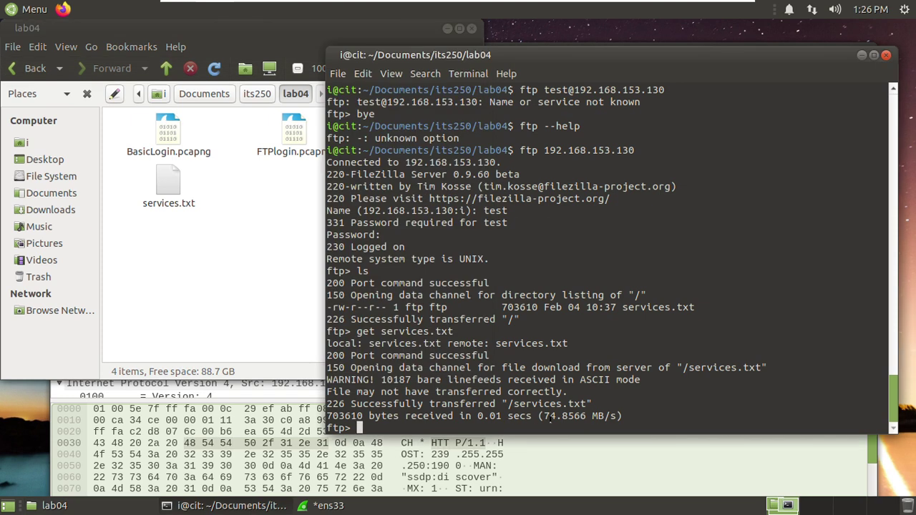
text(!ls)
- List local lab04 files, upload BasicLogin.pcapng with put, and end the session with bye
key(Return)
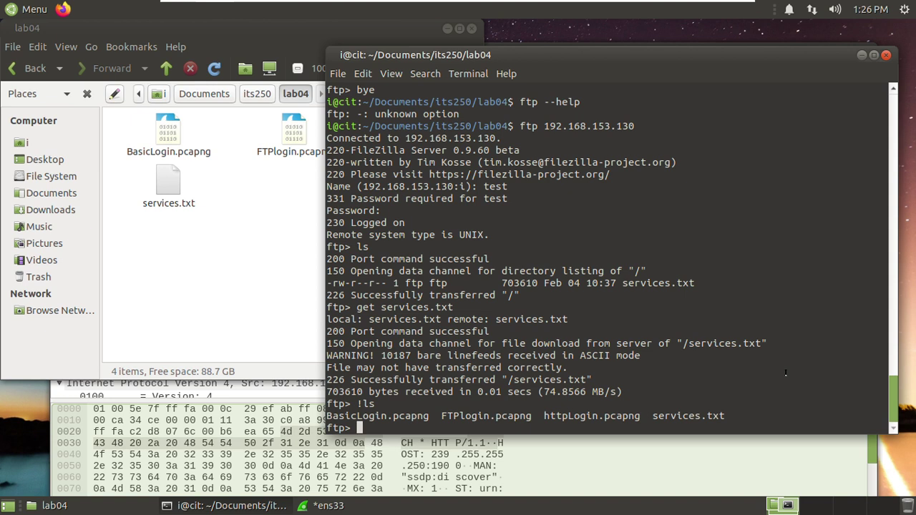
text(put BasicLogin.pcapng)
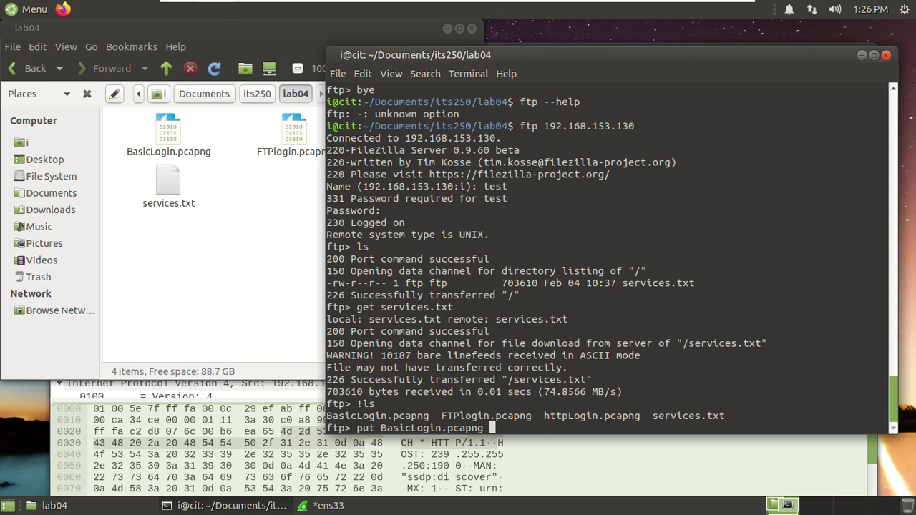
key(Return)
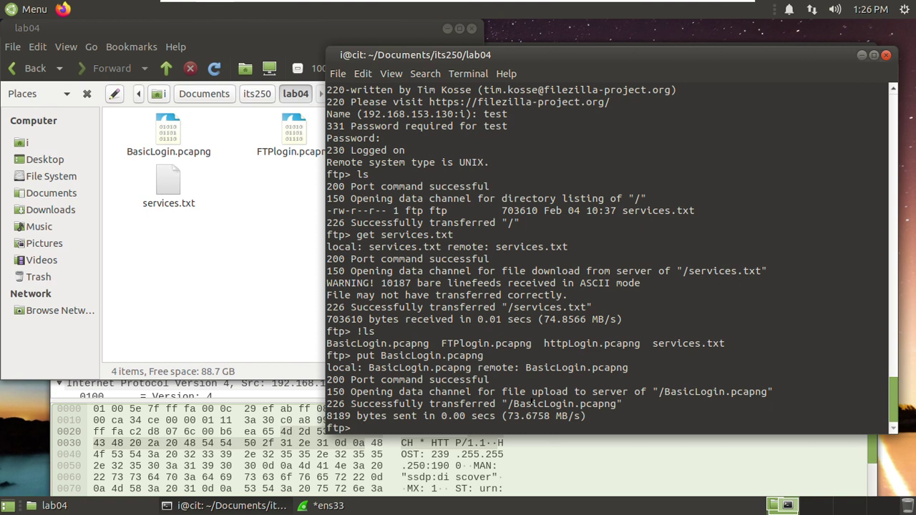
text(bye)
key(Return)
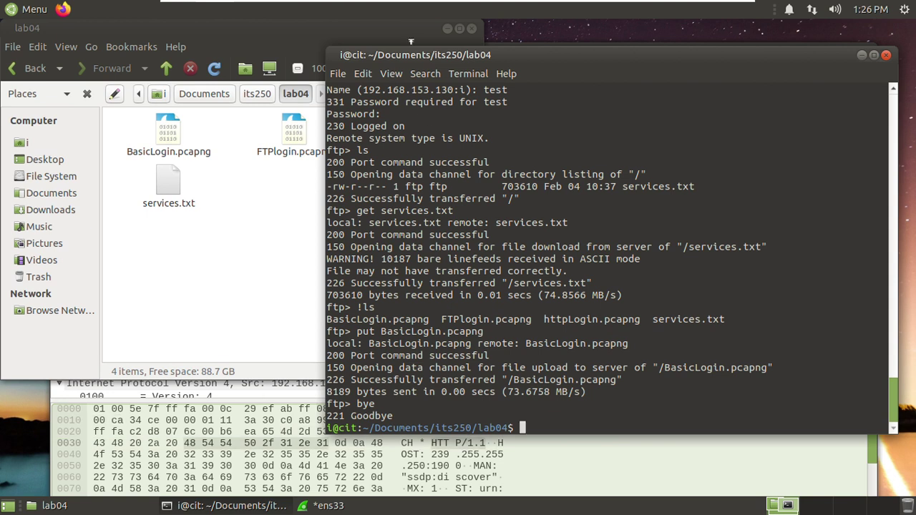
click(448, 28)
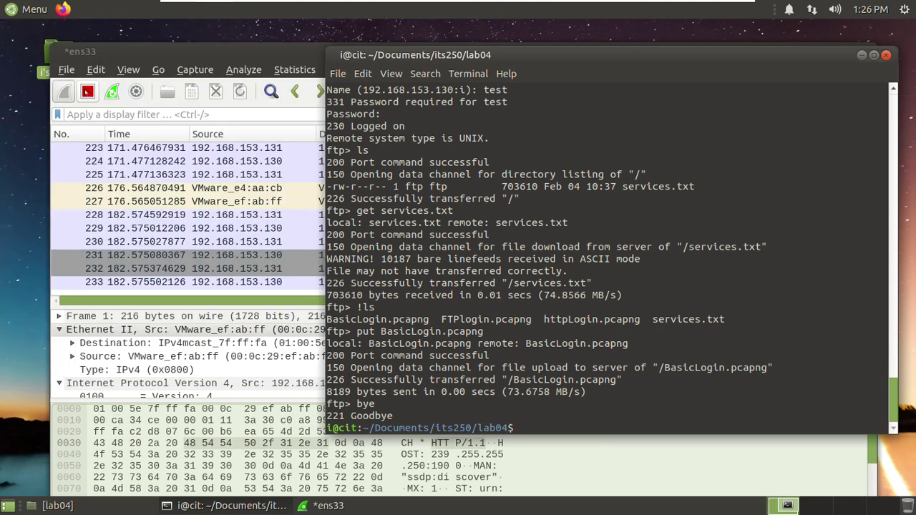
- Stop the capture and save it as myftp.pcapng through File > Save As
click(87, 91)
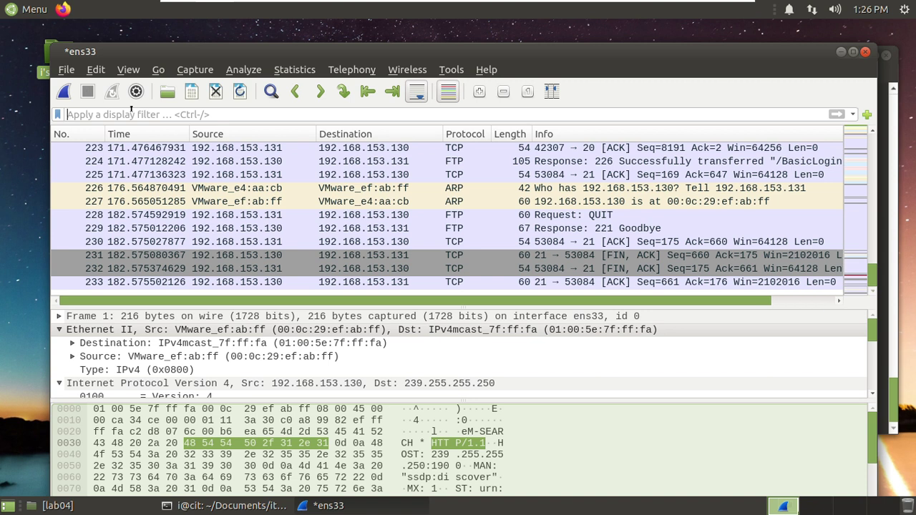
click(64, 71)
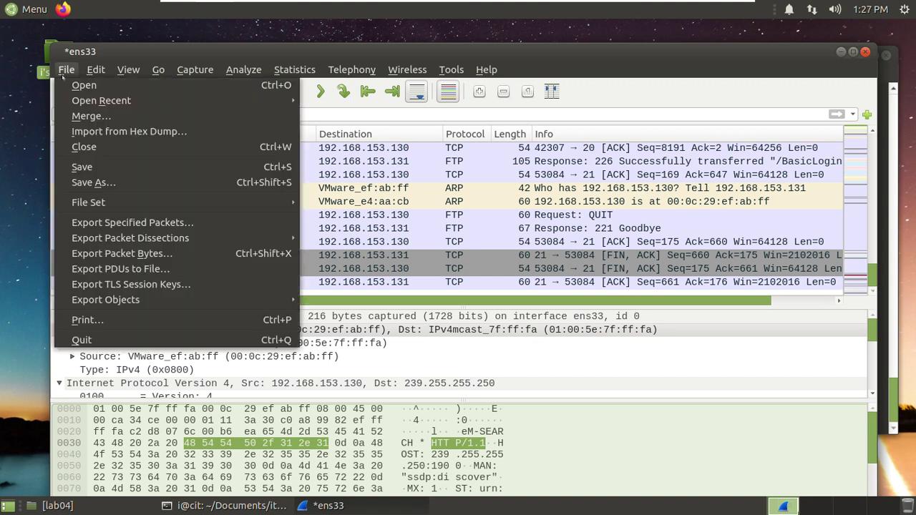
click(93, 183)
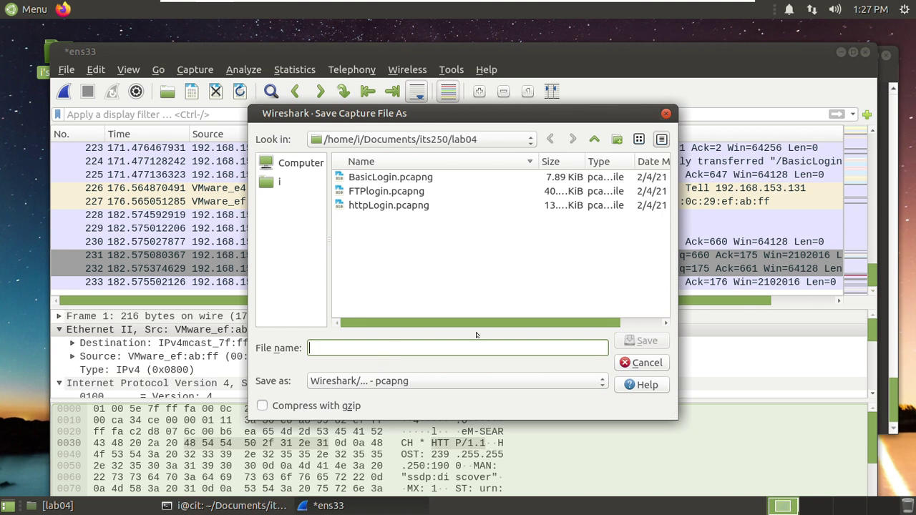
text(myfto)
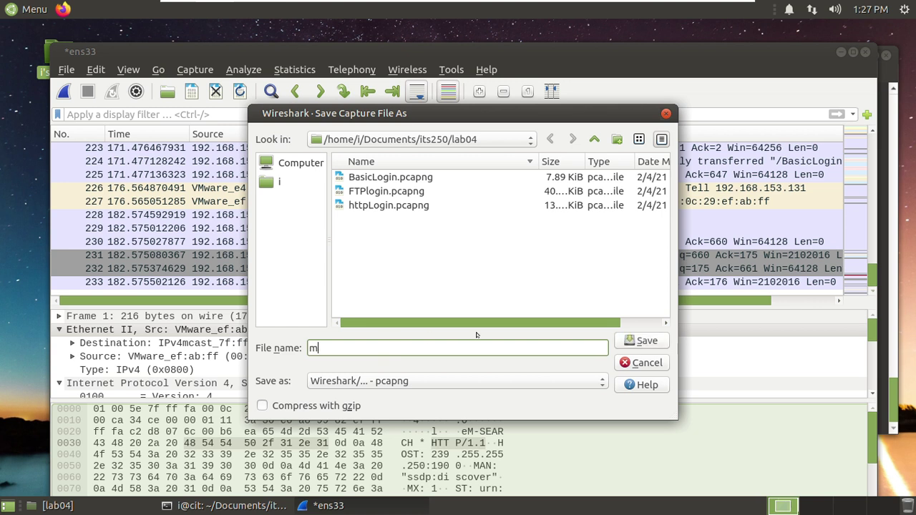
key(BackSpace)
text(plogin)
key(BackSpace)
key(BackSpace)
key(BackSpace)
key(BackSpace)
key(BackSpace)
click(635, 342)
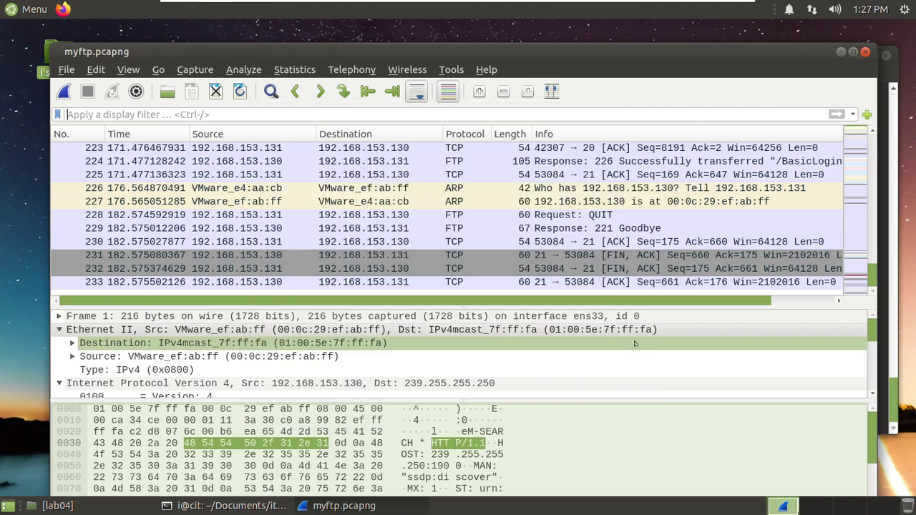
- Confirm myftp.pcapng is among the five items in lab04, then get back to Wireshark
click(127, 506)
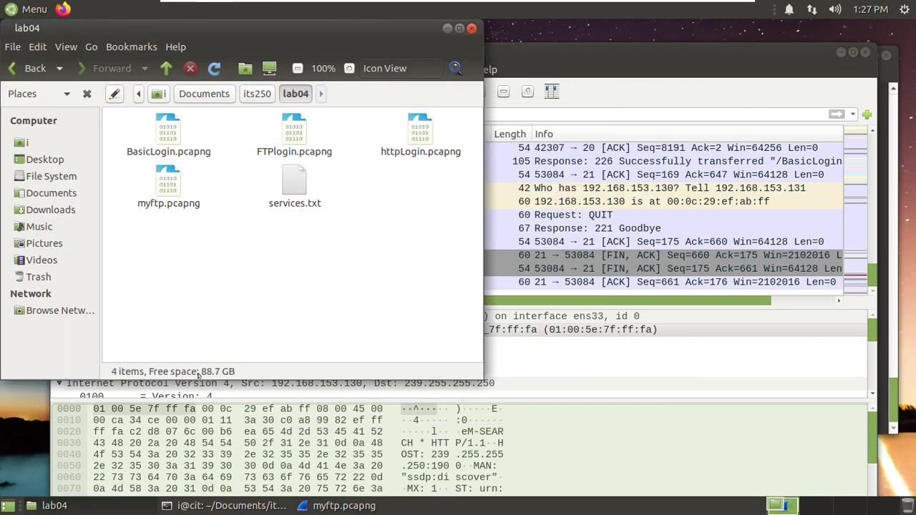
click(188, 209)
click(447, 28)
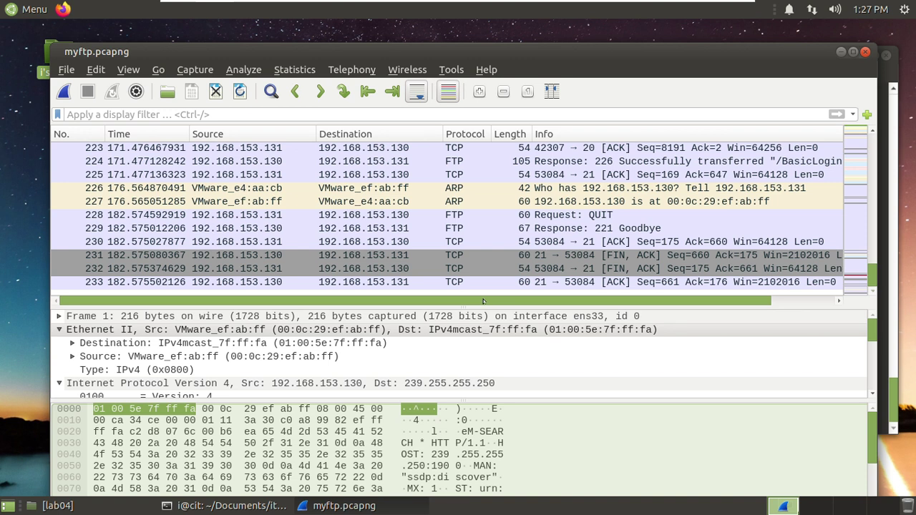
- Filter the capture to ftp and inspect the USER and PASS login packets
click(242, 112)
text(ftp)
key(Return)
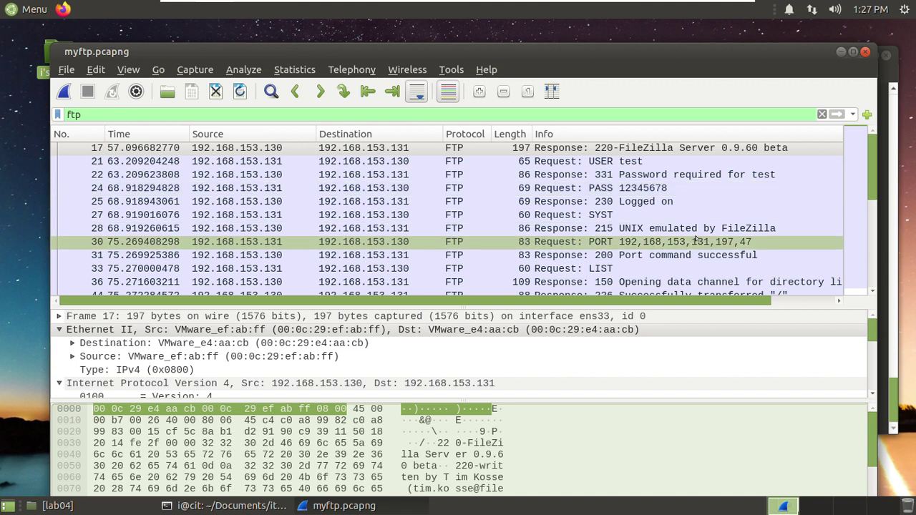
click(636, 163)
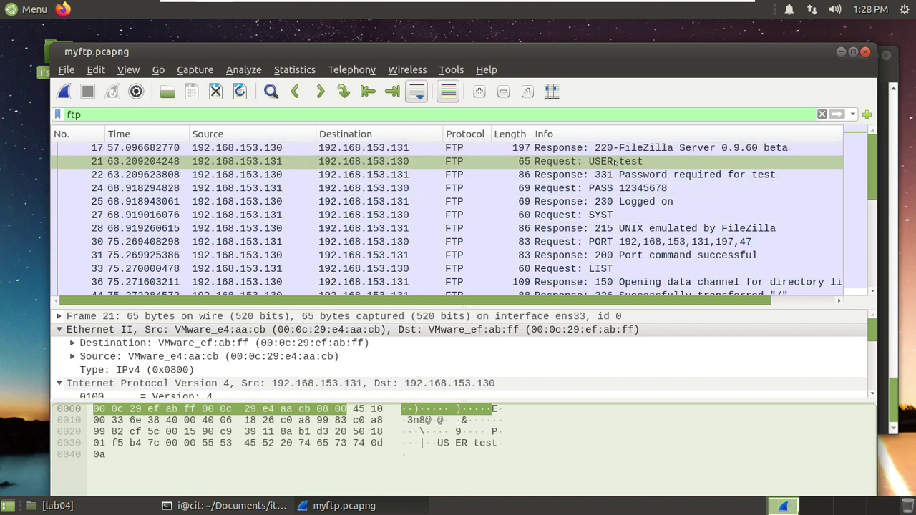
click(623, 189)
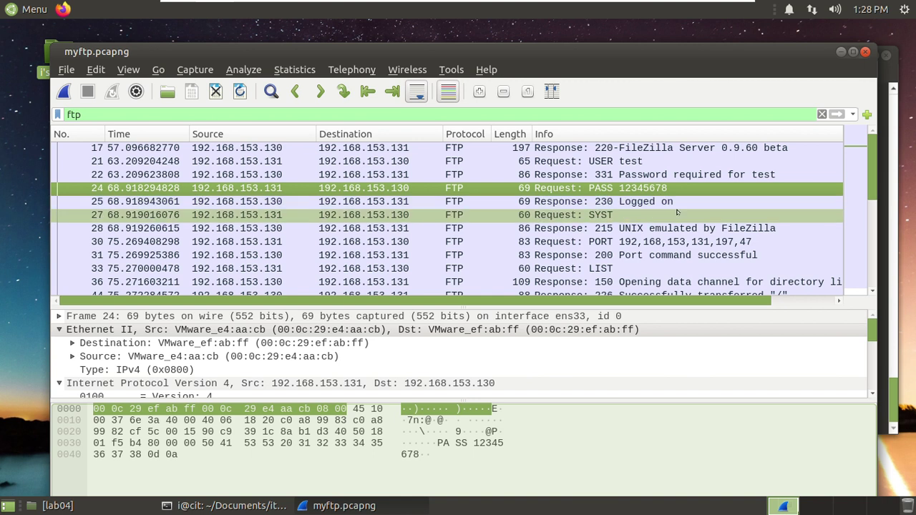
- Inspect the LIST, services.txt and BasicLogin.pcapng transfer responses and the RETR services.txt request
scroll(677, 212, down, 2)
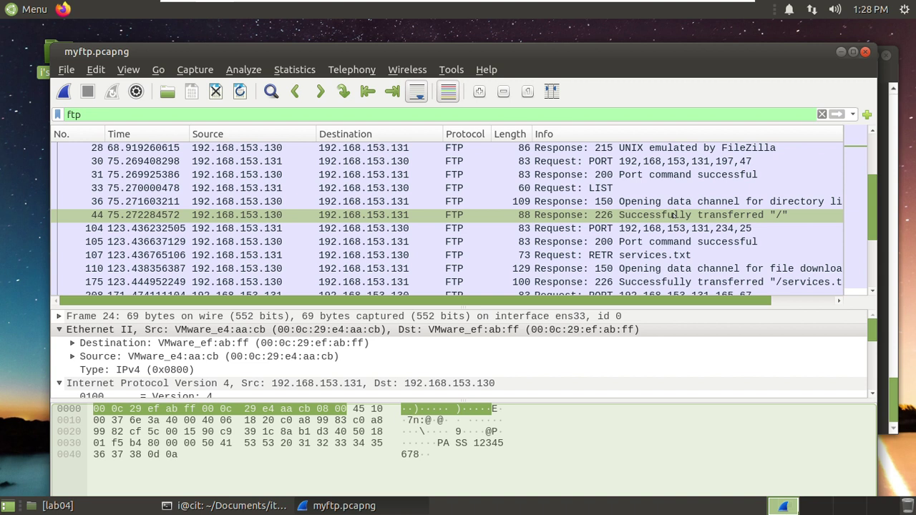
click(678, 202)
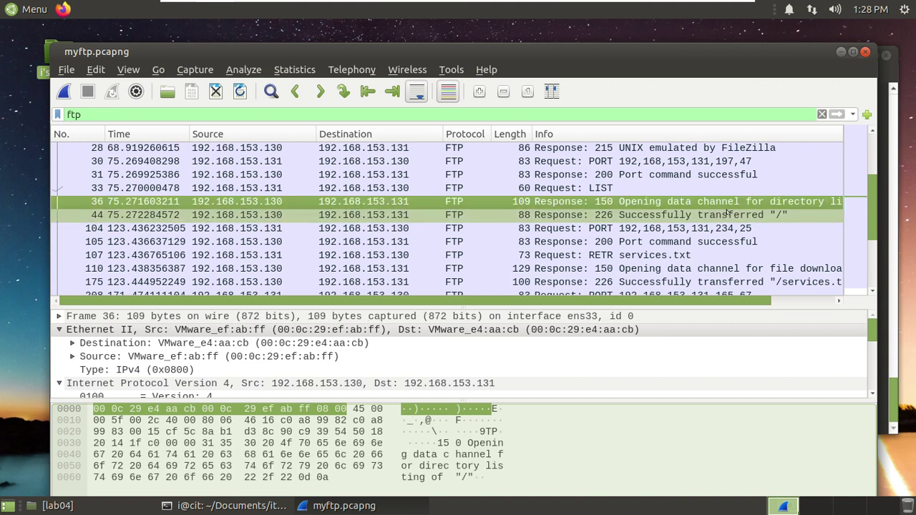
scroll(710, 228, down, 1)
scroll(710, 228, down, 1)
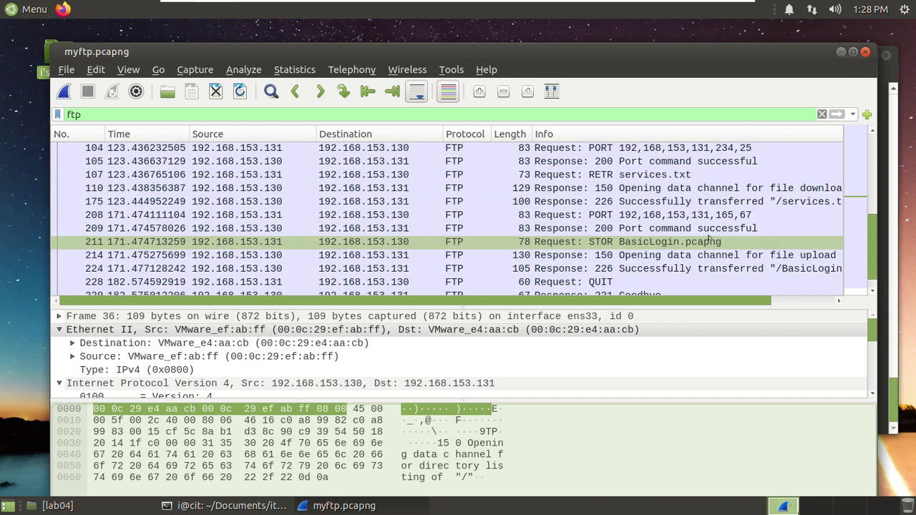
click(703, 203)
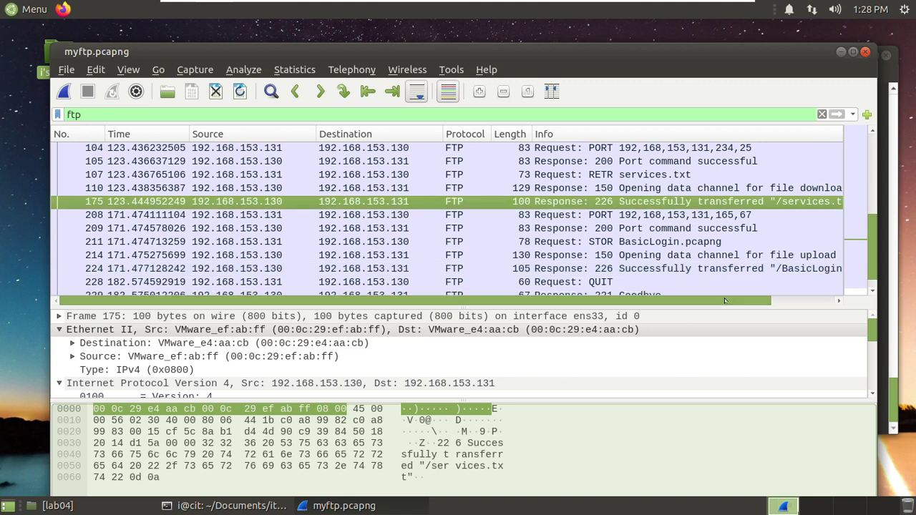
drag(724, 299, 784, 300)
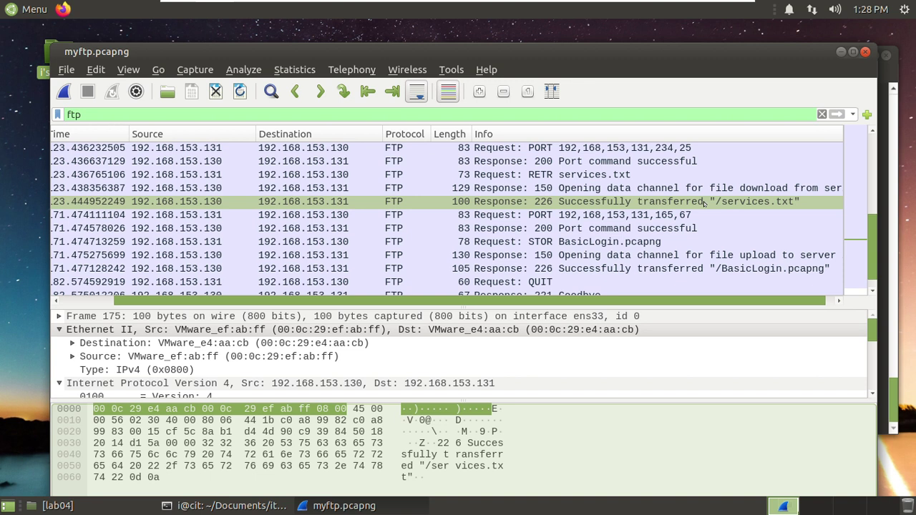
click(698, 266)
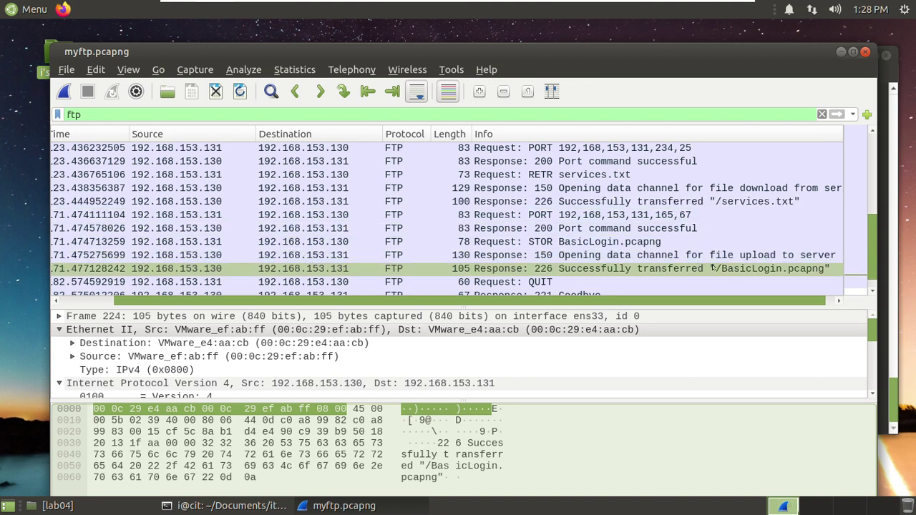
click(771, 268)
scroll(630, 297, left, 2)
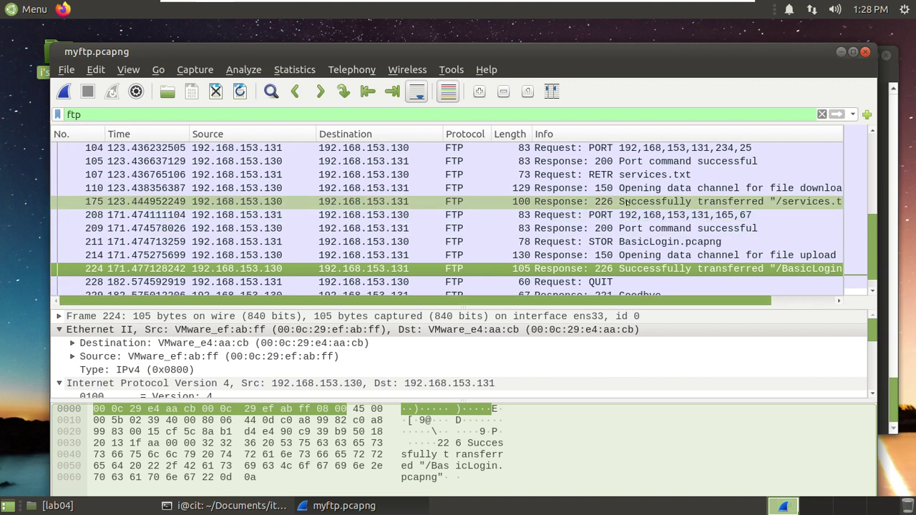
click(568, 202)
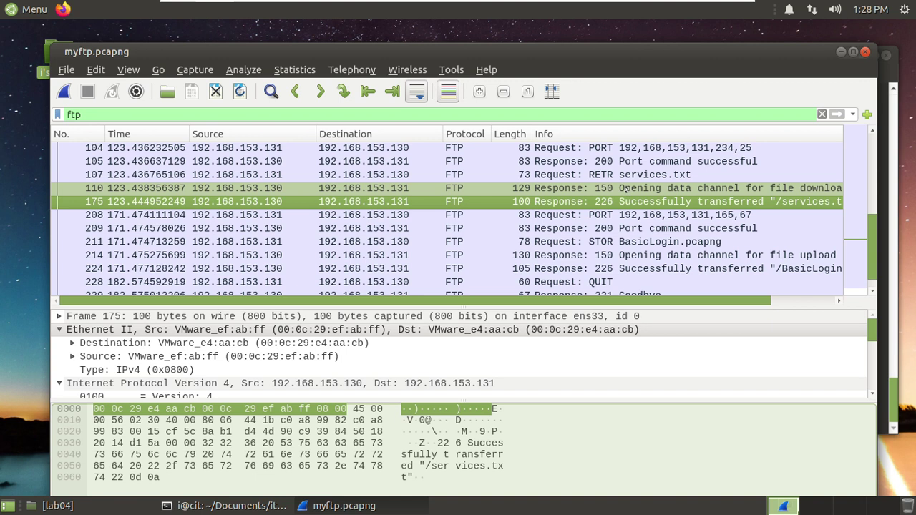
click(614, 175)
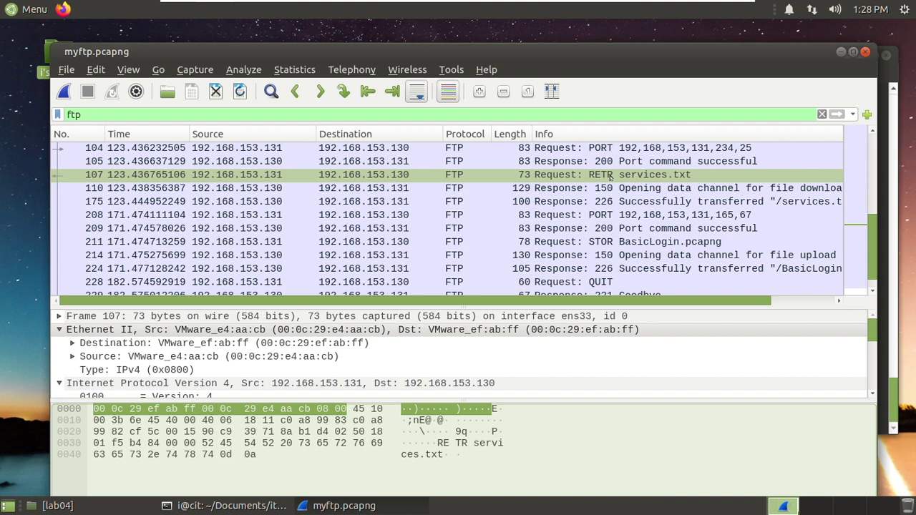
scroll(629, 179, up, 1)
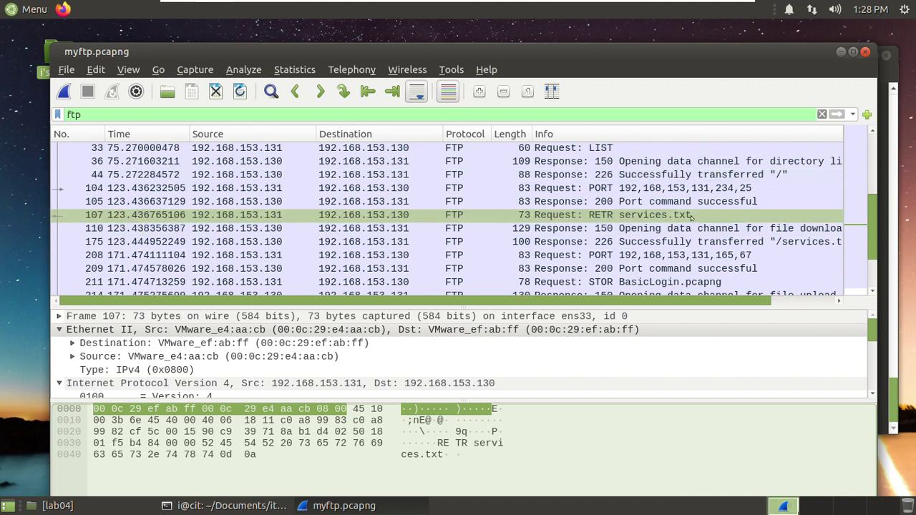
- Check the RETR packet's Follow menu and File > Export Objects, then reopen the Follow submenu
right_click(486, 217)
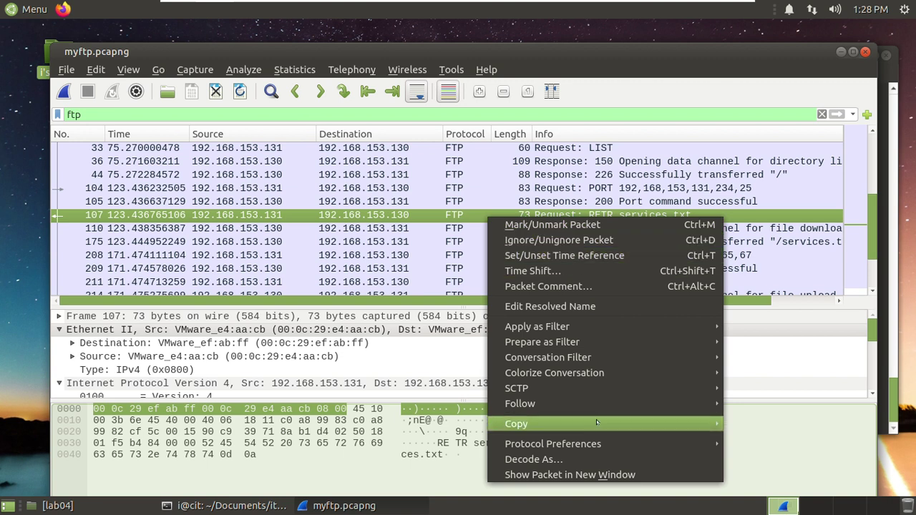
mouse_move(598, 404)
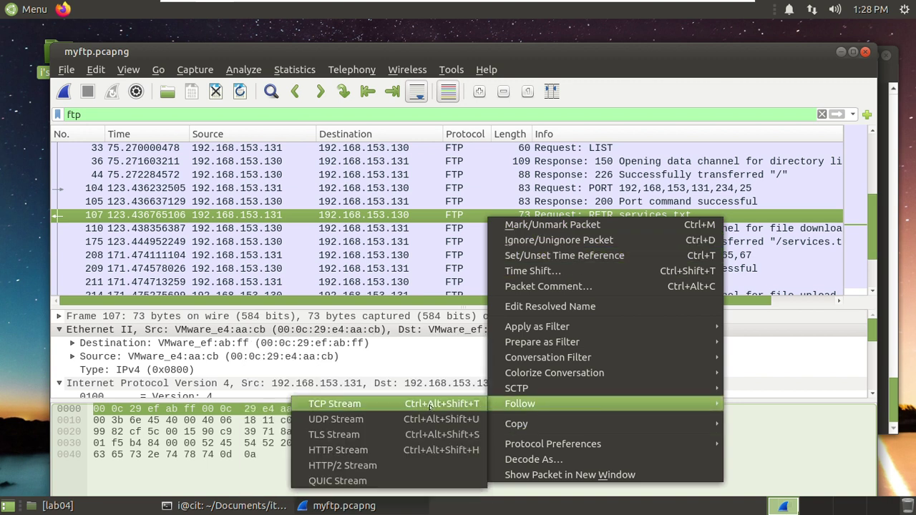
click(273, 54)
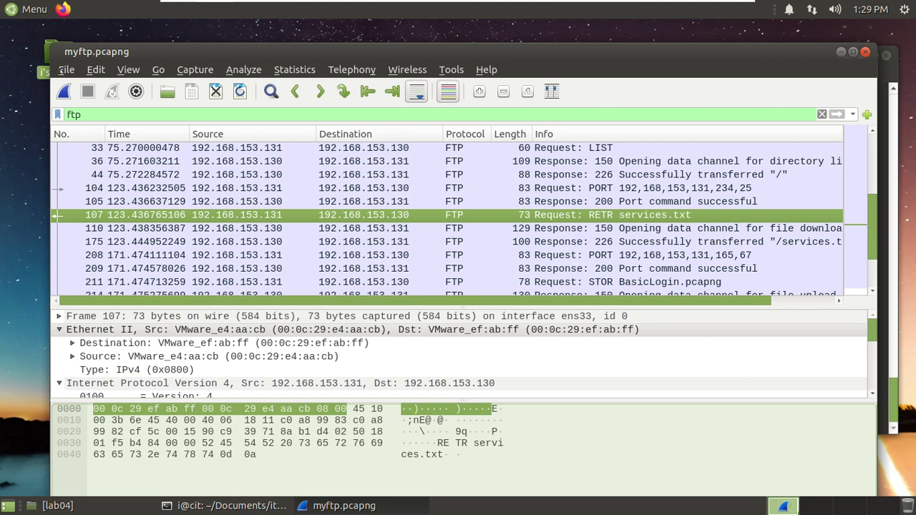
click(64, 71)
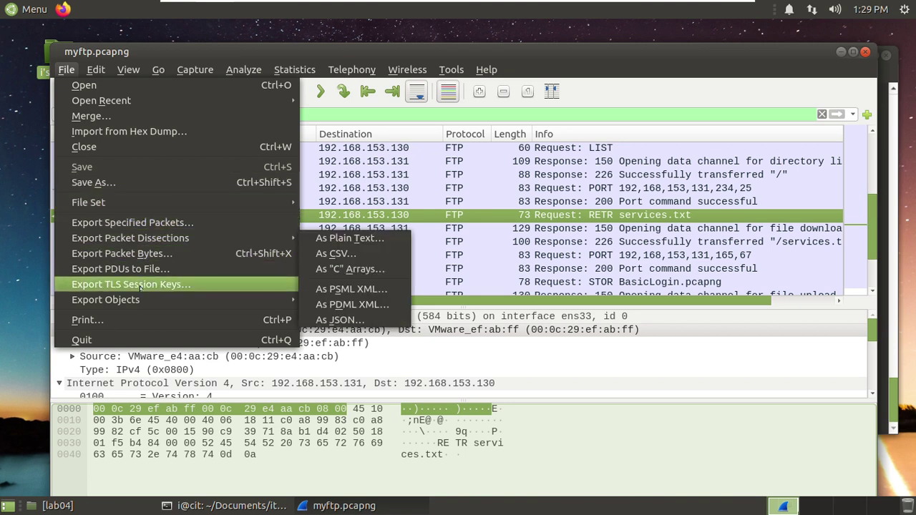
mouse_move(134, 301)
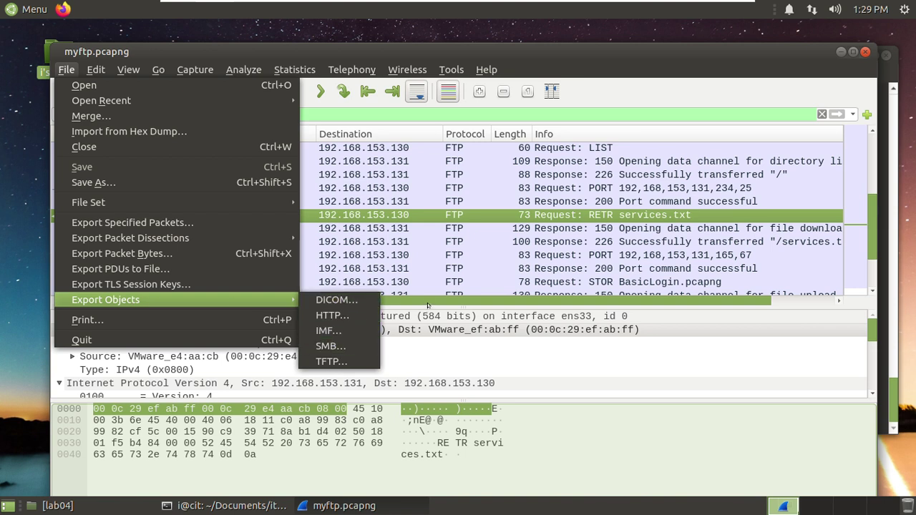
click(428, 305)
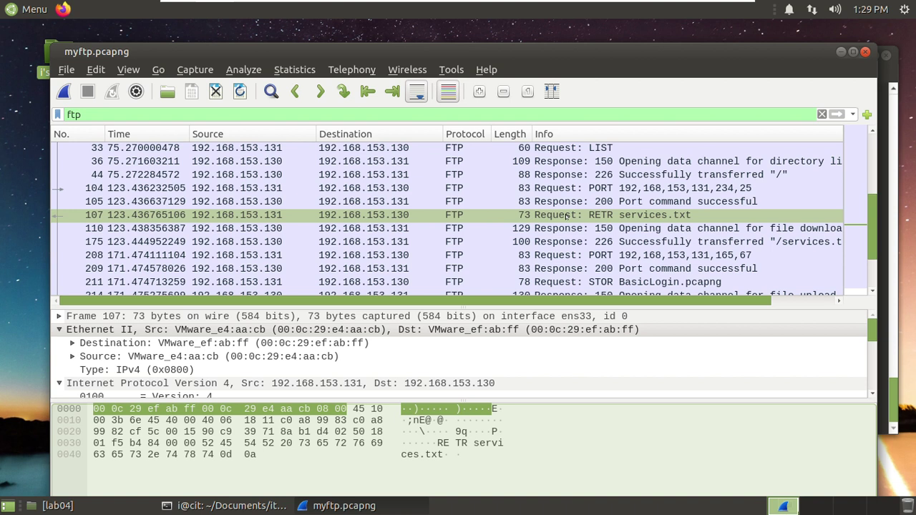
right_click(566, 216)
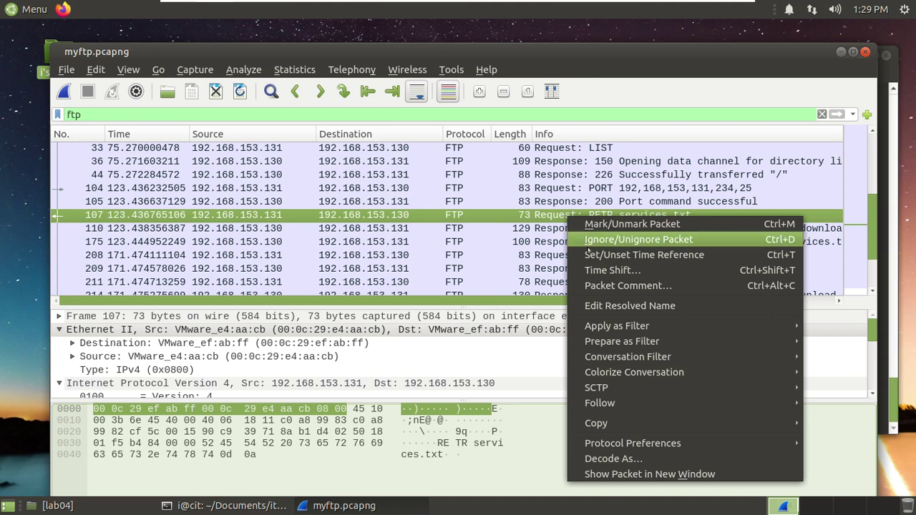
mouse_move(627, 398)
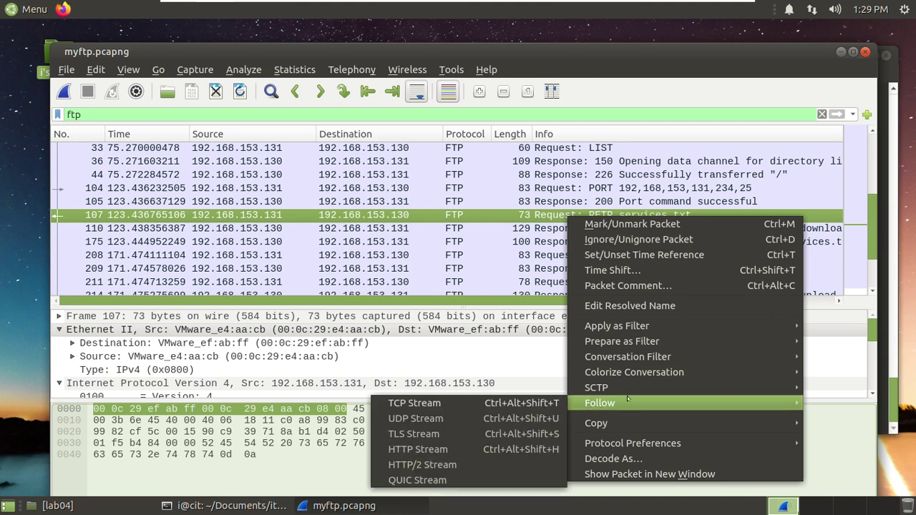
- Follow the FTP control TCP stream, locating the LIST and services.txt lines, then close it
click(442, 405)
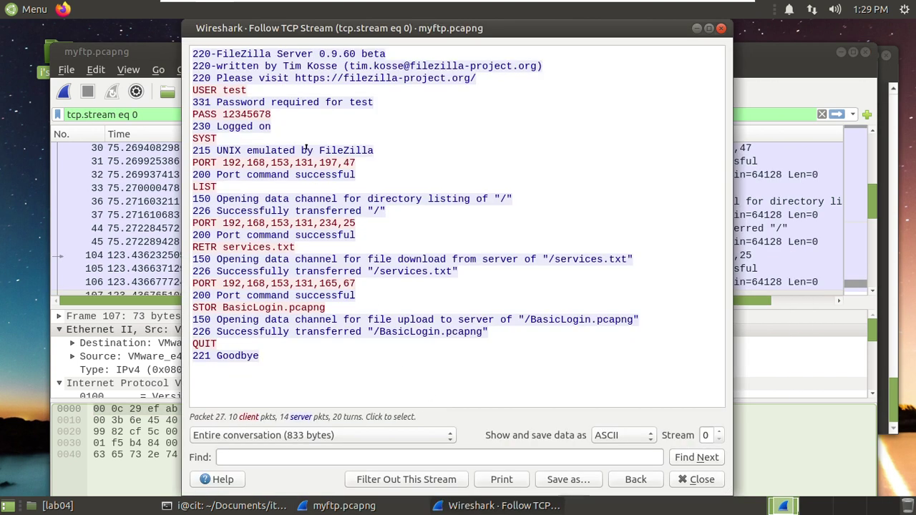
click(289, 181)
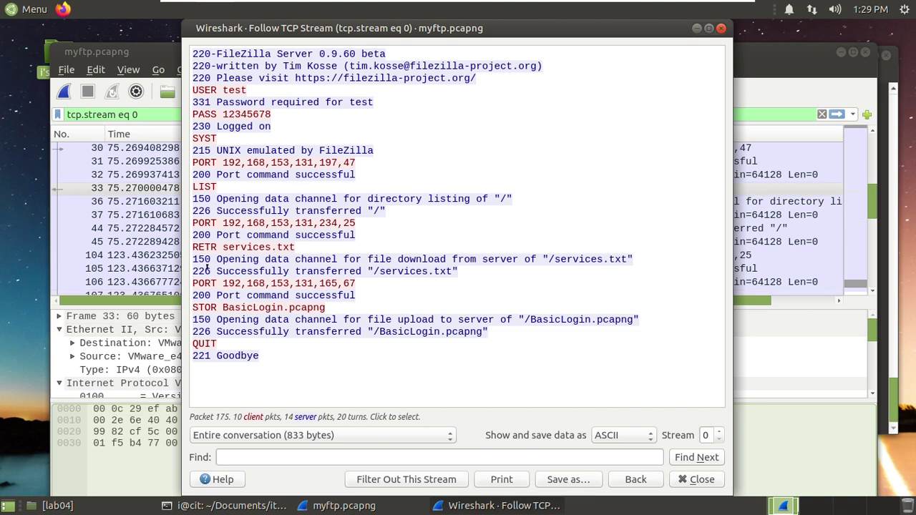
drag(212, 271, 452, 266)
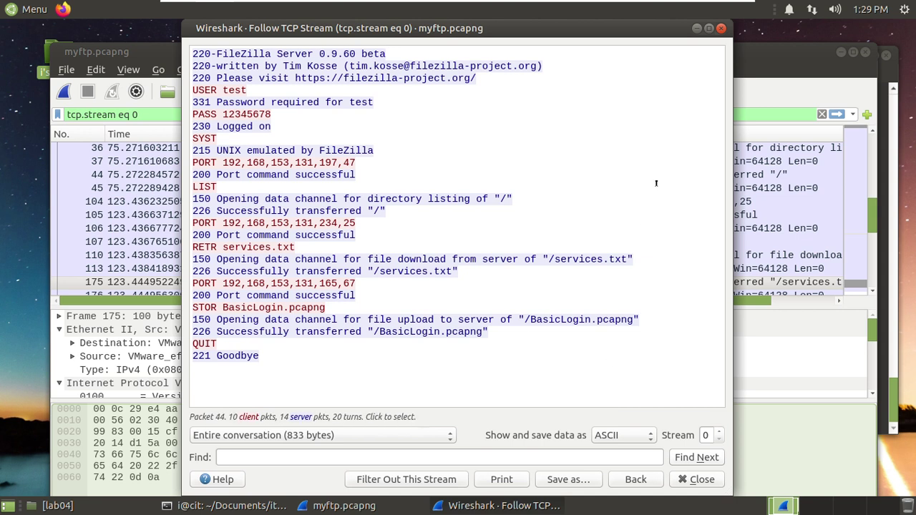
click(720, 29)
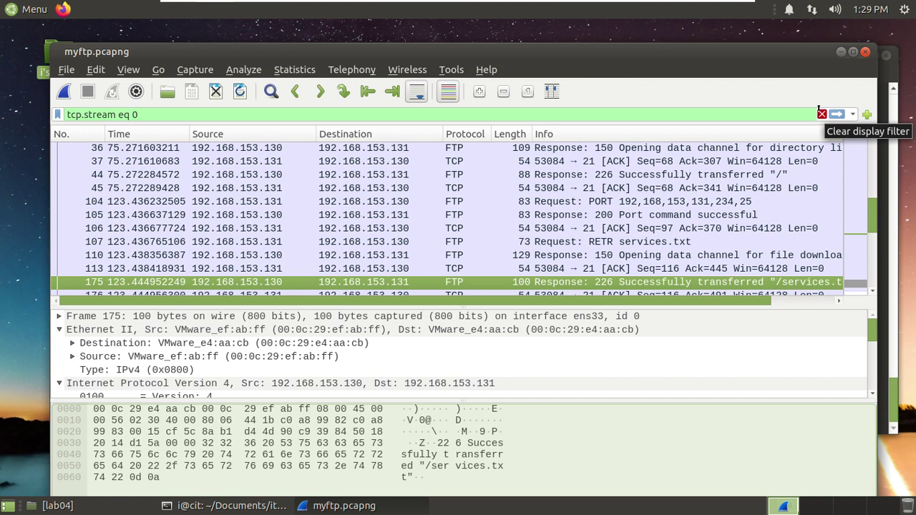
- Filter the capture to ftp-data and scroll through the services.txt and BasicLogin.pcapng data packets
click(821, 113)
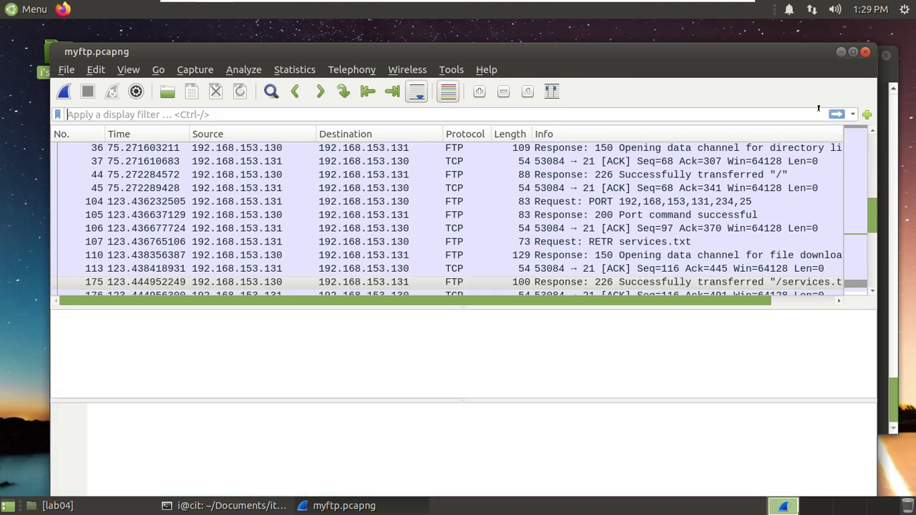
click(248, 113)
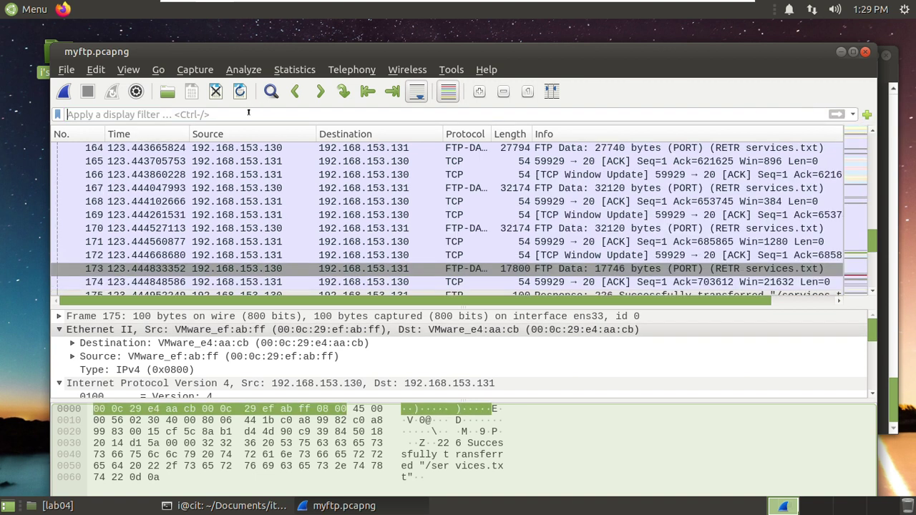
text(ftp)
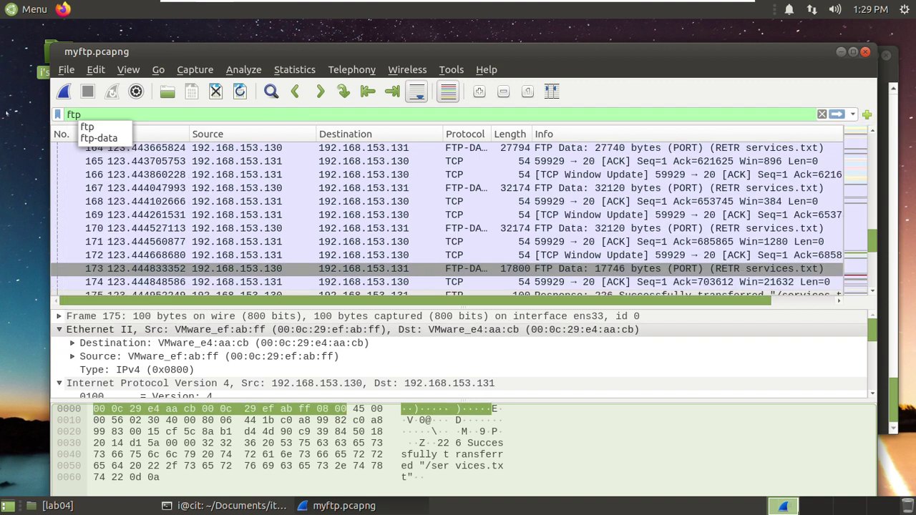
click(95, 139)
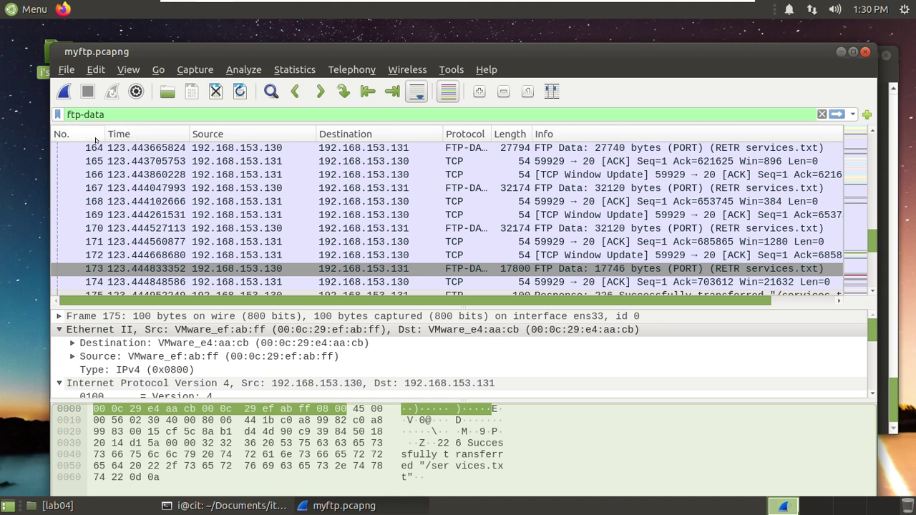
key(Return)
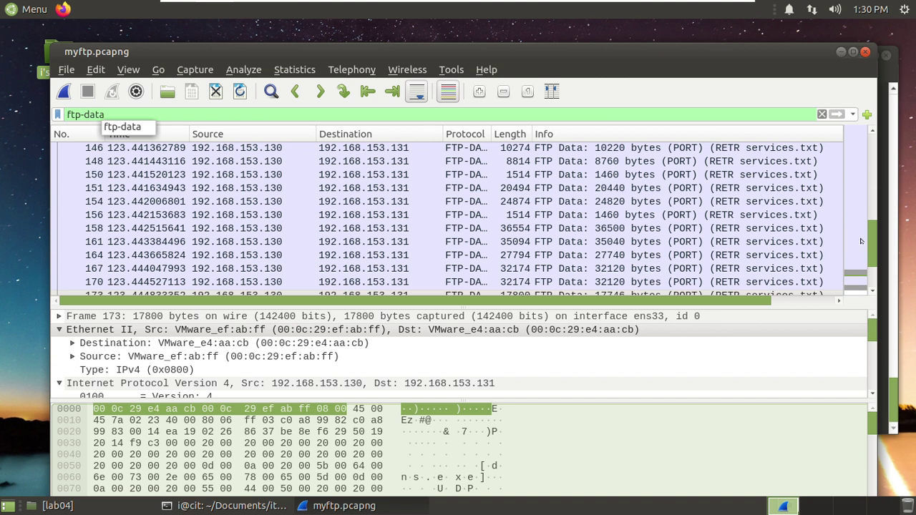
scroll(868, 247, down, 1)
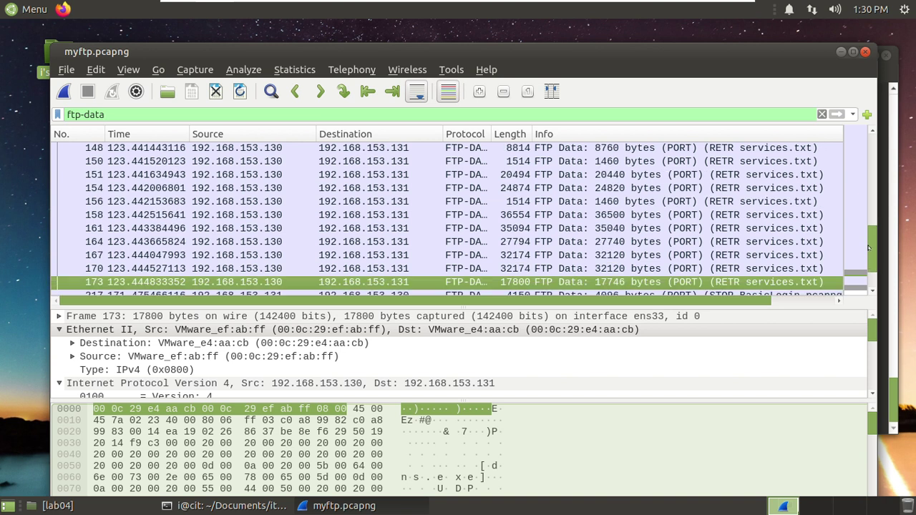
scroll(868, 247, down, 1)
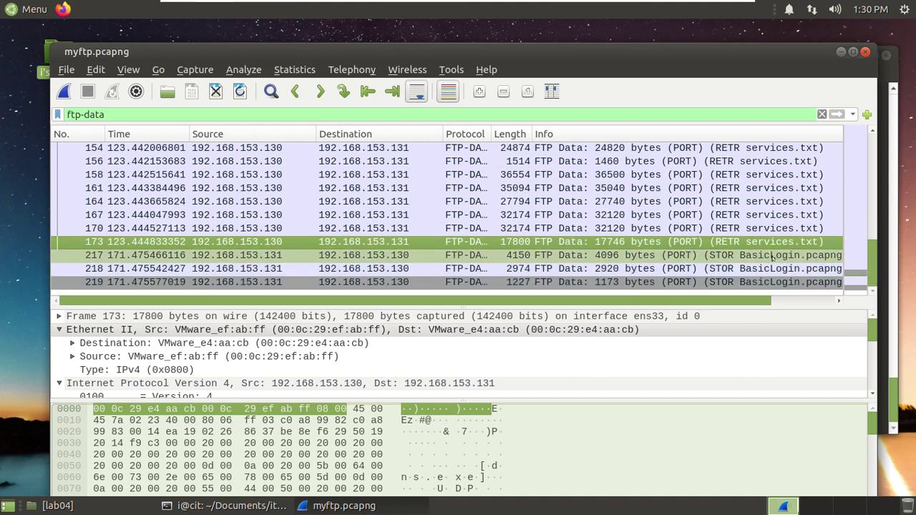
drag(870, 253, 857, 132)
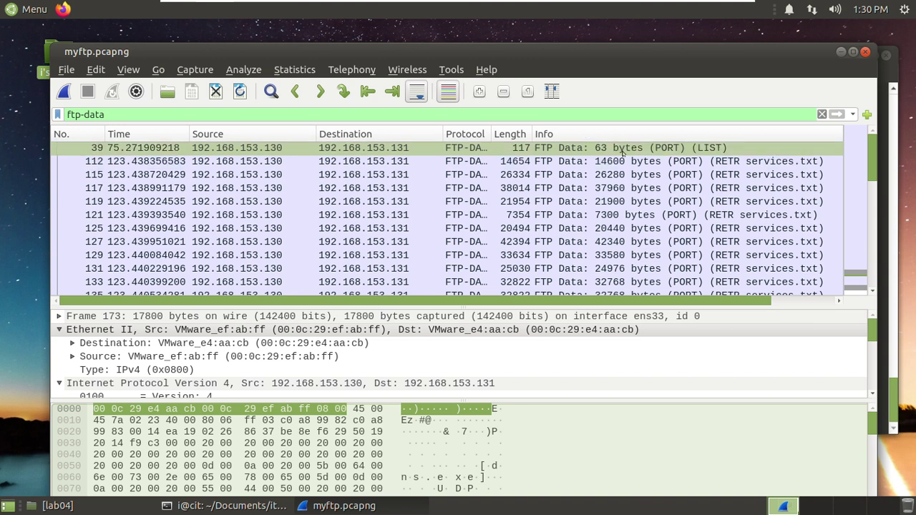
- Follow TCP stream 3 from packet 112 and review the services.txt data, keeping ASCII format
click(672, 162)
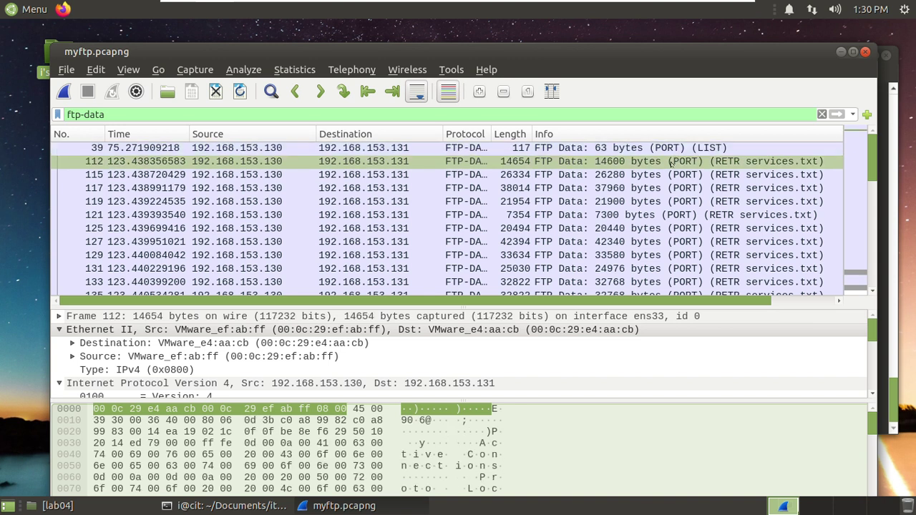
right_click(611, 164)
mouse_move(671, 336)
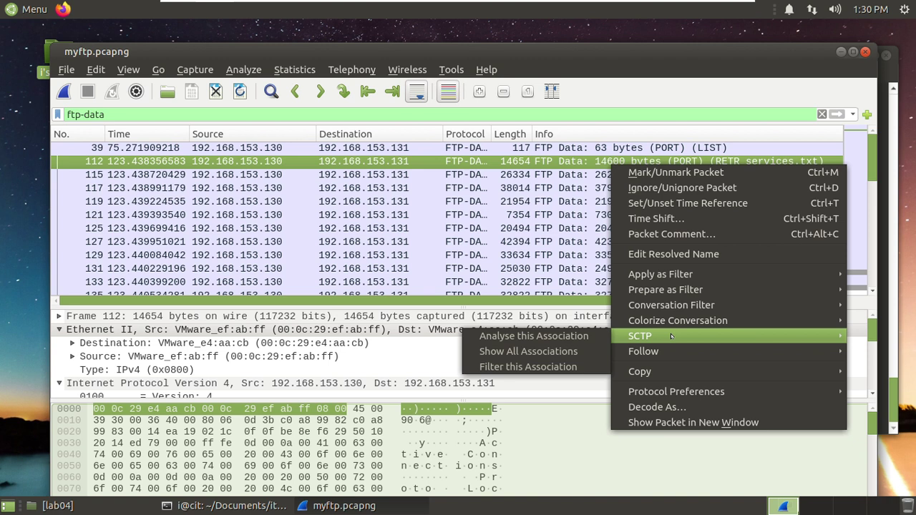
mouse_move(658, 351)
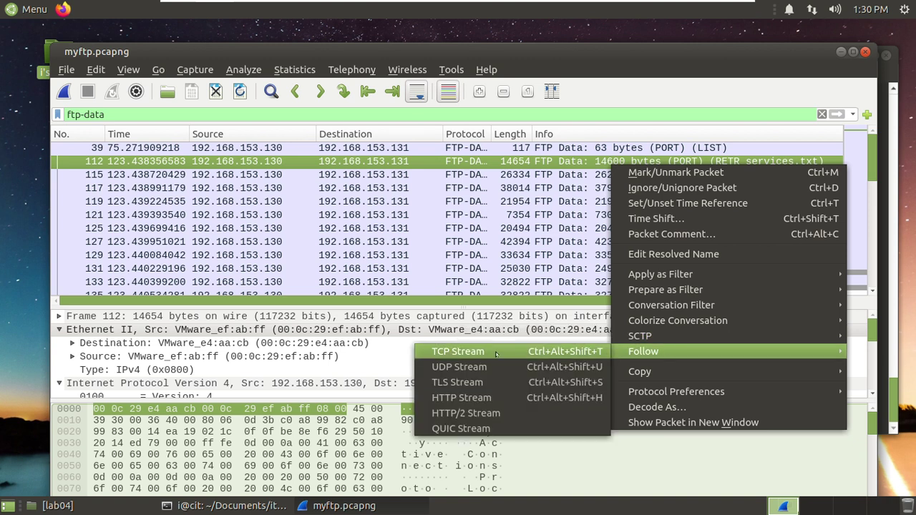
click(457, 351)
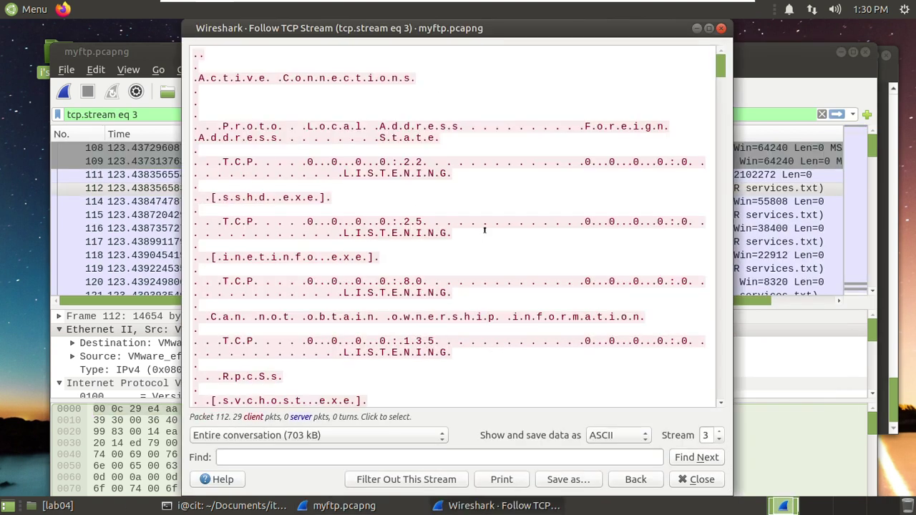
scroll(485, 239, down, 4)
scroll(485, 244, down, 5)
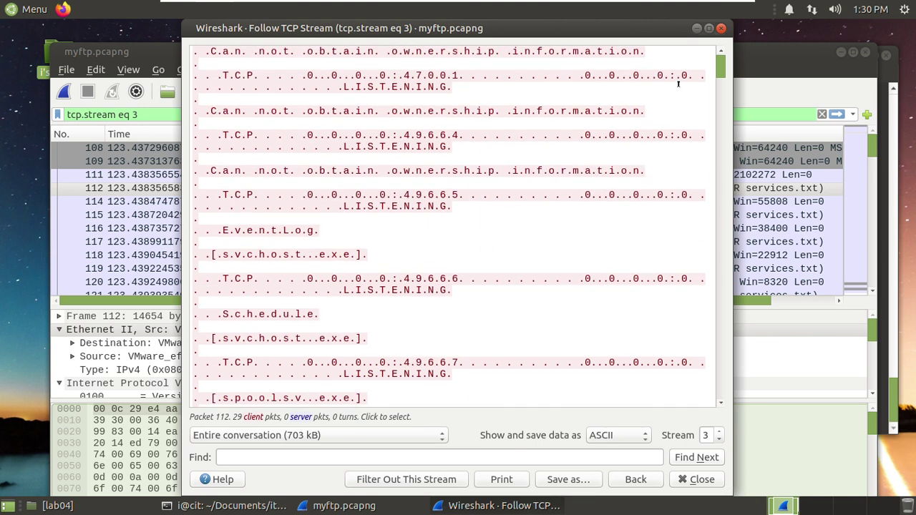
drag(721, 69, 680, 385)
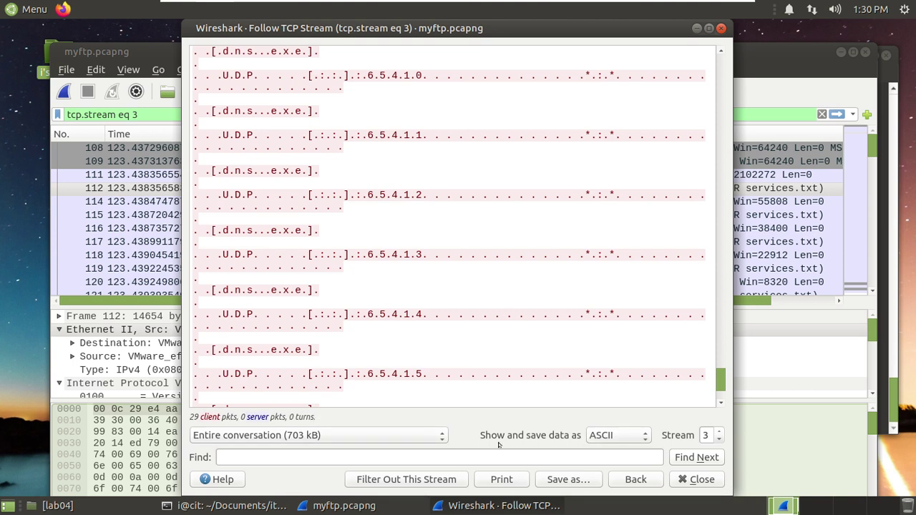
click(631, 436)
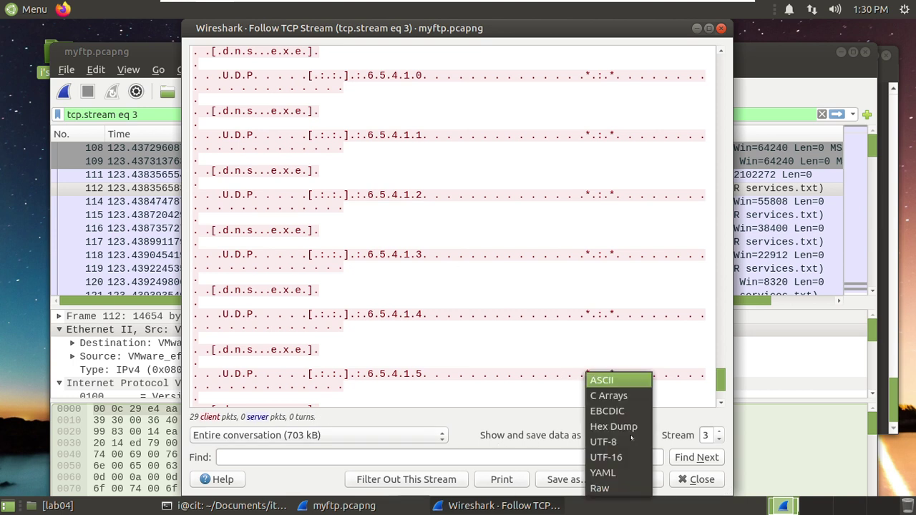
click(484, 437)
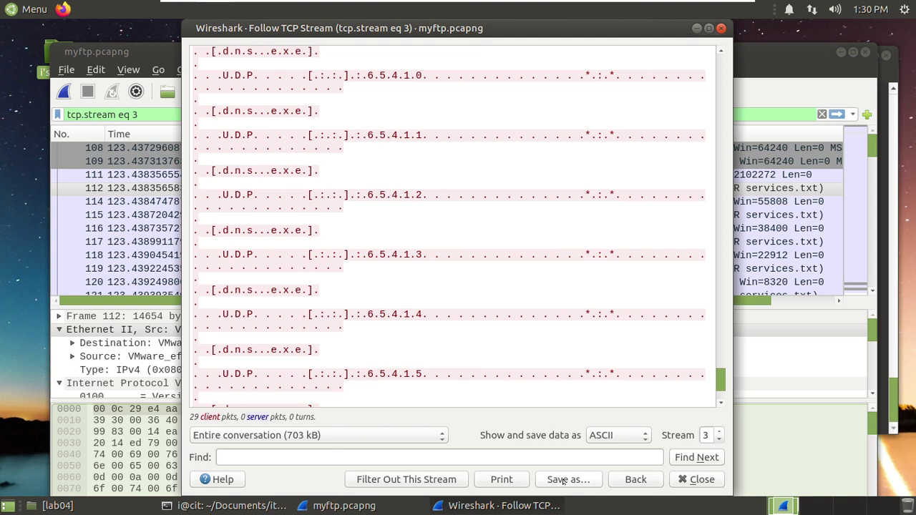
- Save stream 3's text to the lab04 folder as exser.txt
click(563, 479)
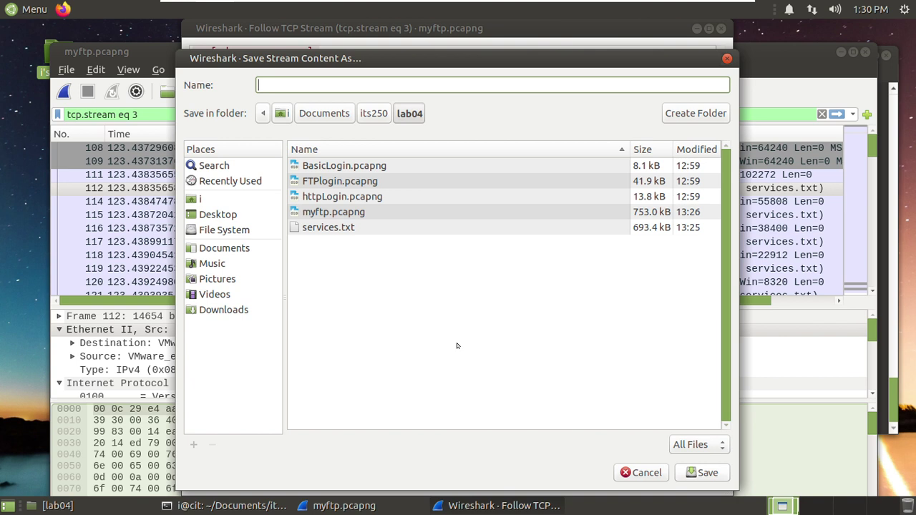
text(exser.txt)
key(Return)
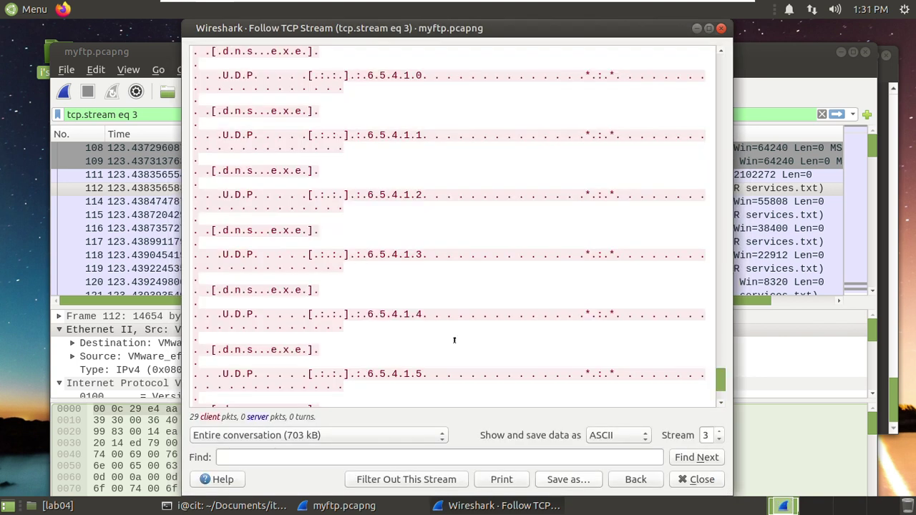
- Open exser.txt from lab04 in Pluma, widen the window to read it, then close it
click(113, 505)
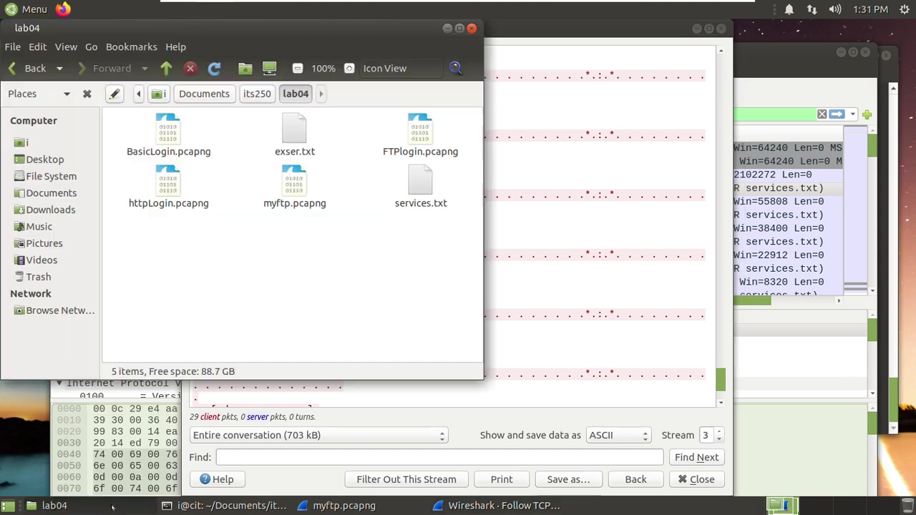
right_click(357, 265)
click(301, 138)
click(289, 132)
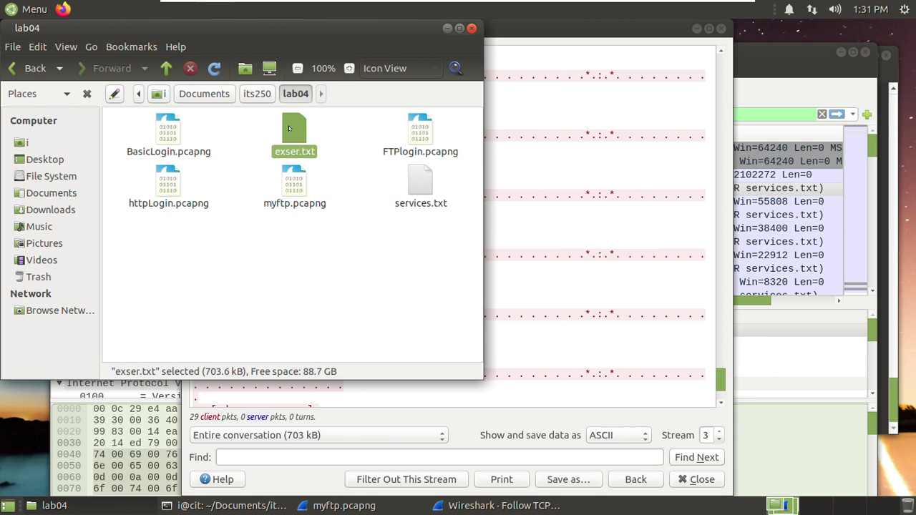
double_click(292, 143)
scroll(230, 192, down, 10)
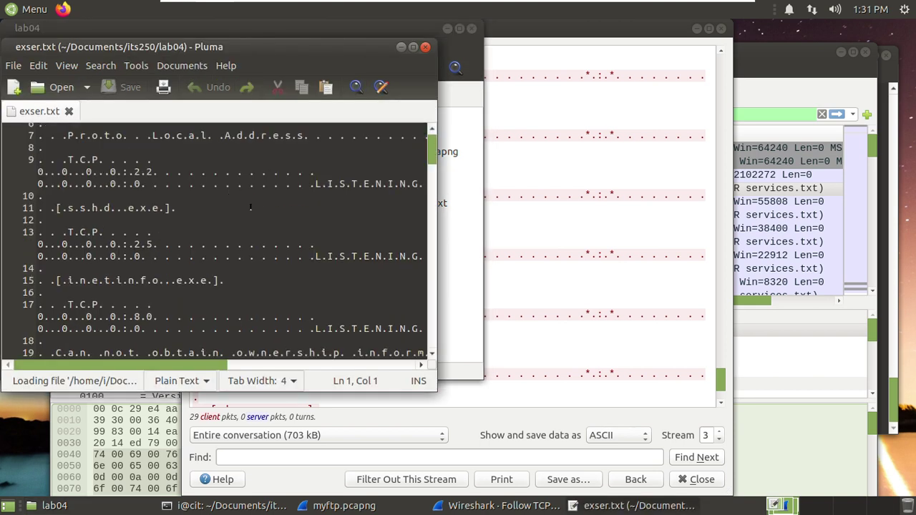
scroll(304, 219, down, 5)
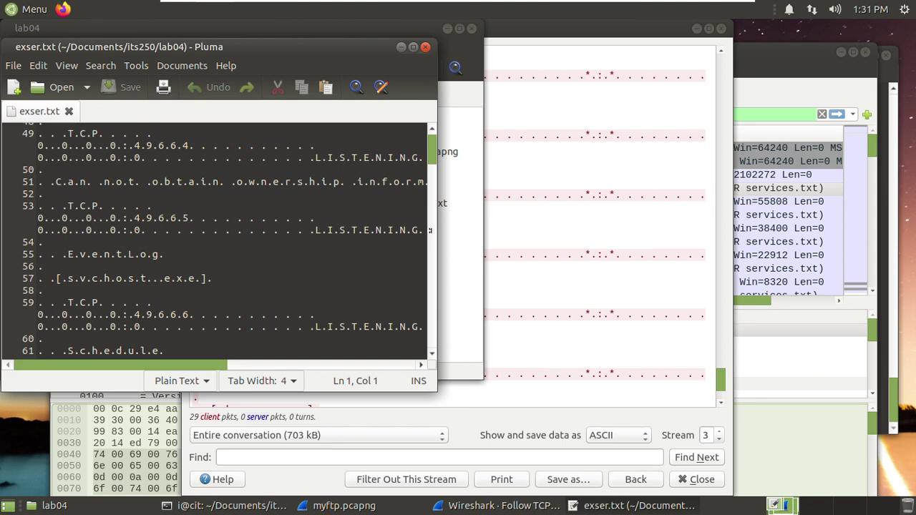
drag(433, 236, 645, 243)
scroll(529, 157, down, 3)
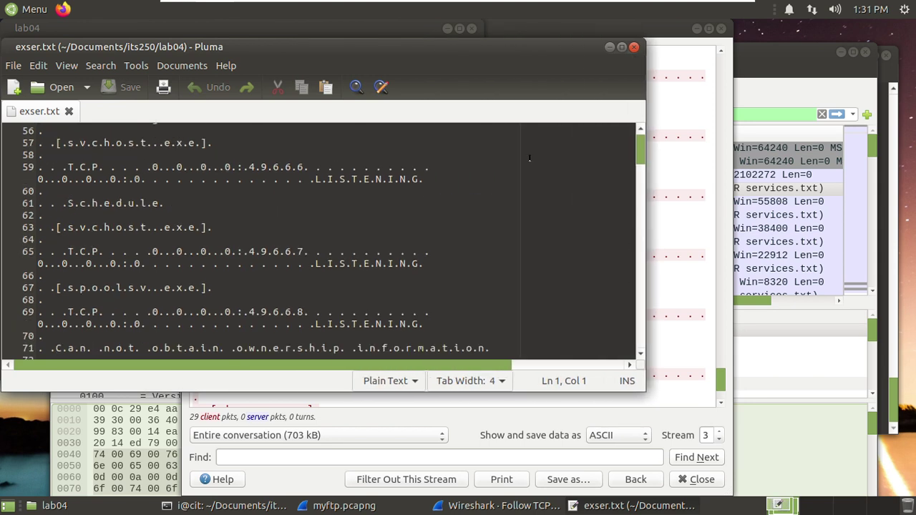
click(633, 46)
- Try opening services.txt in Pluma twice, hitting the multibyte sequence error, then return to Wireshark
double_click(420, 182)
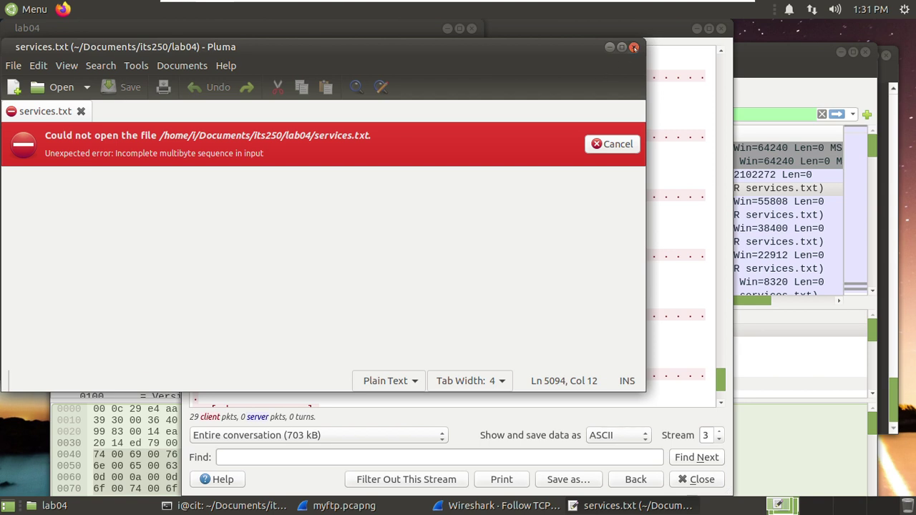
click(633, 47)
right_click(412, 177)
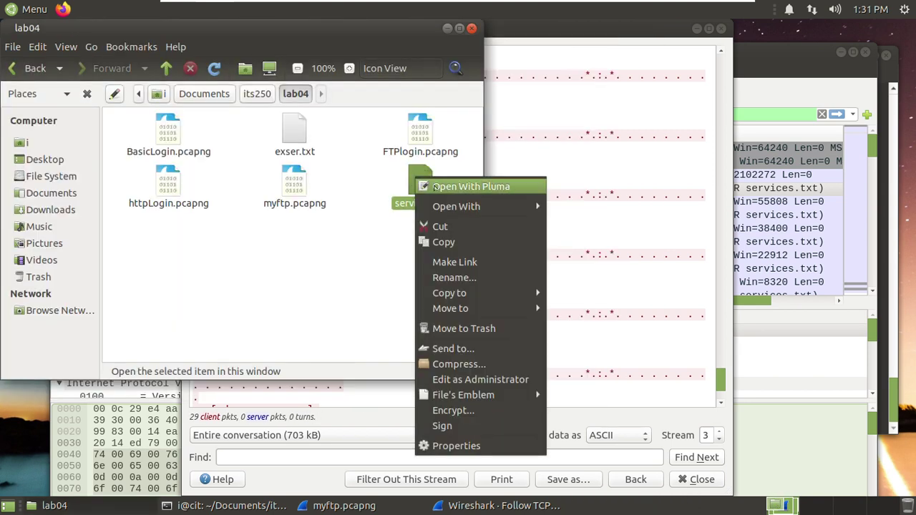
click(455, 187)
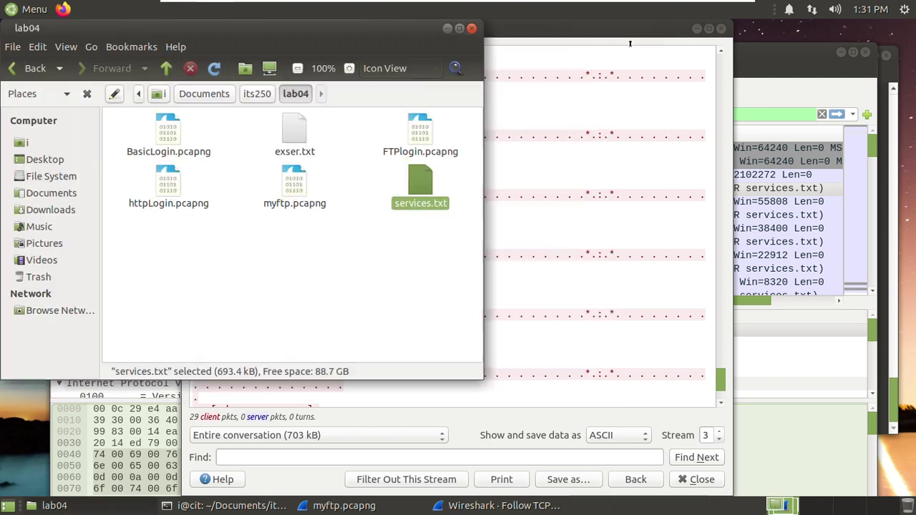
click(633, 46)
click(427, 281)
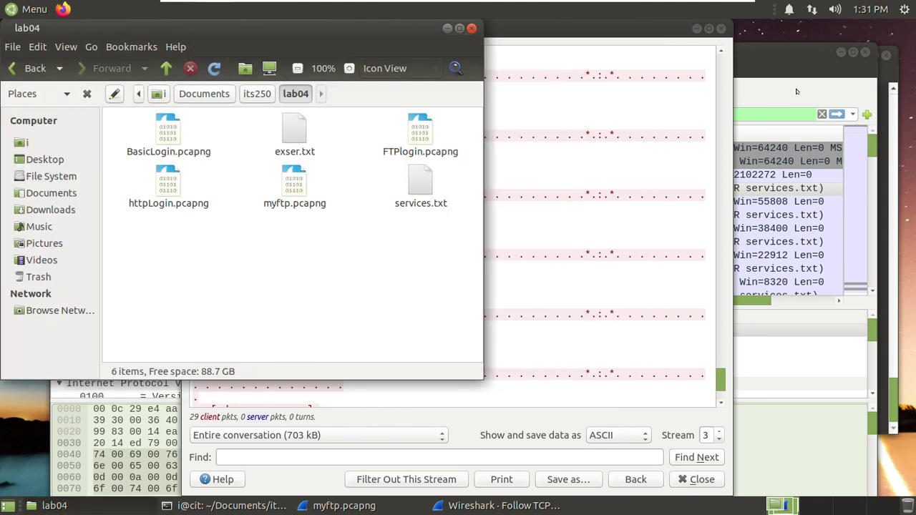
click(780, 70)
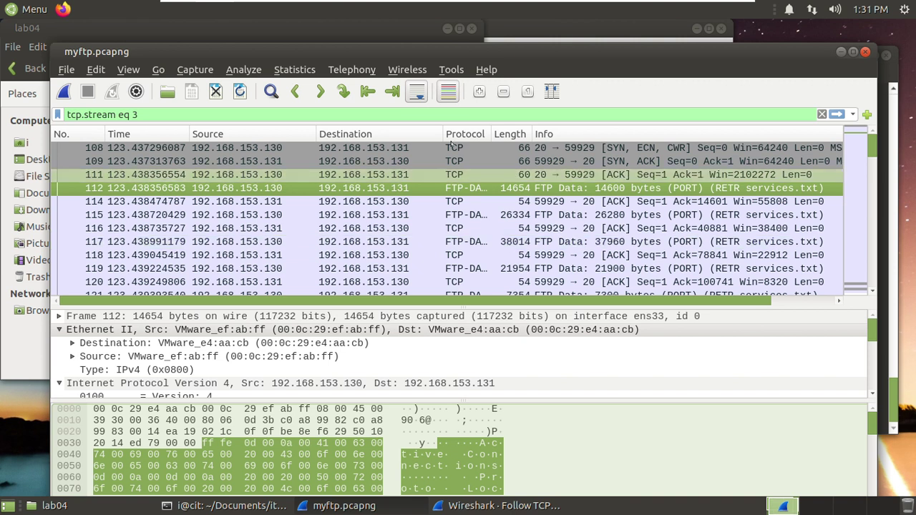
- Reopen exser.txt to examine its spaced-out Active Connections and Proto lines, then return to stream 3
click(233, 29)
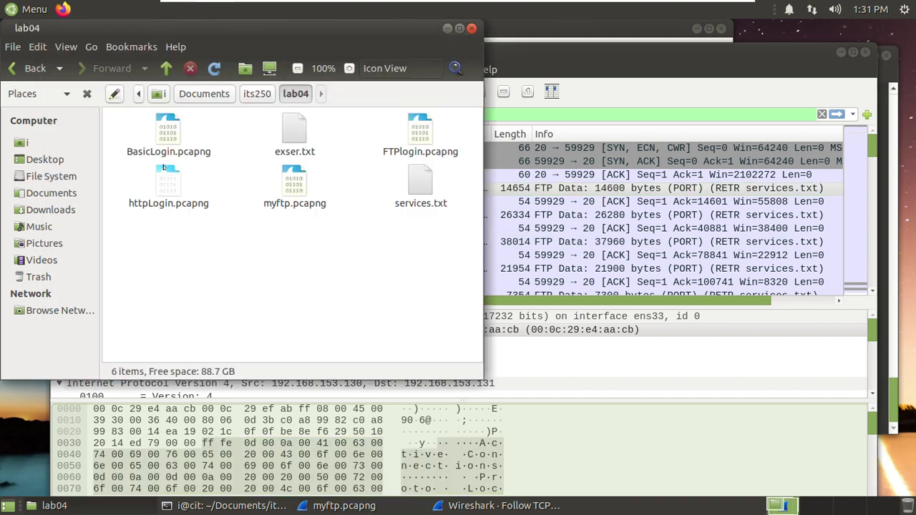
double_click(296, 133)
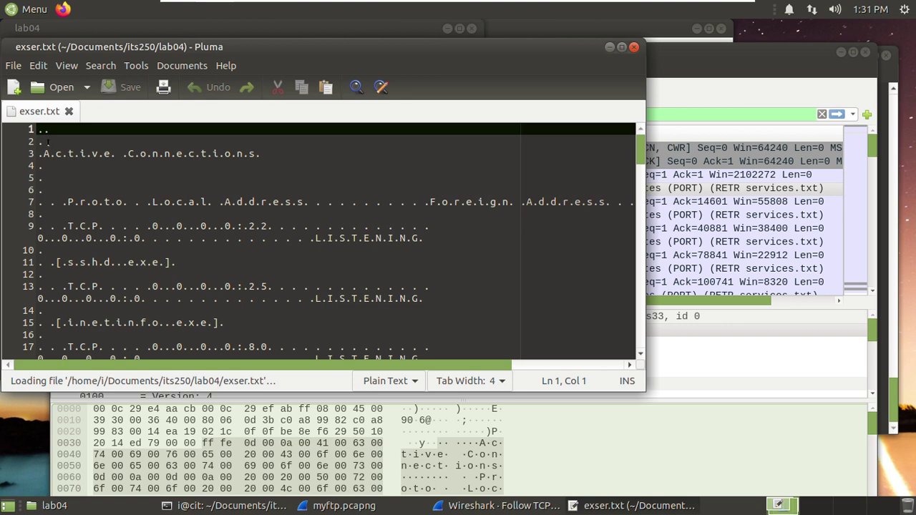
click(41, 148)
key(shift+Right)
key(shift+Right)
key(shift+Right)
key(shift+Right)
key(shift+Right)
key(shift+Right)
key(shift+Right)
key(shift+Right)
key(shift+Right)
key(shift+Right)
key(shift+Right)
key(shift+Right)
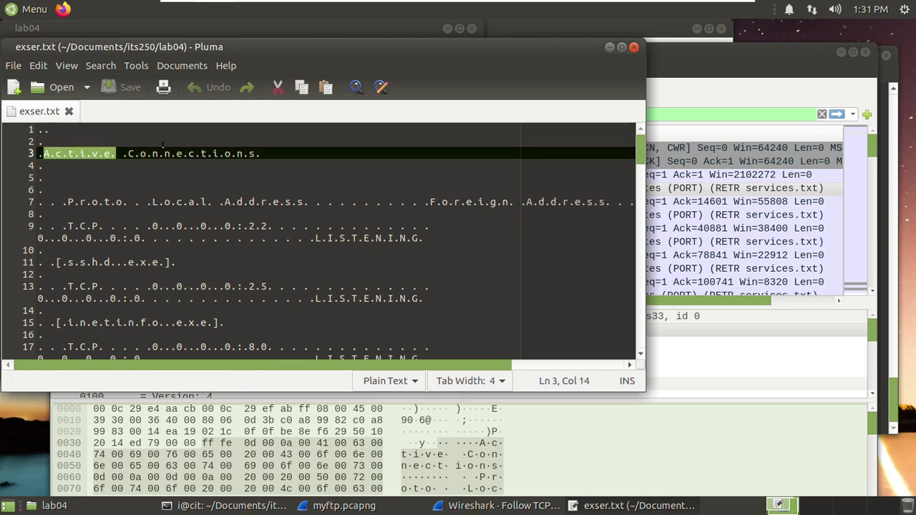
key(Right)
key(Right)
key(Right)
key(Right)
key(Right)
key(Right)
key(Right)
key(Right)
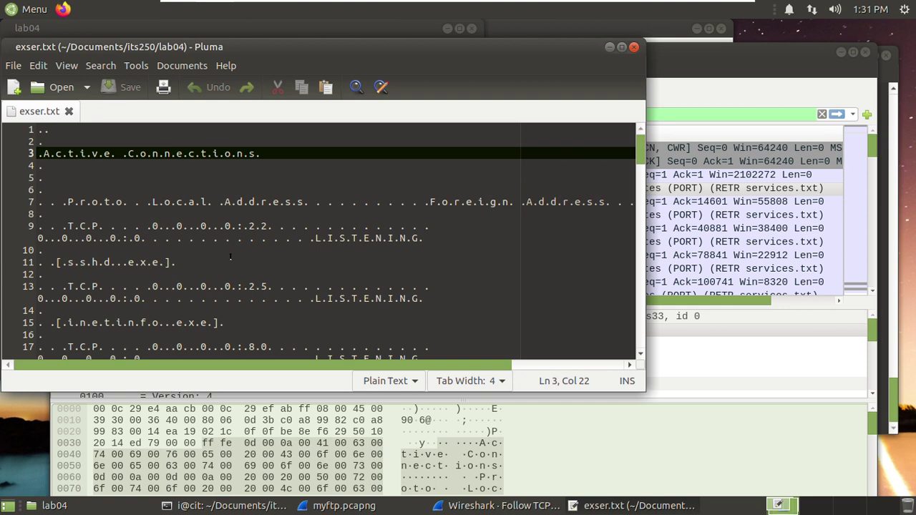
click(114, 202)
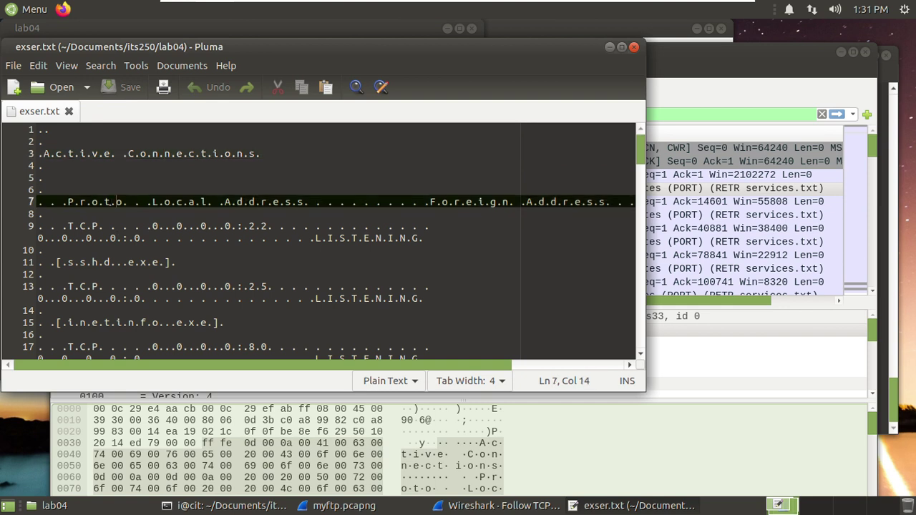
click(103, 202)
scroll(230, 207, down, 8)
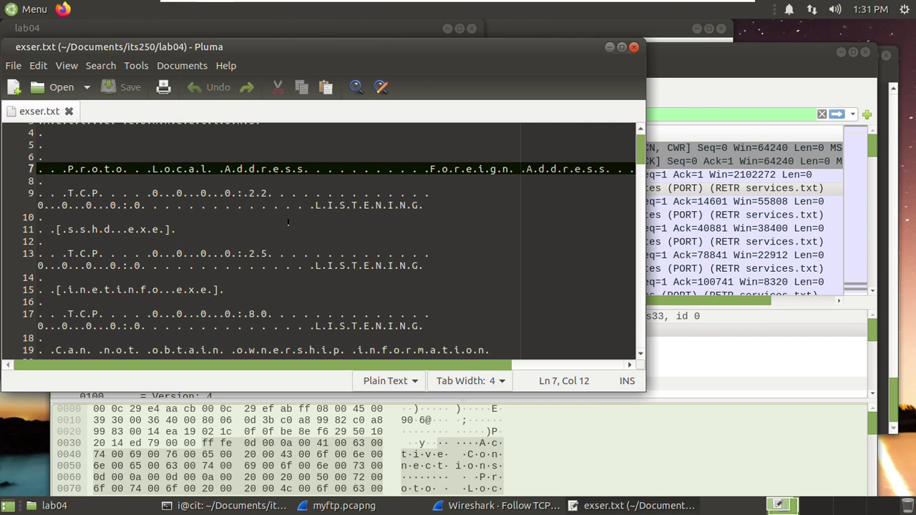
click(633, 48)
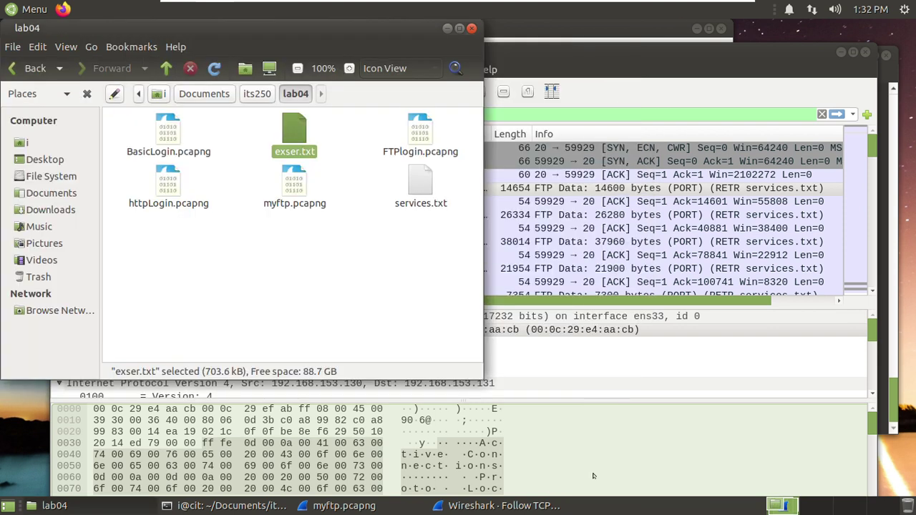
click(525, 505)
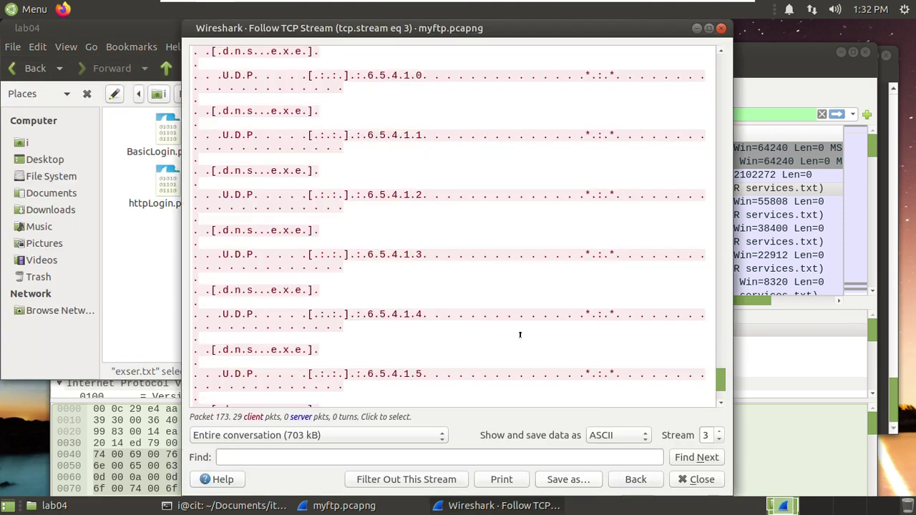
- Switch the stream's display format to UTF-16
click(610, 436)
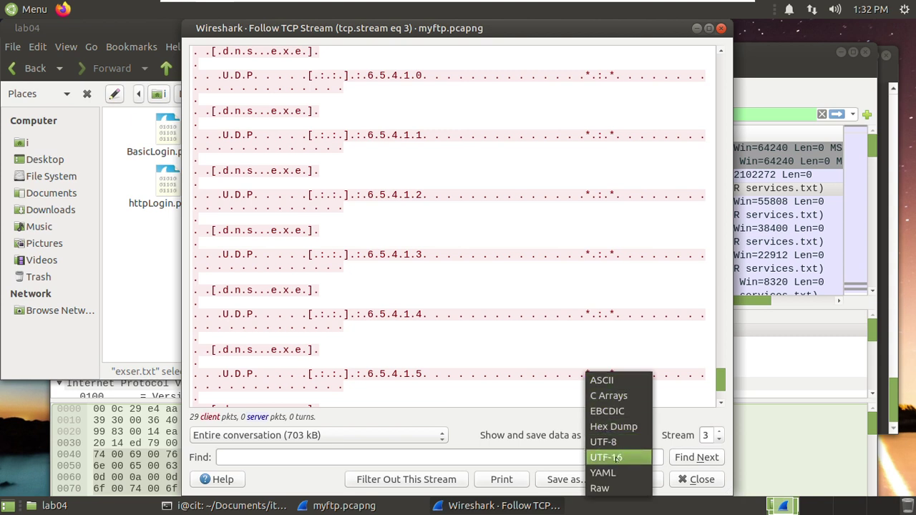
click(616, 459)
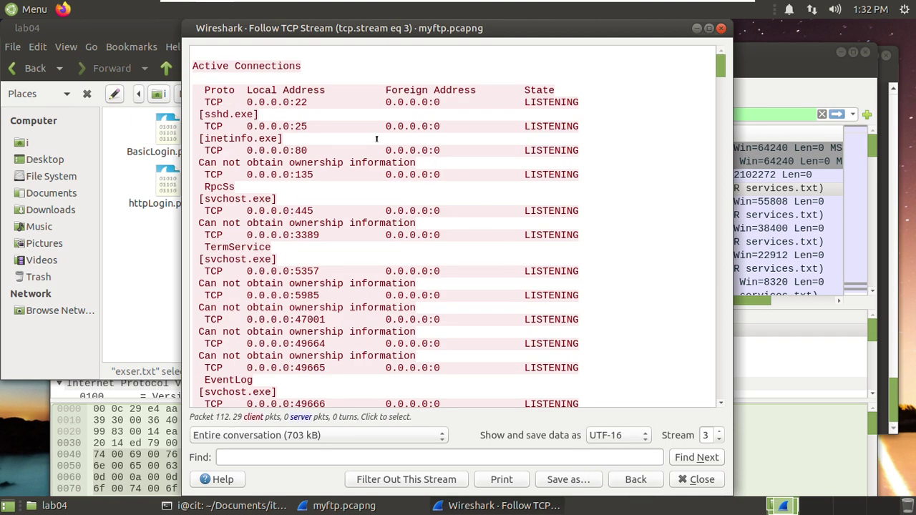
scroll(362, 150, down, 2)
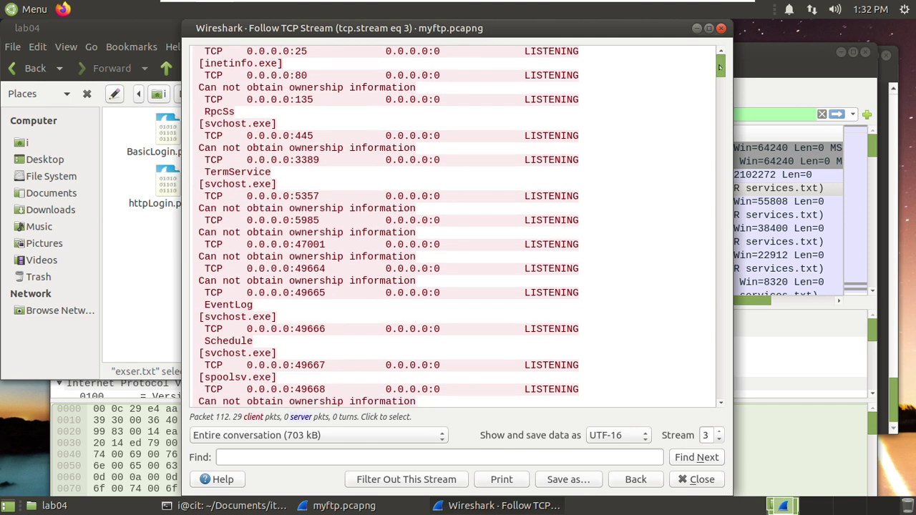
mouse_move(720, 66)
mouse_down()
mouse_move(720, 340)
mouse_move(720, 66)
mouse_up()
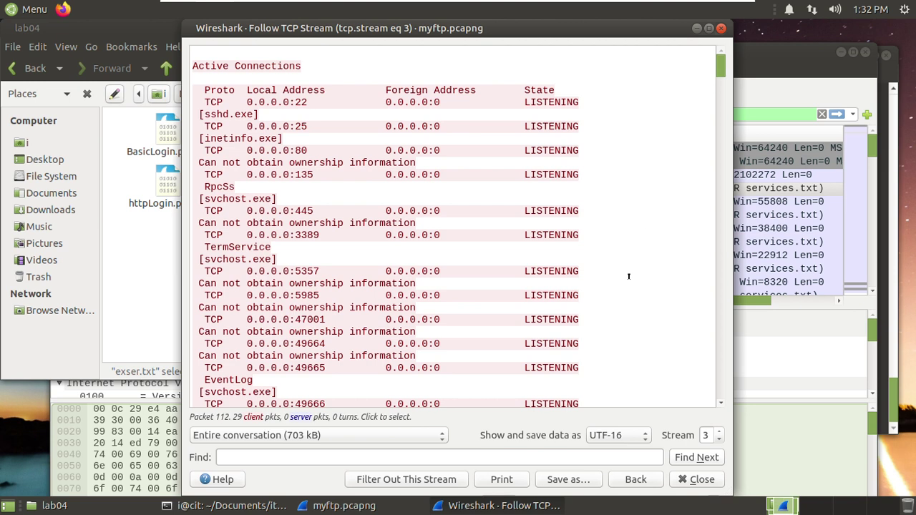
- Overwrite exser.txt in lab04 with the UTF-16 text and close the stream view
click(558, 480)
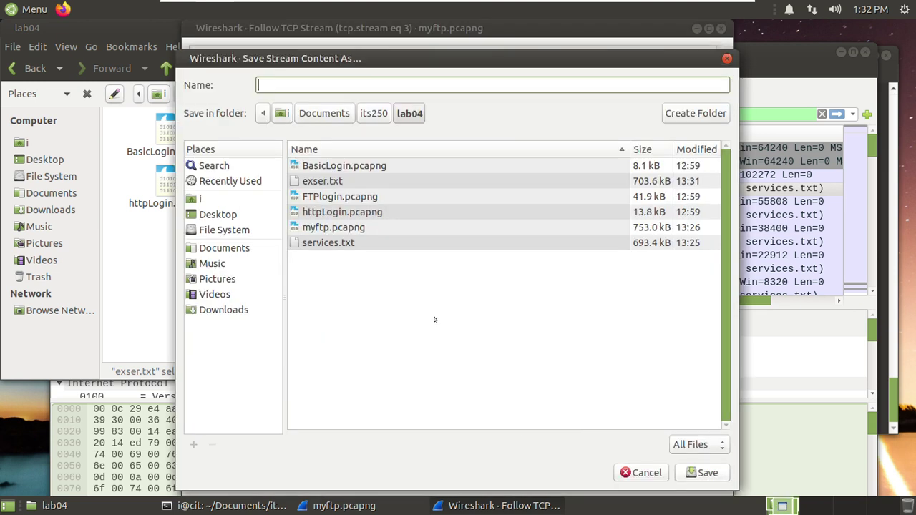
double_click(332, 181)
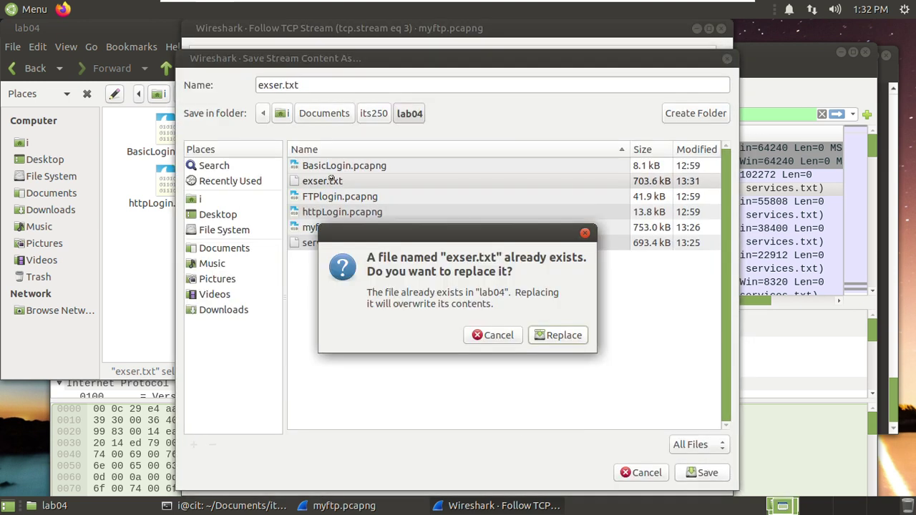
click(548, 336)
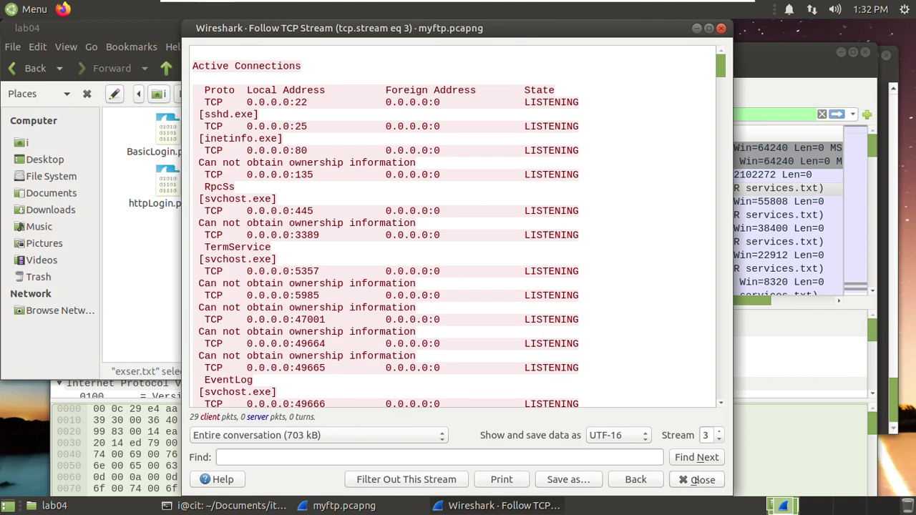
click(696, 479)
click(345, 288)
click(290, 122)
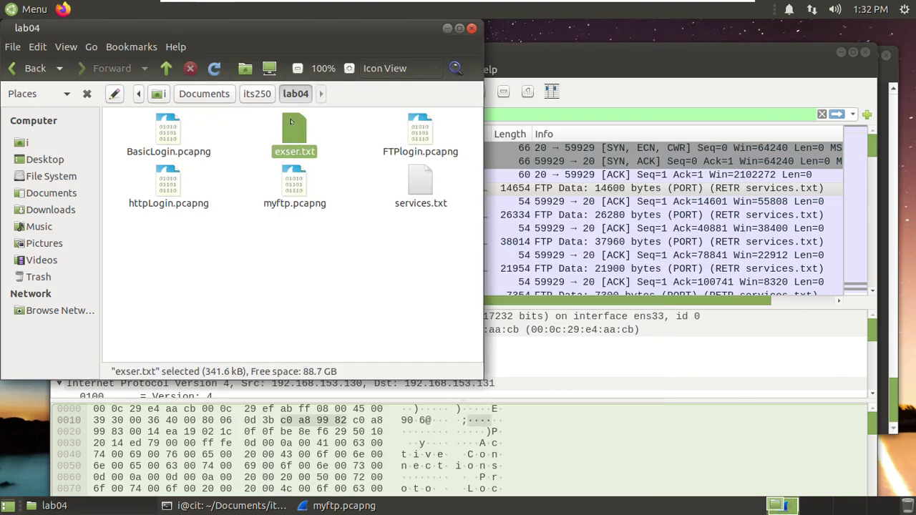
right_click(290, 126)
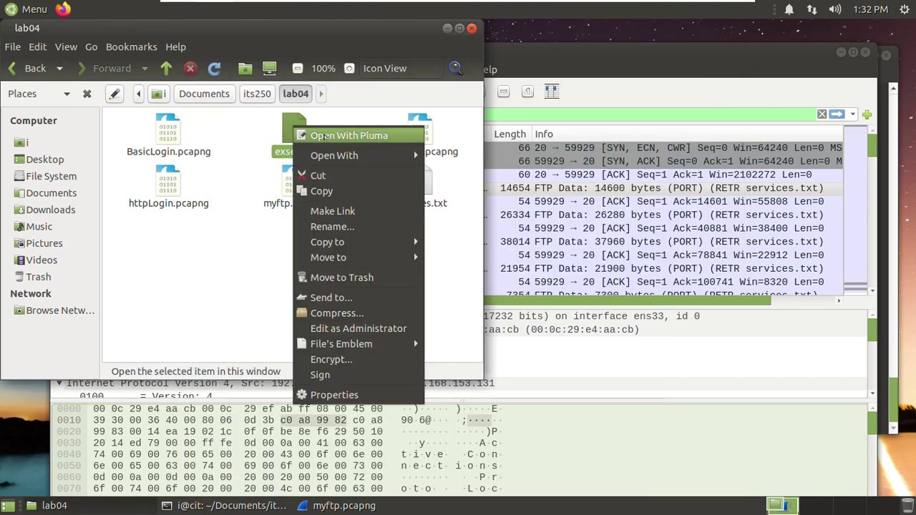
click(326, 134)
scroll(179, 206, down, 2)
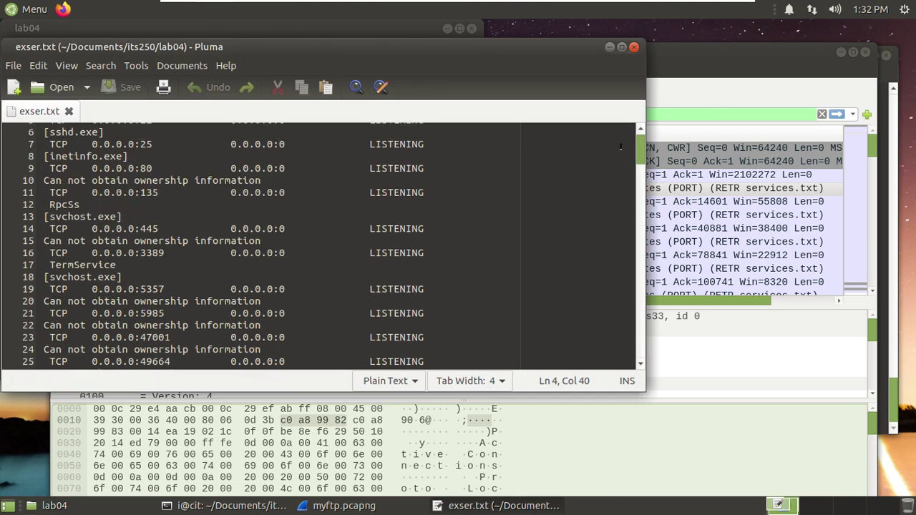
drag(636, 151, 630, 84)
click(634, 46)
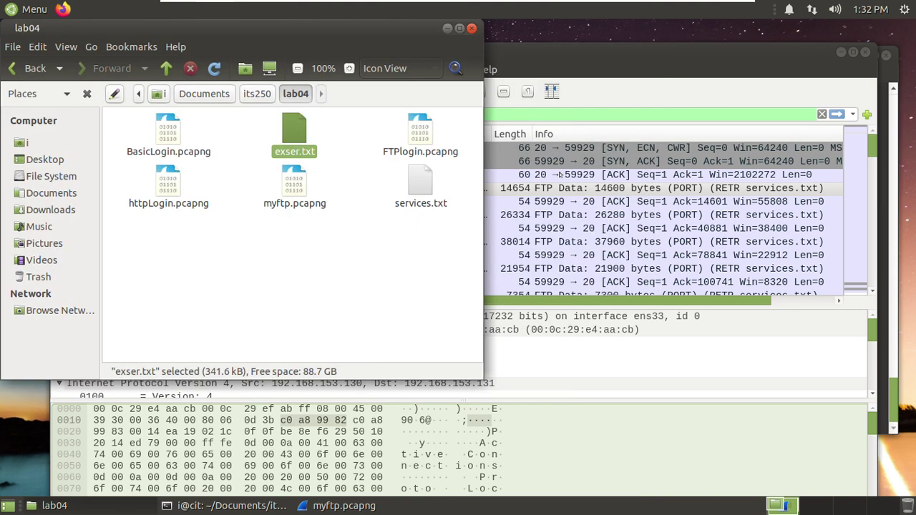
click(421, 193)
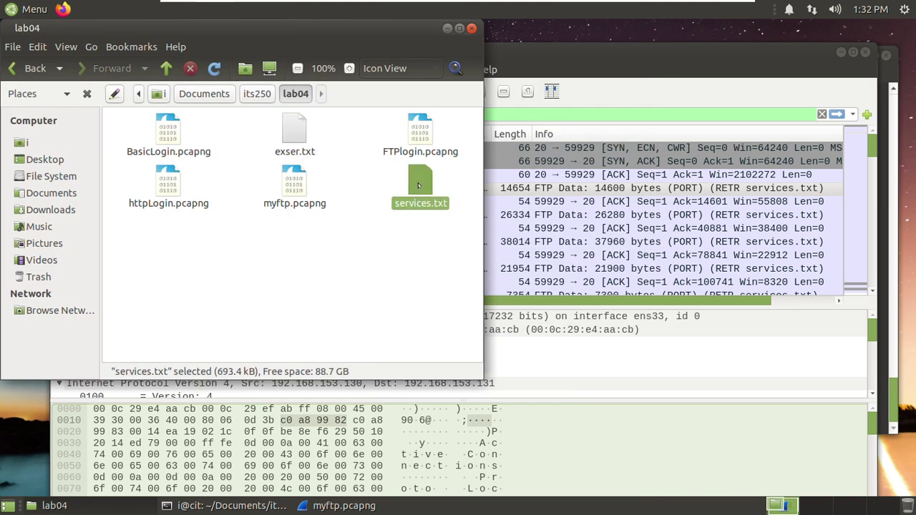
right_click(417, 185)
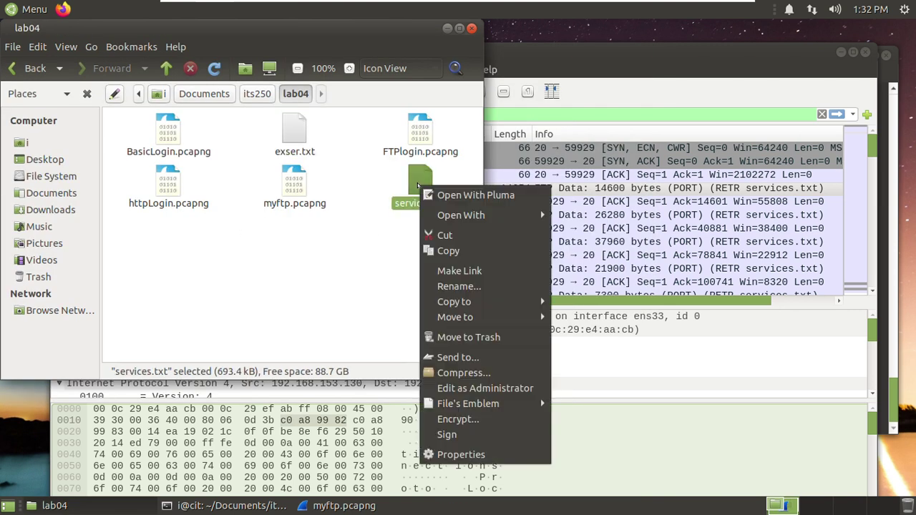
click(470, 196)
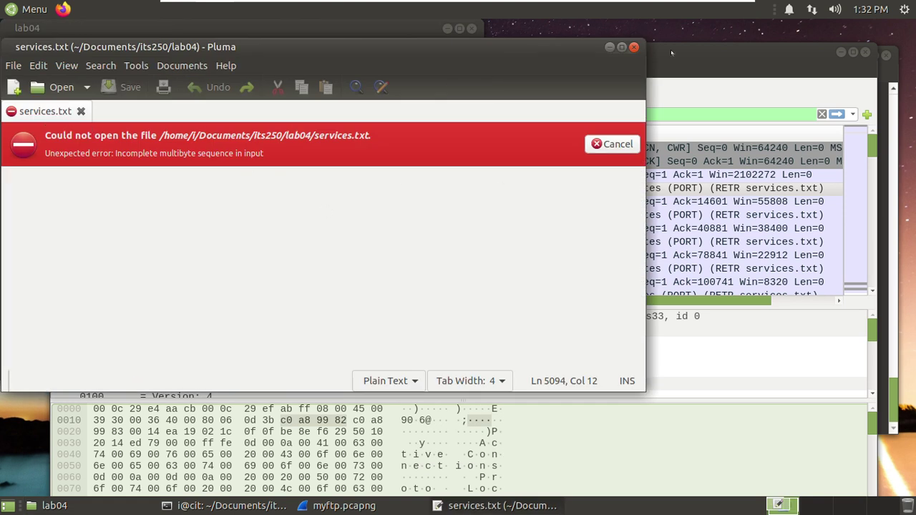
click(634, 47)
click(415, 280)
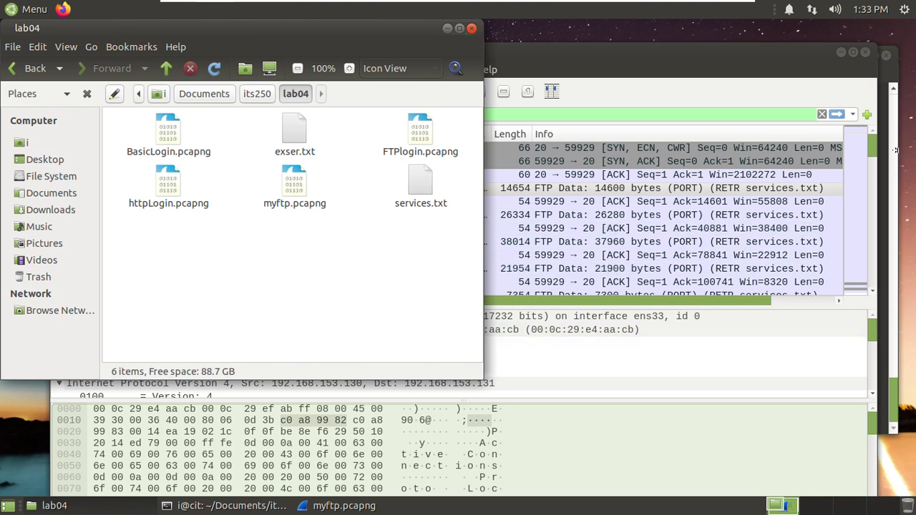
- Replace the tcp.stream eq 3 filter with ftp-data and select BasicLogin.pcapng upload packet 217
click(873, 142)
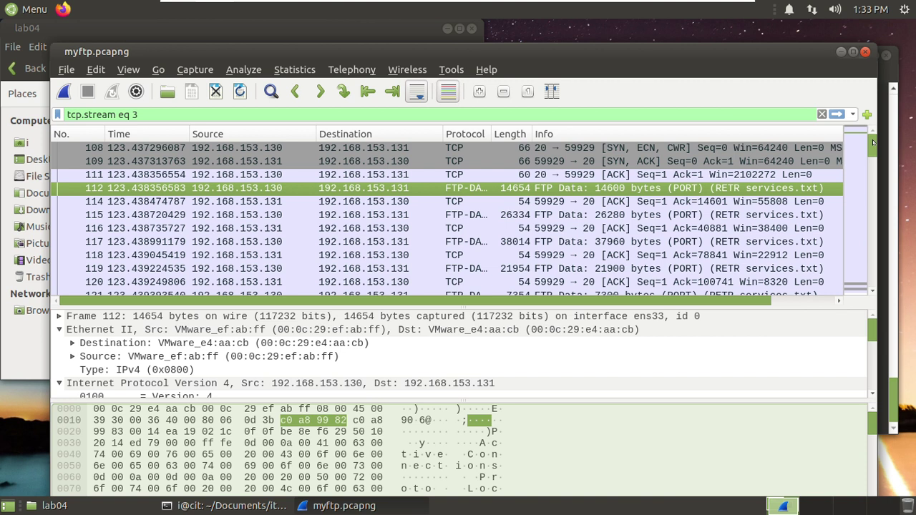
drag(873, 143, 851, 287)
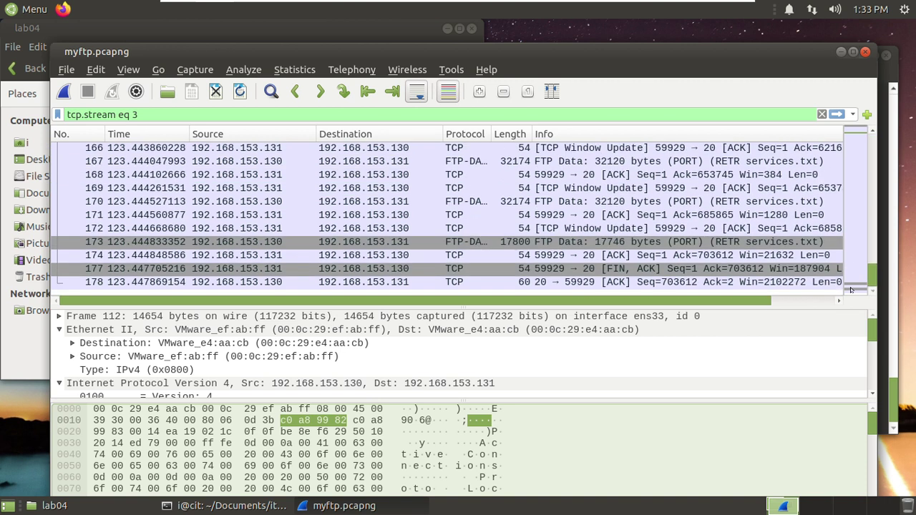
drag(704, 301, 791, 304)
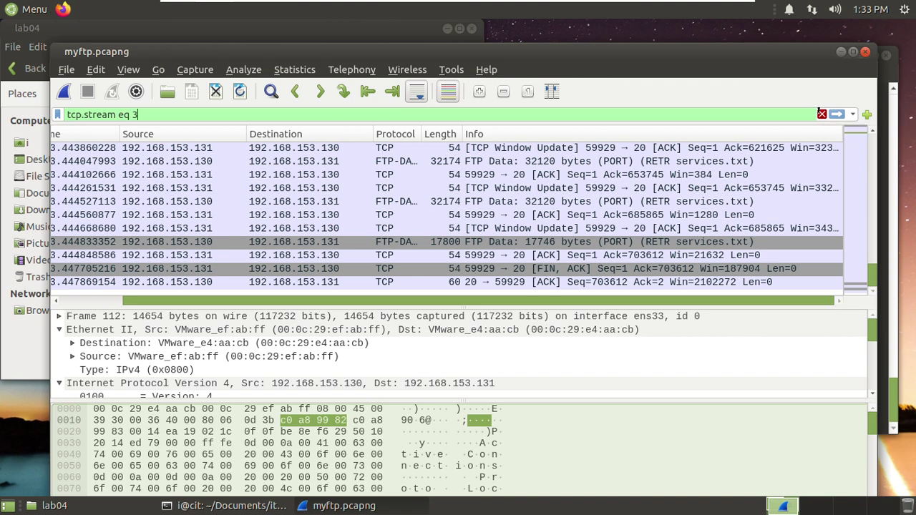
click(822, 114)
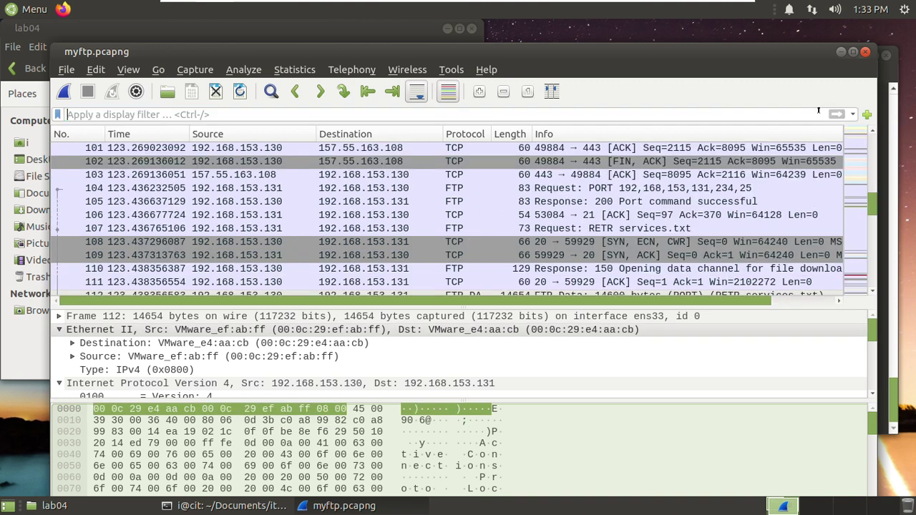
text(ft)
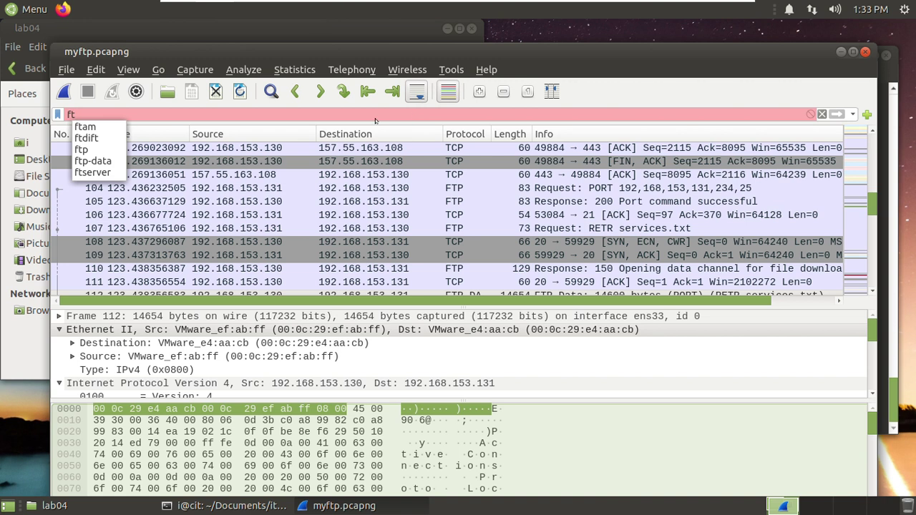
click(93, 161)
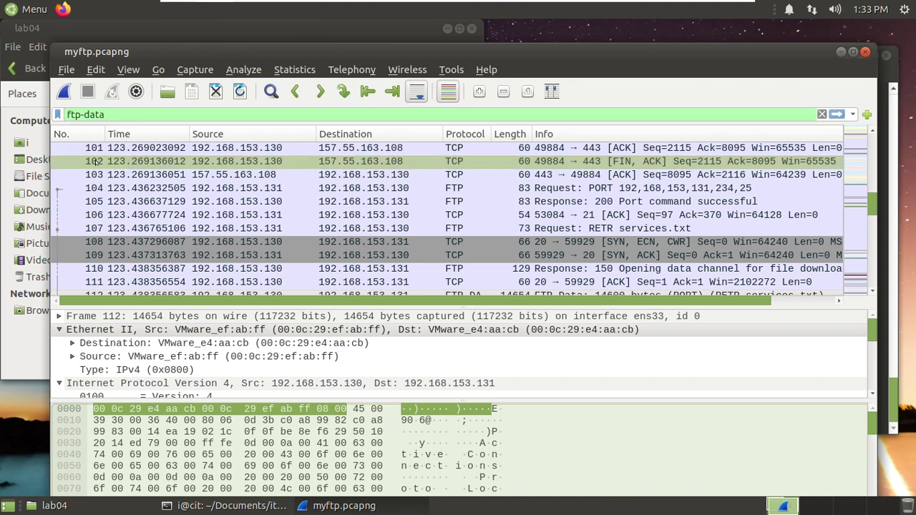
key(Return)
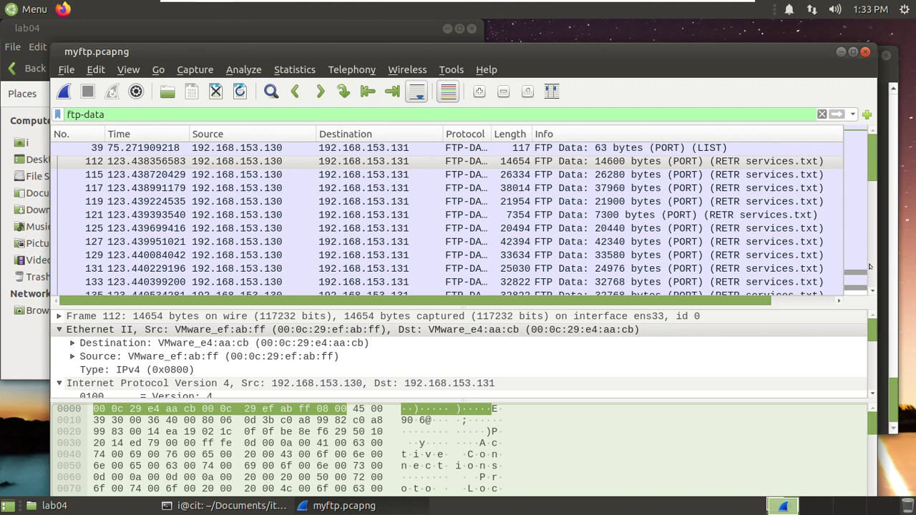
drag(871, 168, 870, 233)
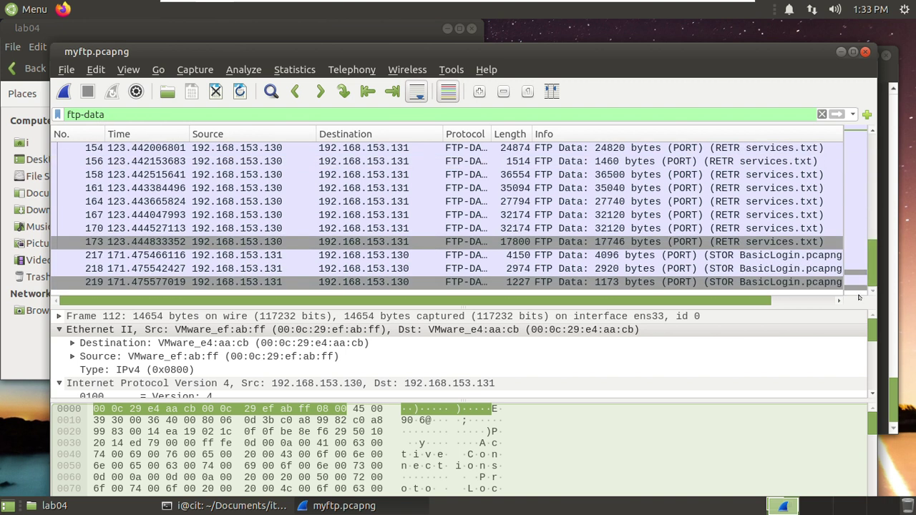
click(747, 256)
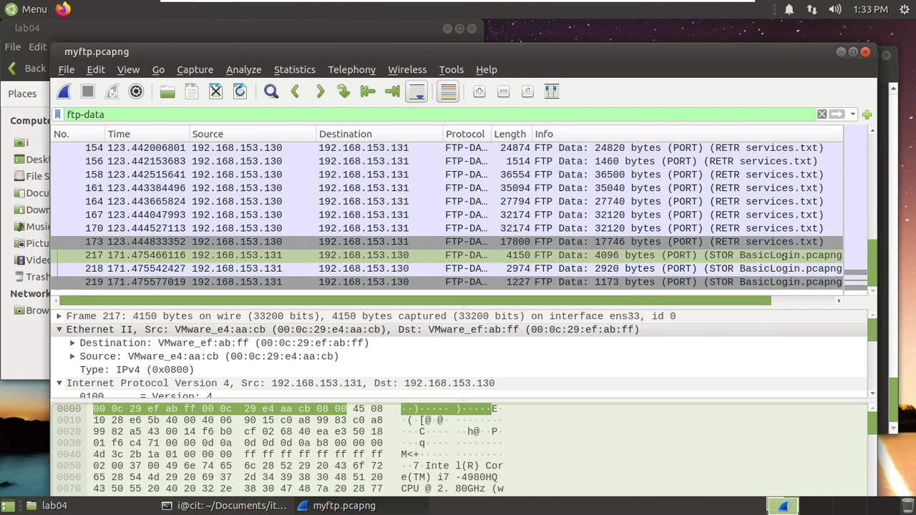
- Follow the TCP stream of packet 217, the BasicLogin.pcapng upload
right_click(785, 256)
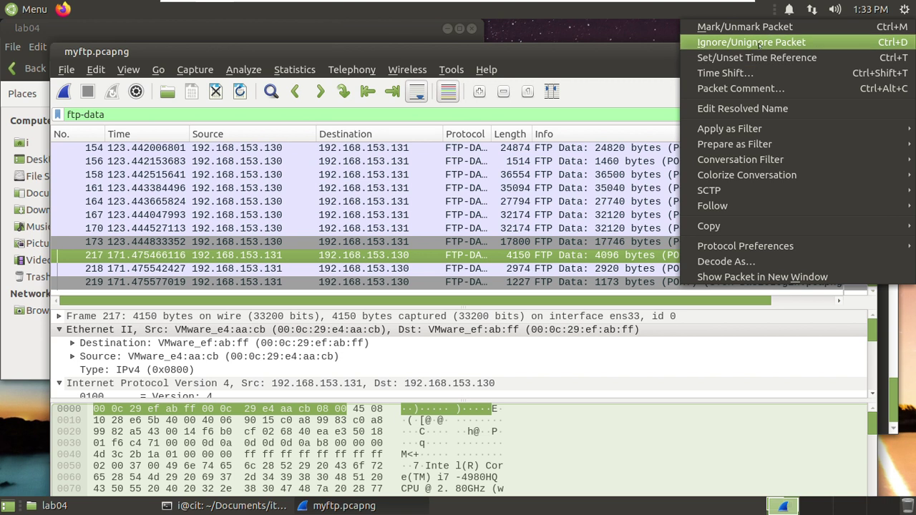
mouse_move(737, 205)
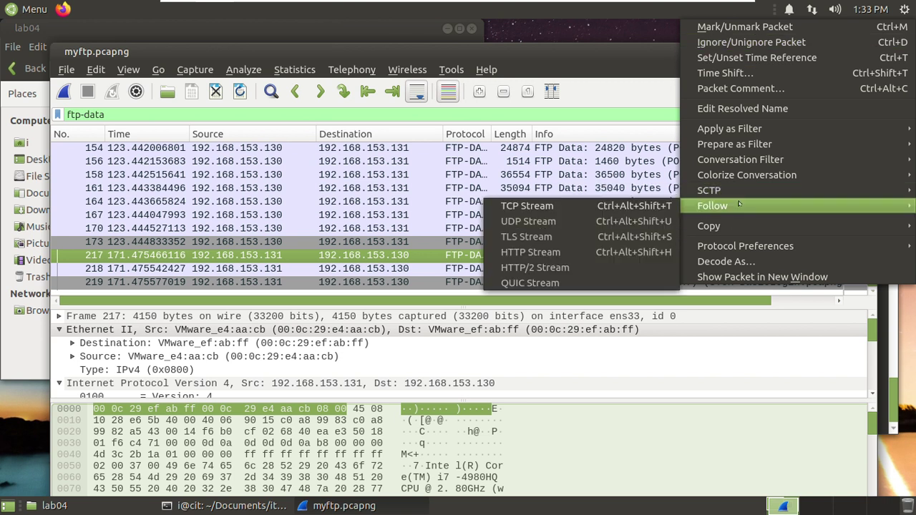
click(561, 206)
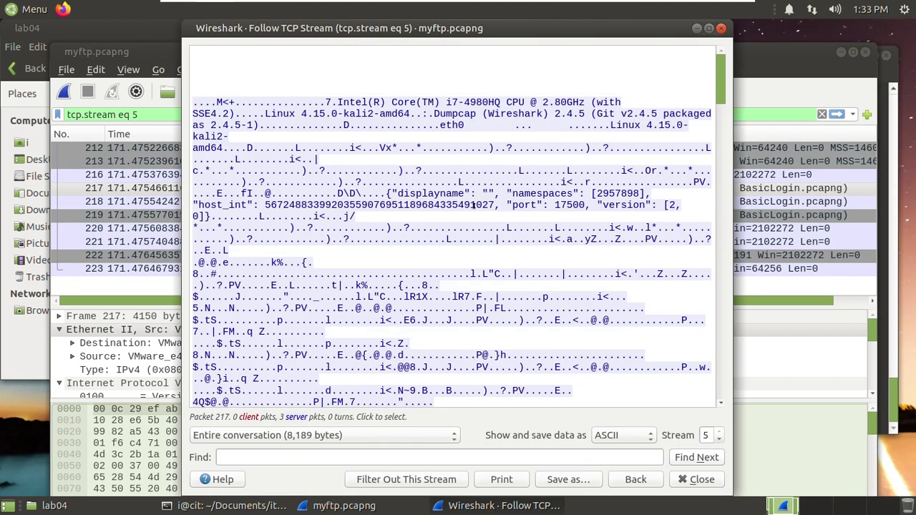
scroll(464, 234, down, 5)
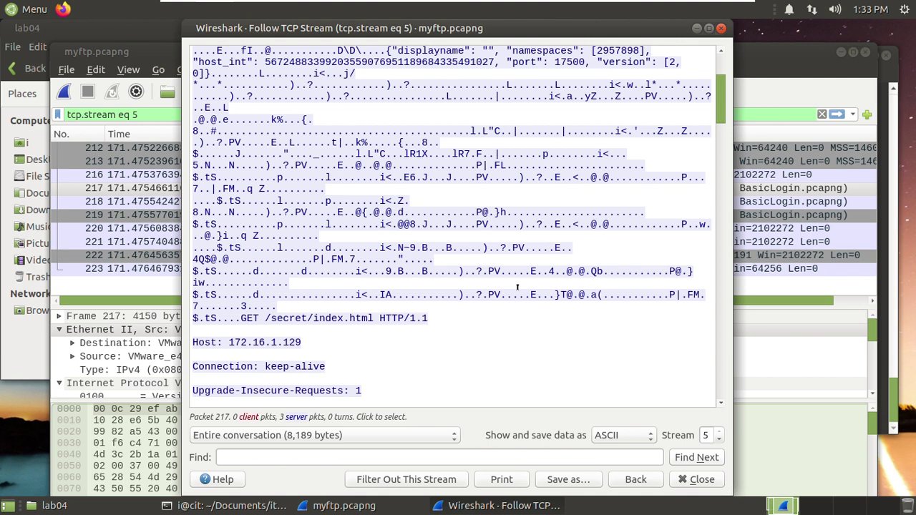
scroll(559, 275, down, 3)
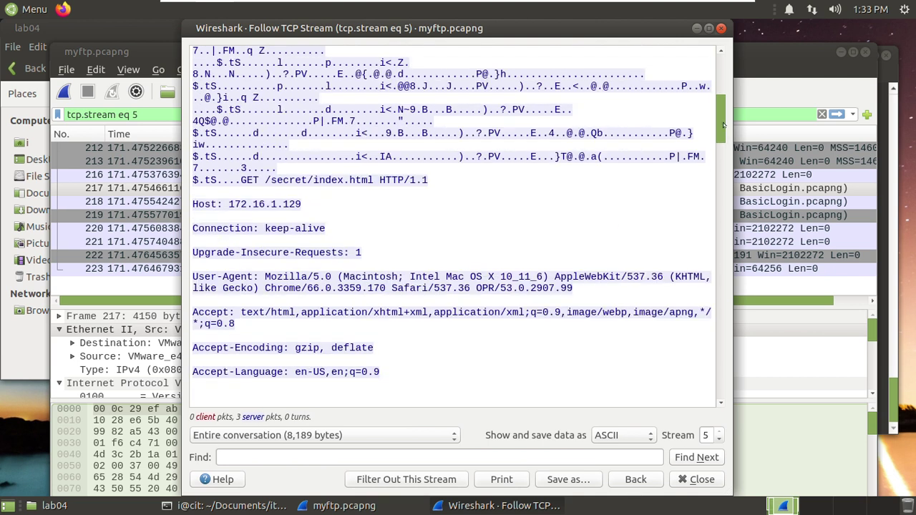
drag(720, 123, 700, 71)
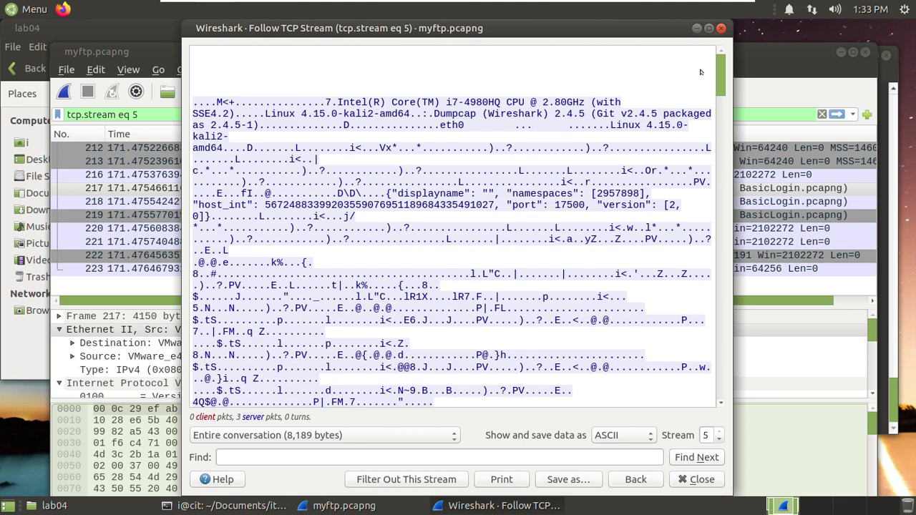
- Show the followed stream's data as Raw
click(646, 438)
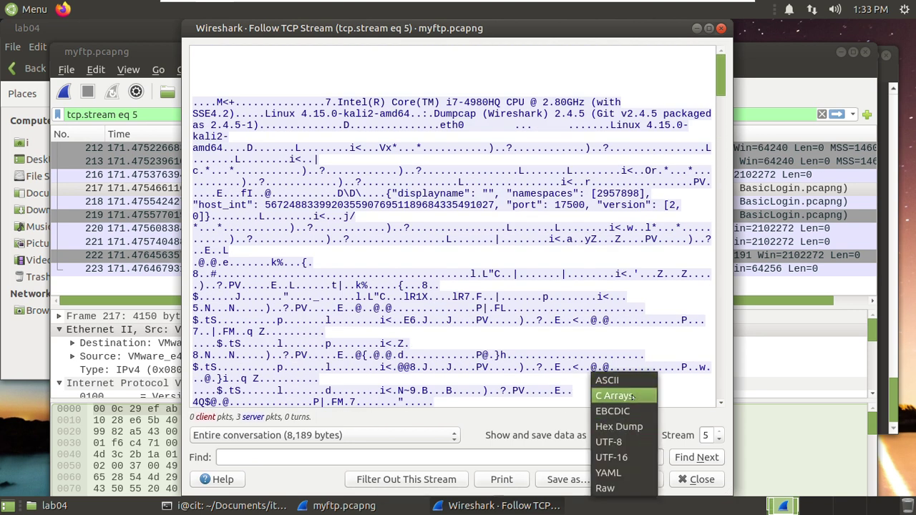
click(629, 489)
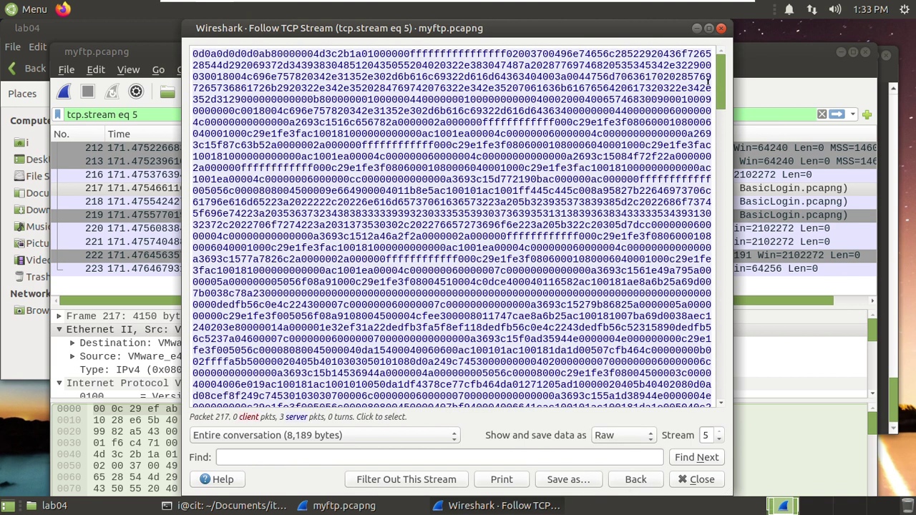
drag(715, 75, 682, 413)
click(649, 436)
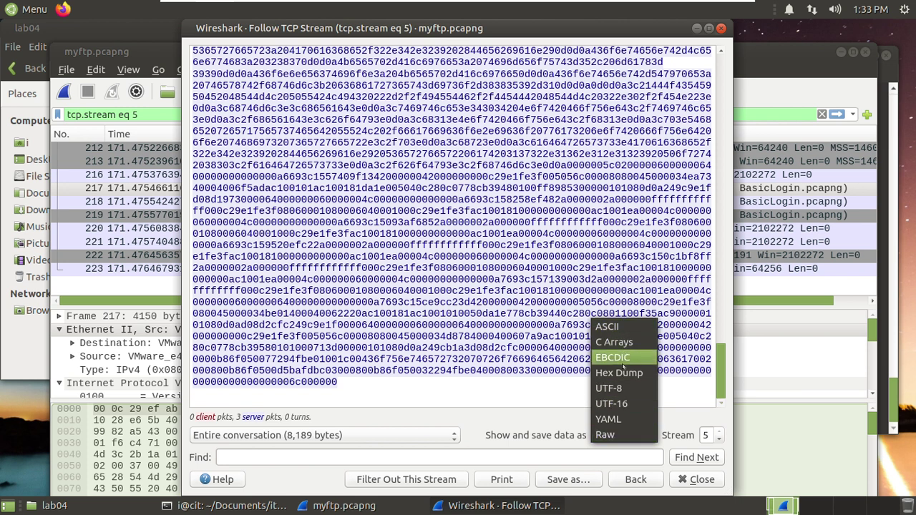
click(721, 376)
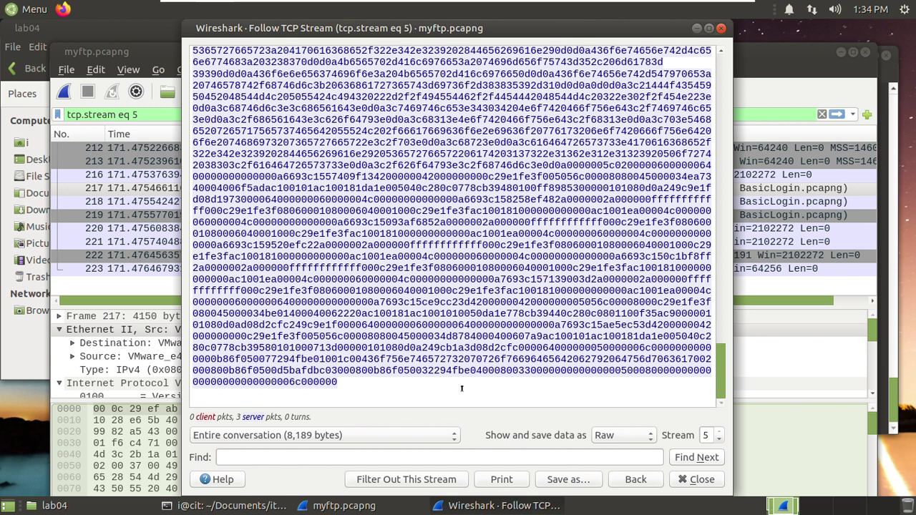
- Save the raw stream content as exbas.pcapng in lab04
click(557, 480)
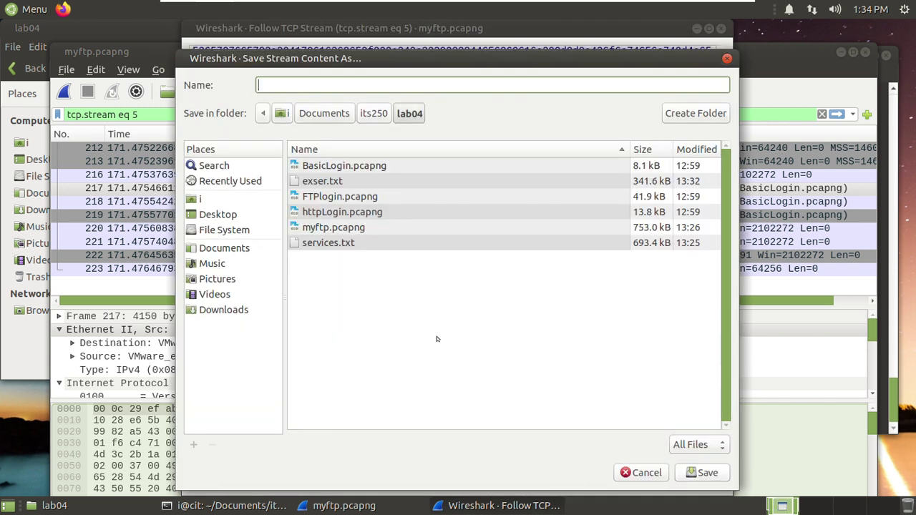
text(ex)
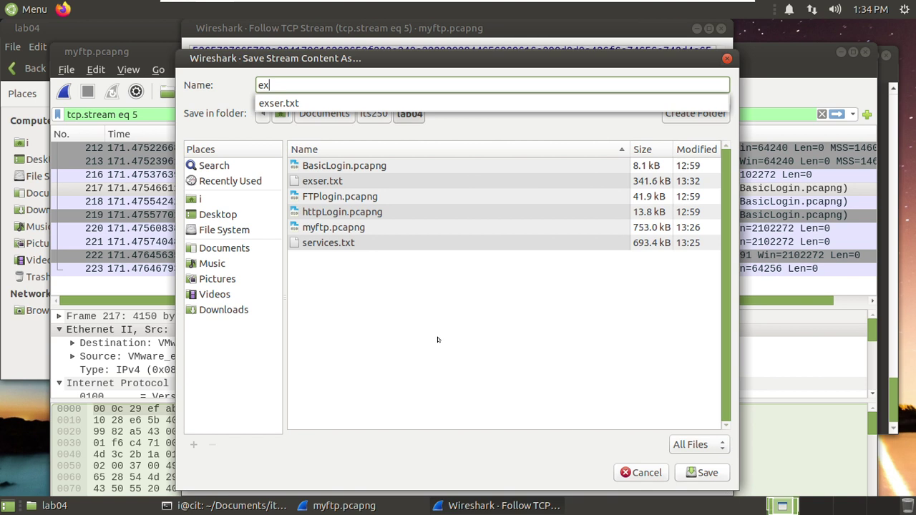
text(bas)
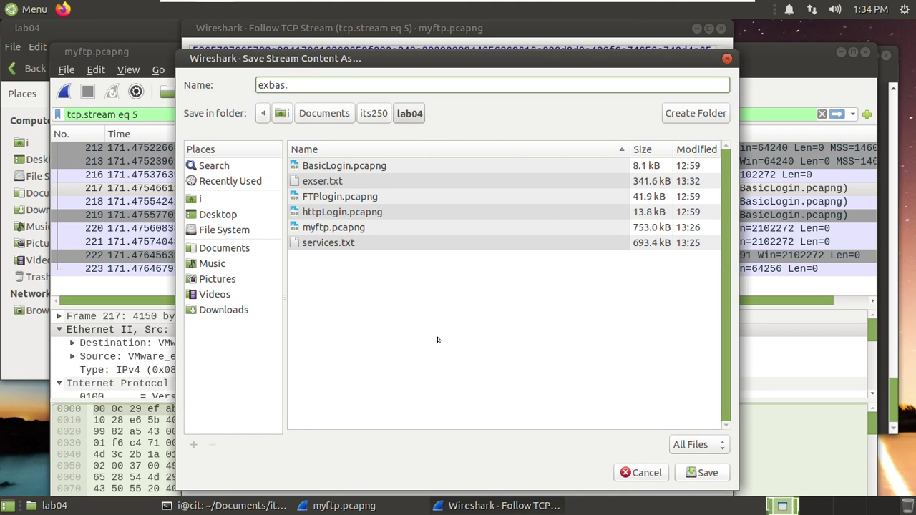
text(.pcg)
key(BackSpace)
text(apng)
key(Return)
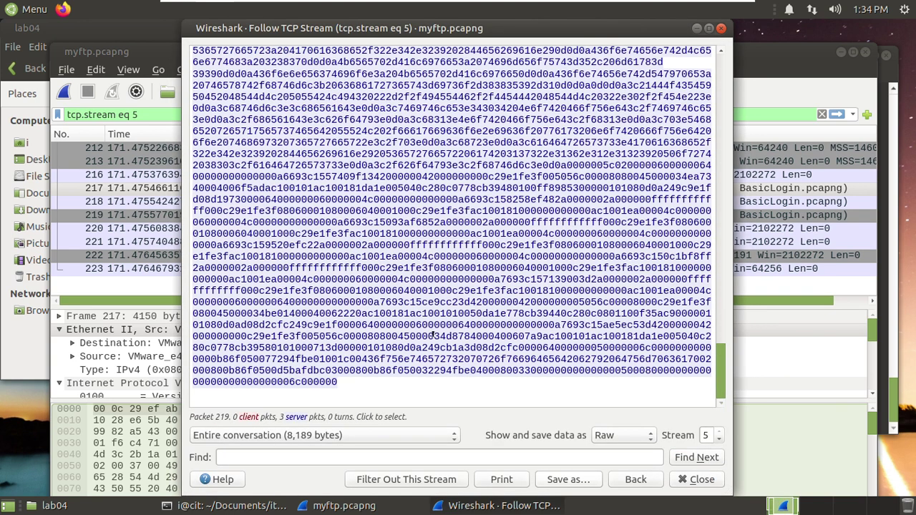
- List the files in the lab04 folder with ls in the terminal
click(224, 506)
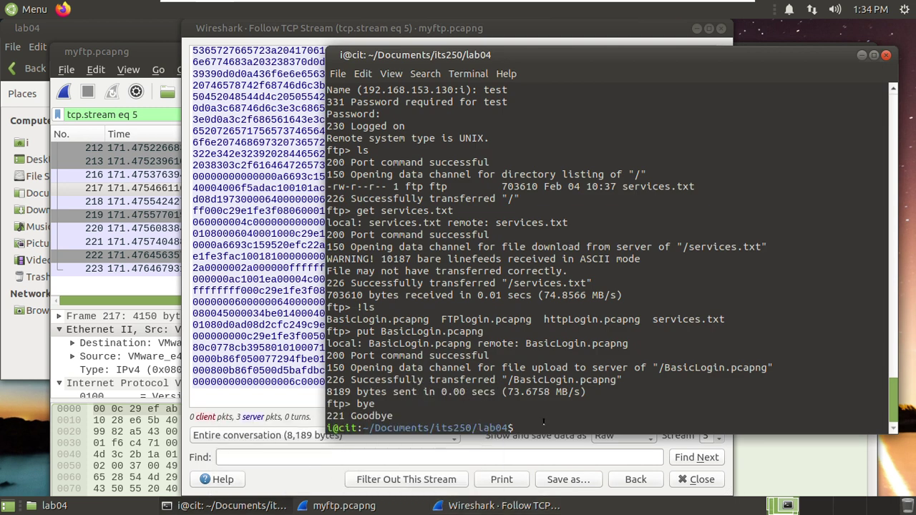
text(ls)
key(Return)
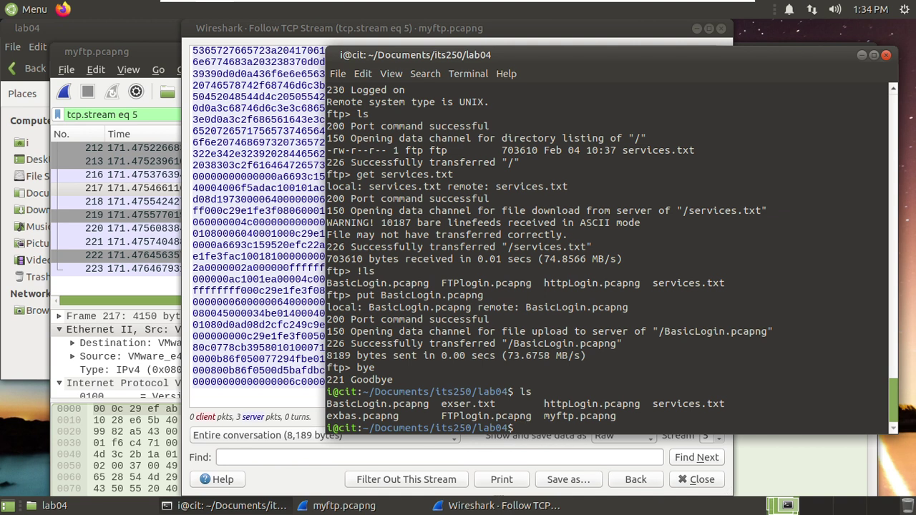
- Run diff exbas.pcapng BasicLogin.pcapng, which reports the binary files differ, then return to Wireshark
text(fi)
key(BackSpace)
key(BackSpace)
text(diff exba)
key(Tab)
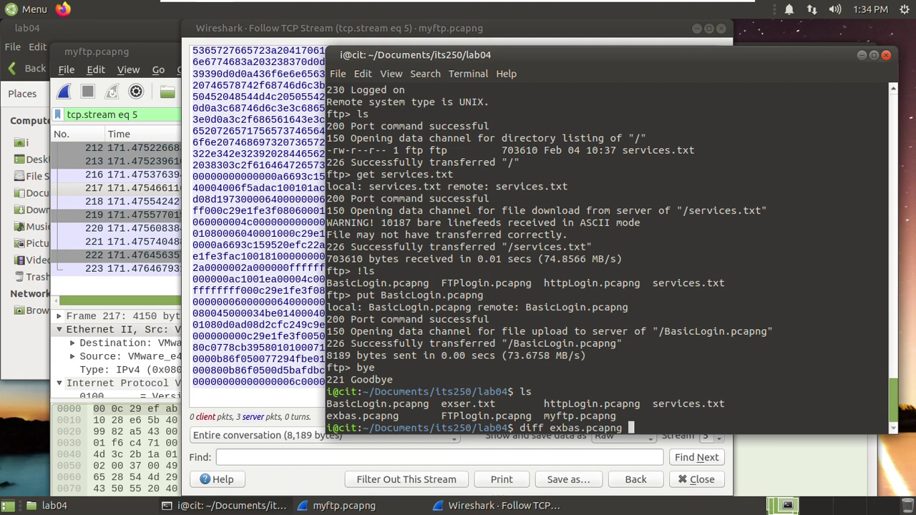
text(Ba)
key(Tab)
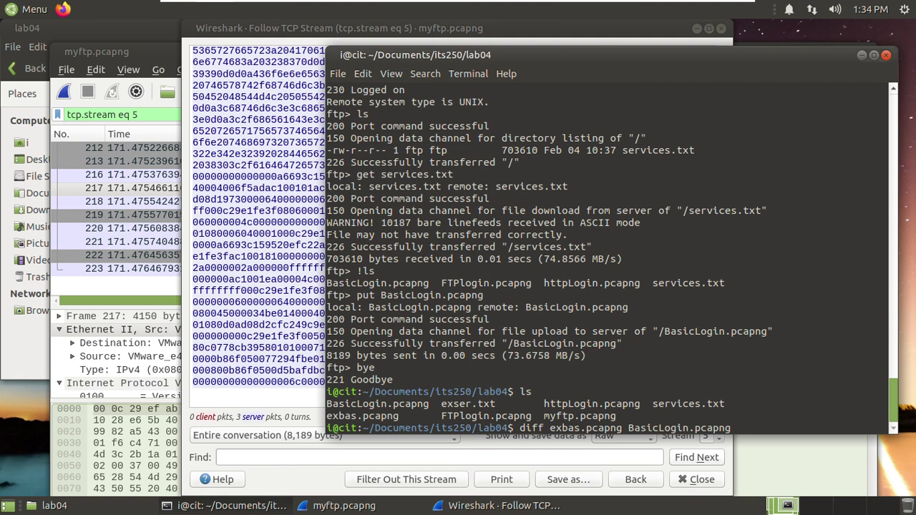
key(Return)
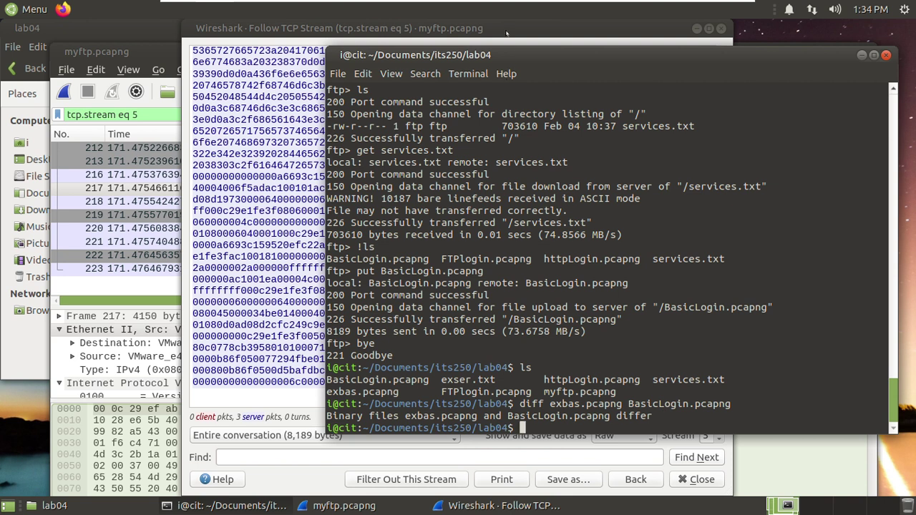
key(alt+Tab)
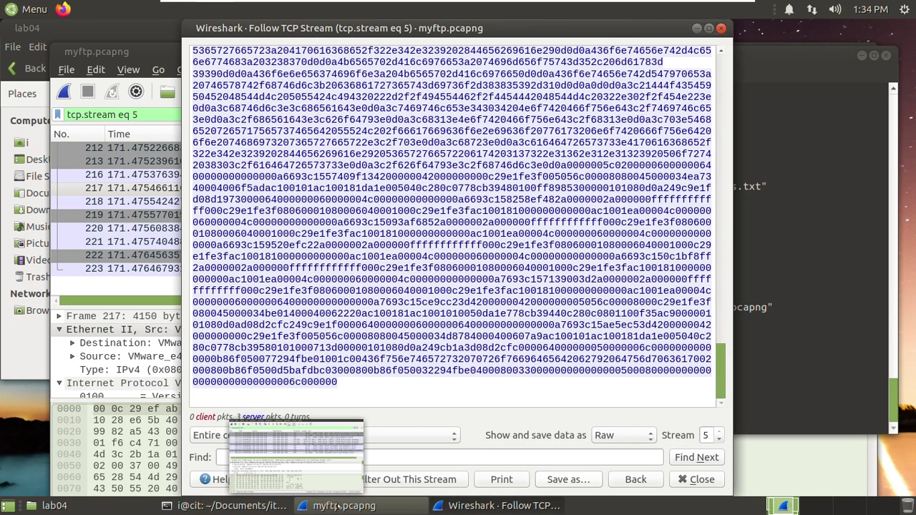
- Try opening exbas.pcapng as a capture and dismiss the unrecognised-format error
click(336, 506)
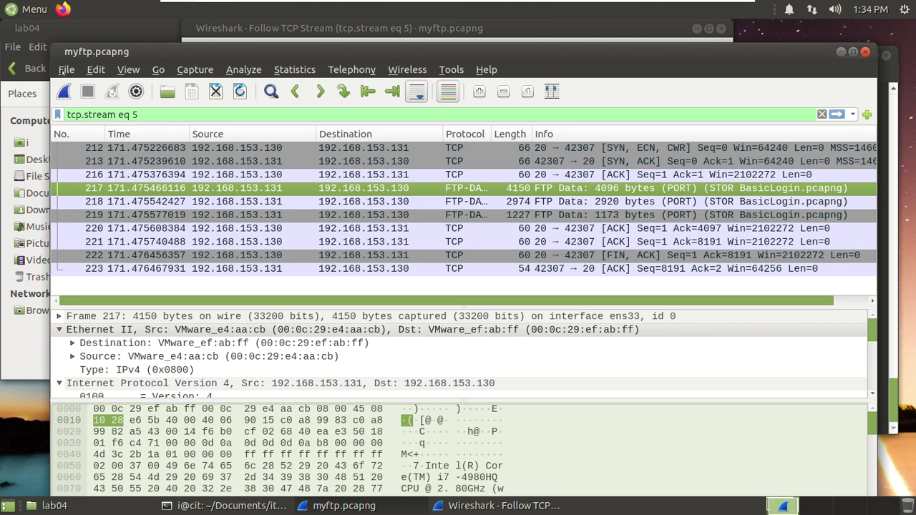
click(65, 70)
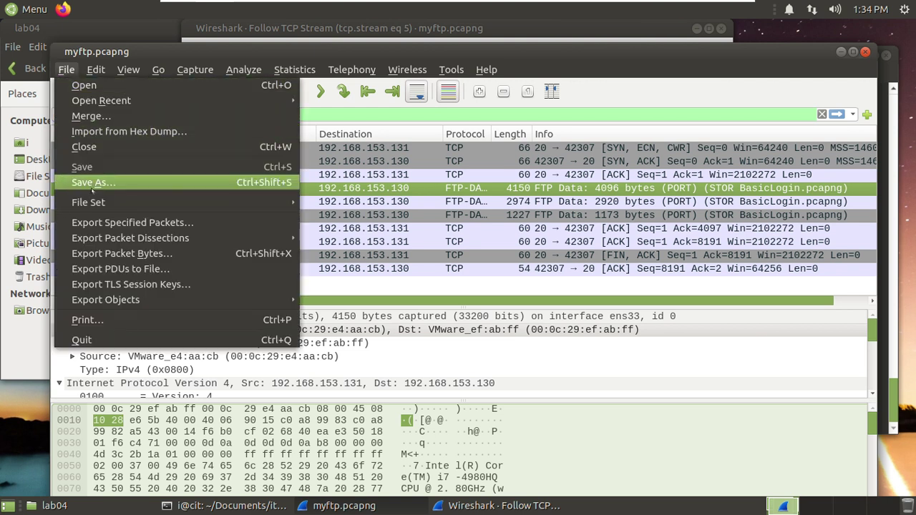
mouse_move(98, 204)
mouse_move(113, 106)
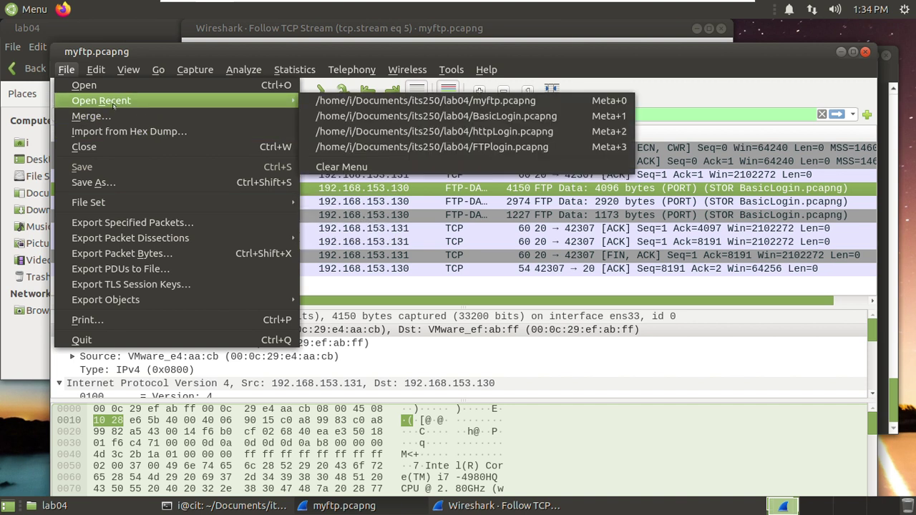
click(98, 87)
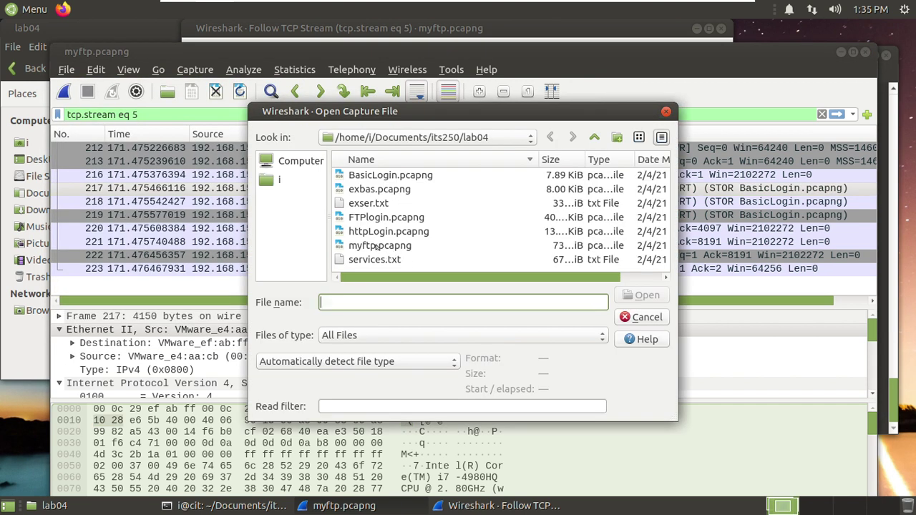
click(364, 191)
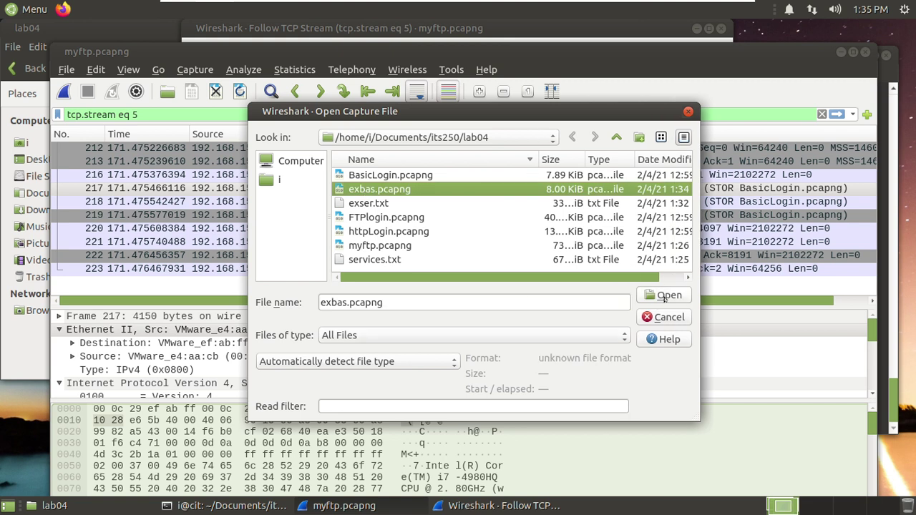
click(664, 296)
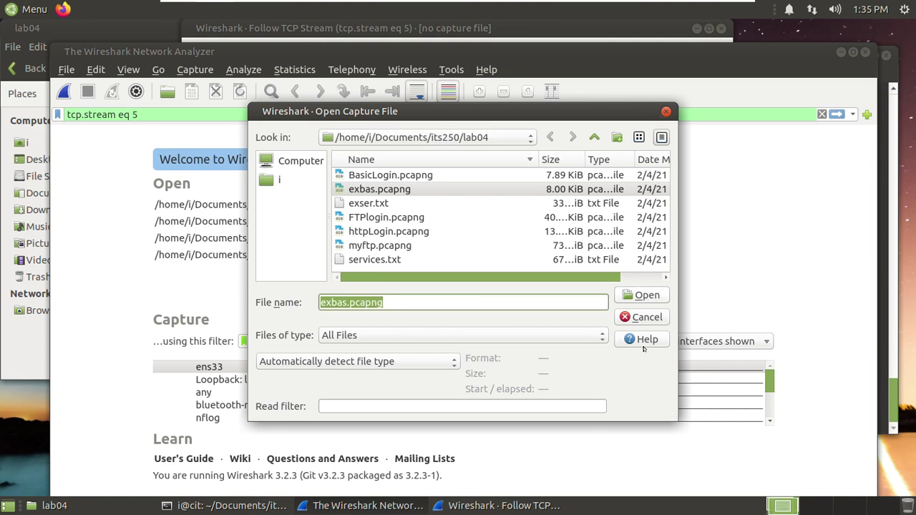
key(Return)
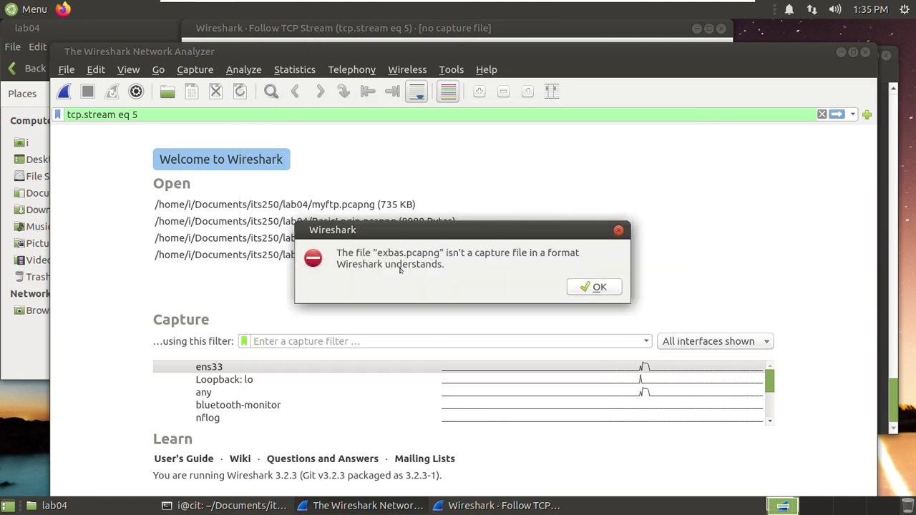
click(600, 286)
mouse_move(486, 510)
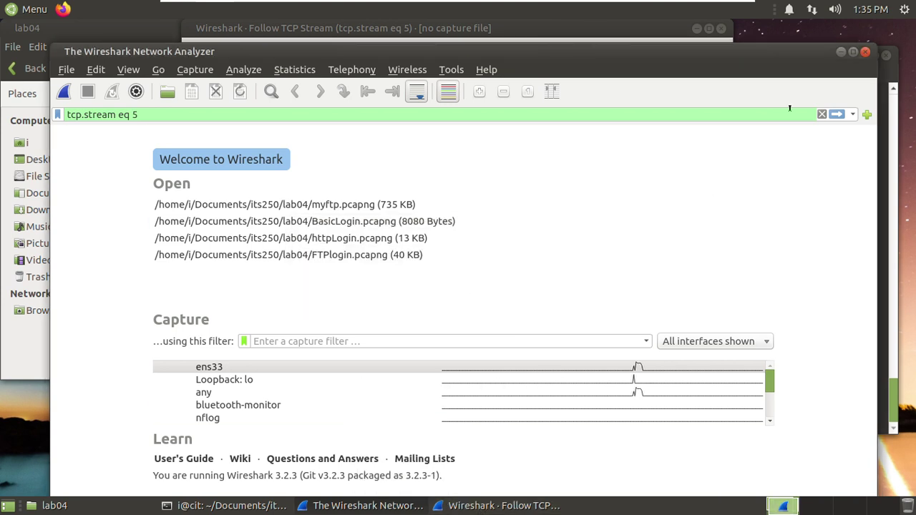
click(865, 51)
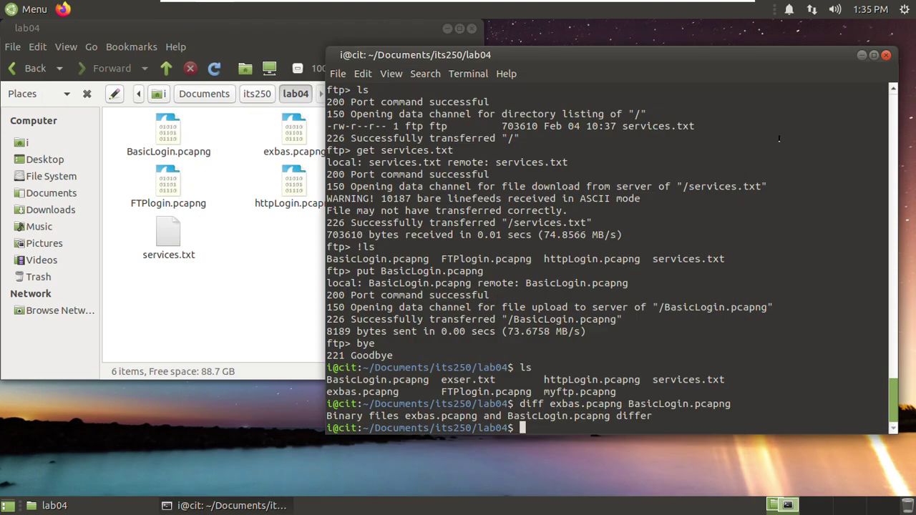
mouse_move(224, 506)
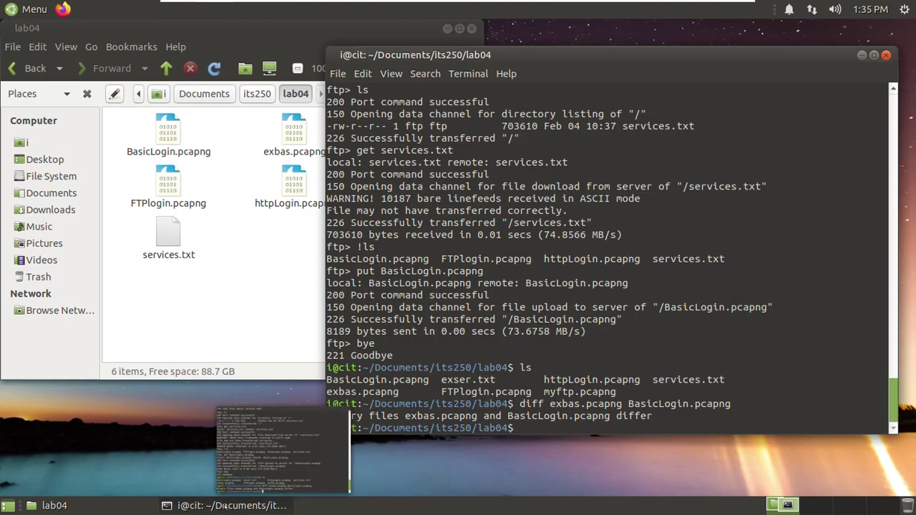
click(180, 336)
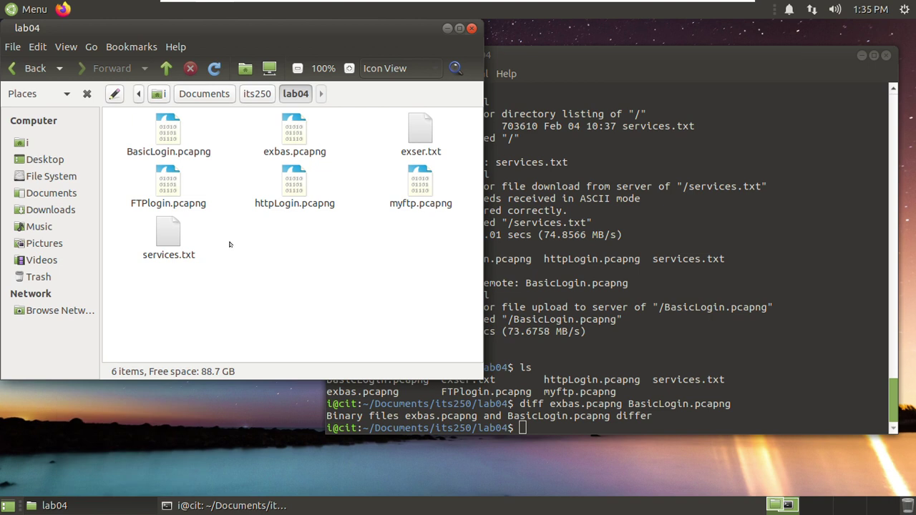
click(162, 236)
click(293, 286)
click(291, 133)
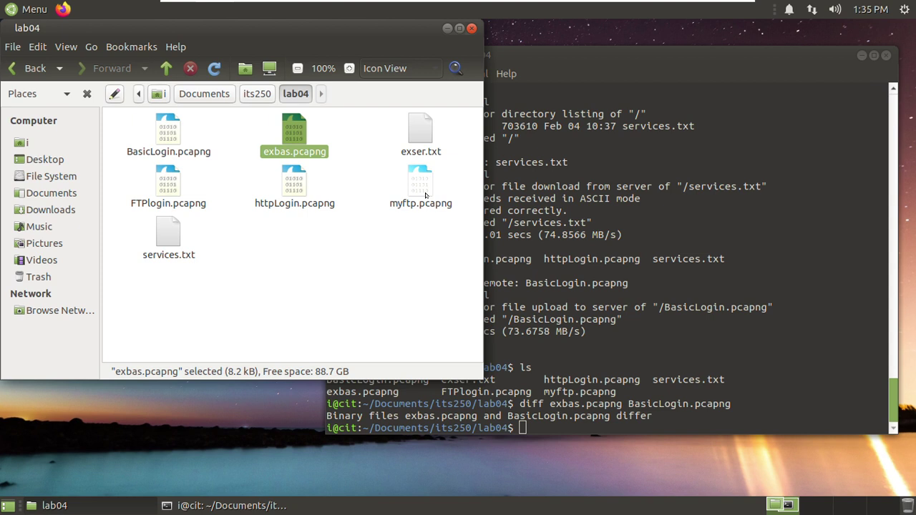
click(584, 425)
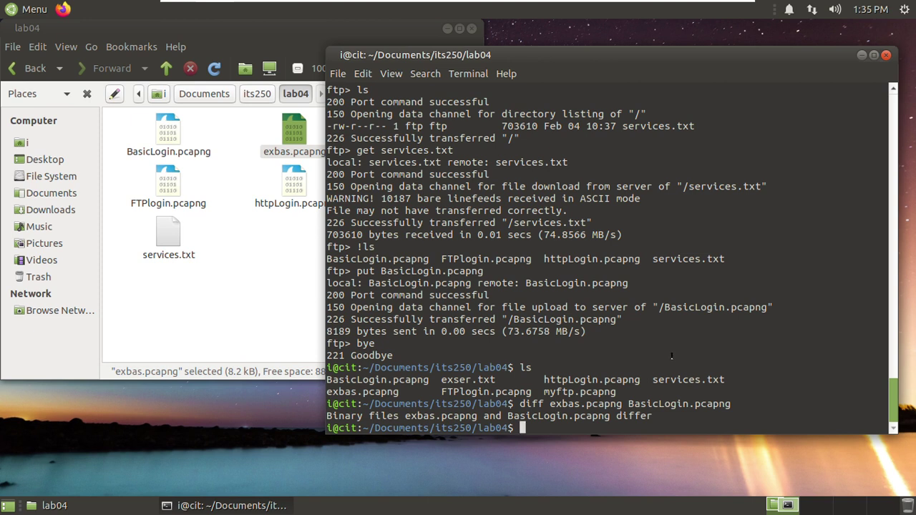
mouse_move(704, 7)
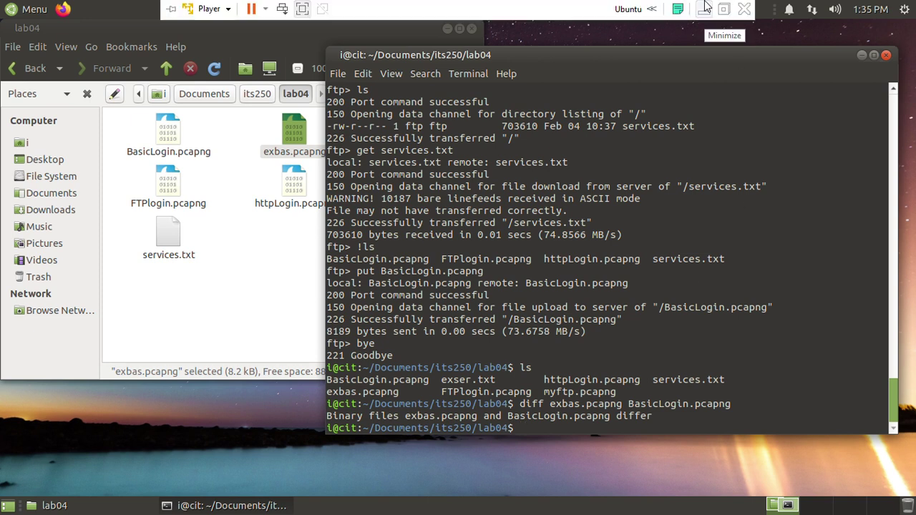
- Minimise the Ubuntu VM and switch to the Windows Server VM
click(704, 10)
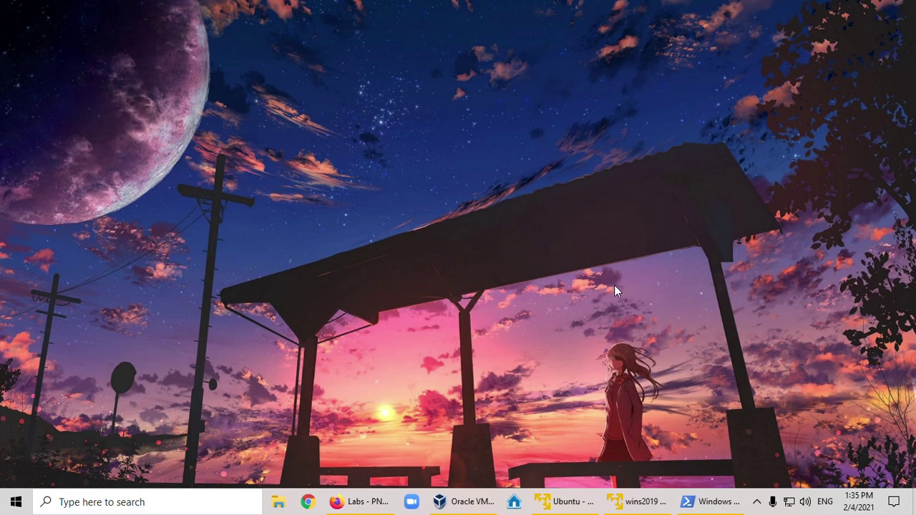
mouse_move(642, 506)
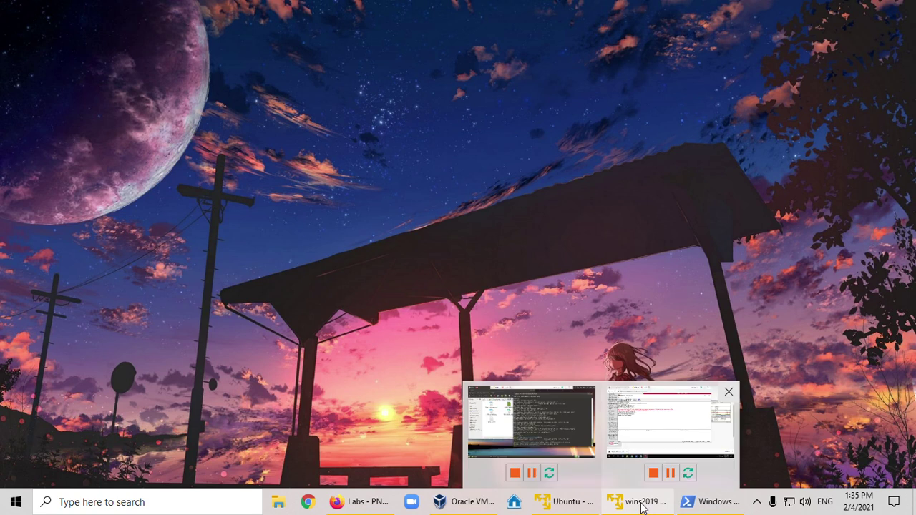
click(641, 506)
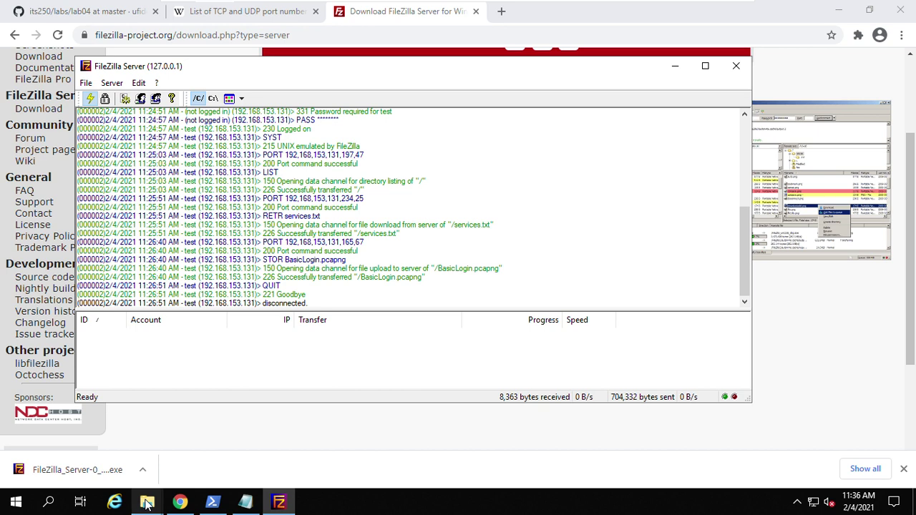
- In the server's lab04 folder, bring up the context menu for BasicLogin.pcapng
mouse_move(146, 503)
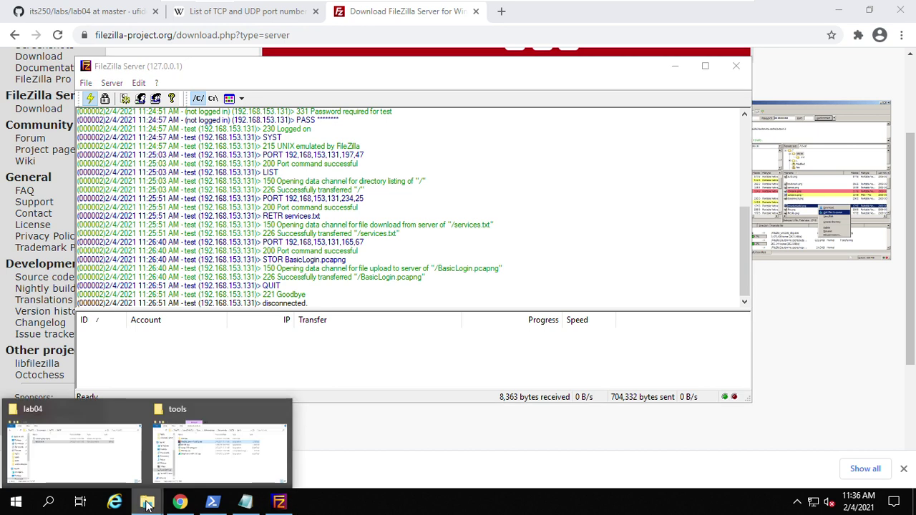
click(88, 410)
click(335, 273)
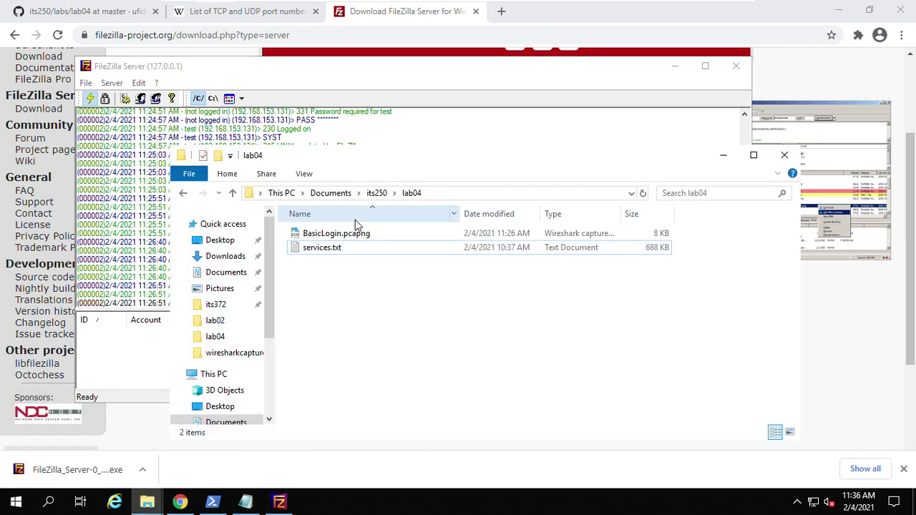
drag(361, 159, 407, 169)
click(372, 246)
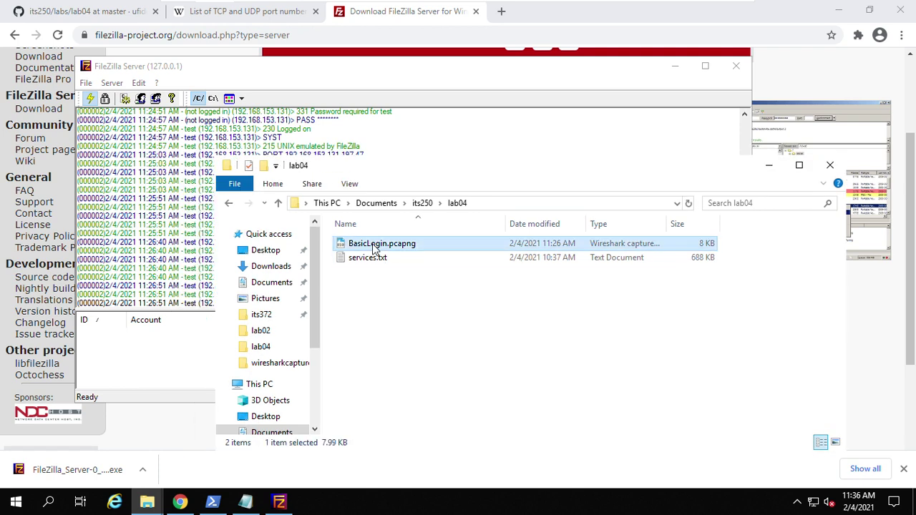
right_click(373, 246)
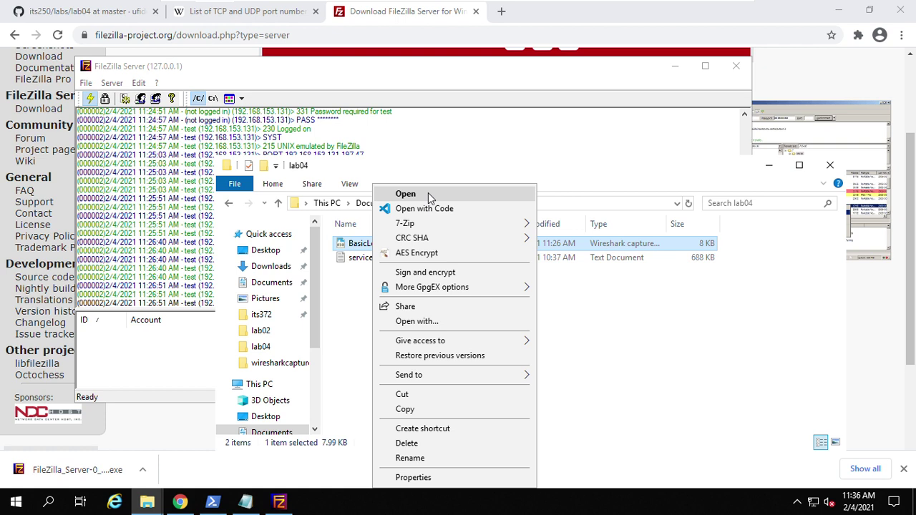
- Open BasicLogin.pcapng in Wireshark, dismiss the not-a-capture-file error, cancel, and close Wireshark
click(405, 193)
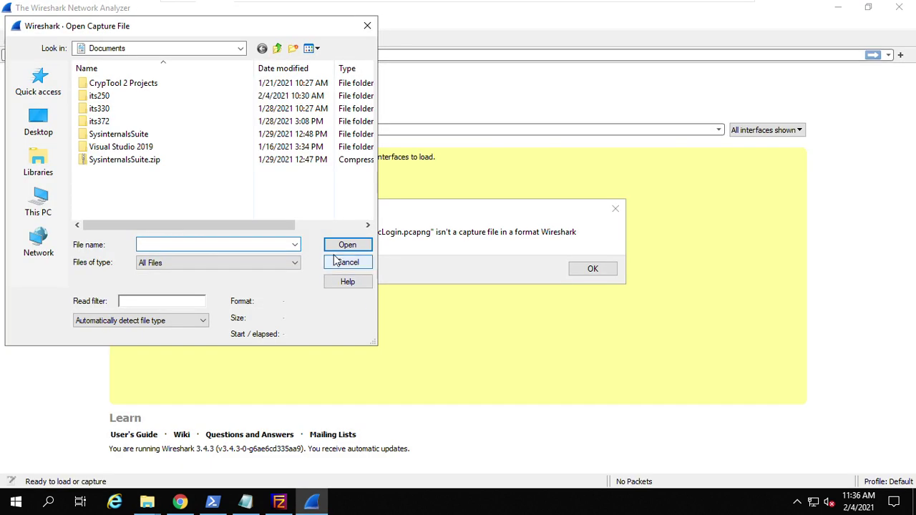
click(484, 216)
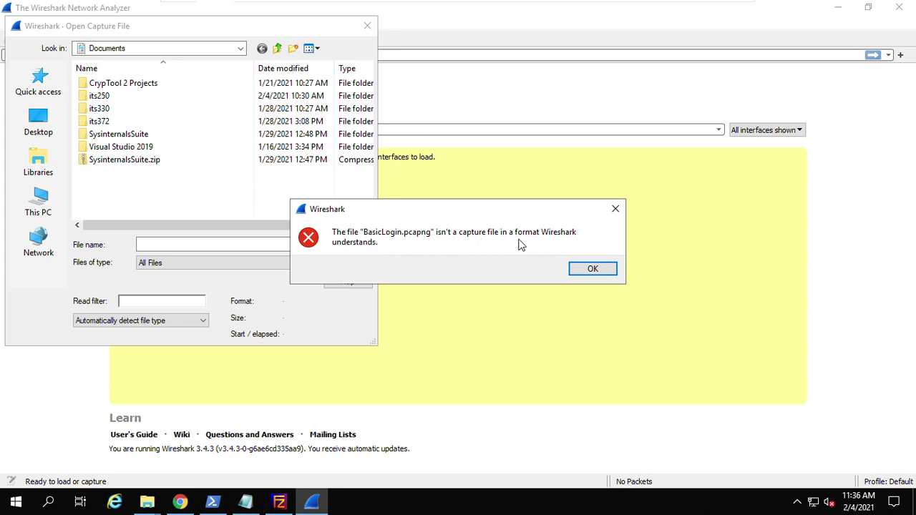
click(592, 270)
click(356, 266)
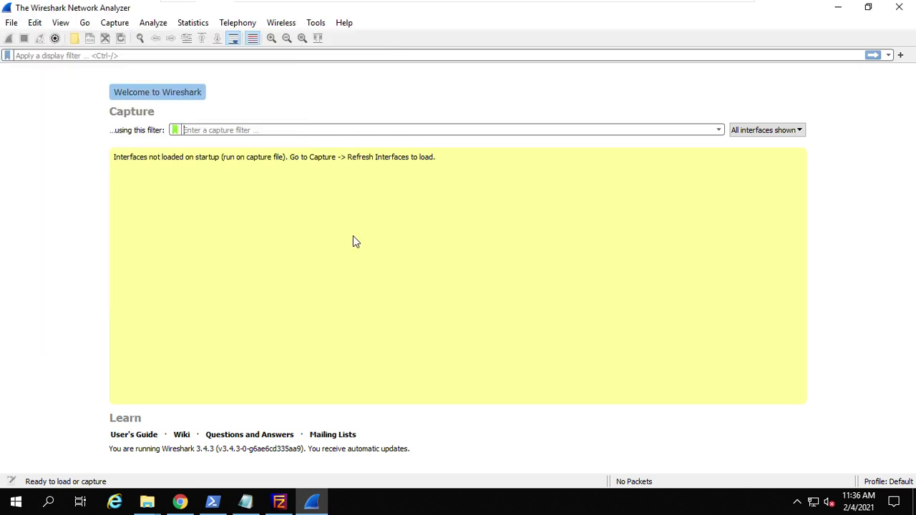
click(899, 13)
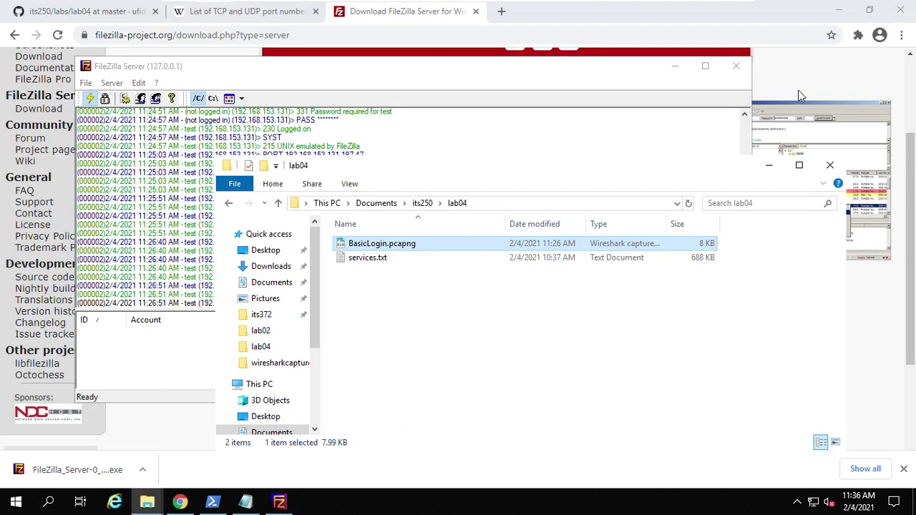
- Highlight the log lines for the RETR services.txt download and STOR BasicLogin.pcapng upload
click(839, 10)
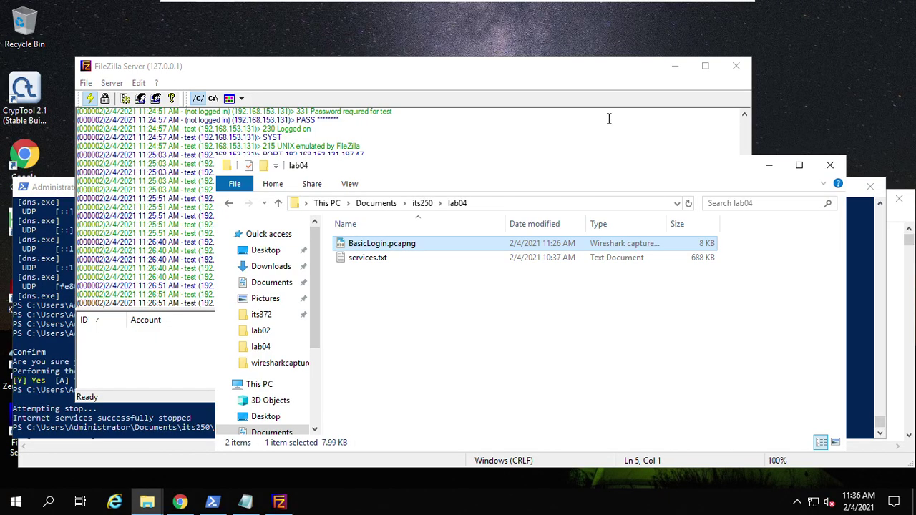
click(485, 82)
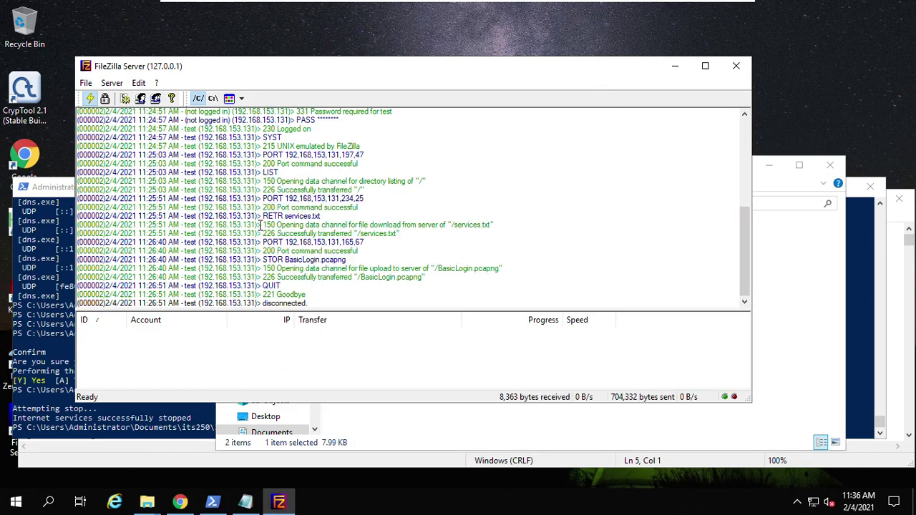
scroll(268, 227, up, 5)
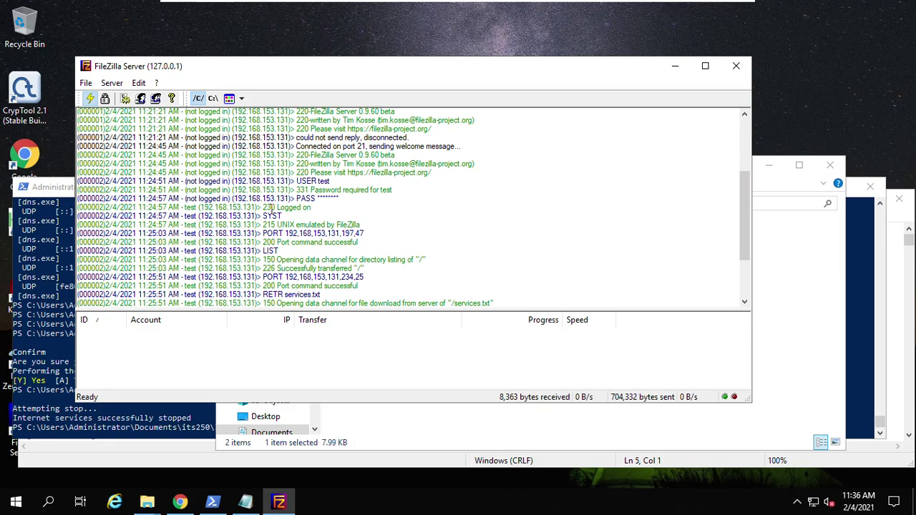
scroll(318, 215, down, 4)
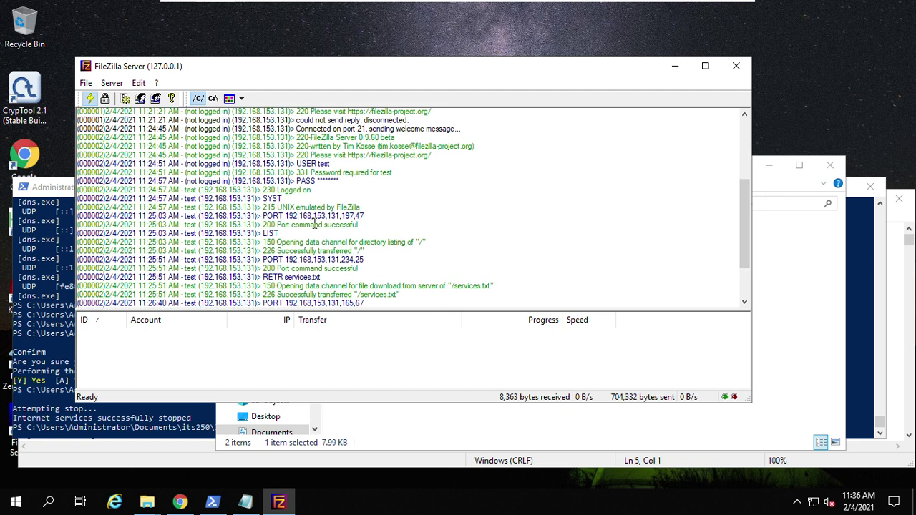
scroll(314, 226, down, 1)
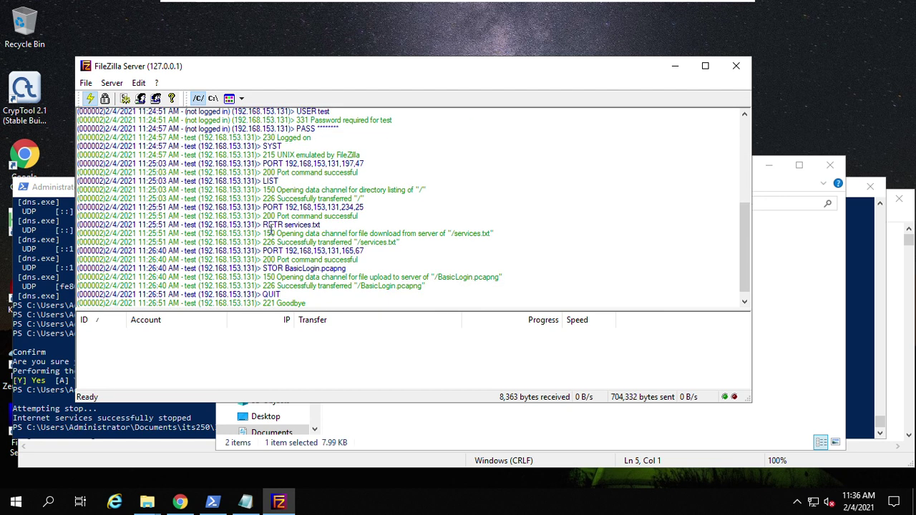
drag(267, 231, 414, 234)
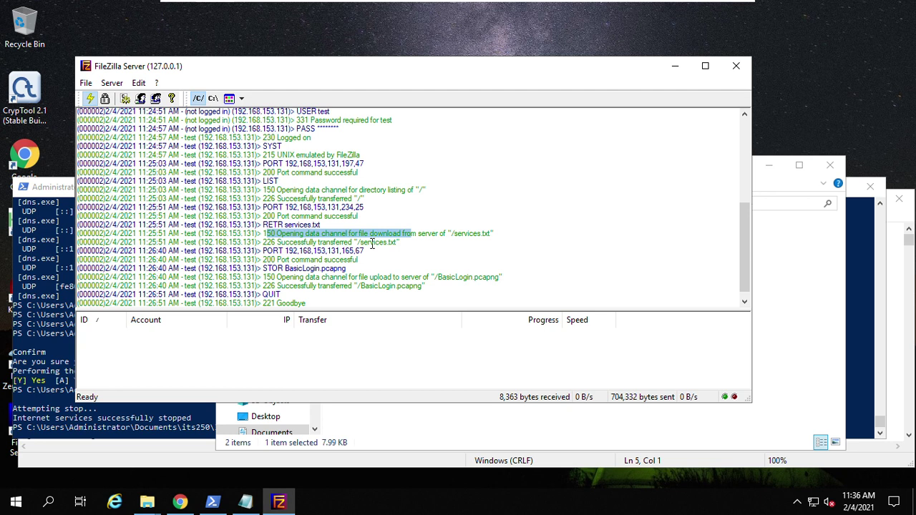
drag(312, 242, 394, 244)
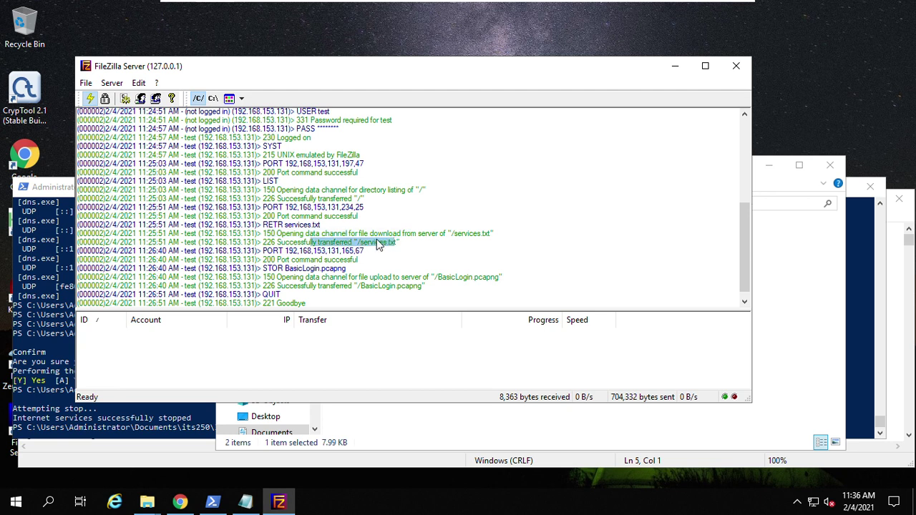
drag(436, 234, 478, 234)
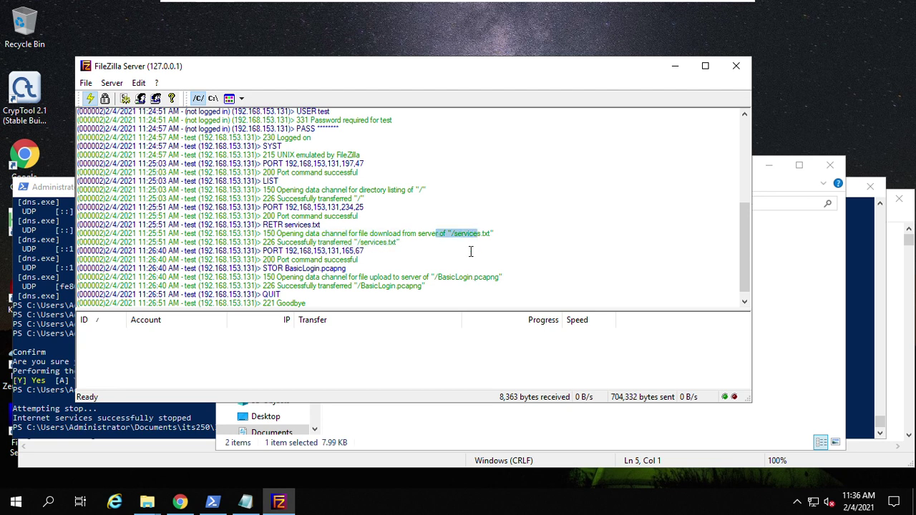
drag(434, 277, 464, 278)
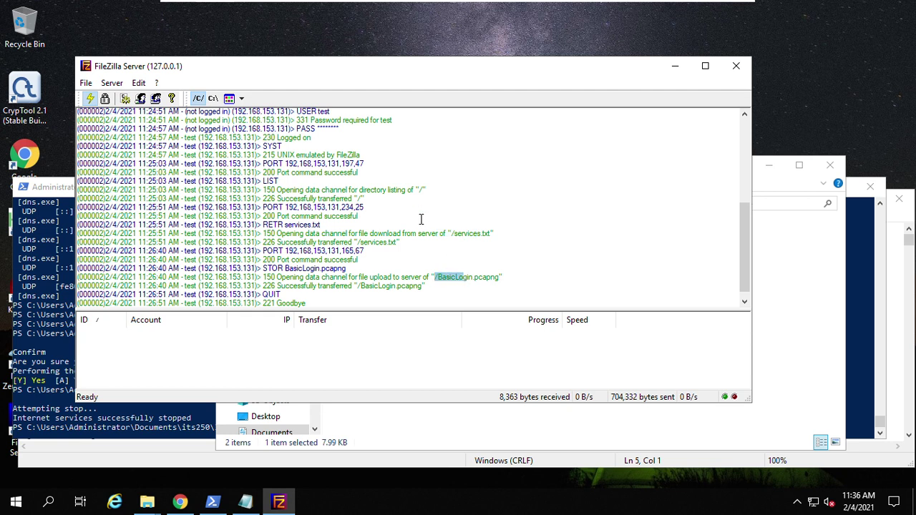
scroll(421, 219, up, 5)
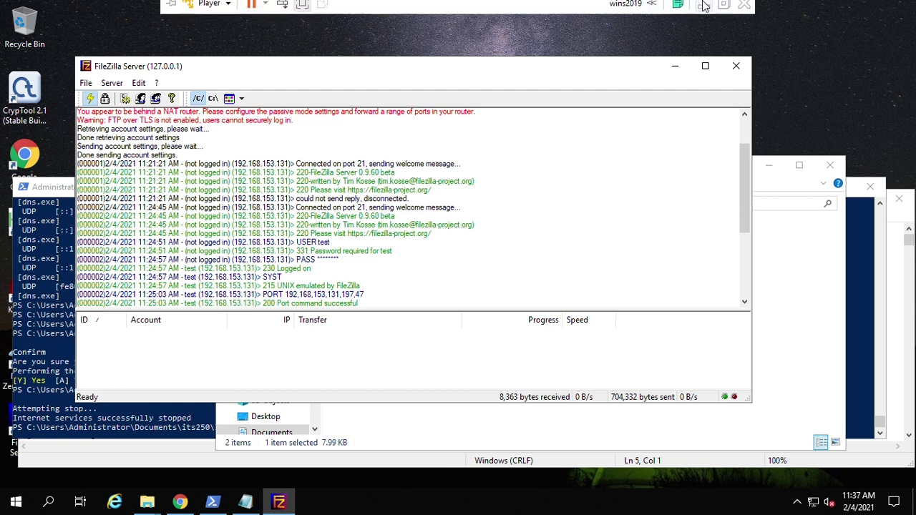
- Connect to FTP server 192.168.153.130 as test; the login fails, so end it with bye
click(704, 15)
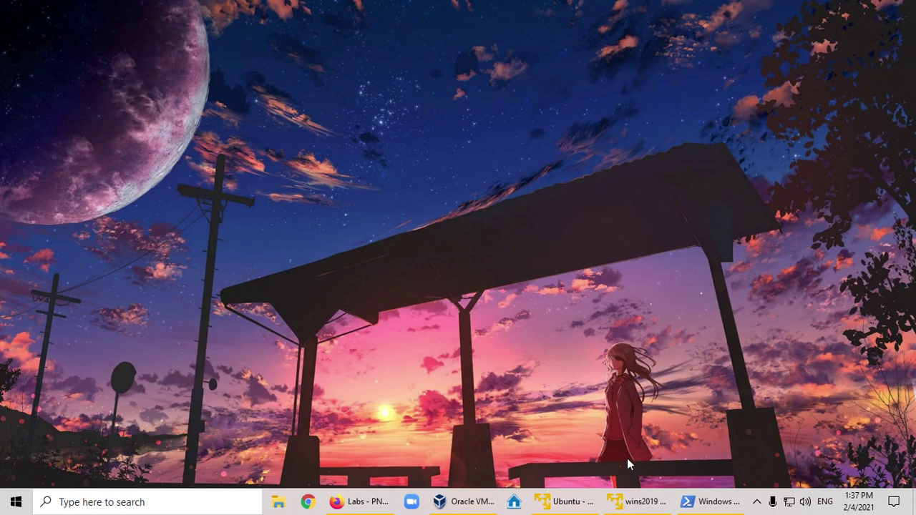
click(563, 502)
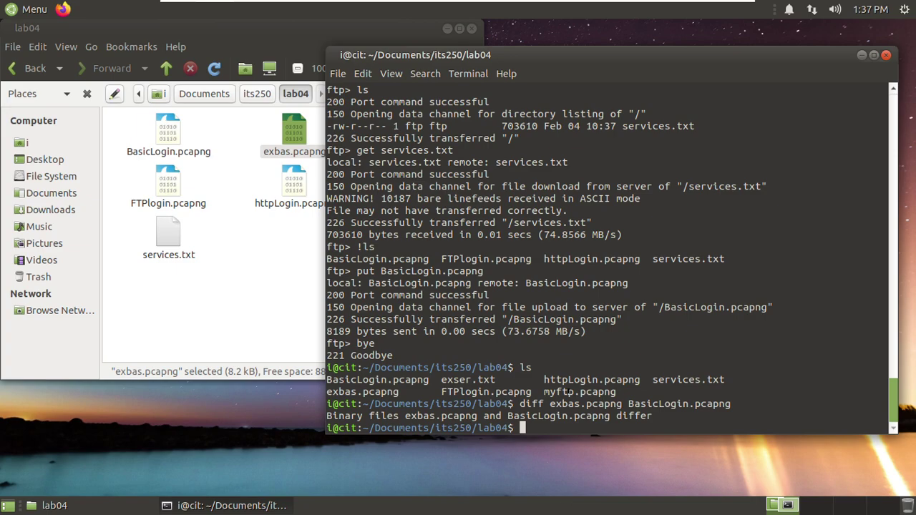
key(Up)
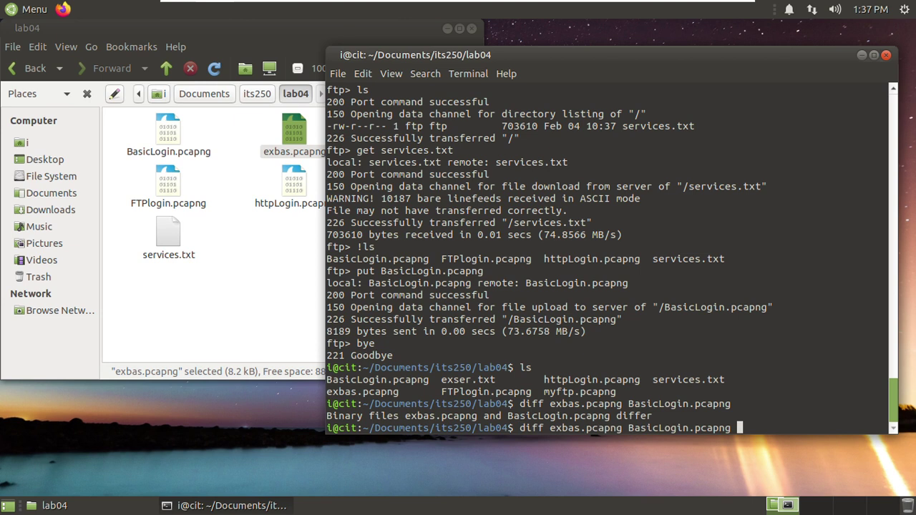
key(Up)
key(Up)
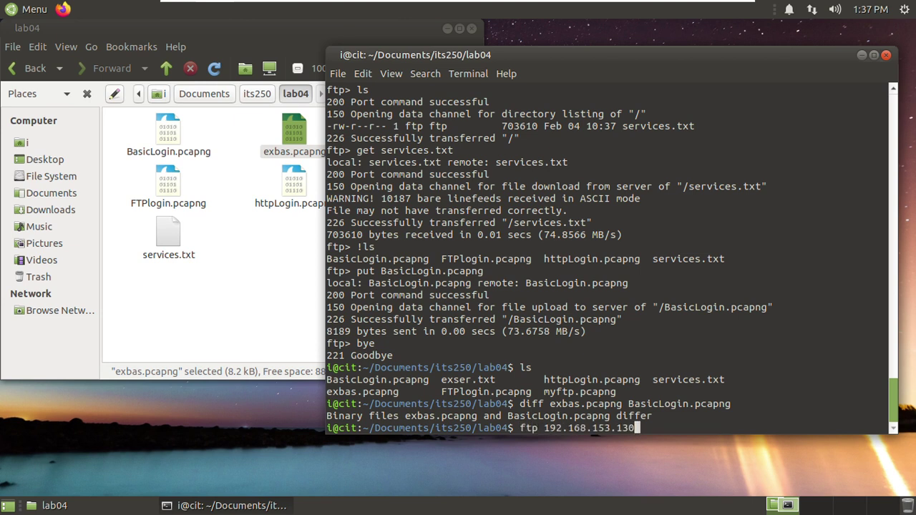
key(Return)
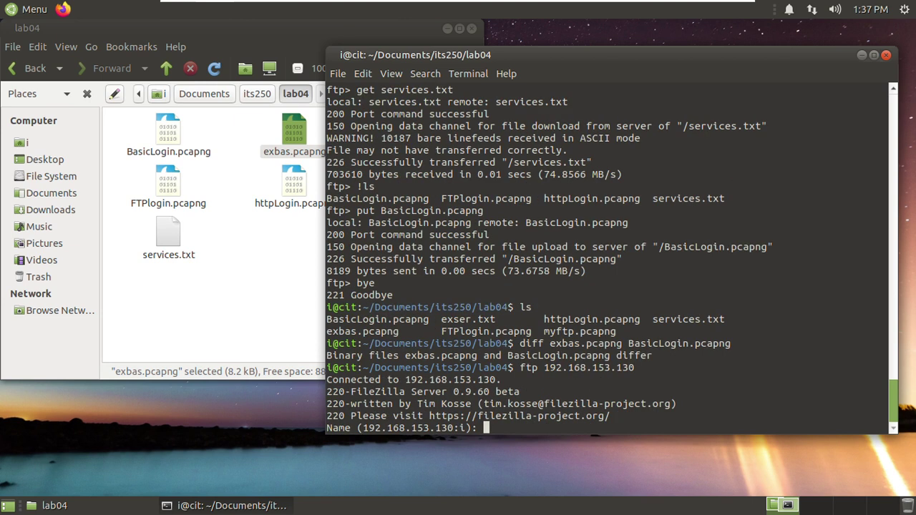
text(test)
key(Return)
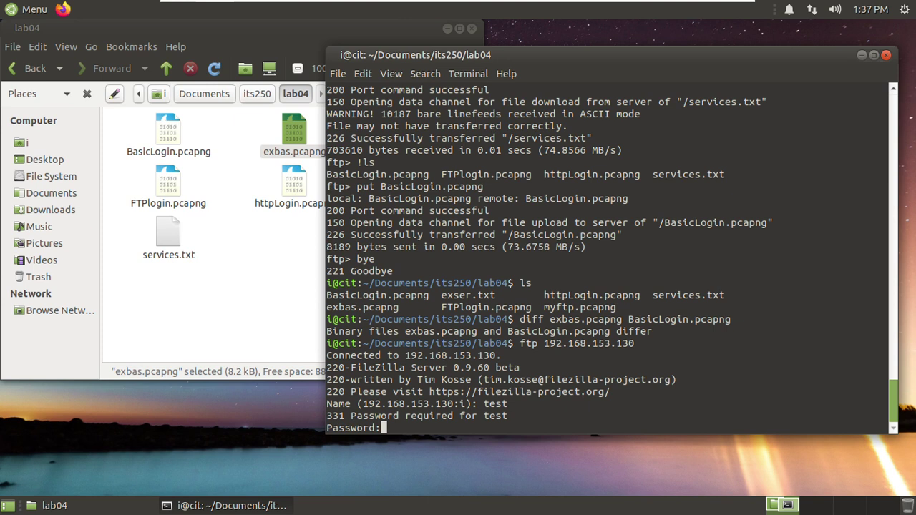
key(Return)
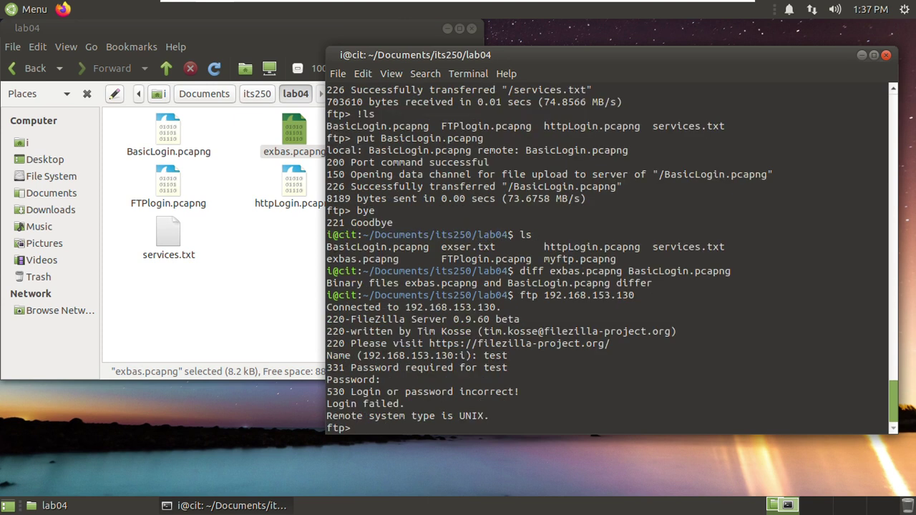
text(bye)
key(Return)
- Reconnect to 192.168.153.130 as test and try mode, which is rejected as stream-only
key(Up)
key(Return)
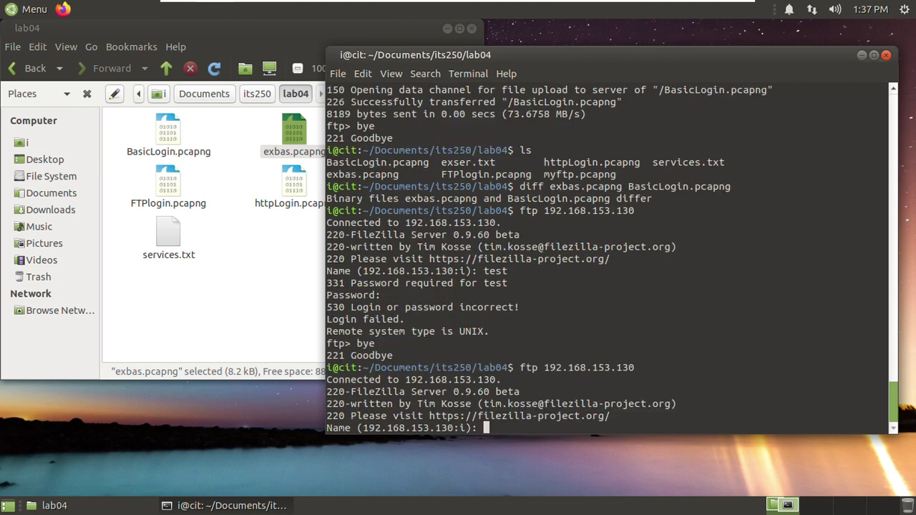
text(test)
key(Return)
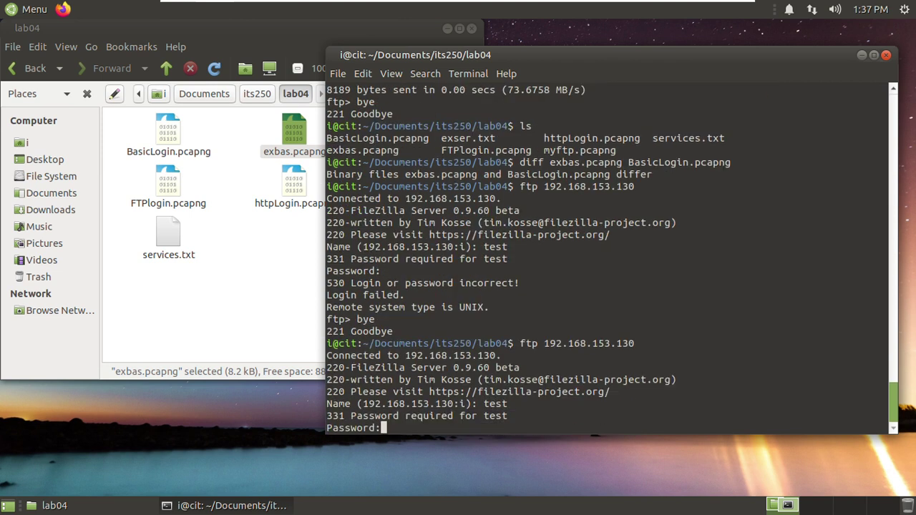
key(Return)
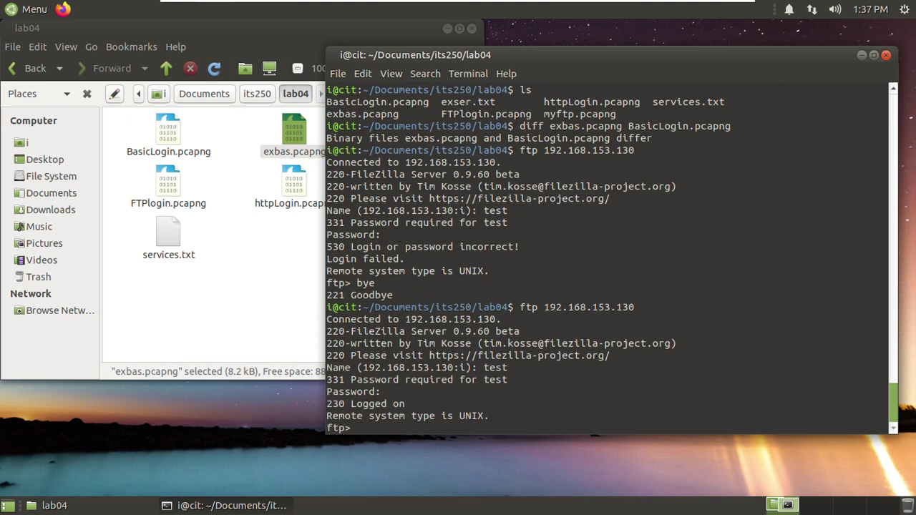
text(mode)
key(Return)
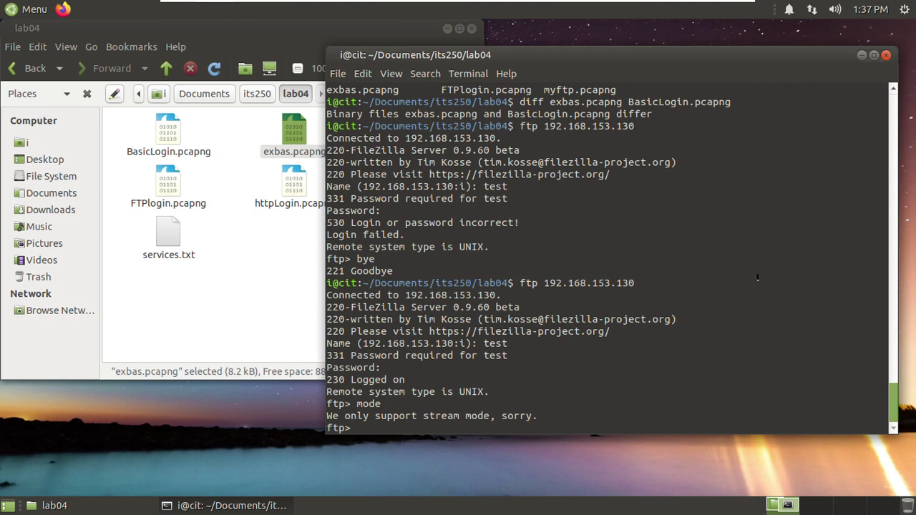
- List the ftp commands with help, then run help binary to read 'set binary transfer type'
text(help)
key(Return)
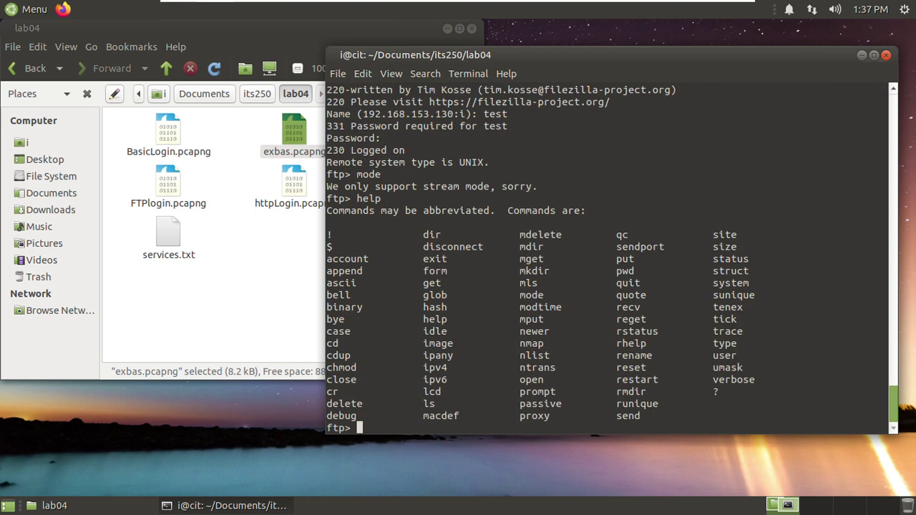
double_click(350, 306)
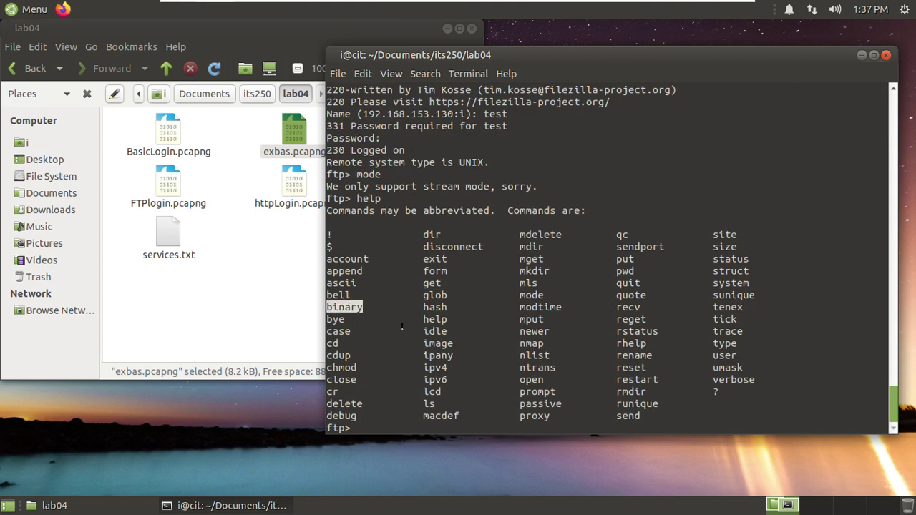
text(help binary)
key(Return)
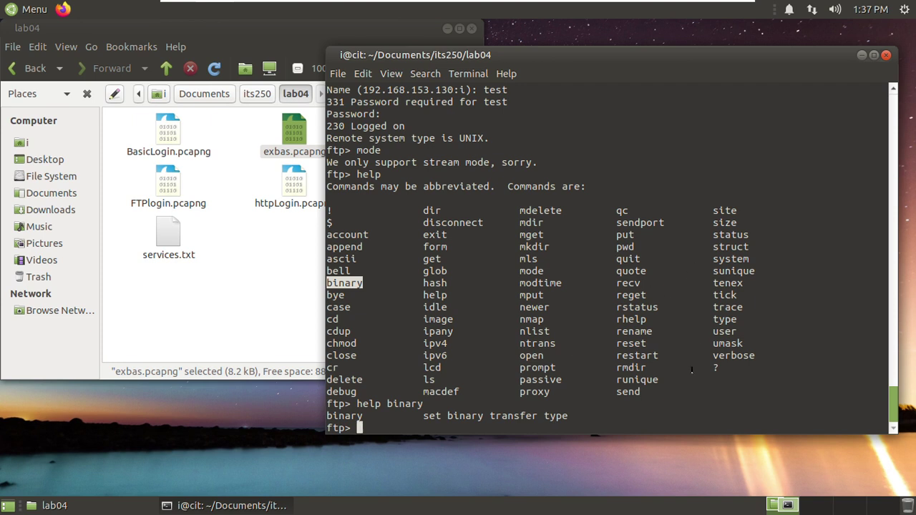
click(725, 320)
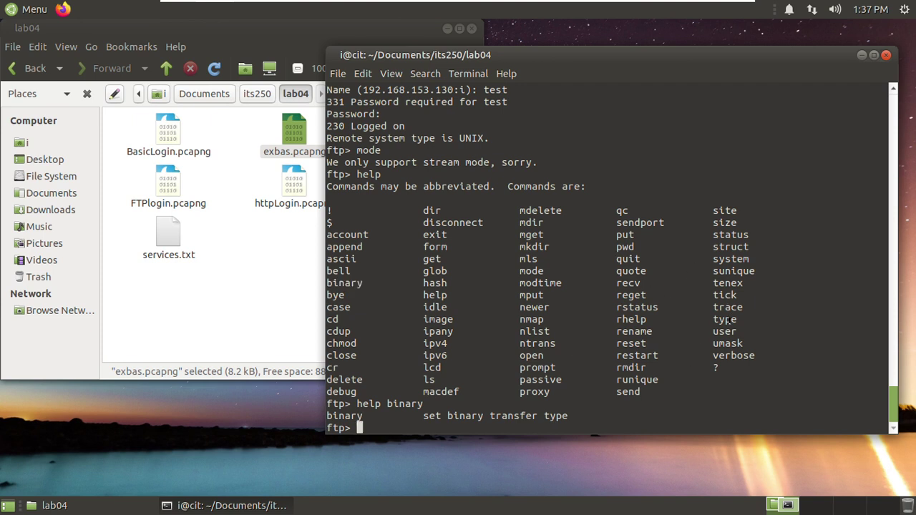